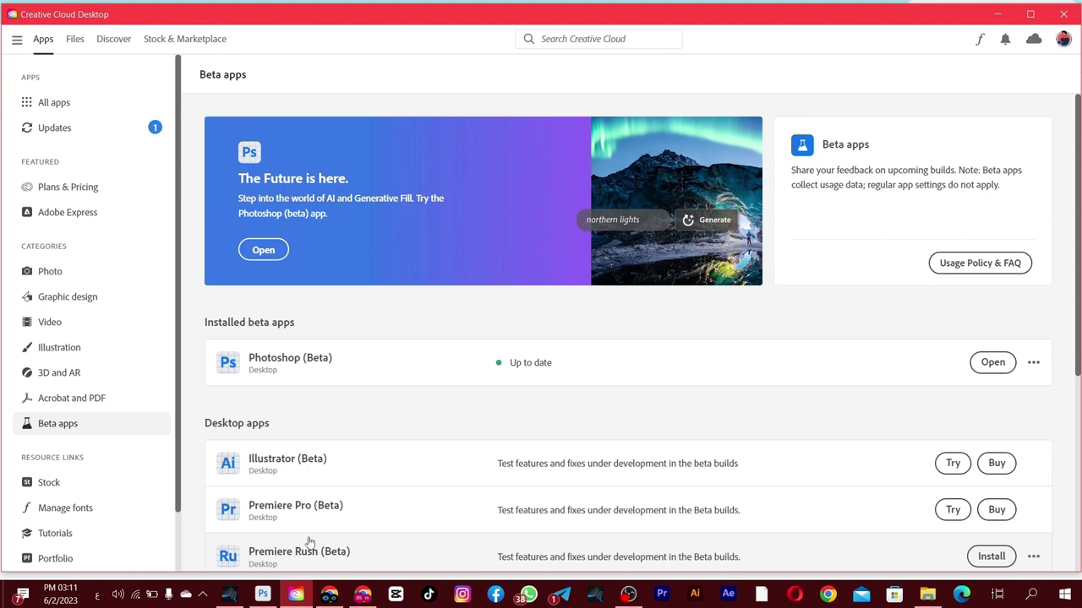
# - Open Vintage_Style_Photography_Toyota_car_old_red_color_on_the_seas_2.jpg from File Explorer in Photoshop (Beta)
pyautogui.scroll(-1, 310, 542)
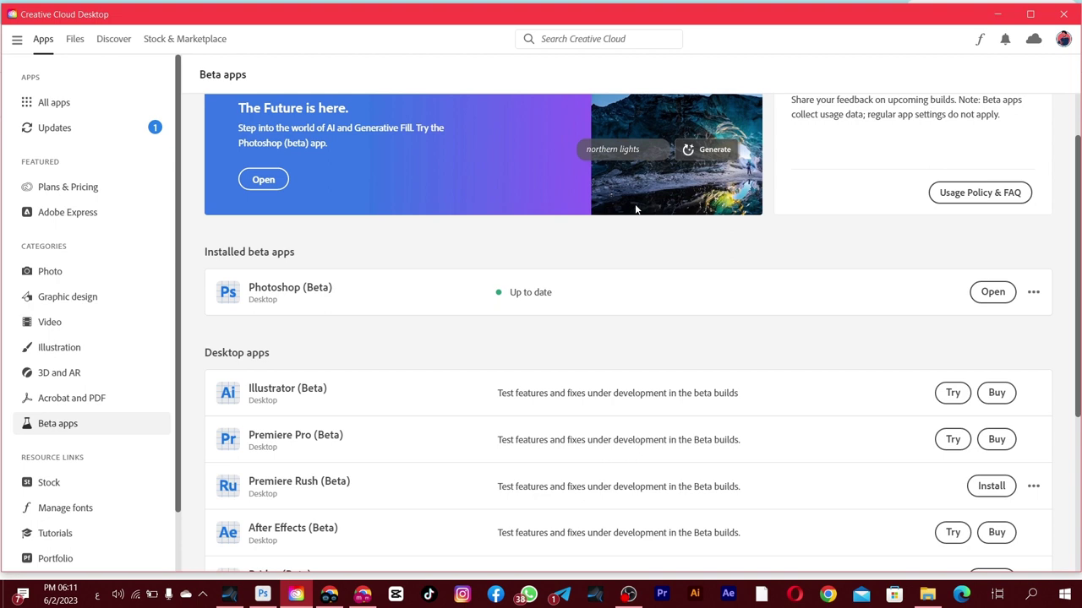
pyautogui.scroll(1, 635, 208)
pyautogui.click(1063, 39)
pyautogui.click(1063, 39)
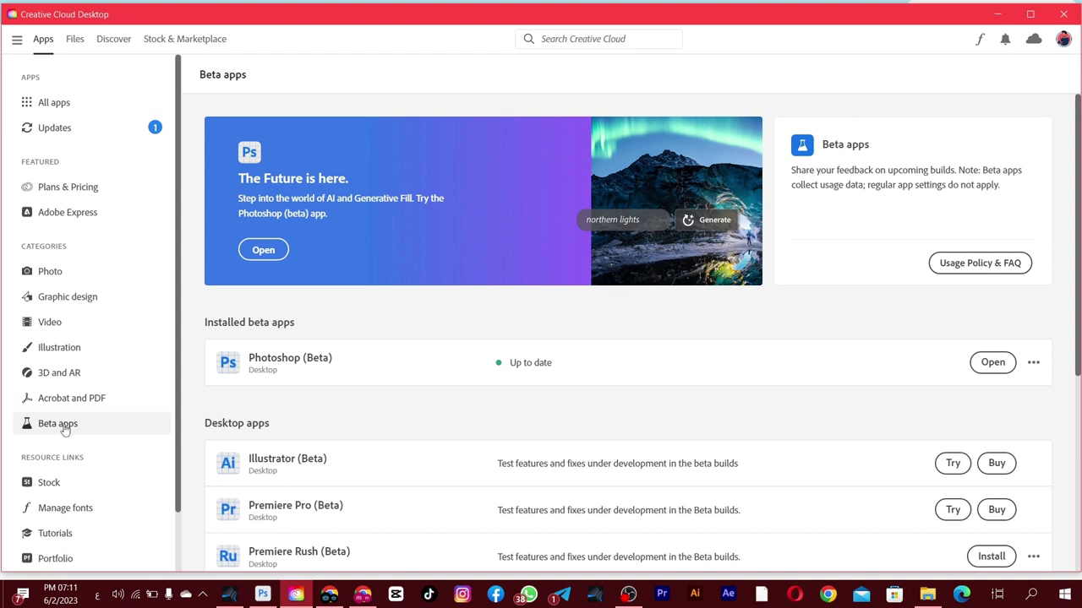
pyautogui.click(47, 105)
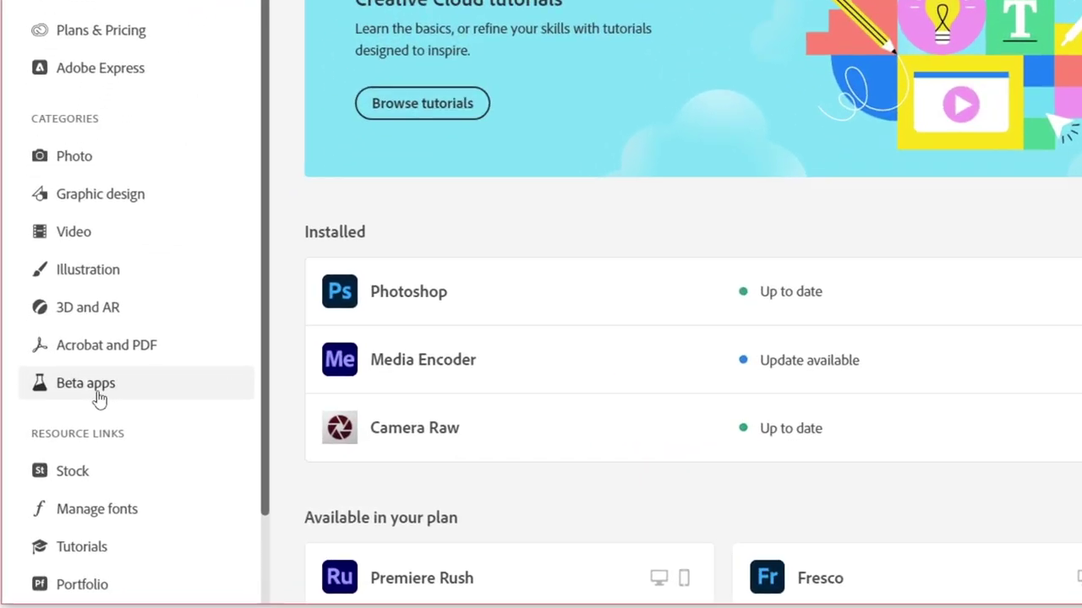
pyautogui.click(78, 420)
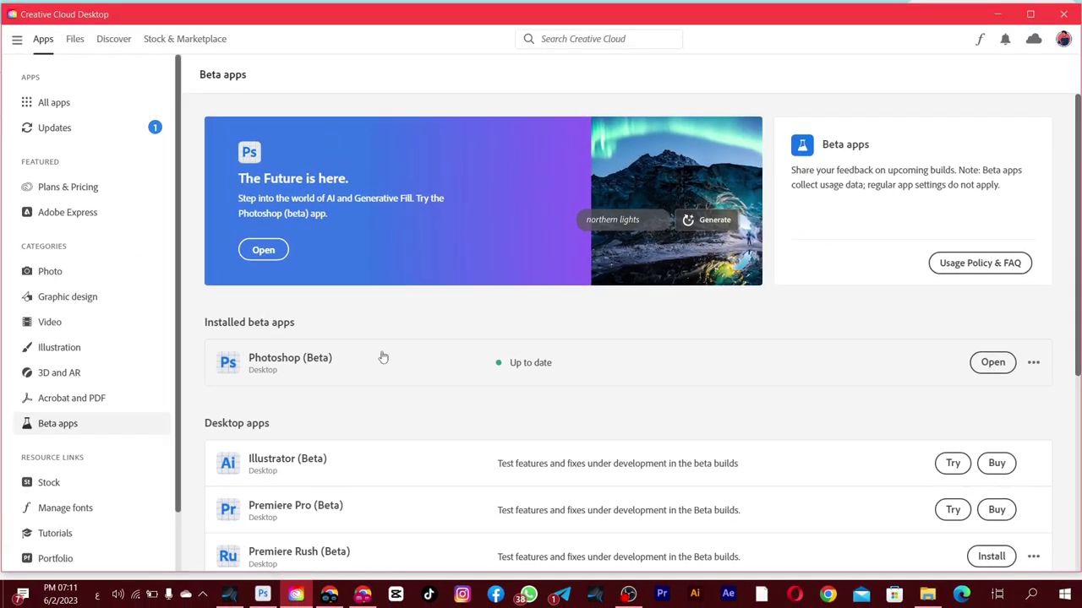
pyautogui.scroll(-3, 381, 358)
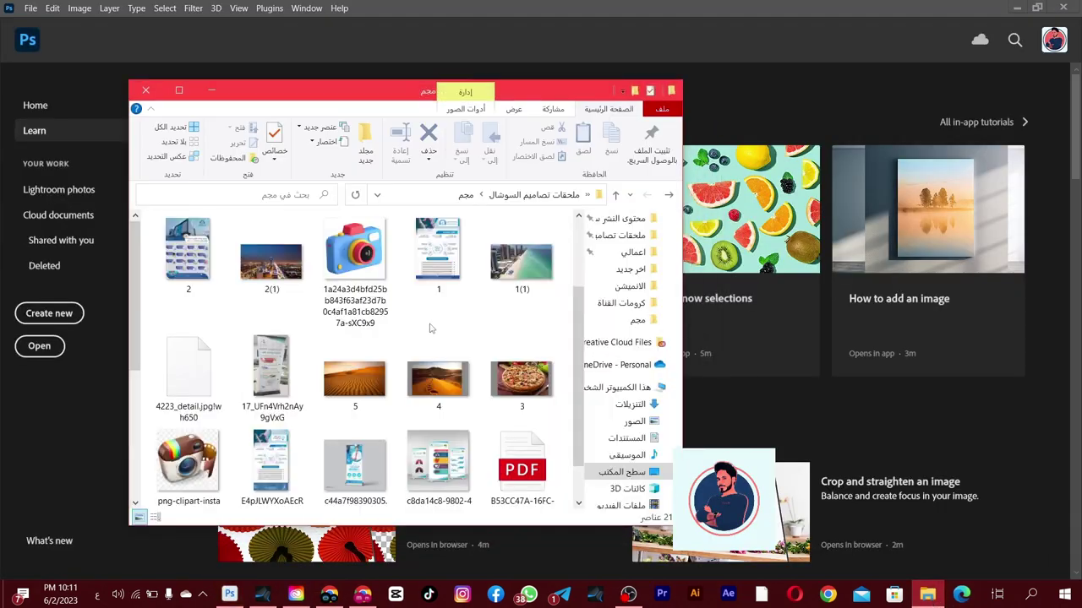
pyautogui.scroll(-3, 400, 329)
pyautogui.scroll(2, 400, 330)
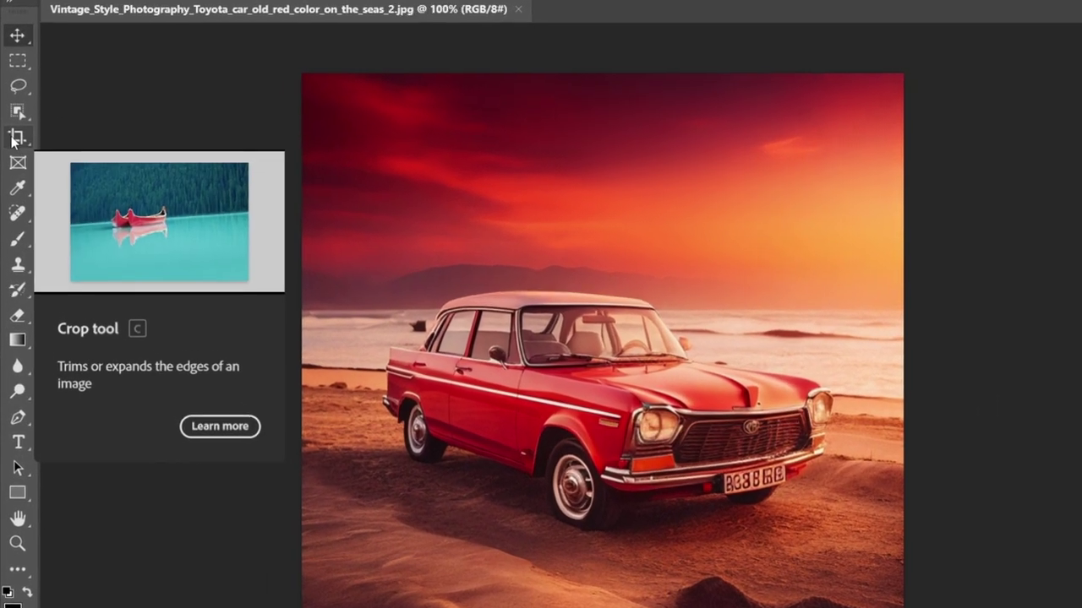
# - Crop outward on the right to widen the car photo's canvas to 1157×768 px
pyautogui.click(14, 141)
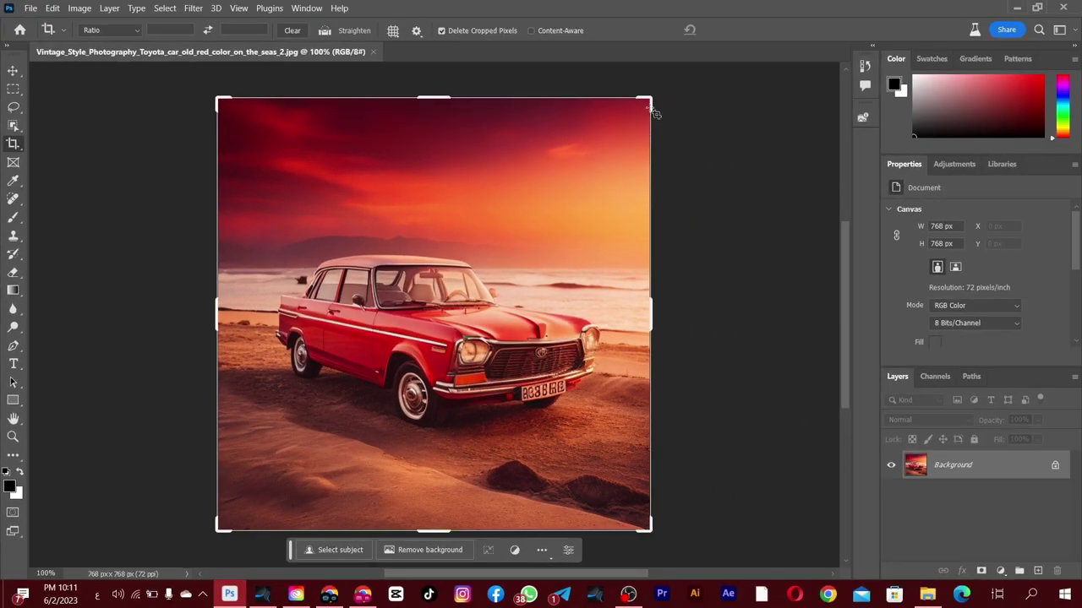
pyautogui.moveTo(652, 106); pyautogui.dragTo(759, 108)
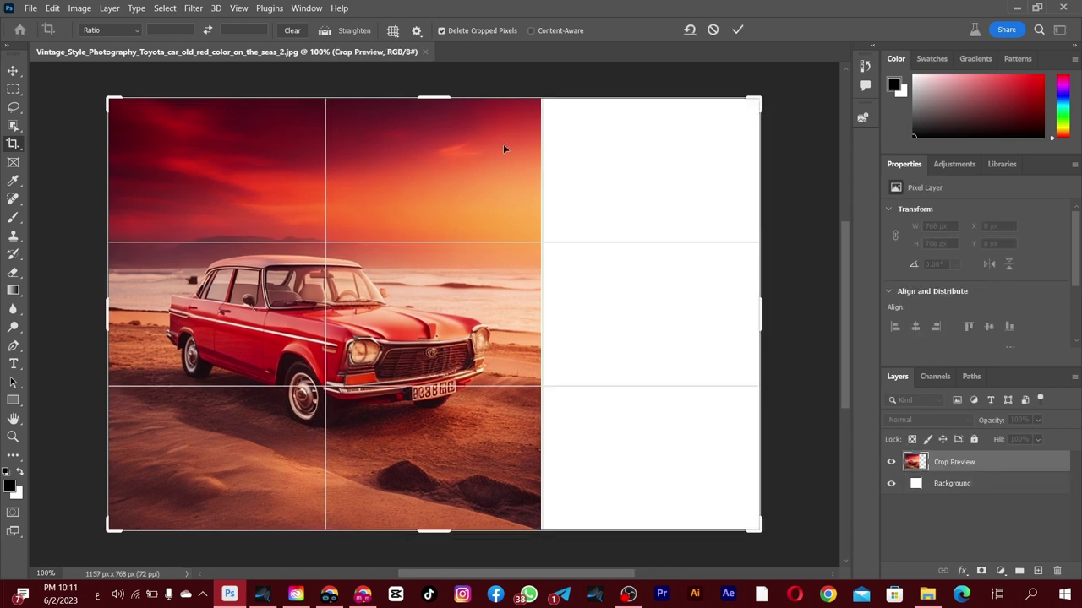
pyautogui.click(12, 71)
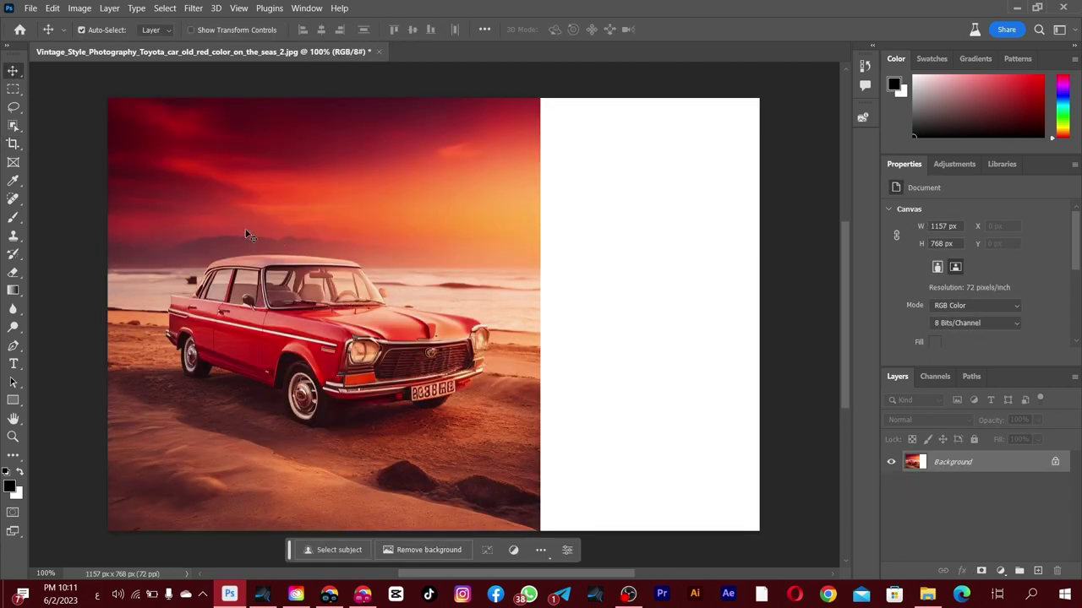
# - Marquee-select the blank right strip, slightly overlapping the photo, and bring up Generative Fill
pyautogui.click(17, 90)
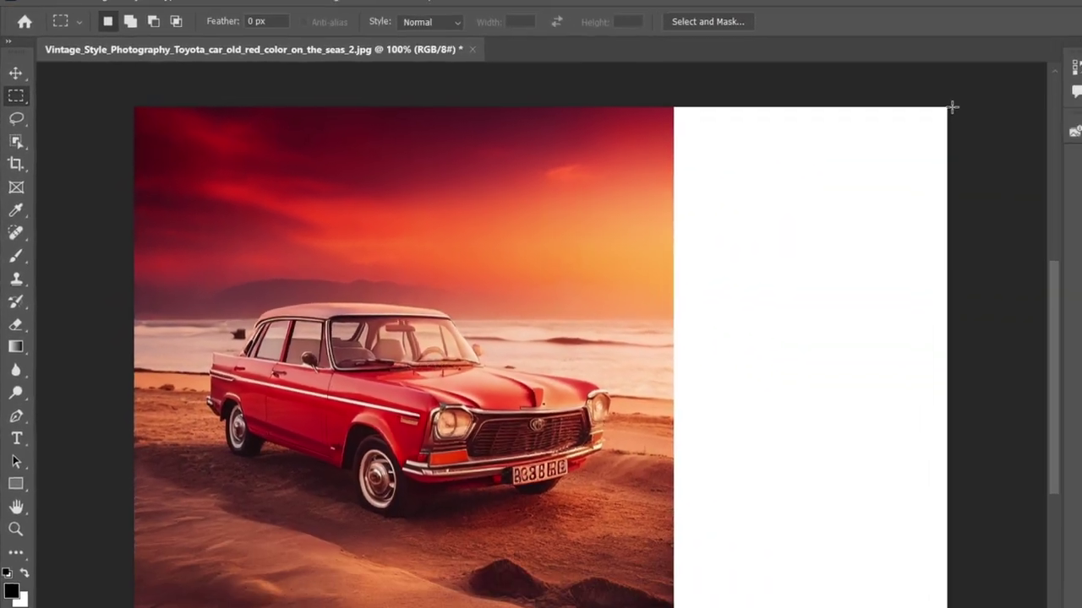
pyautogui.moveTo(760, 99)
pyautogui.mouseDown()
pyautogui.moveTo(592, 127)
pyautogui.moveTo(531, 538)
pyautogui.mouseUp()
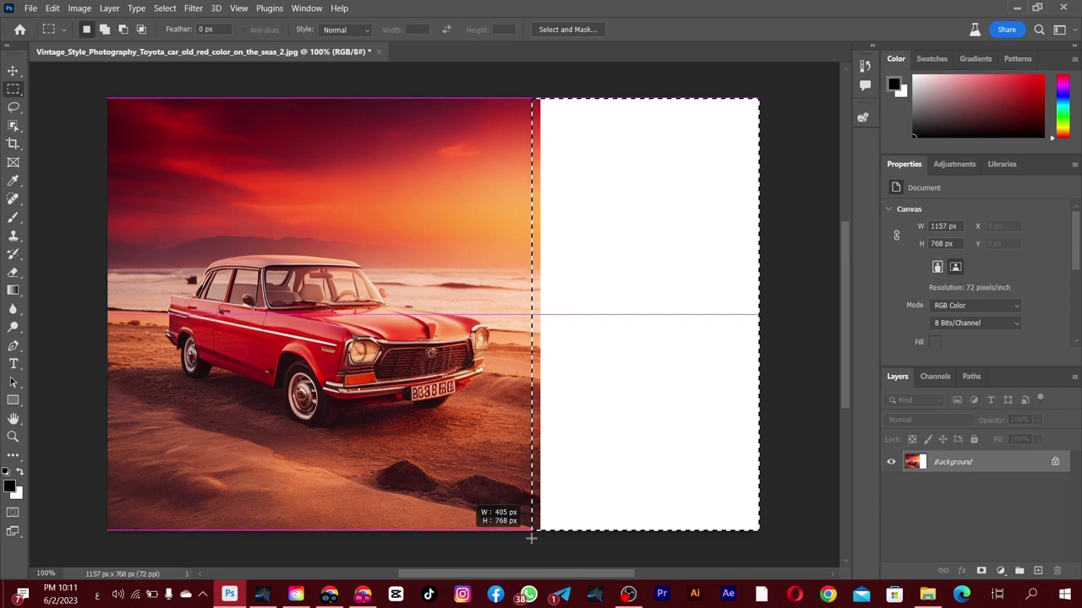
pyautogui.moveTo(531, 539); pyautogui.dragTo(531, 538)
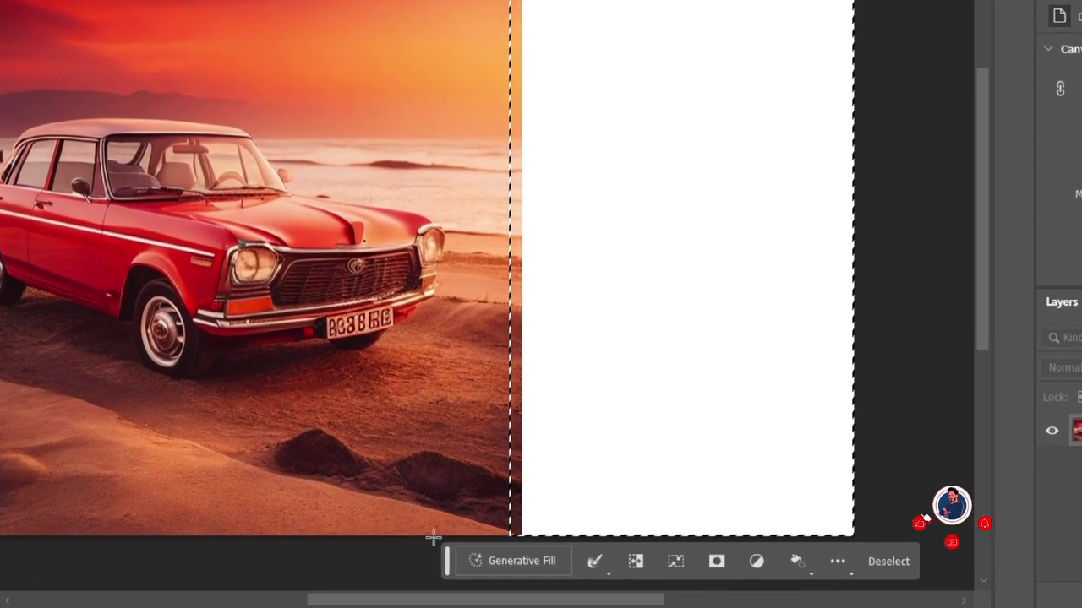
pyautogui.click(498, 561)
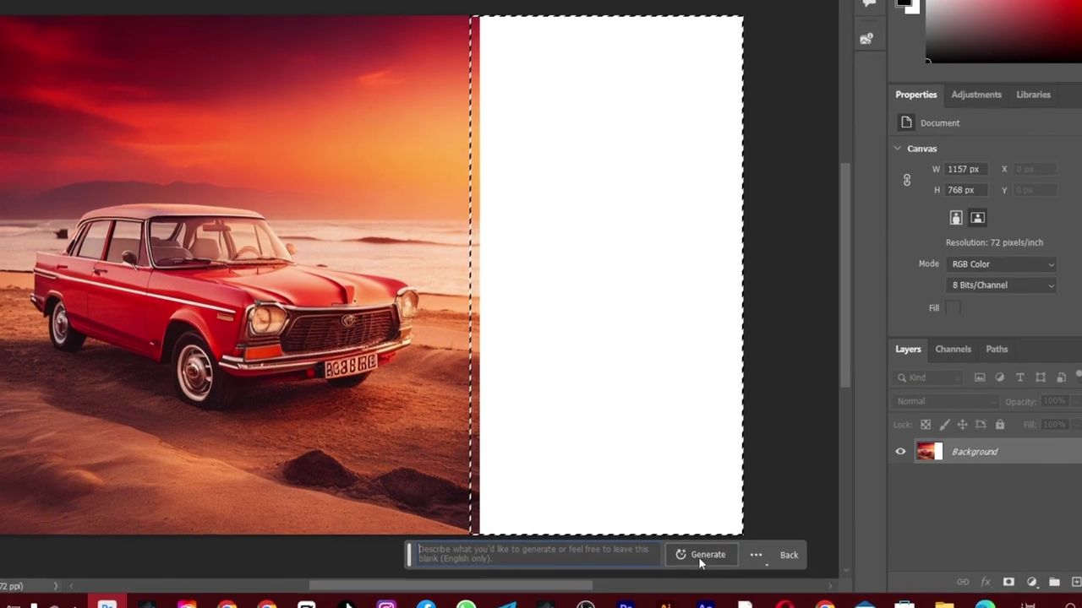
# - Generate with an empty prompt and keep variation 2, the sunset beach without the sun
pyautogui.click(698, 557)
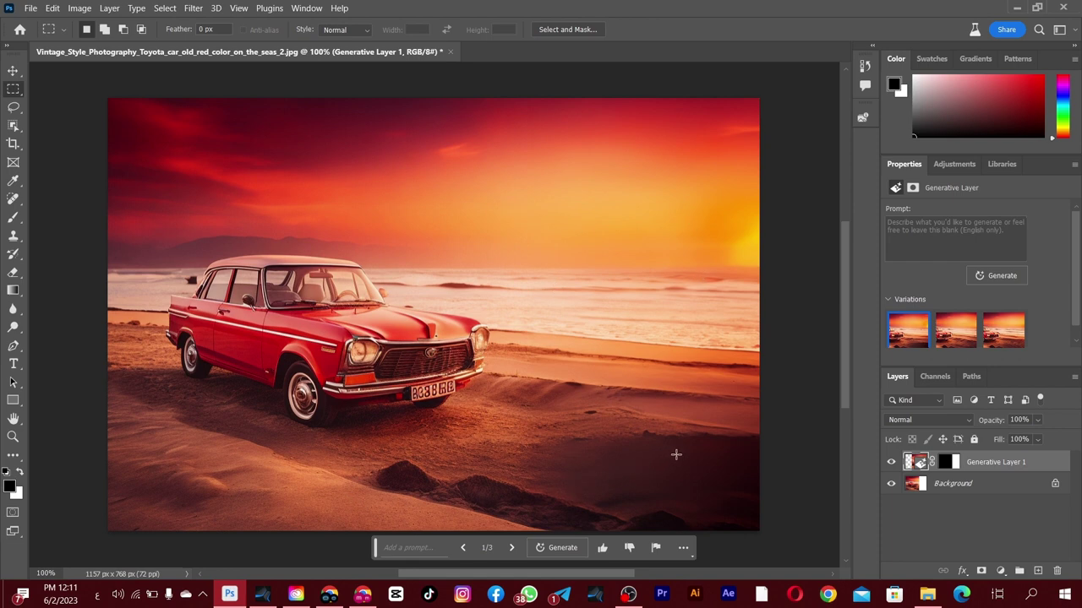
pyautogui.moveTo(955, 330)
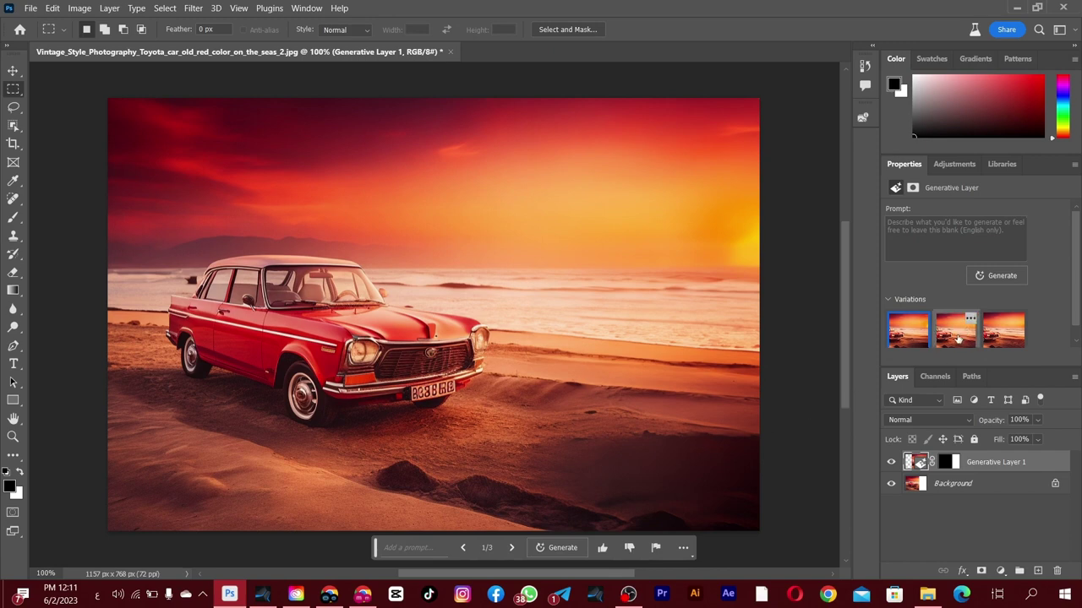
pyautogui.click(955, 331)
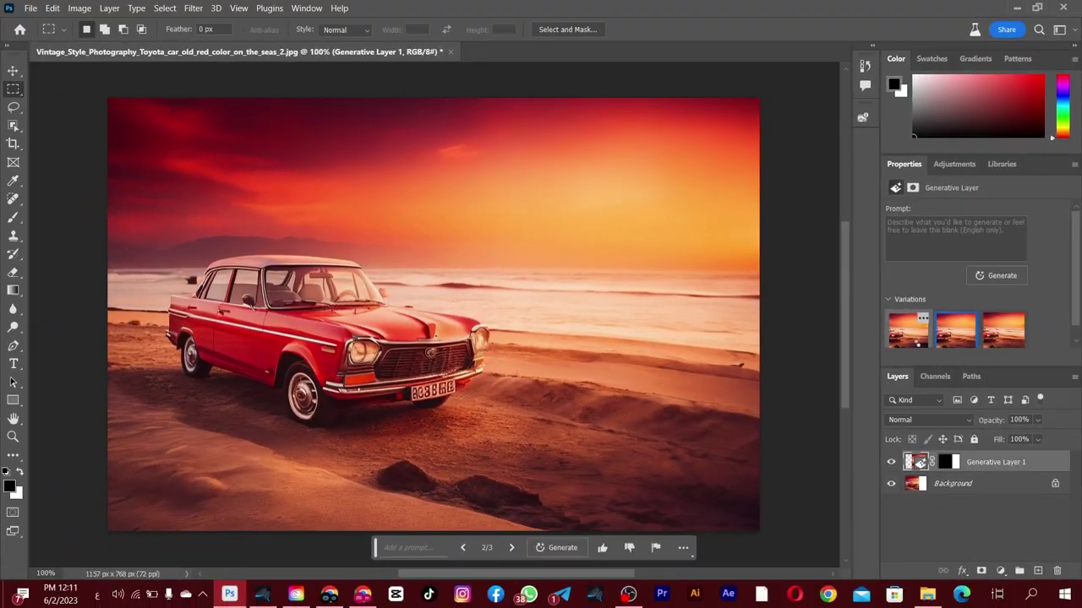
pyautogui.click(906, 349)
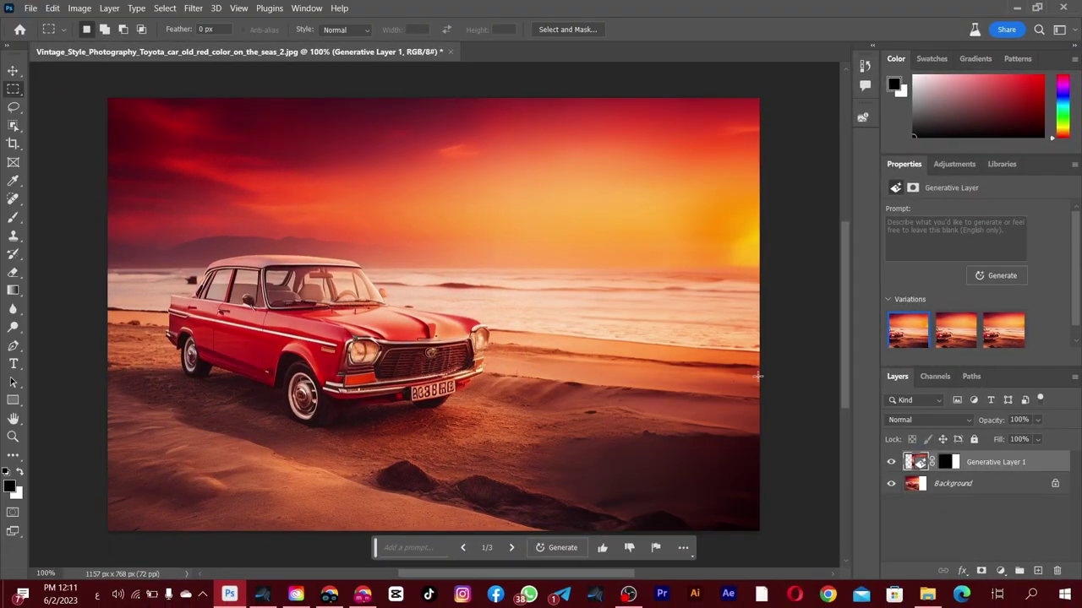
pyautogui.click(954, 336)
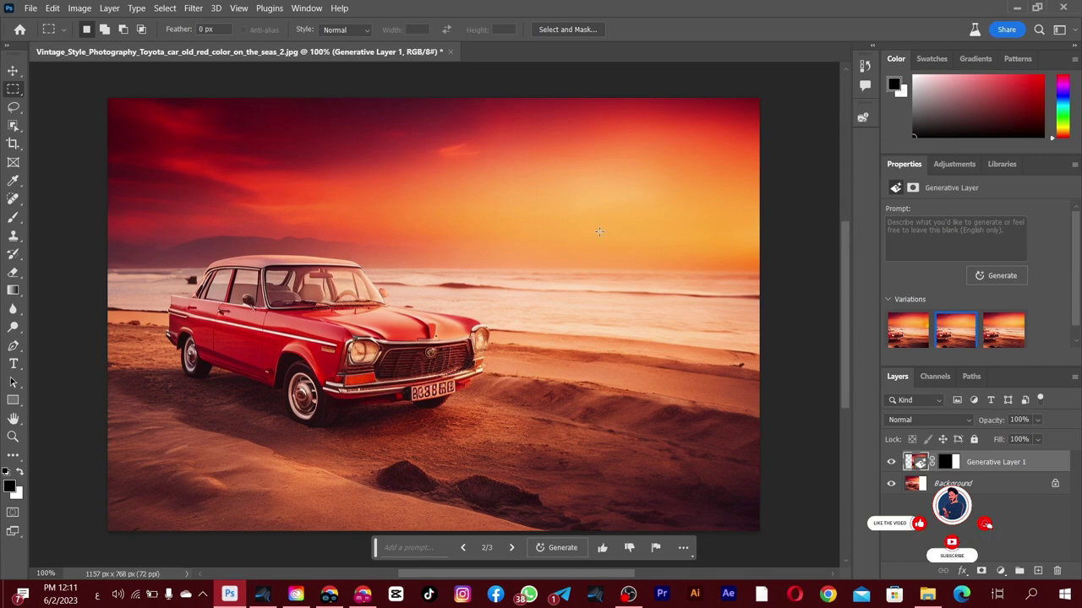
pyautogui.moveTo(928, 594)
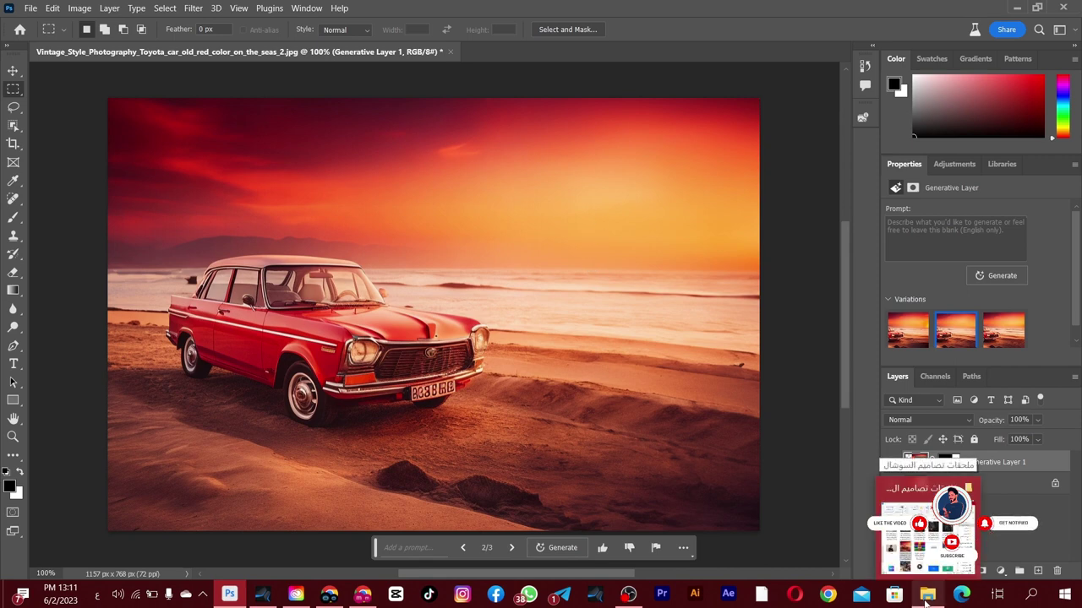
# - Scroll the File Explorer image folder to locate the d0973abc studio photo
pyautogui.click(926, 601)
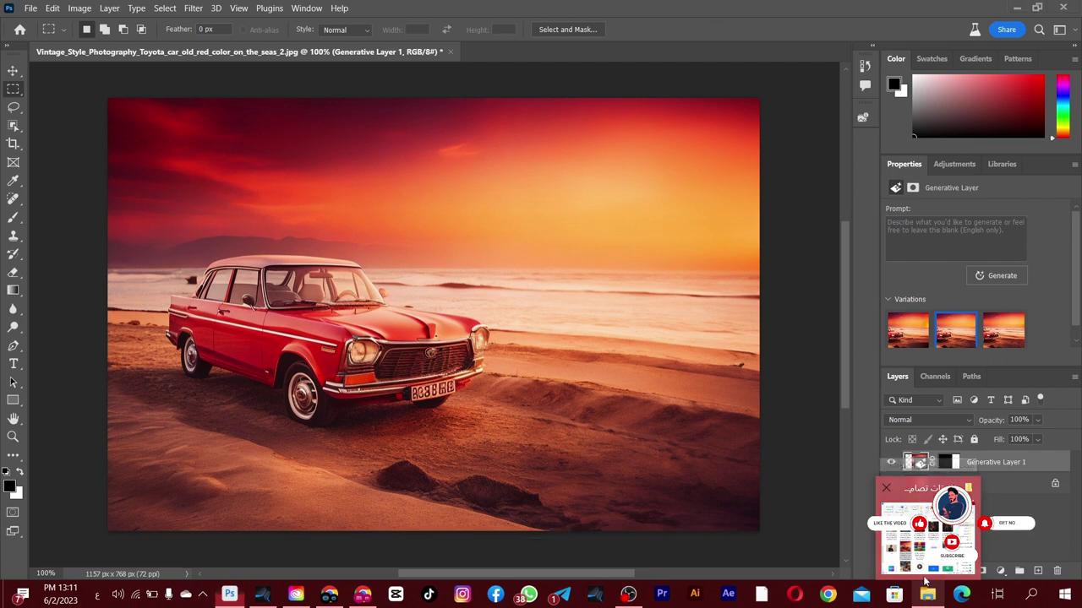
pyautogui.scroll(-2, 380, 385)
pyautogui.scroll(2, 380, 384)
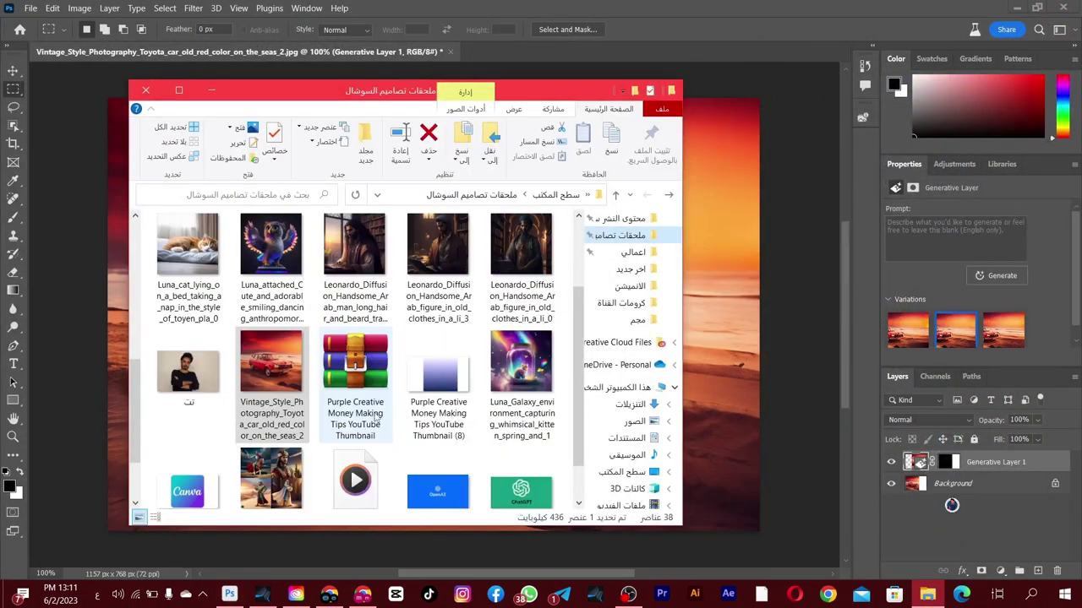
pyautogui.scroll(5, 384, 386)
pyautogui.scroll(-2, 406, 389)
pyautogui.scroll(-2, 407, 388)
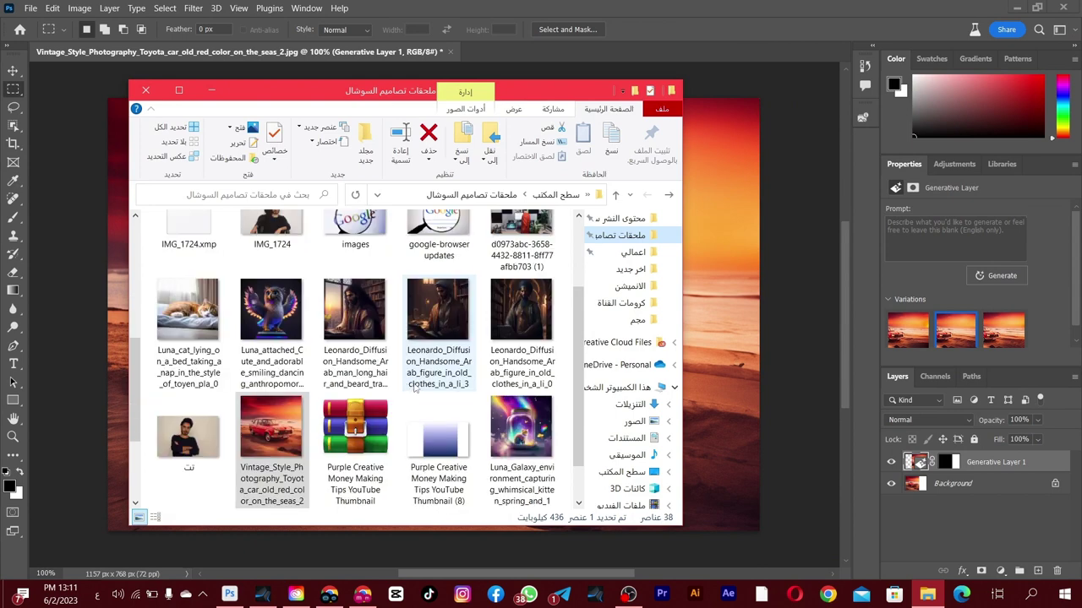
# - Open the studio photo in Photoshop and stretch its crop downward to 1083 px
pyautogui.click(521, 241)
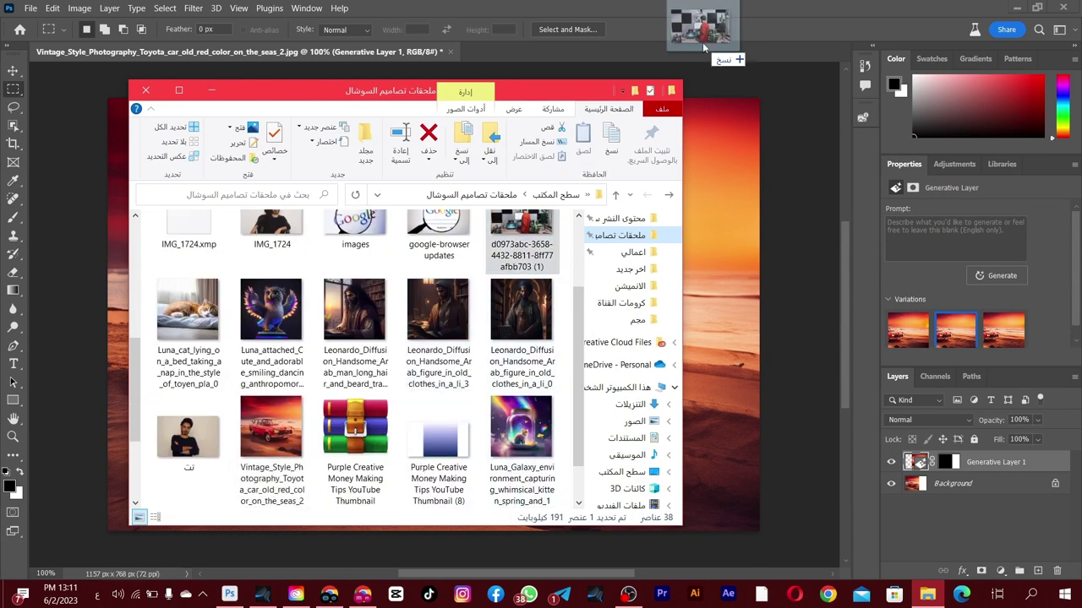
pyautogui.moveTo(681, 87); pyautogui.dragTo(702, 42)
pyautogui.press('c')
pyautogui.moveTo(374, 395); pyautogui.dragTo(367, 530)
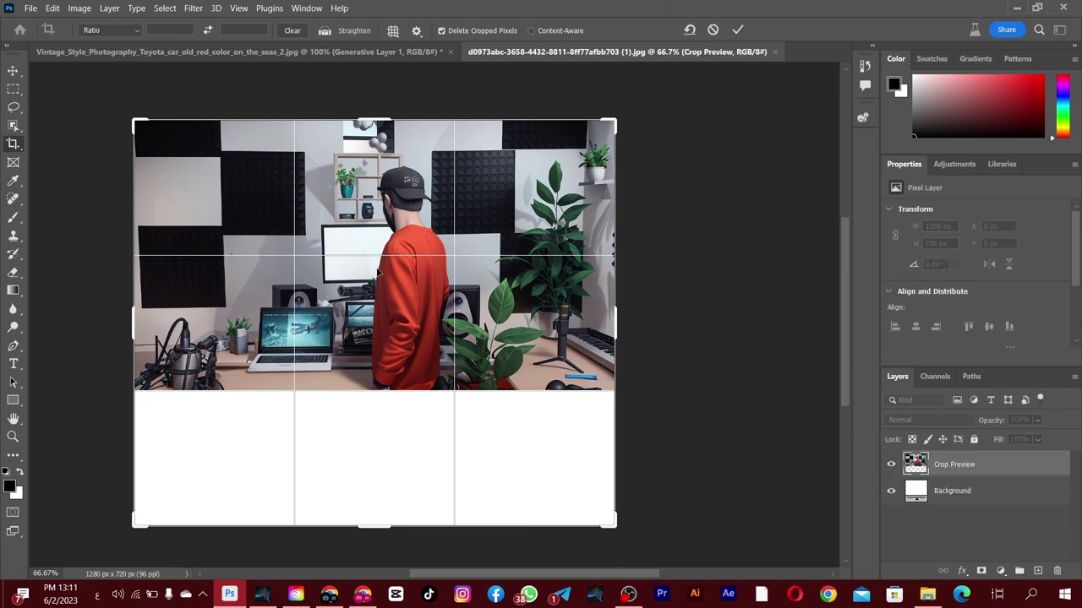
# - Commit the 1280×1218 px crop and Generative Fill the blank bottom strip without a prompt
pyautogui.press('m')
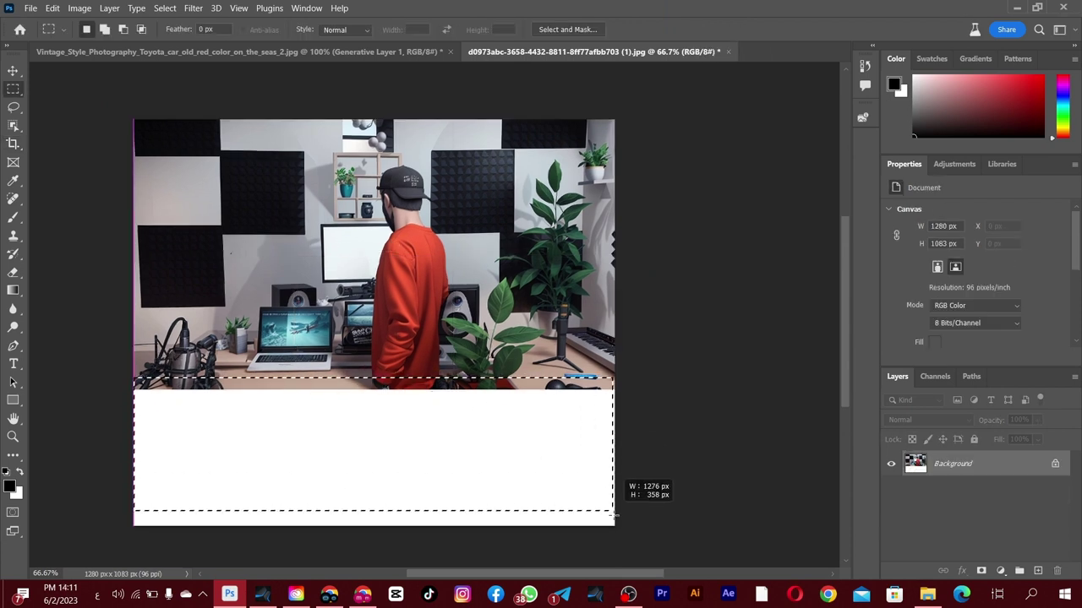
pyautogui.moveTo(124, 378); pyautogui.dragTo(629, 529)
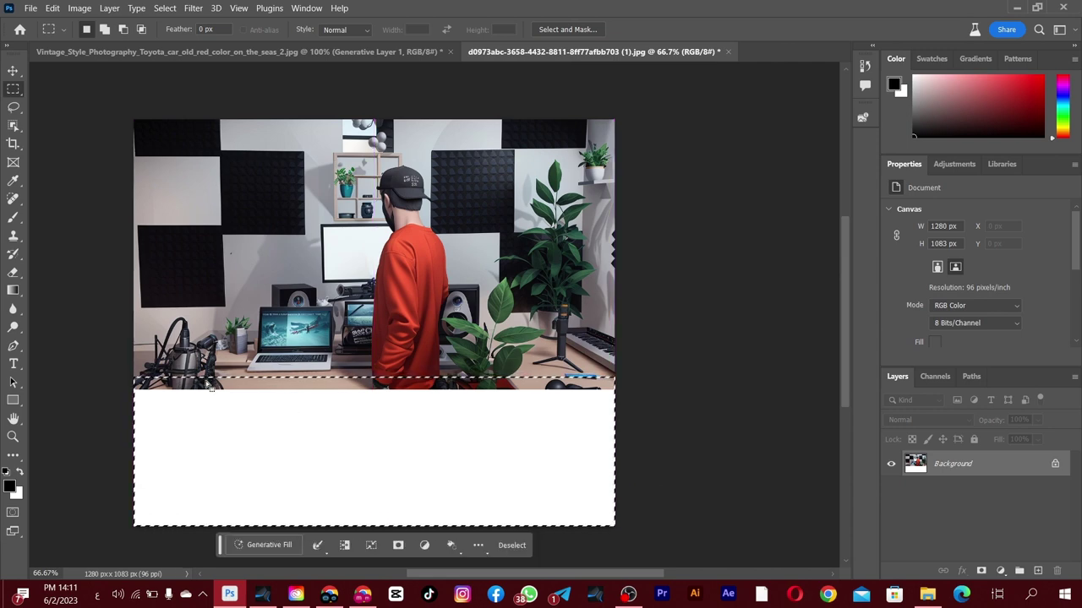
pyautogui.click(270, 546)
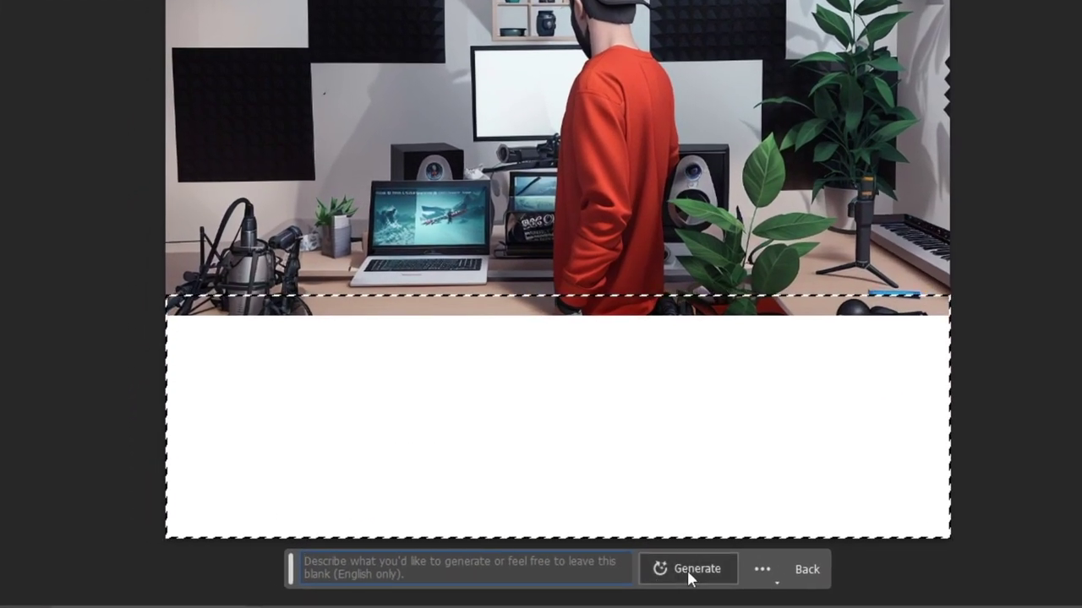
pyautogui.click(683, 571)
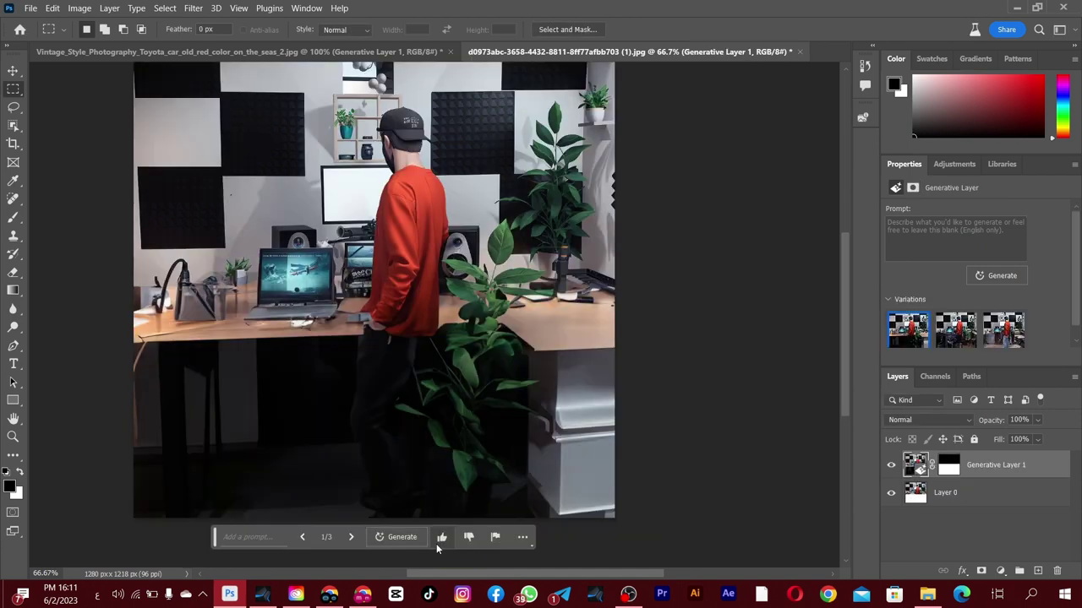
# - Compare the three variations and keep variation 1 with dark trousers and desk
pyautogui.click(947, 339)
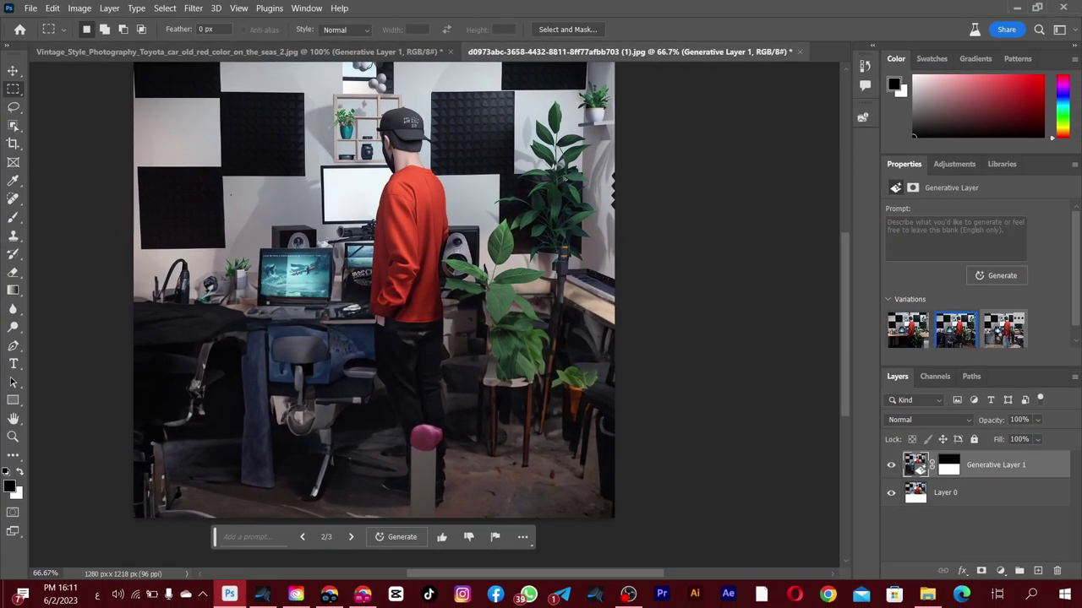
pyautogui.click(996, 336)
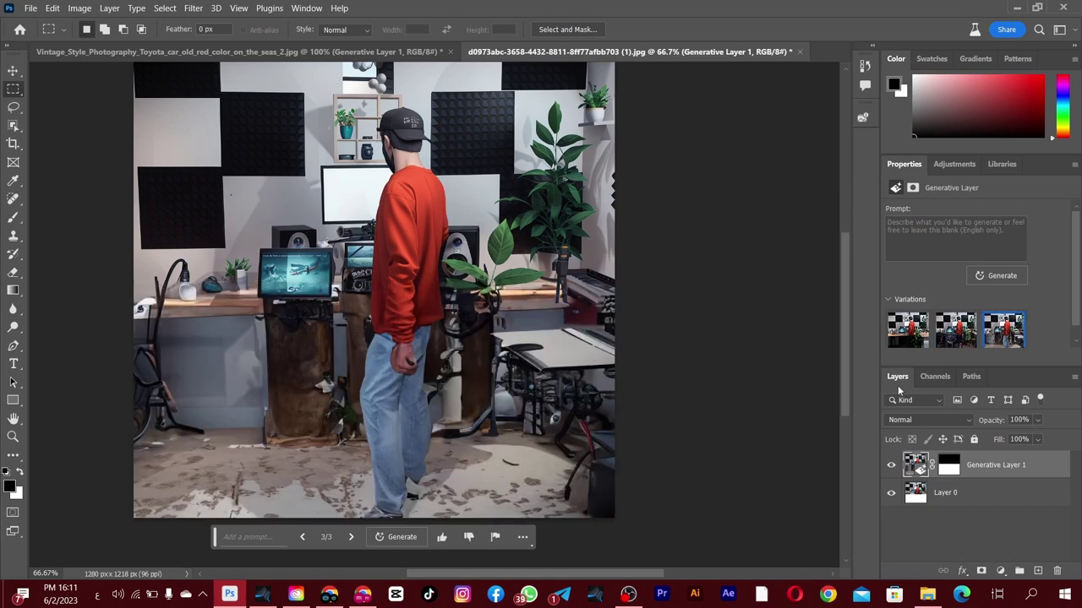
pyautogui.click(946, 343)
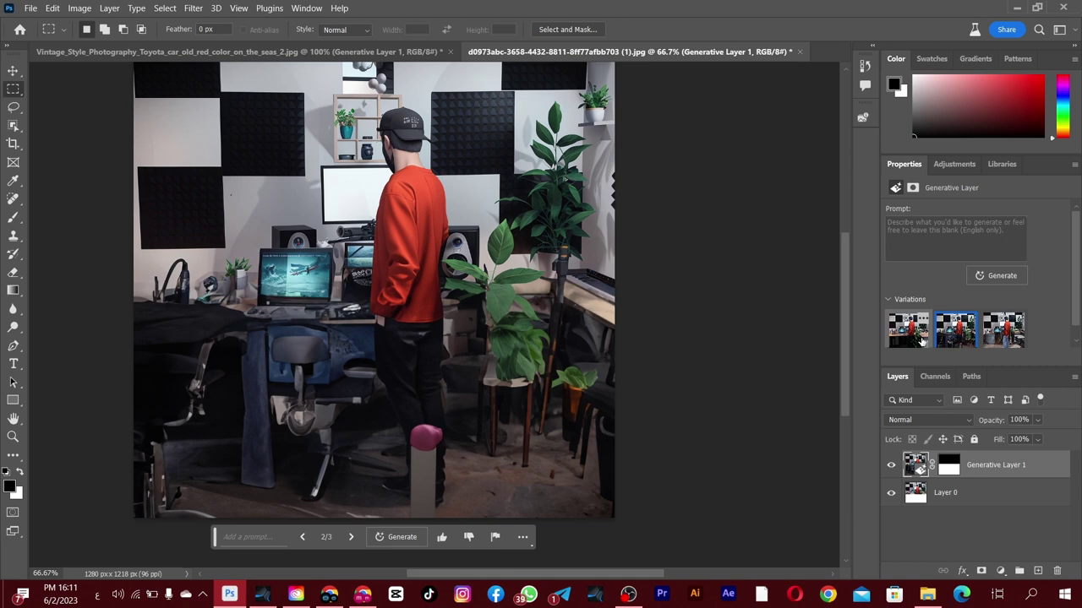
pyautogui.click(921, 340)
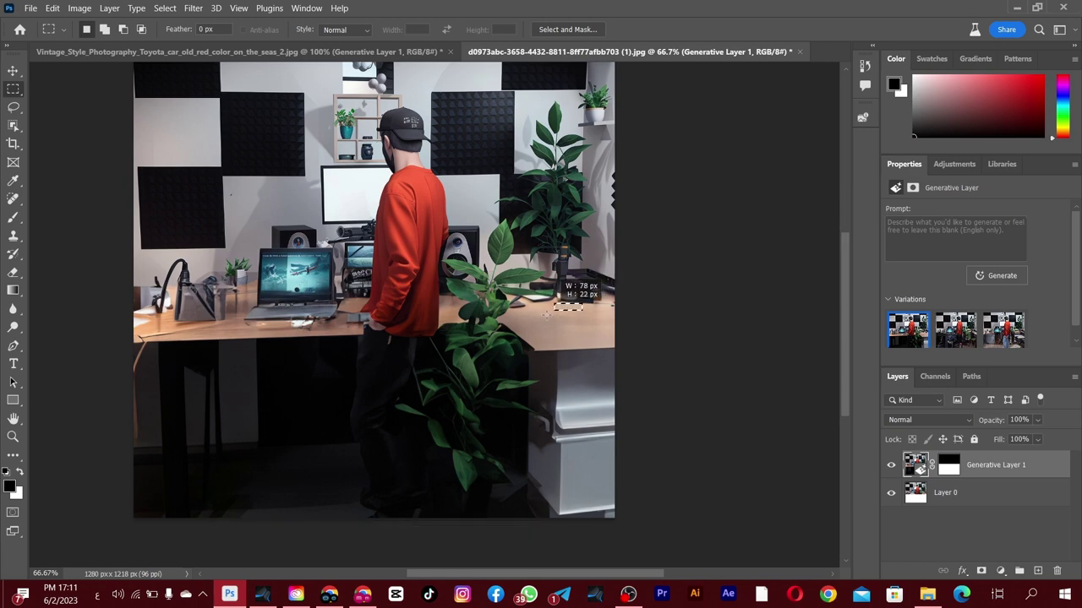
# - Generate a 'laptop' on the desk's right end and keep variation 1
pyautogui.moveTo(582, 303); pyautogui.dragTo(517, 350)
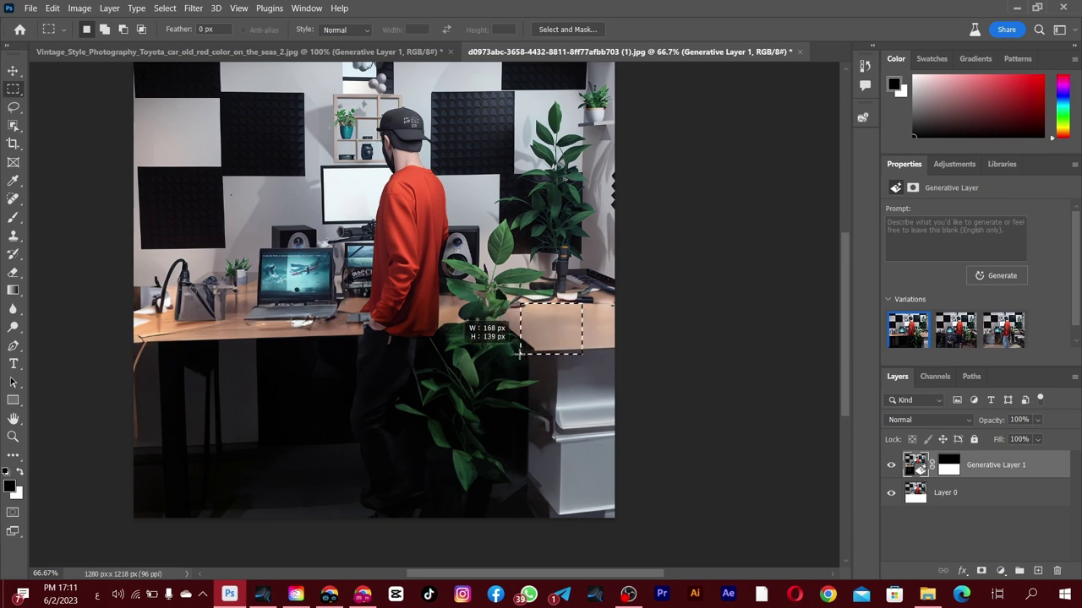
pyautogui.click(446, 374)
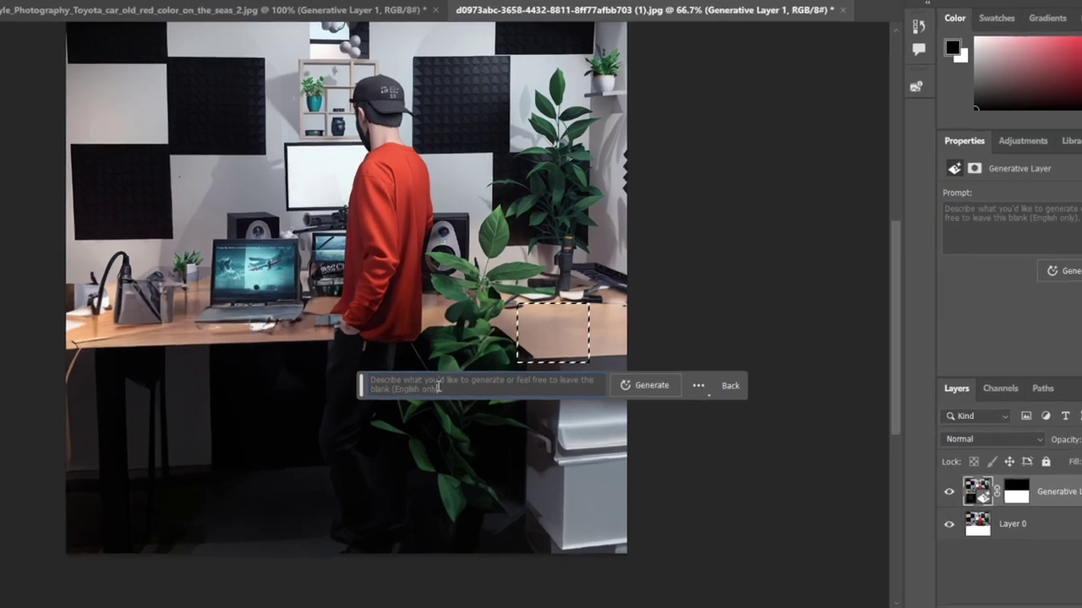
pyautogui.write('laptop')
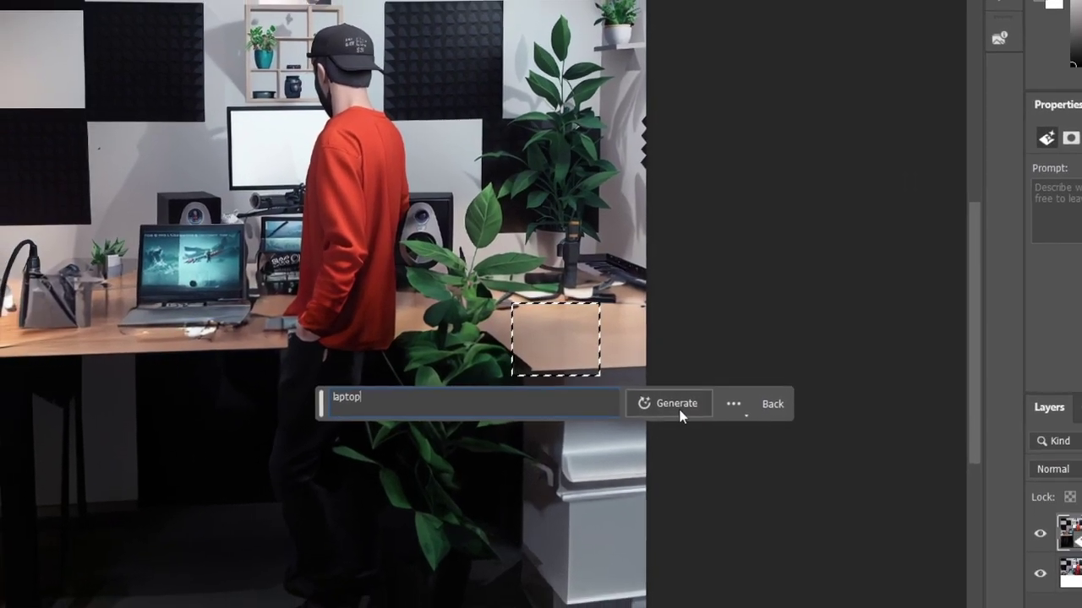
pyautogui.click(680, 410)
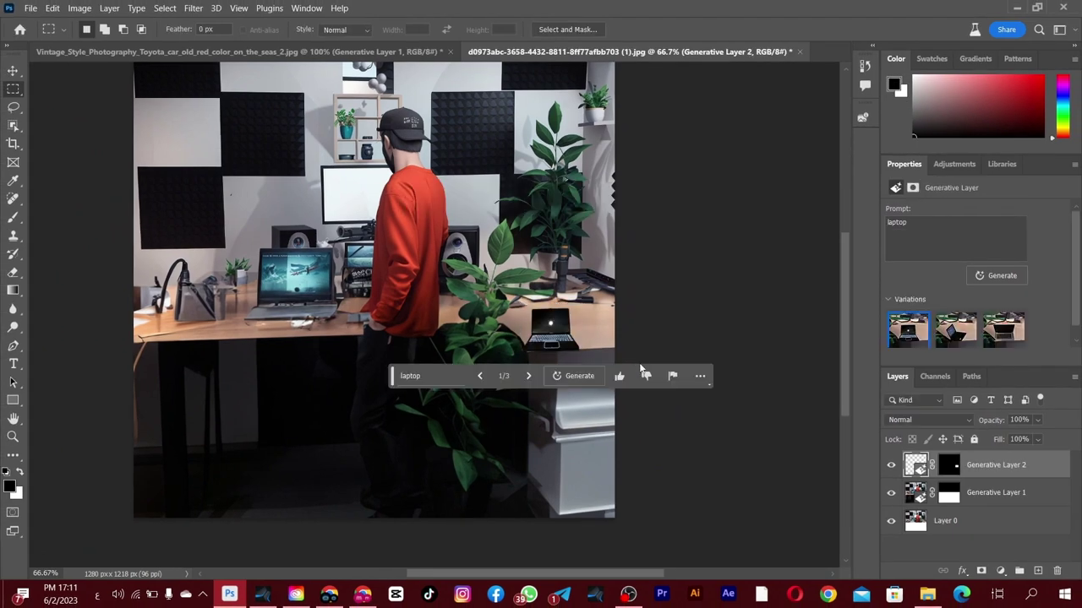
pyautogui.moveTo(955, 329)
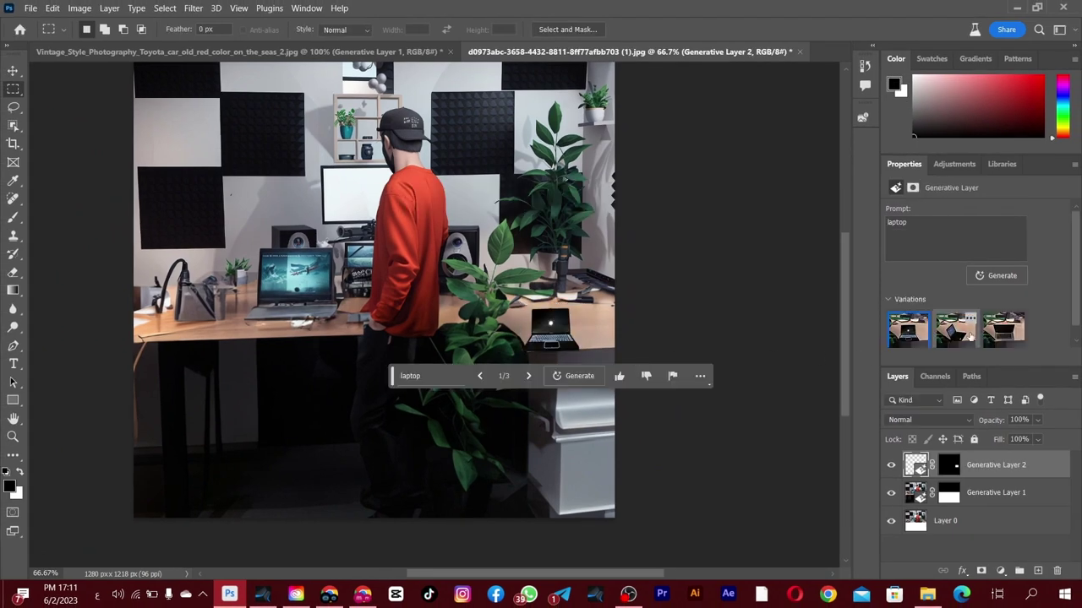
pyautogui.click(967, 336)
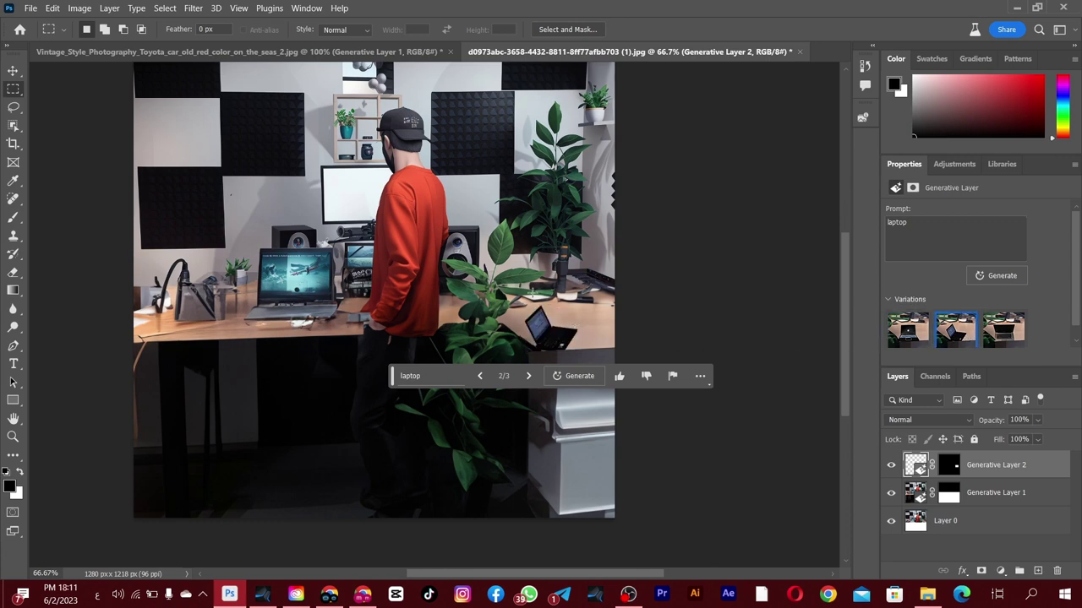
pyautogui.click(1003, 330)
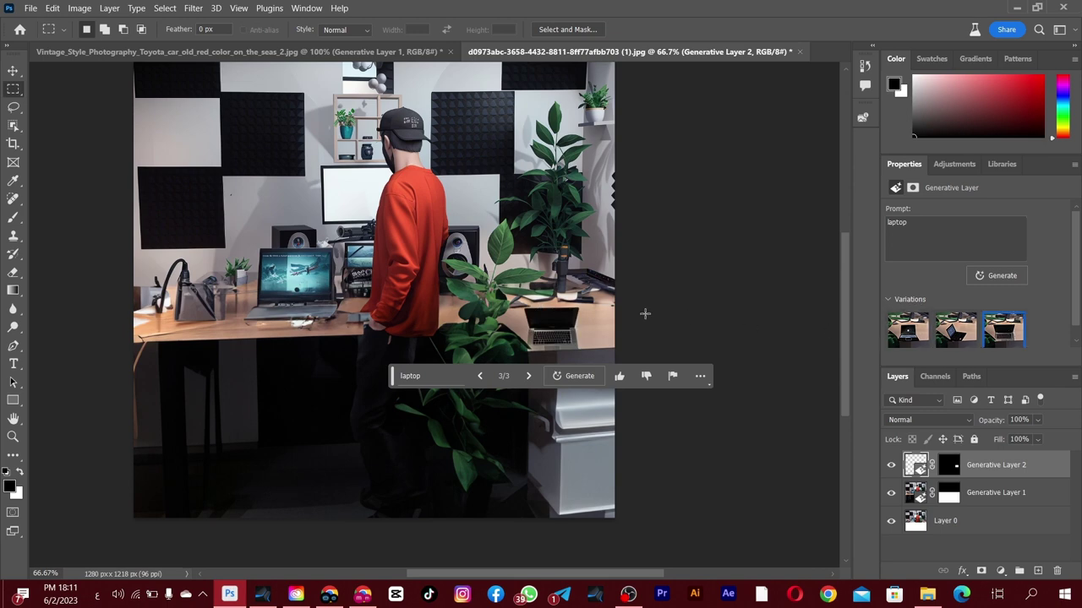
pyautogui.click(907, 329)
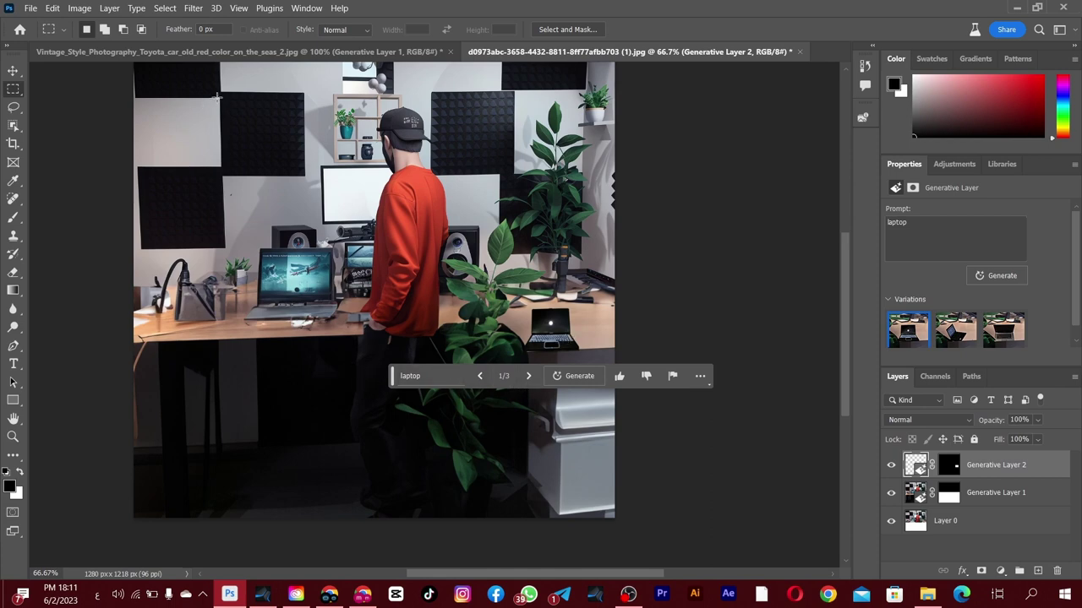
# - Fill the upper-left wall panel with a 'Small library' and keep the book-filled variation 3
pyautogui.moveTo(217, 97); pyautogui.dragTo(134, 167)
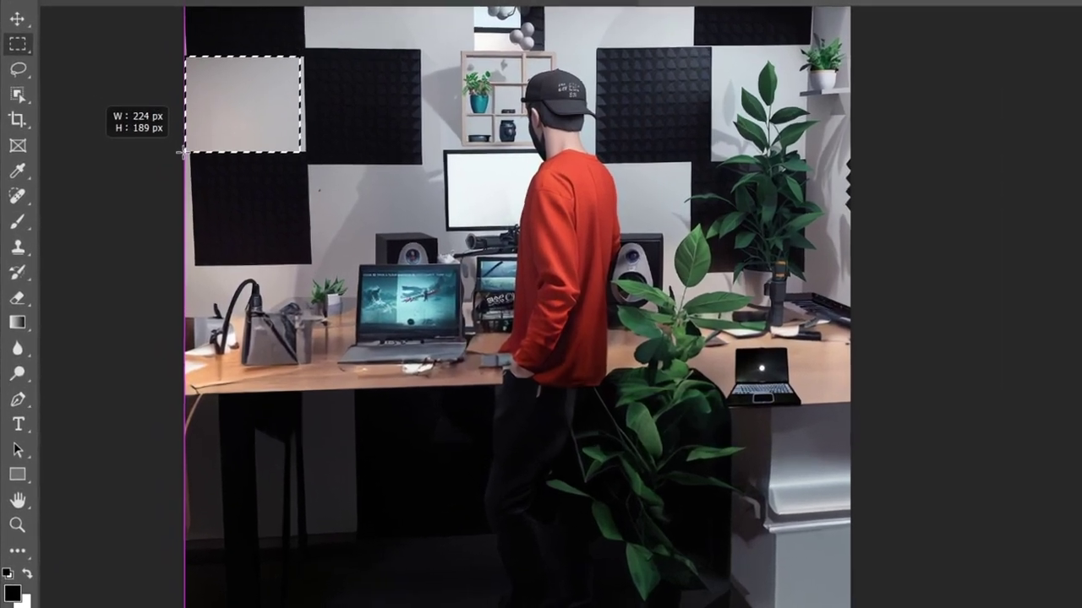
pyautogui.moveTo(181, 152); pyautogui.dragTo(182, 153)
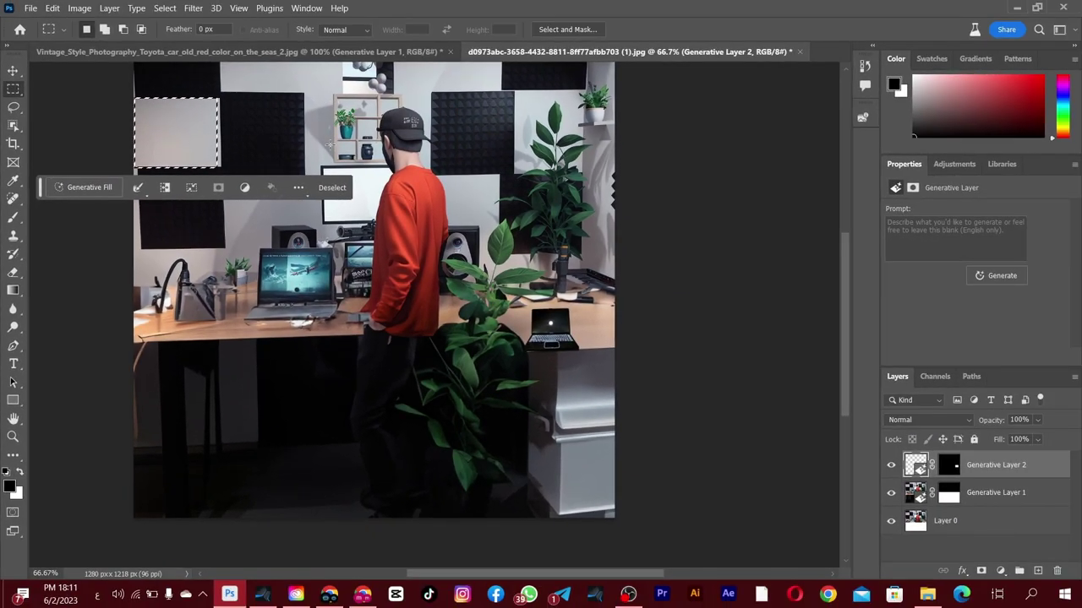
pyautogui.click(89, 187)
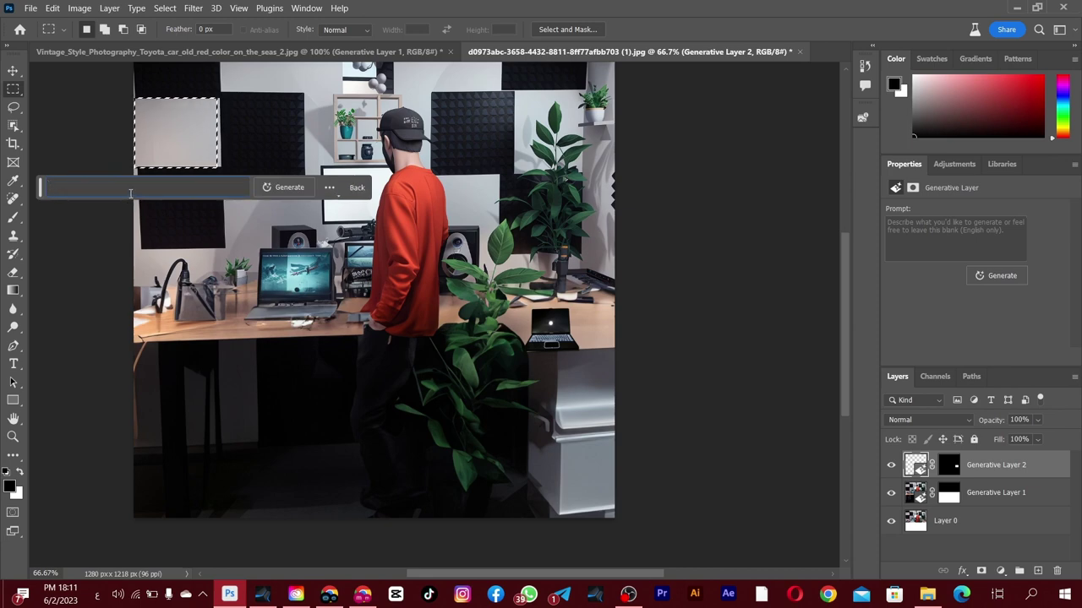
pyautogui.write('Small library')
pyautogui.click(278, 188)
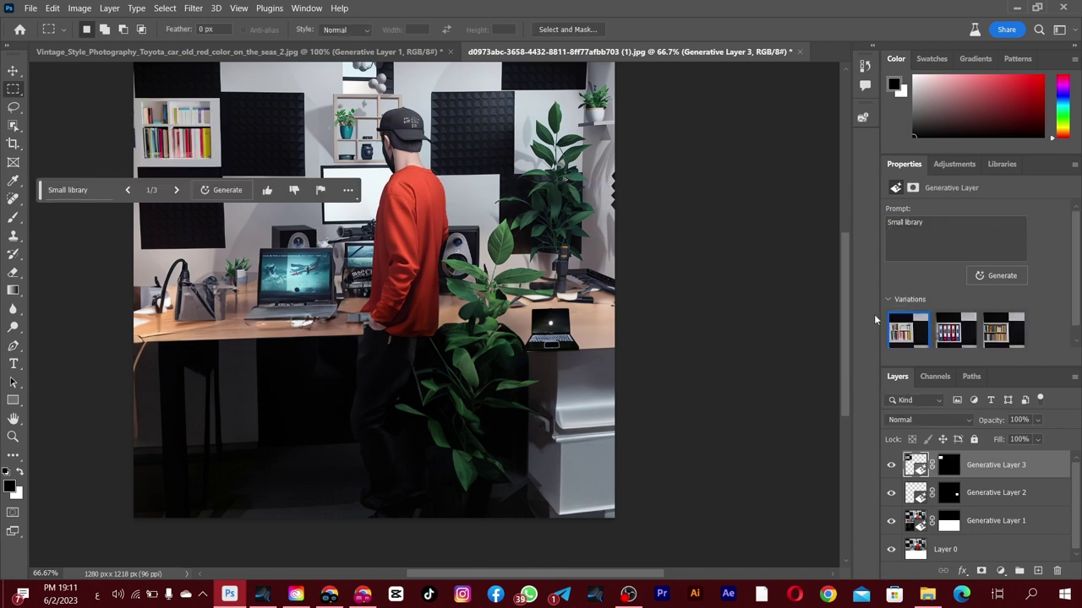
pyautogui.click(949, 337)
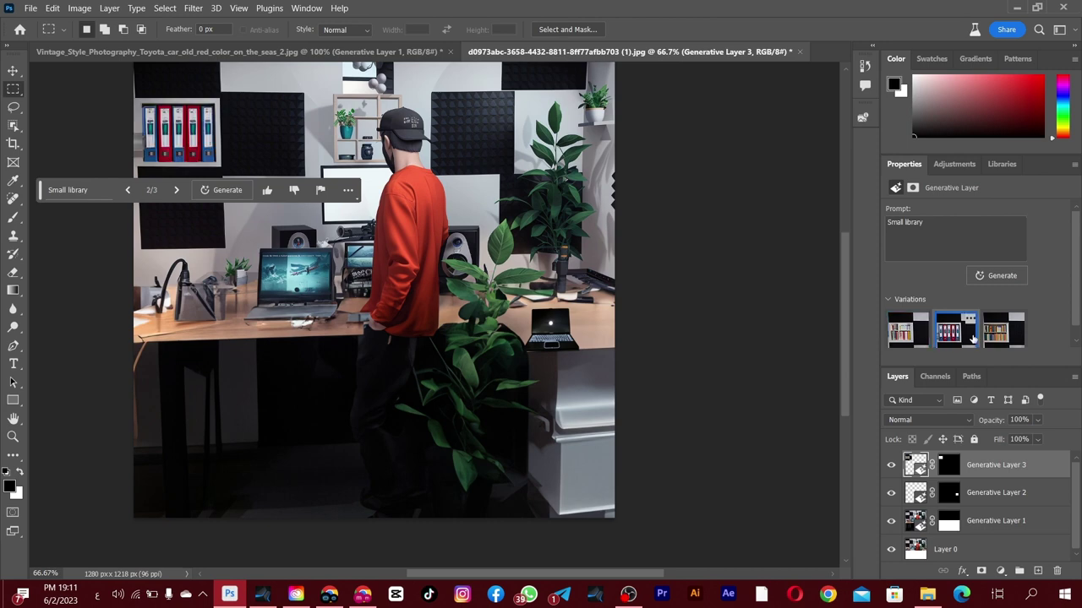
pyautogui.click(995, 337)
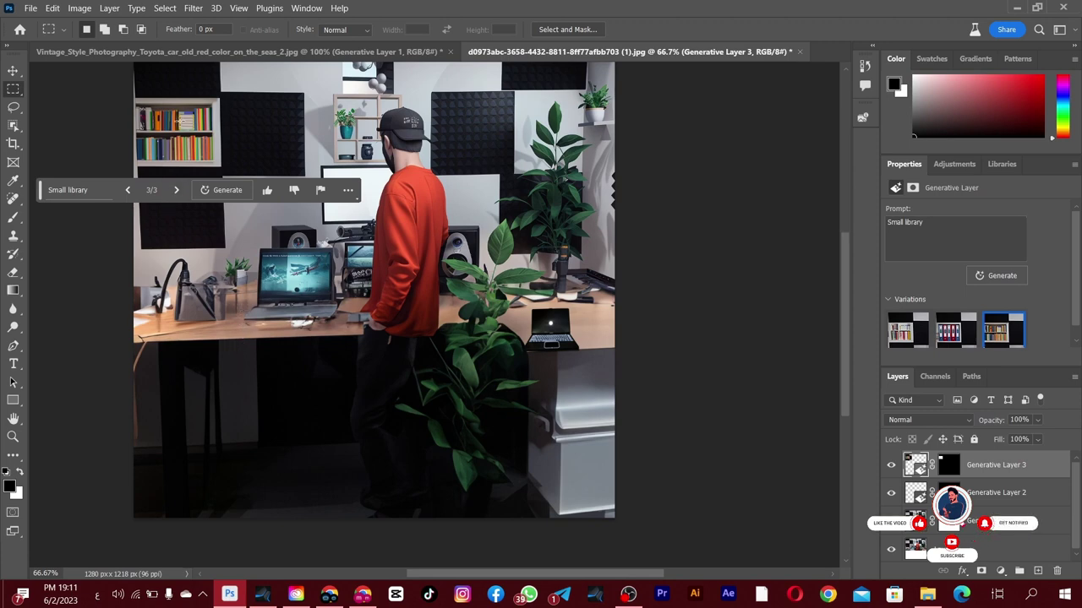
# - Zoom in to inspect the generated bookshelf, then zoom back out to the whole scene
pyautogui.click(12, 436)
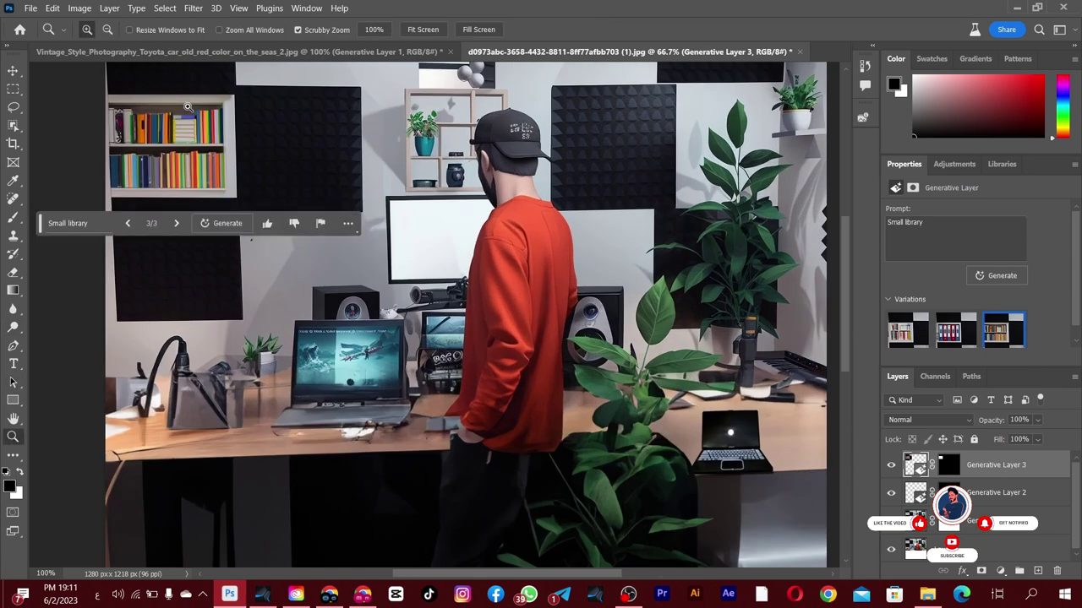
pyautogui.moveTo(192, 102); pyautogui.dragTo(387, 493)
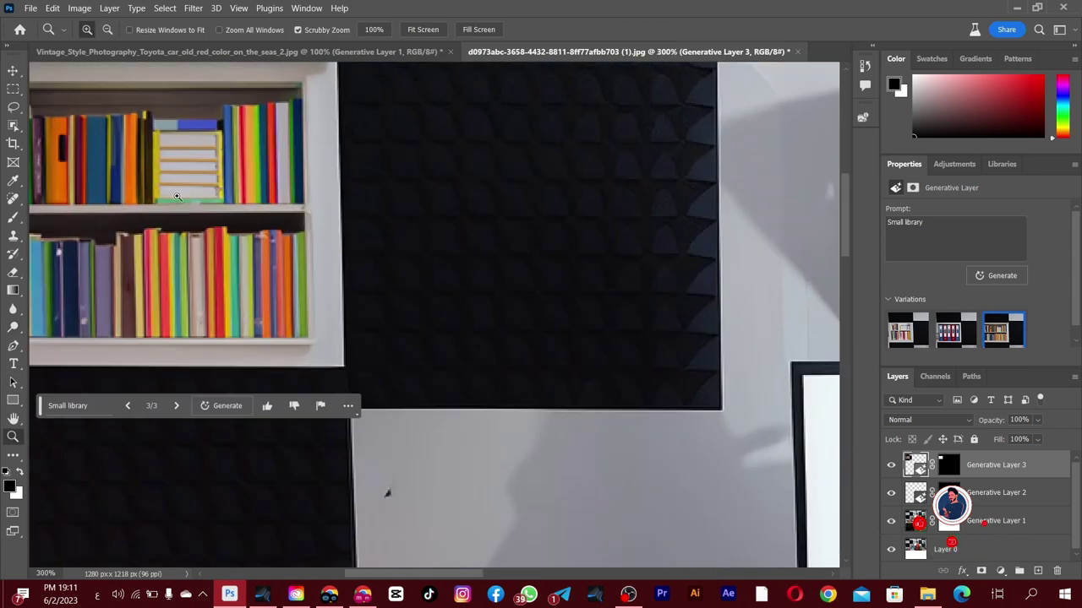
pyautogui.moveTo(427, 574)
pyautogui.mouseDown()
pyautogui.moveTo(393, 575)
pyautogui.moveTo(409, 565)
pyautogui.mouseUp()
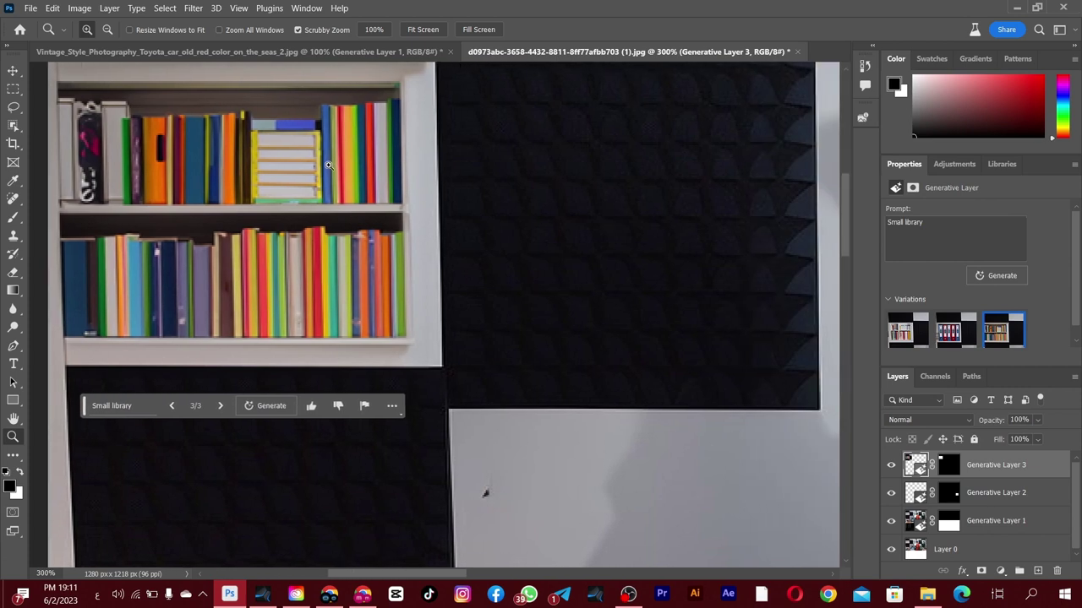
pyautogui.scroll(2, 329, 164)
pyautogui.scroll(2, 303, 114)
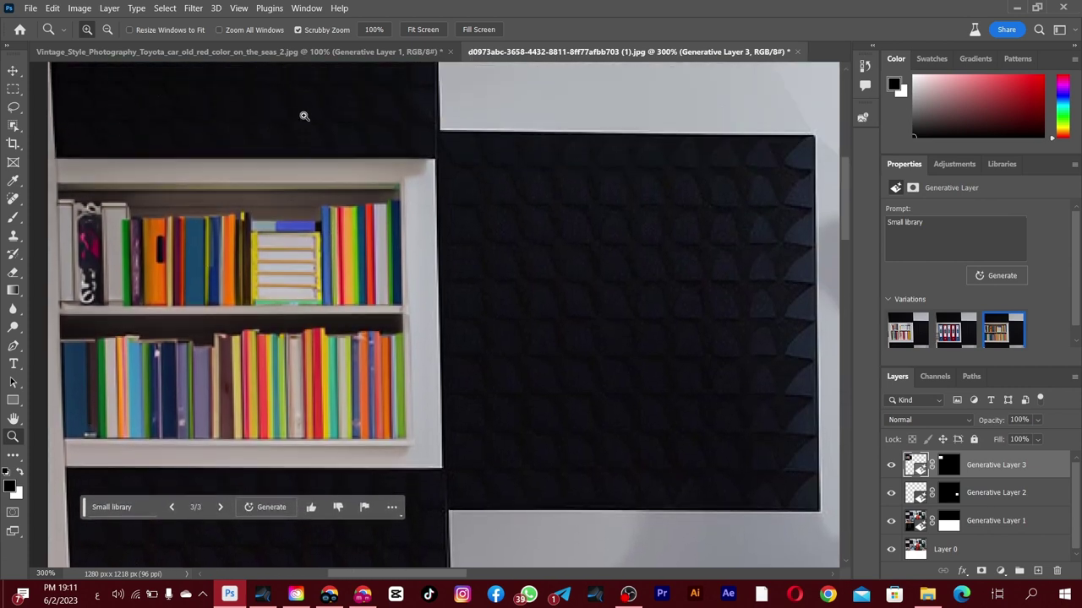
pyautogui.scroll(-3, 289, 133)
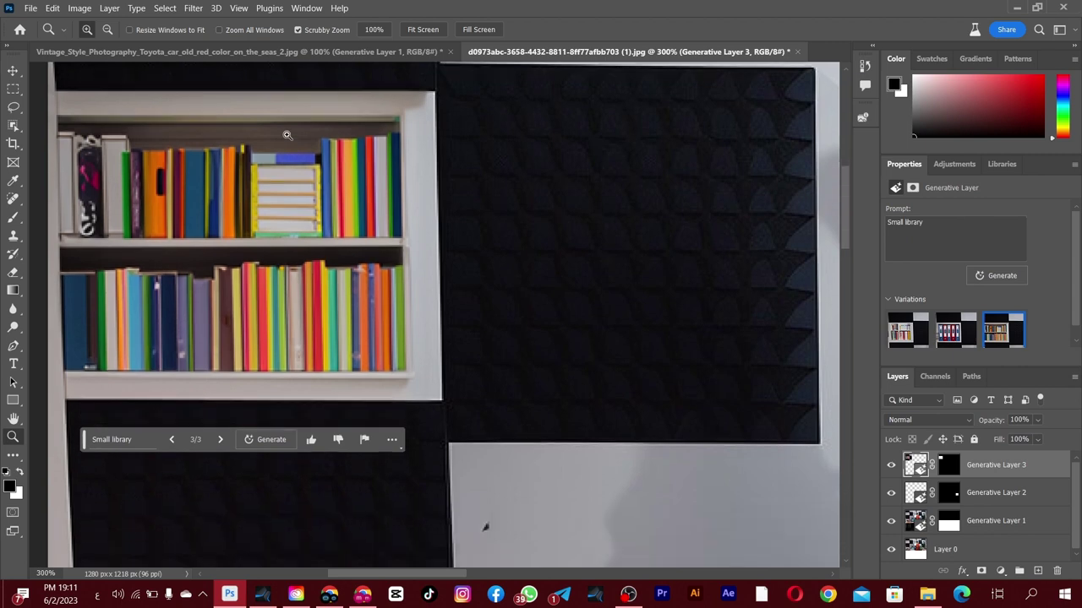
pyautogui.scroll(-1, 226, 293)
pyautogui.moveTo(191, 384); pyautogui.dragTo(653, 314)
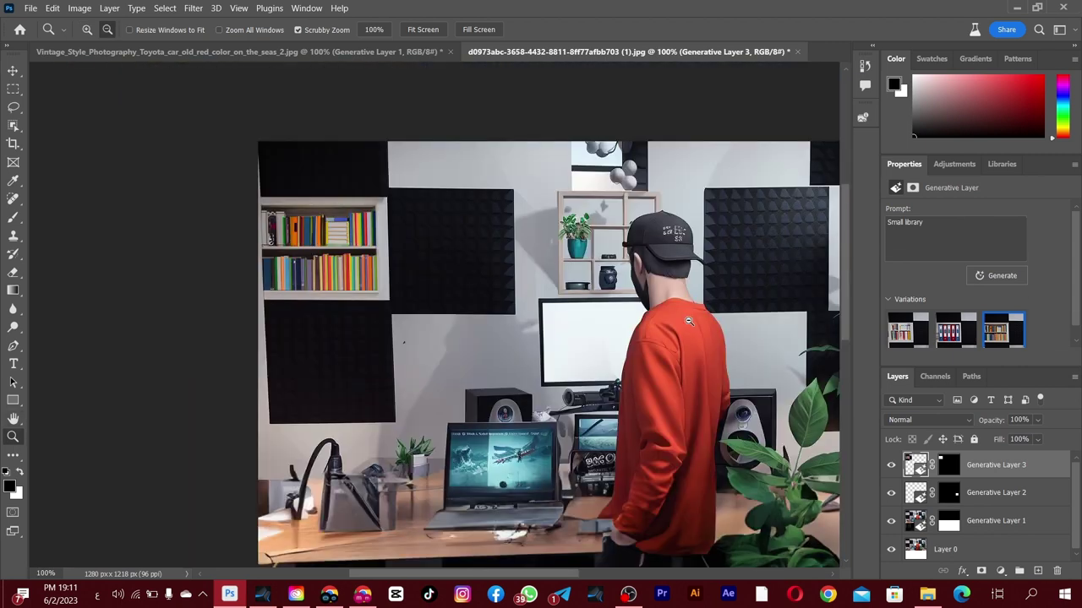
pyautogui.keyDown('alt'); pyautogui.click(653, 313); pyautogui.keyUp('alt')
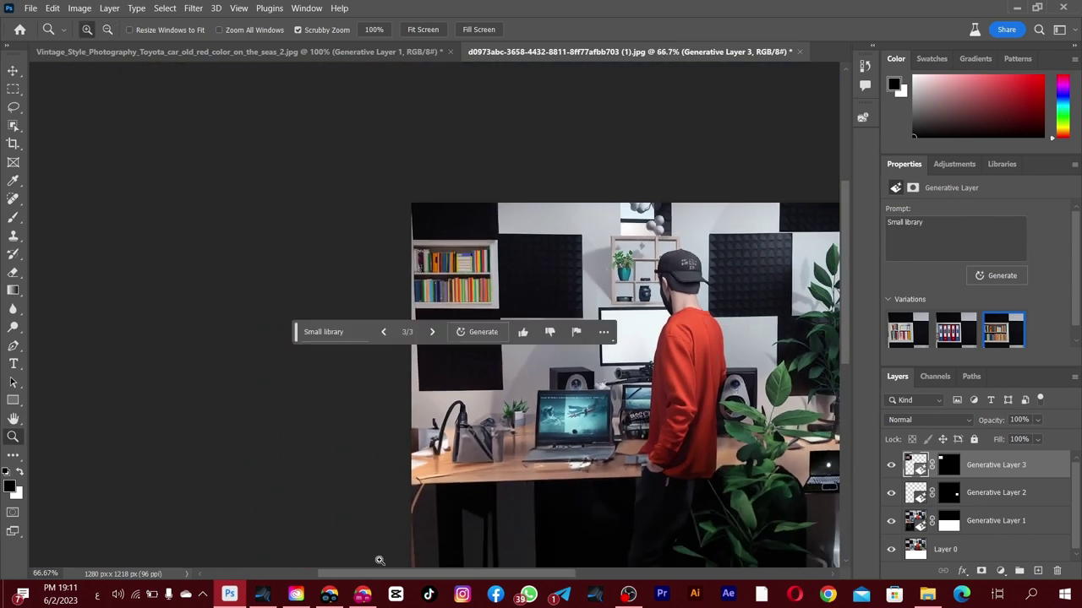
# - Open the pizza image 3.png from the مجم folder in Photoshop (Beta)
pyautogui.moveTo(380, 580); pyautogui.dragTo(427, 580)
pyautogui.scroll(-1, 506, 370)
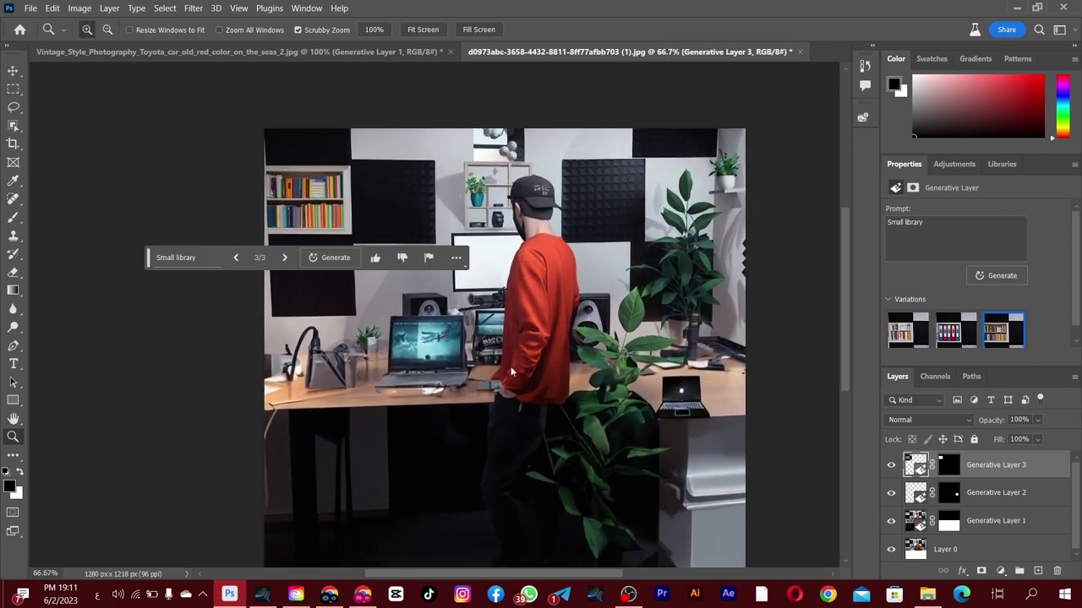
pyautogui.scroll(3, 473, 372)
pyautogui.scroll(-1, 438, 349)
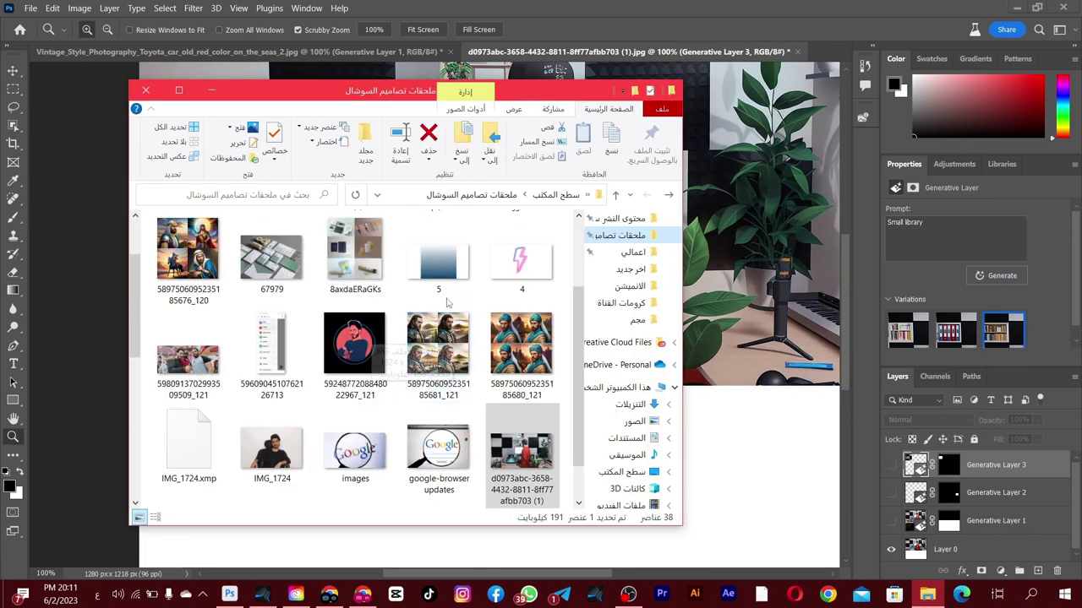
pyautogui.scroll(1, 443, 330)
pyautogui.doubleClick(438, 258)
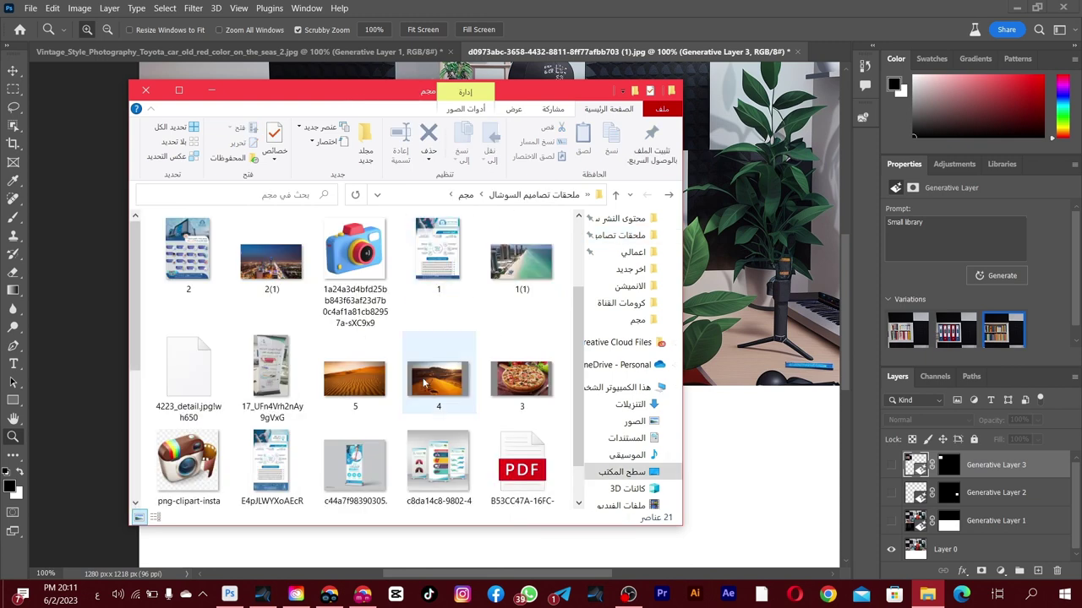
pyautogui.click(518, 389)
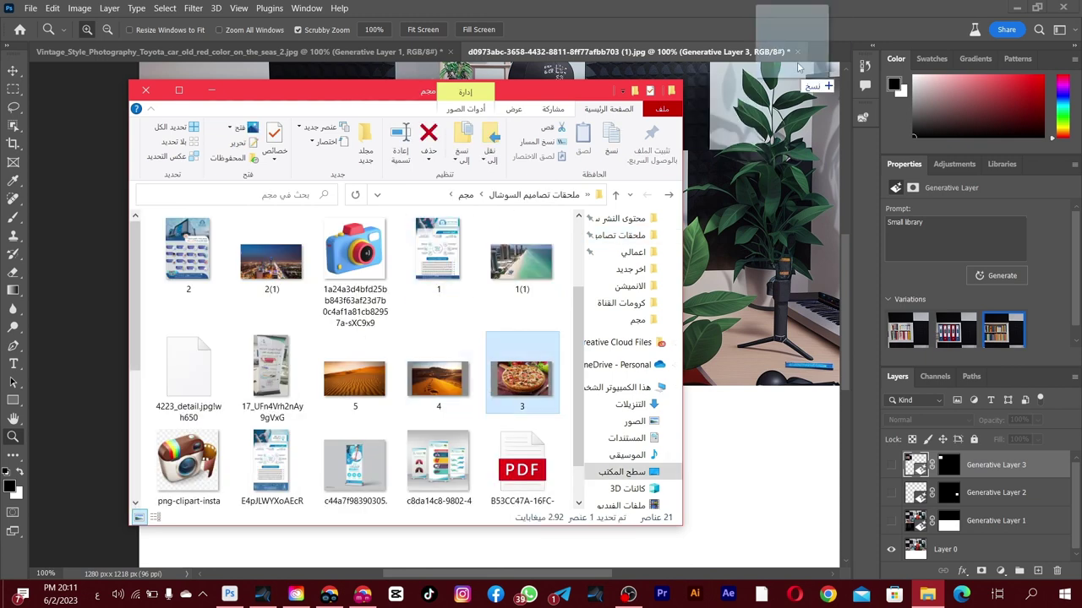
pyautogui.click(818, 29)
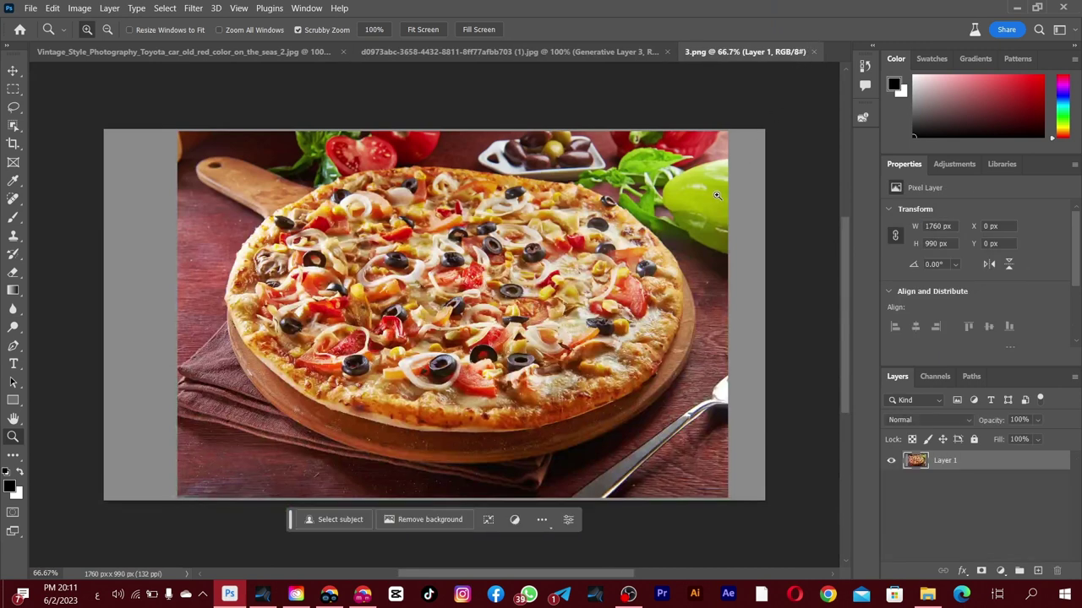
# - Crop the grey strips off the pizza photo's left and right sides
pyautogui.click(13, 71)
pyautogui.click(13, 143)
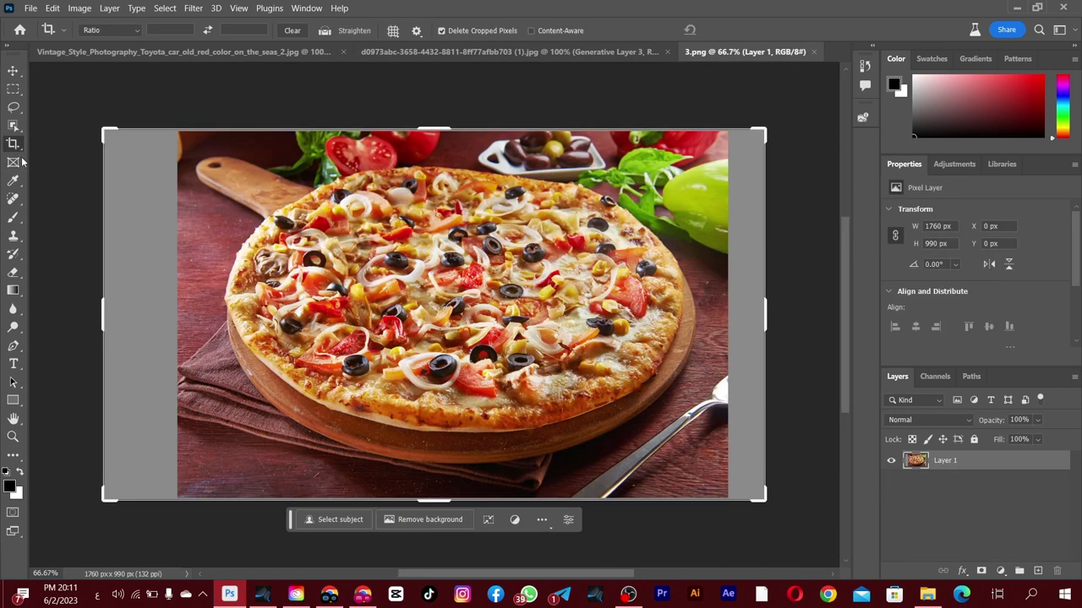
pyautogui.moveTo(101, 308); pyautogui.dragTo(173, 308)
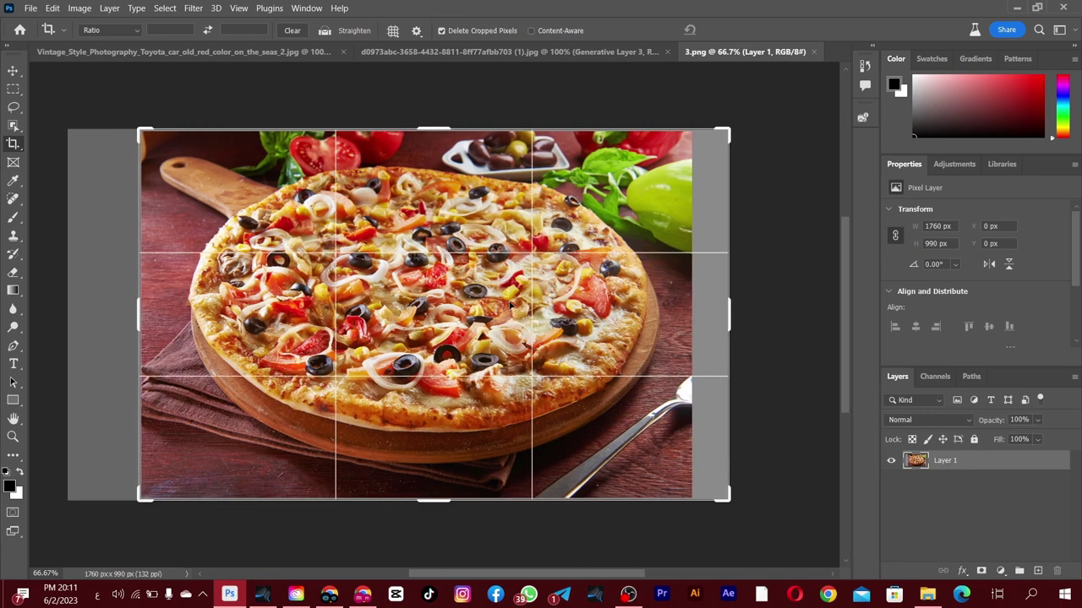
pyautogui.moveTo(728, 306); pyautogui.dragTo(711, 306)
pyautogui.click(12, 71)
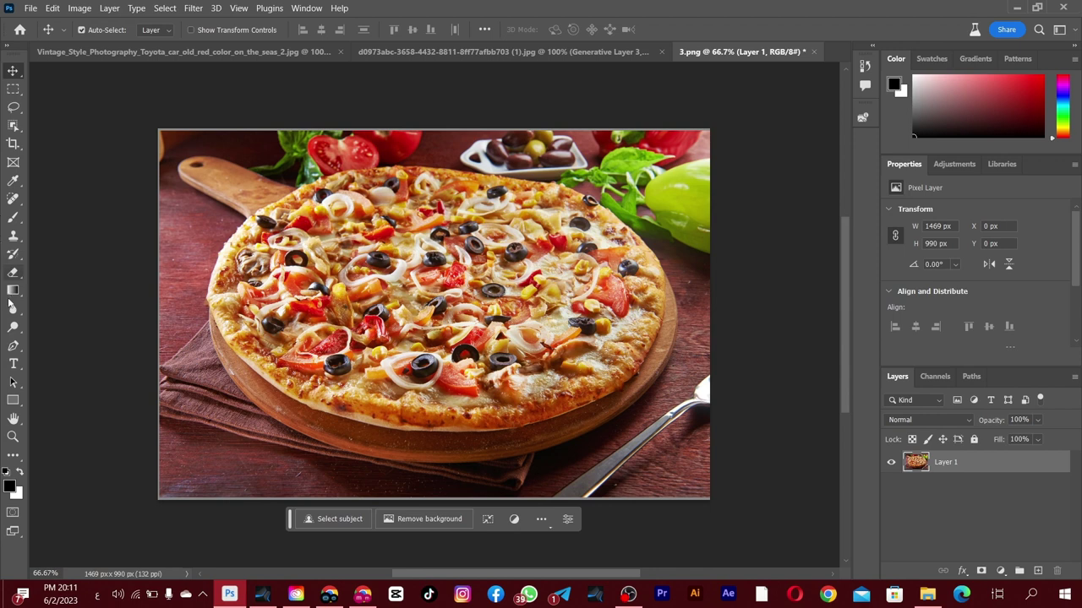
# - Extend the pizza canvas outward on all four sides to about 1955×1320 px
pyautogui.click(14, 144)
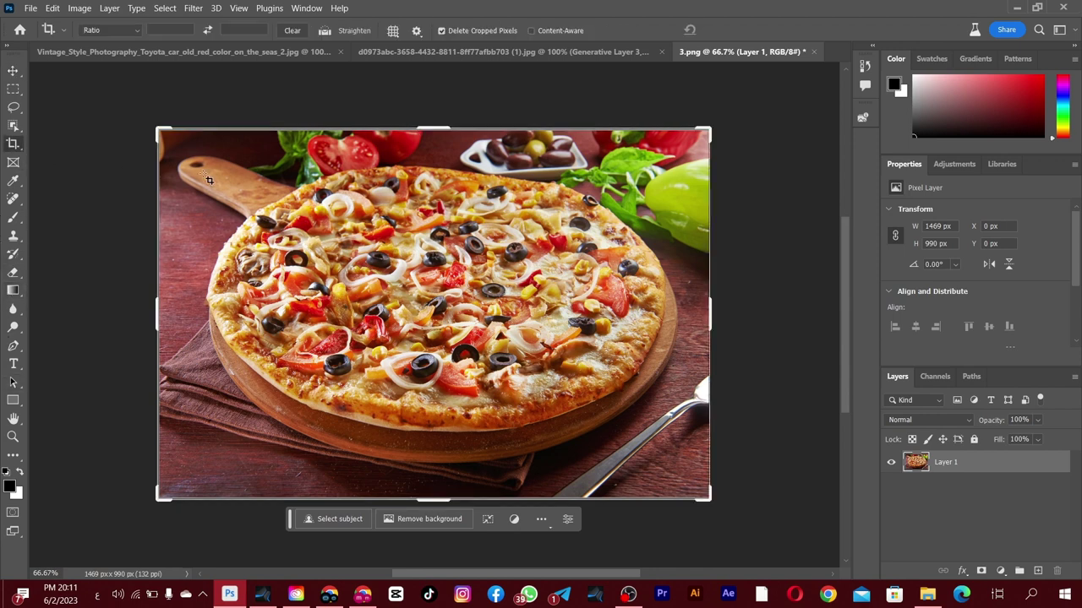
pyautogui.moveTo(415, 127); pyautogui.dragTo(433, 92)
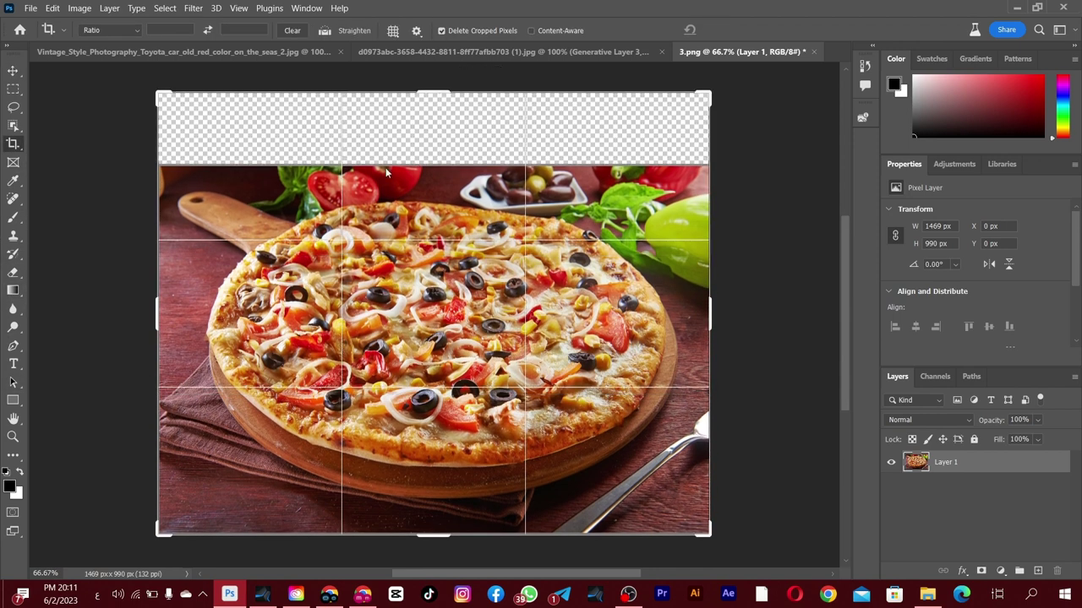
pyautogui.moveTo(153, 312); pyautogui.dragTo(100, 312)
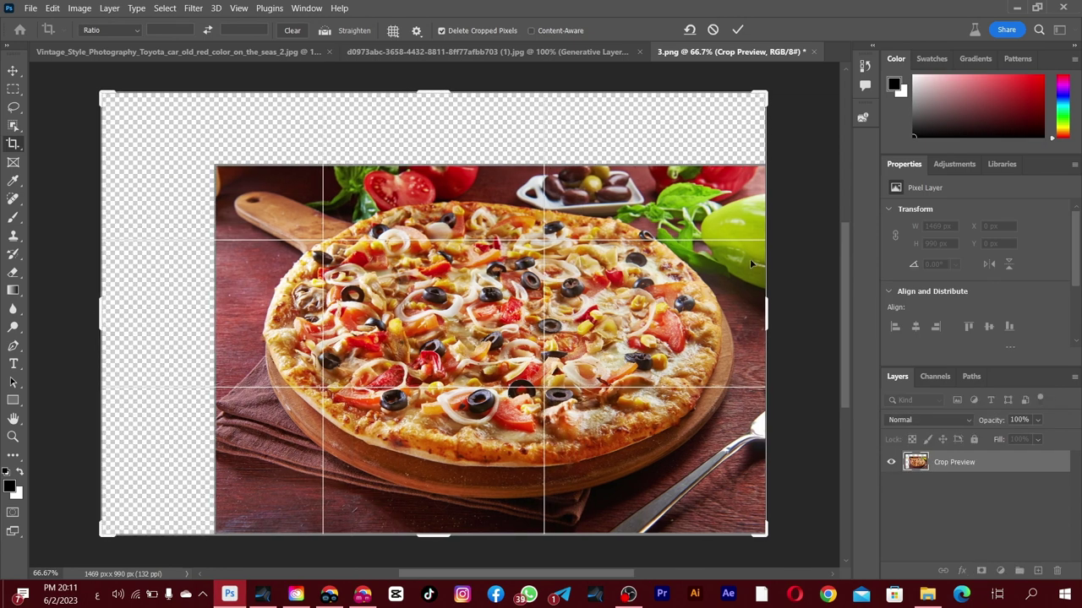
pyautogui.moveTo(769, 300); pyautogui.dragTo(802, 301)
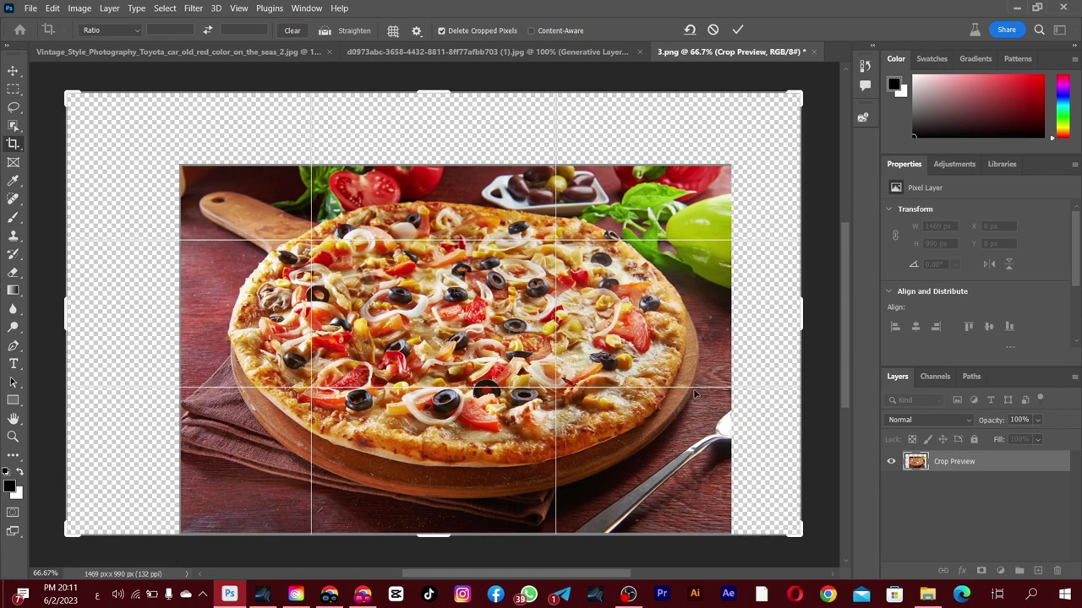
pyautogui.moveTo(488, 538); pyautogui.dragTo(437, 562)
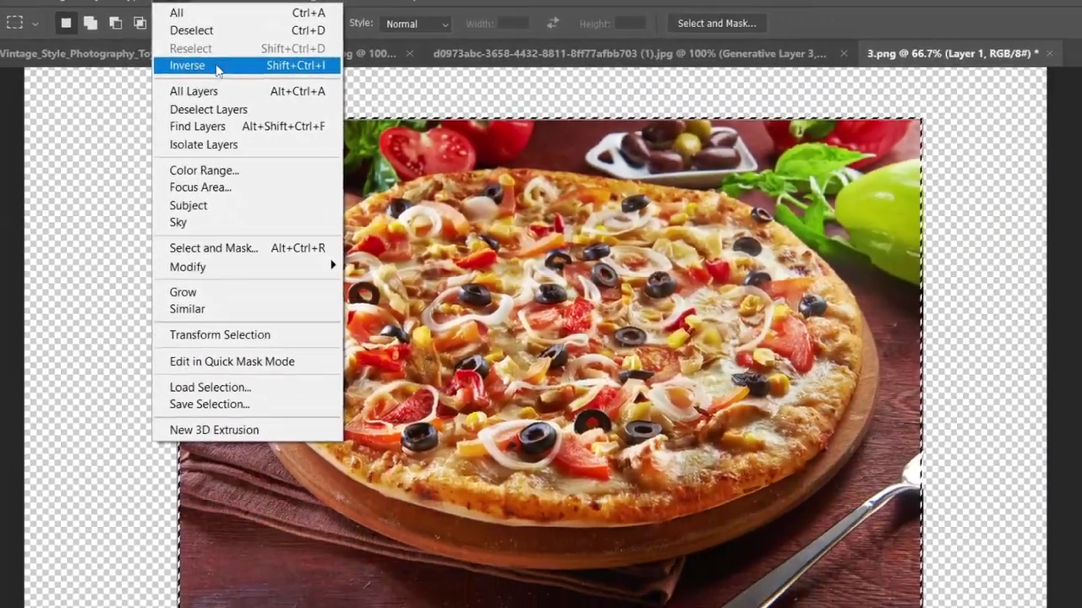
# - Invert the selection and Generative Fill the transparent margins with an empty prompt
pyautogui.click(230, 71)
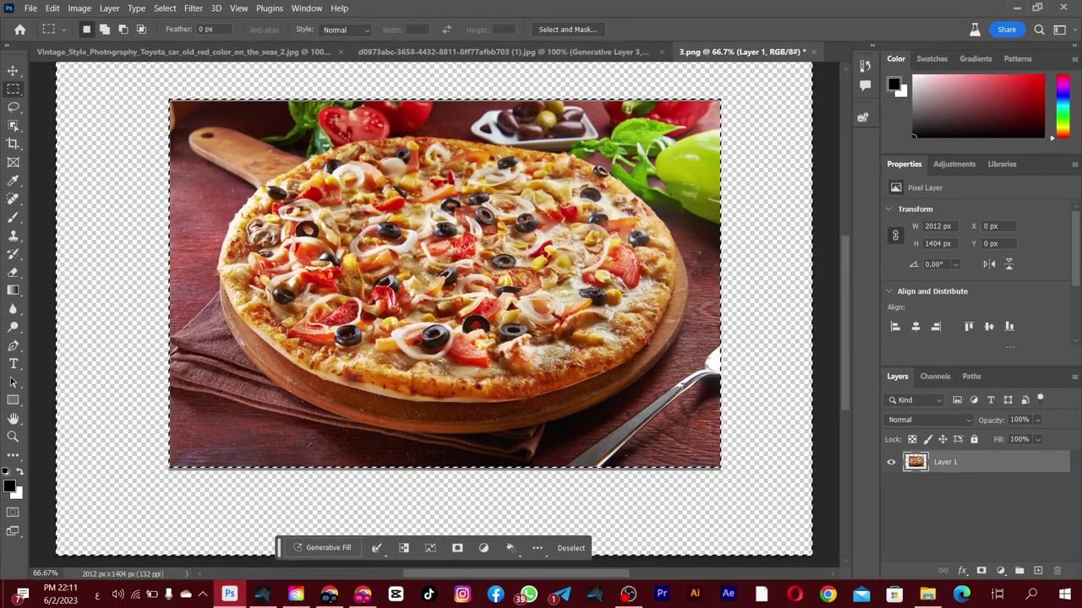
pyautogui.scroll(3, 780, 145)
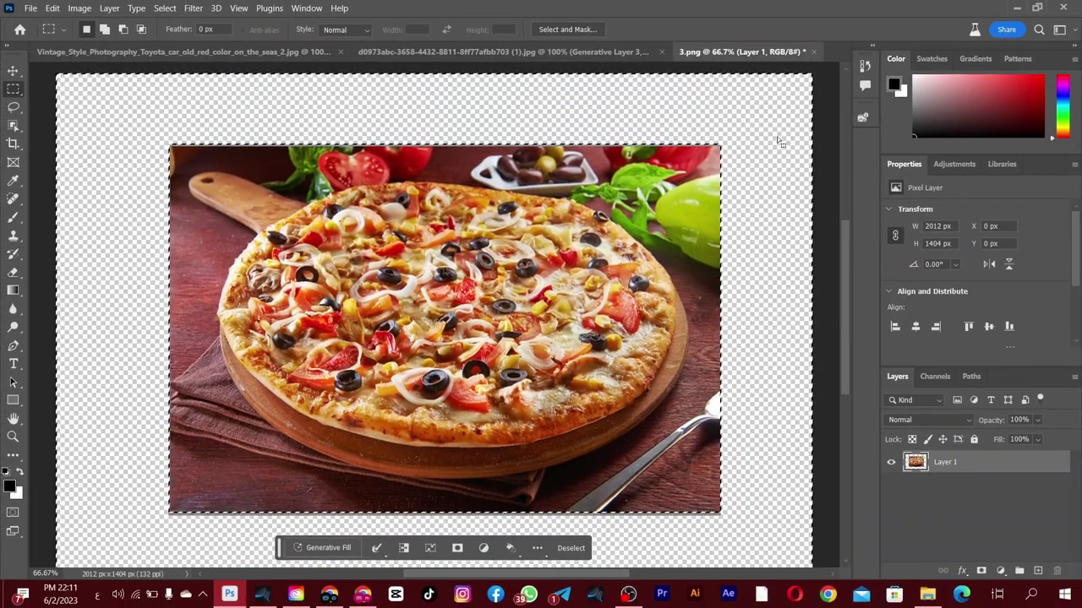
pyautogui.scroll(-1, 279, 376)
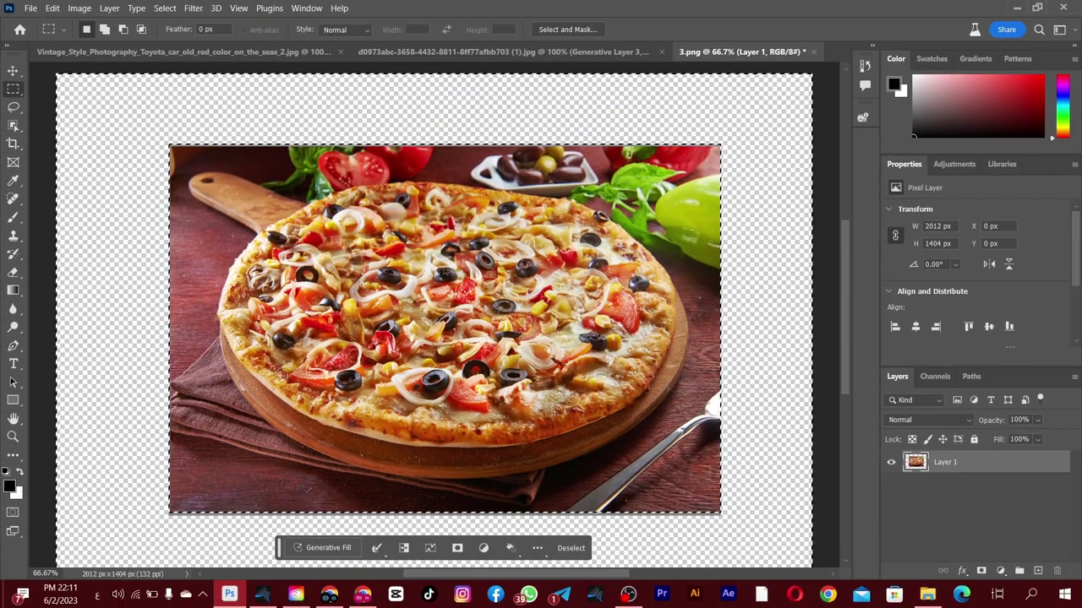
pyautogui.click(321, 549)
pyautogui.click(517, 548)
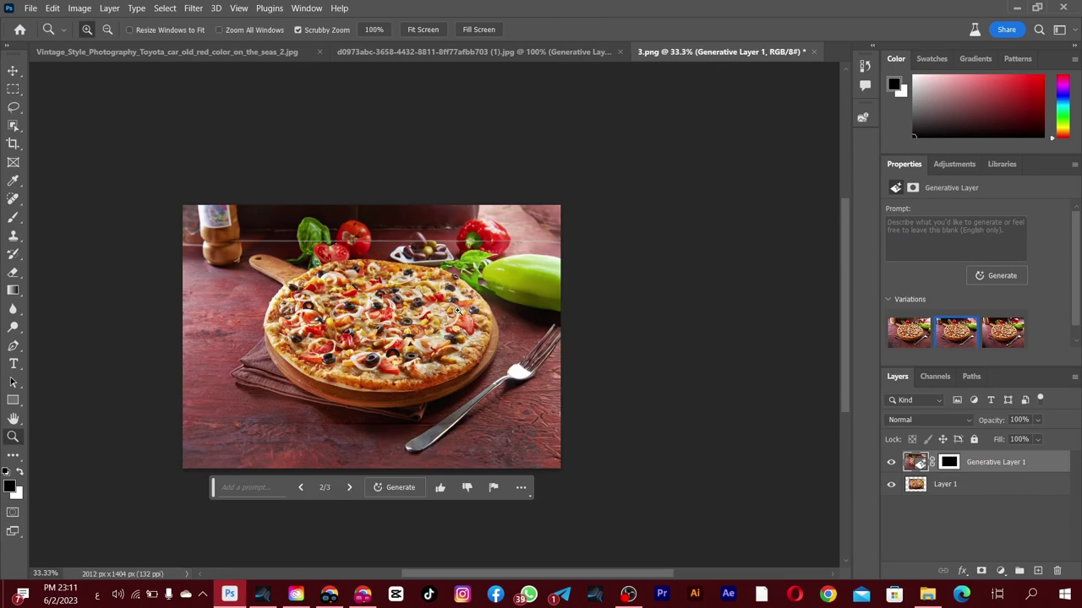
# - Show the third pizza variation (fork, peppers, tomatoes) and toggle Generative Layer 1 to compare
pyautogui.click(1003, 338)
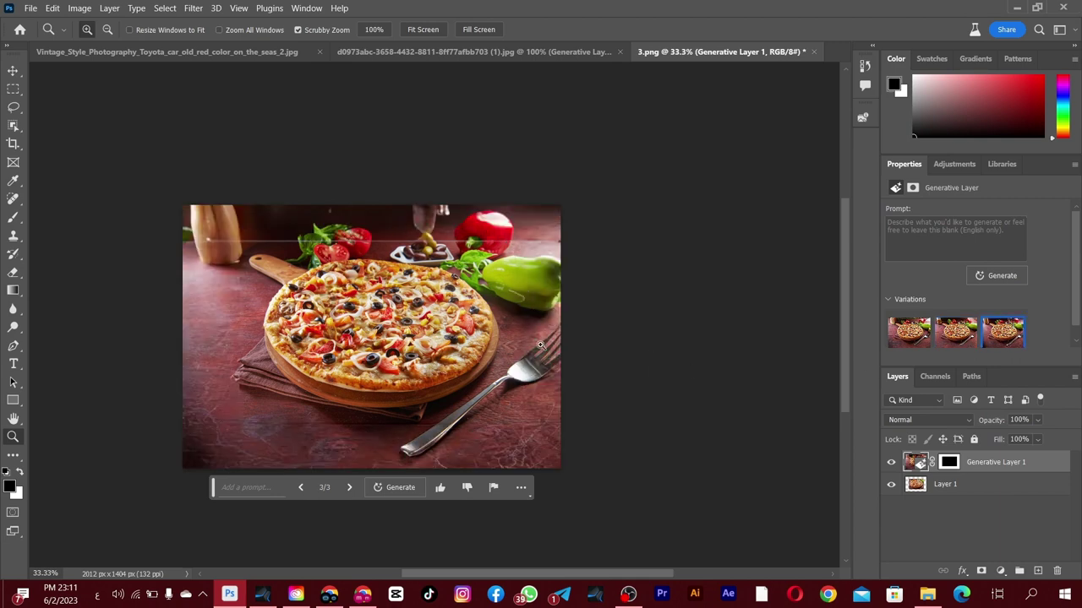
pyautogui.click(511, 386)
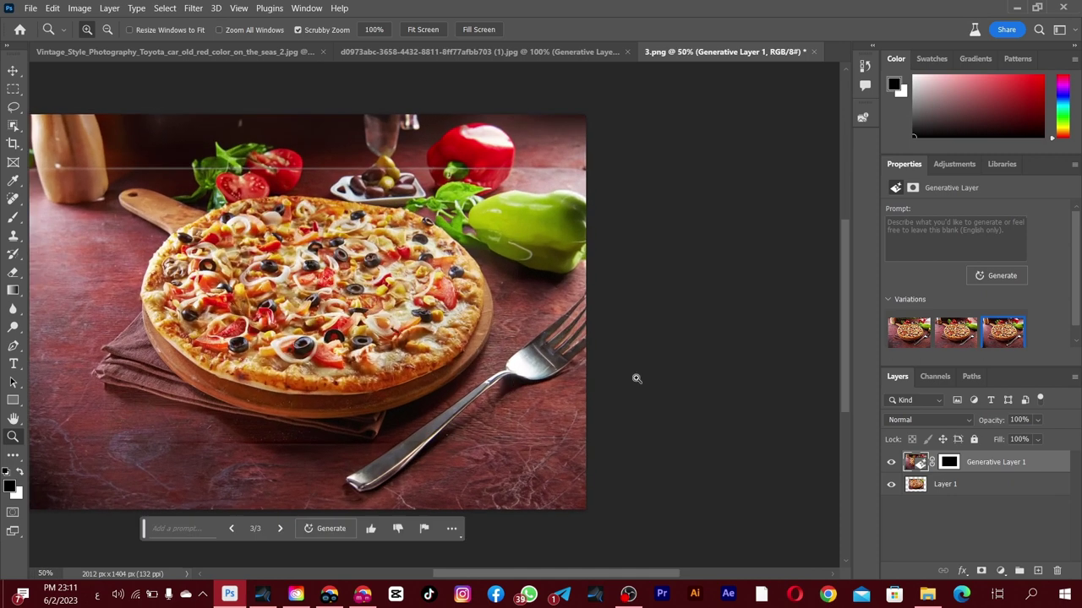
pyautogui.click(891, 461)
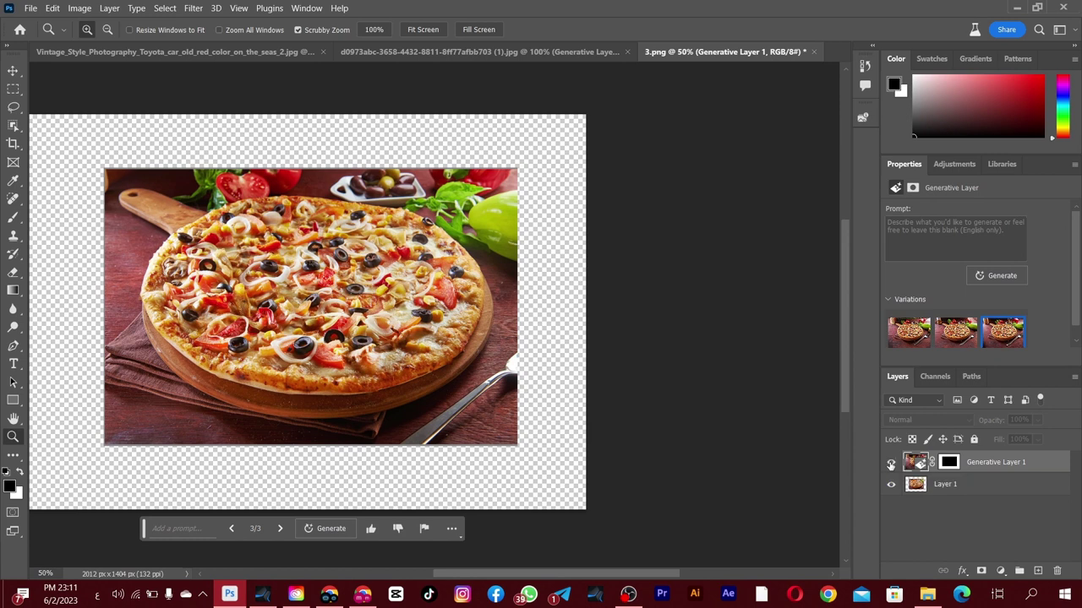
pyautogui.click(891, 463)
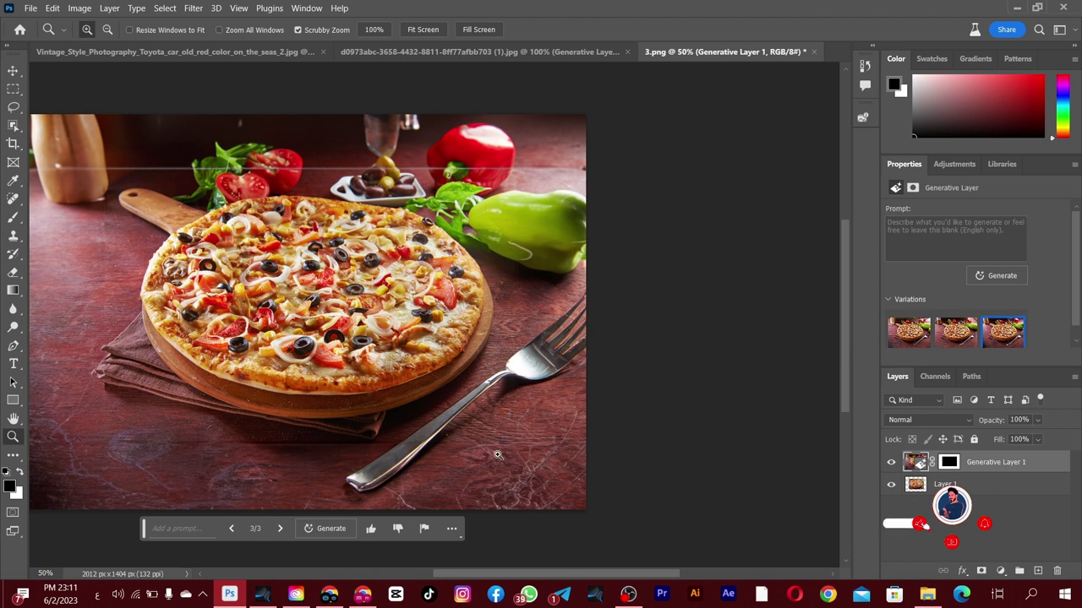
pyautogui.click(891, 462)
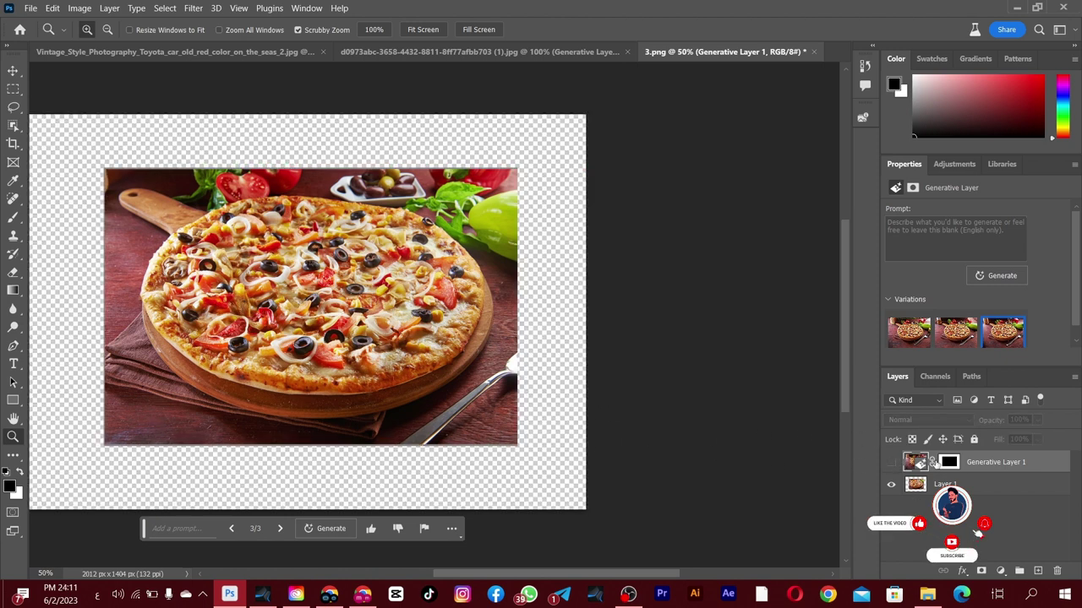
pyautogui.click(891, 462)
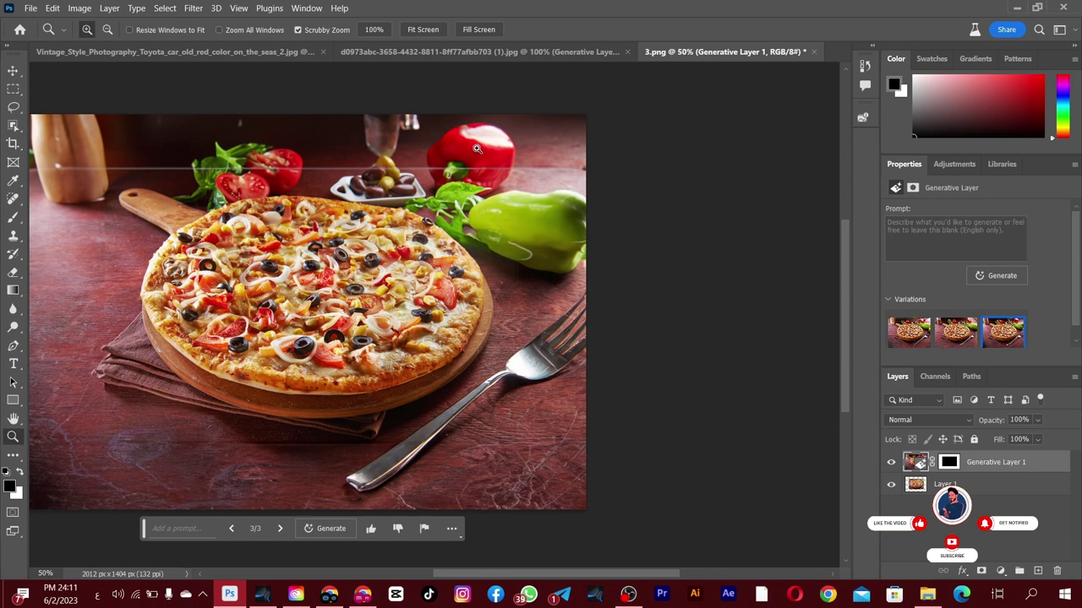
pyautogui.scroll(1, 476, 149)
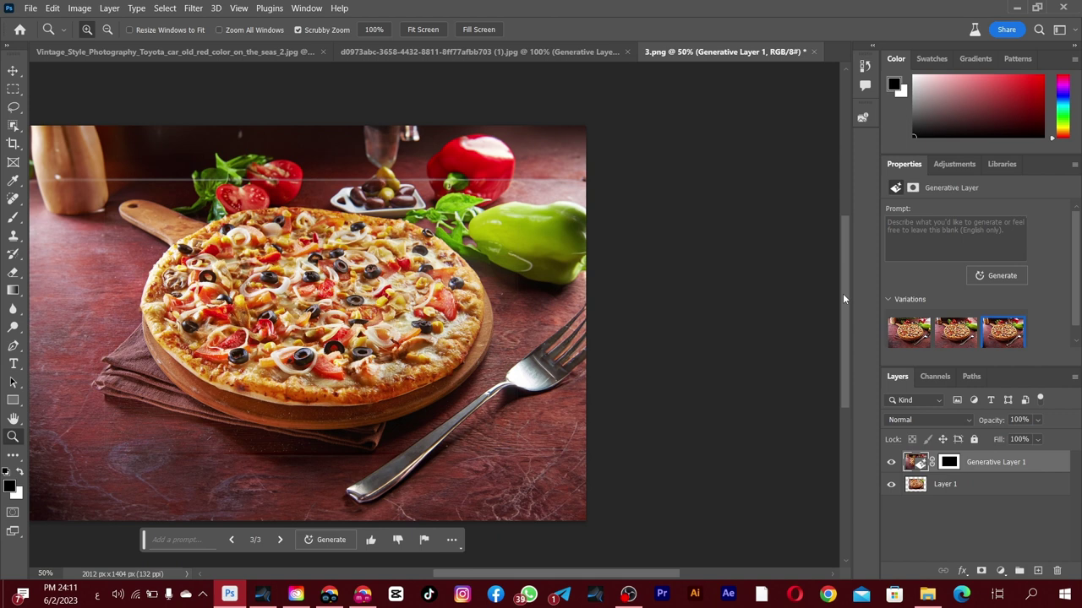
pyautogui.keyDown('alt'); pyautogui.click(398, 324); pyautogui.keyUp('alt')
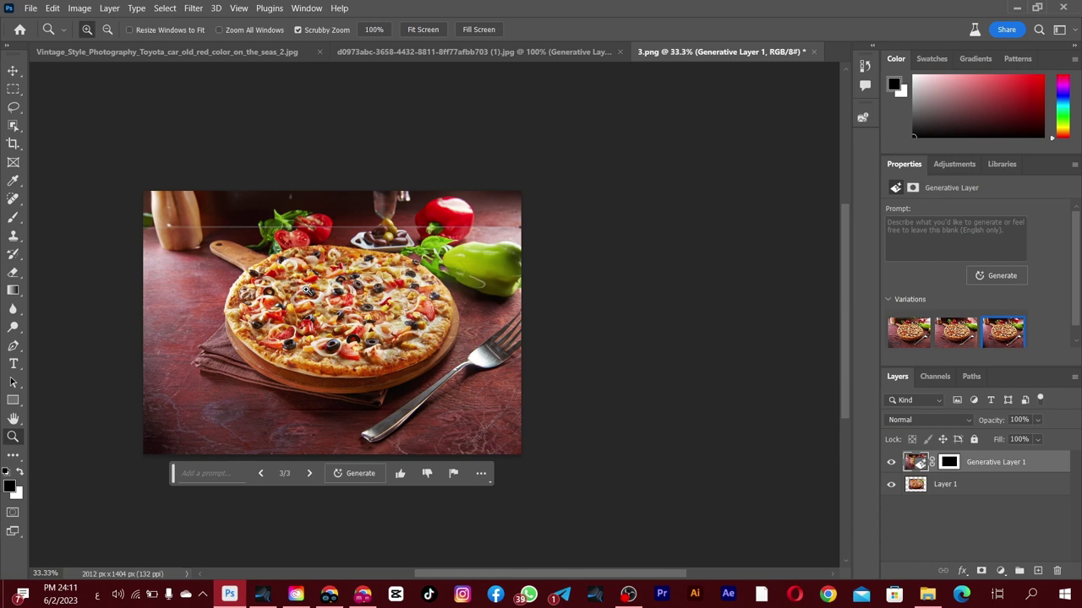
# - Lasso an area left of the pizza and generate 'cola' there with Generative Fill
pyautogui.click(209, 409)
pyautogui.press('l')
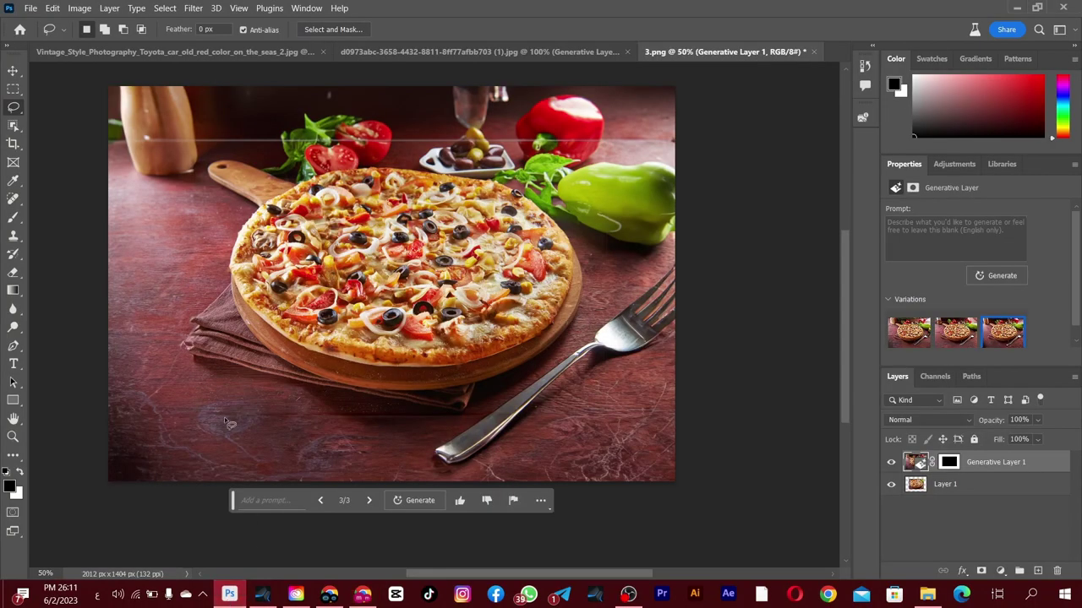
pyautogui.moveTo(134, 209)
pyautogui.mouseDown()
pyautogui.moveTo(166, 473)
pyautogui.moveTo(222, 291)
pyautogui.moveTo(219, 458)
pyautogui.mouseUp()
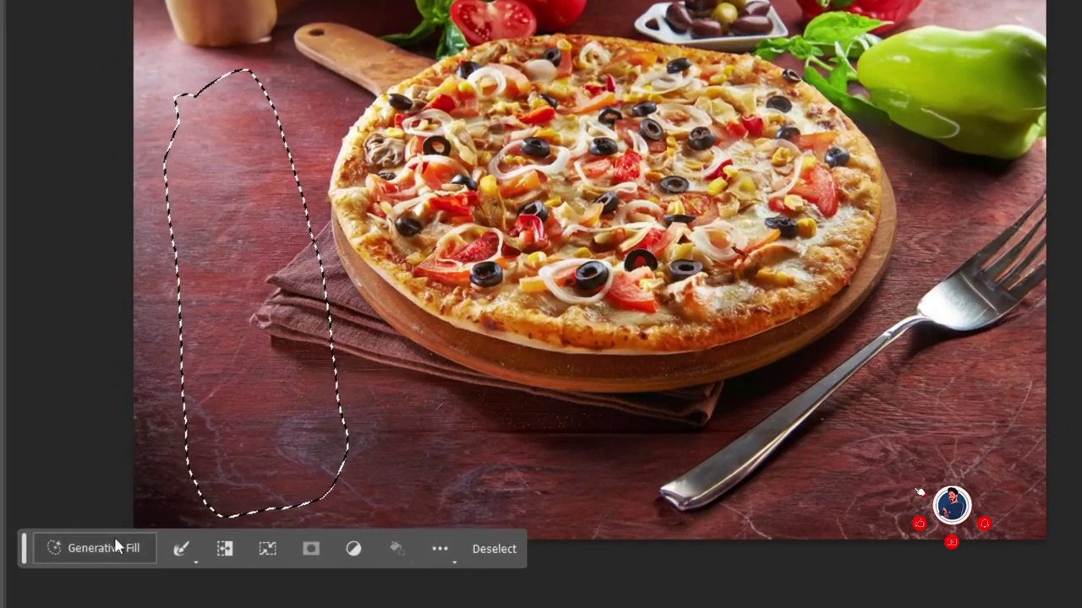
pyautogui.click(102, 542)
pyautogui.write('cola')
pyautogui.click(405, 548)
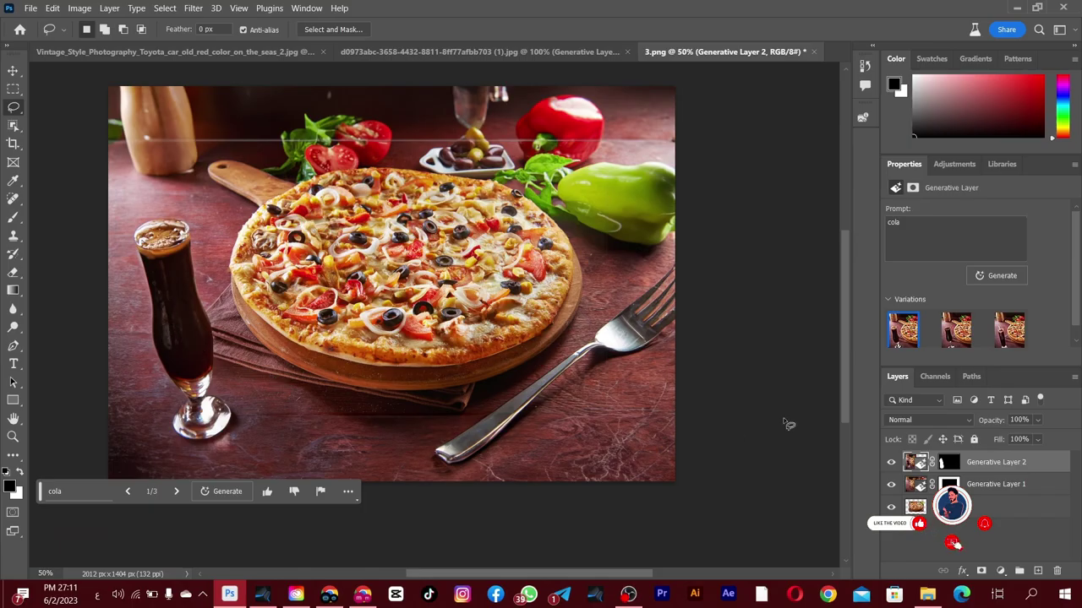
# - Choose the third cola variation and lasso around the cola glass
pyautogui.click(956, 329)
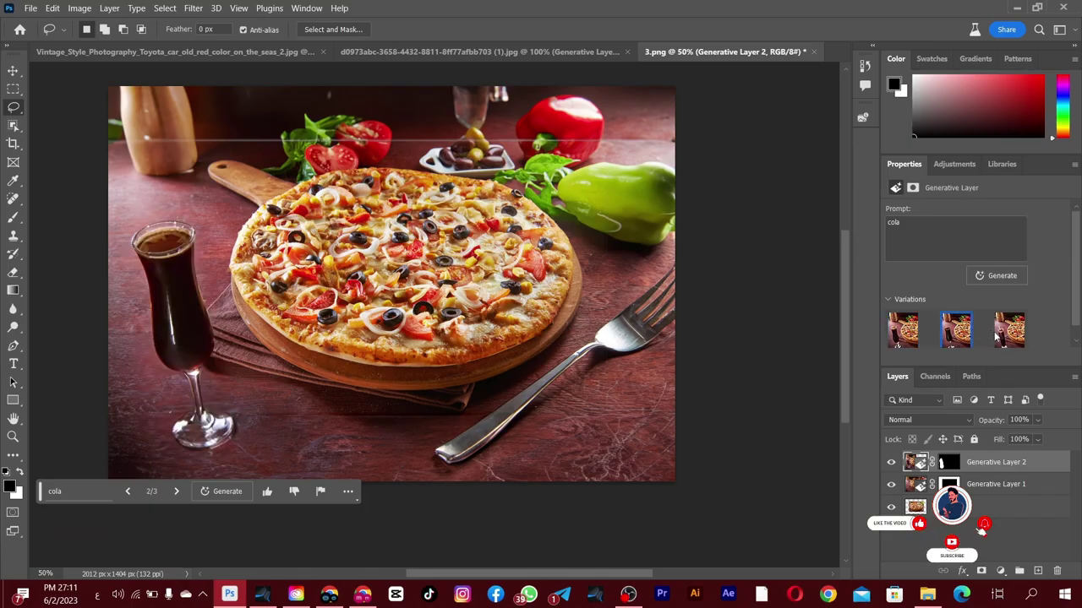
pyautogui.click(1008, 330)
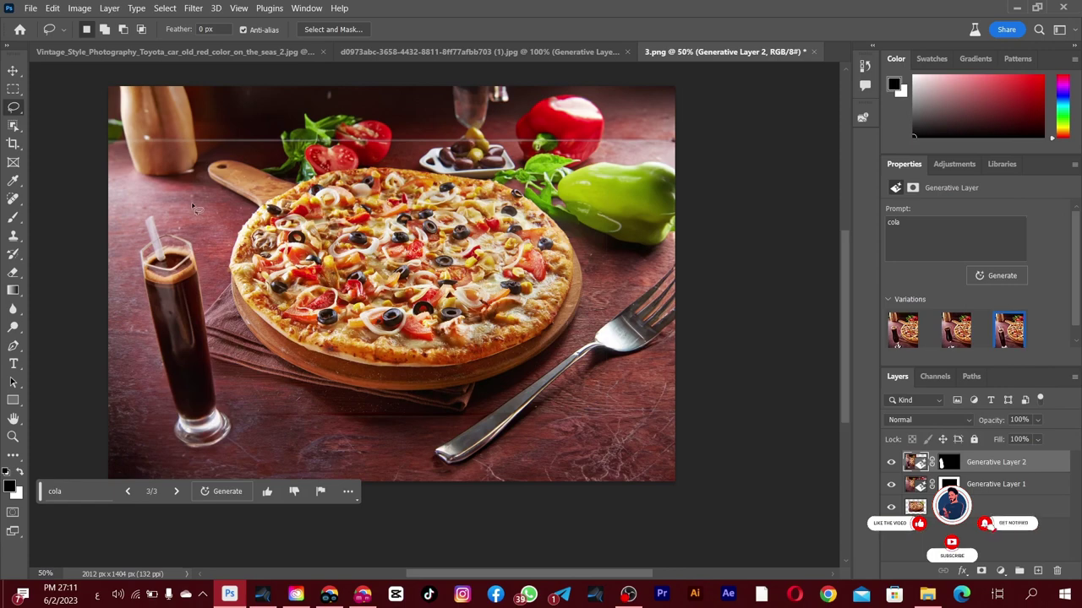
pyautogui.moveTo(200, 208); pyautogui.dragTo(205, 210)
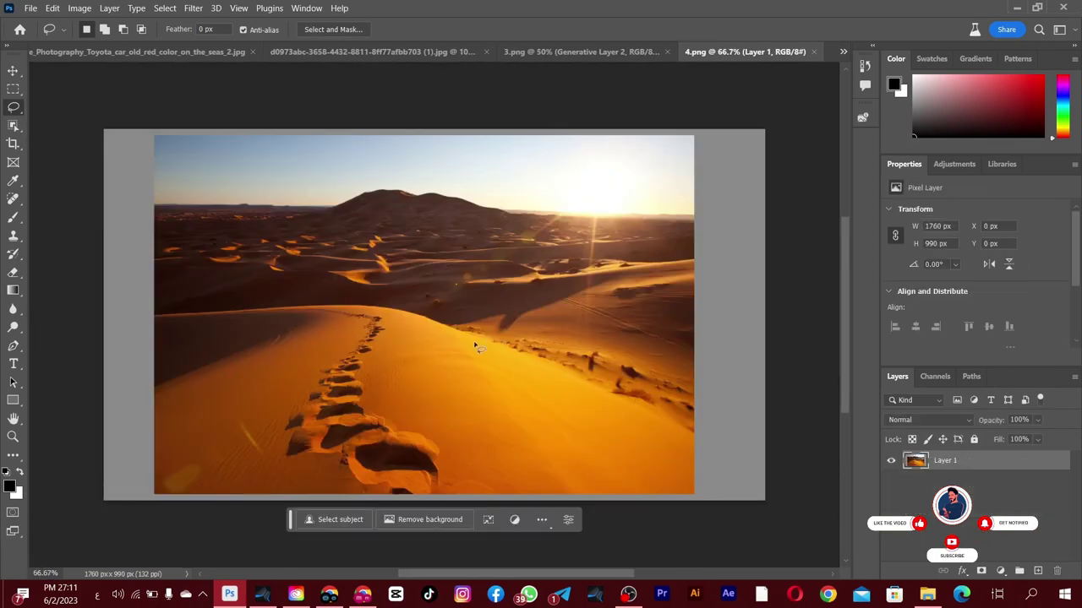
# - Begin cropping the desert photo 4.png by pulling its left crop edge inward
pyautogui.click(13, 71)
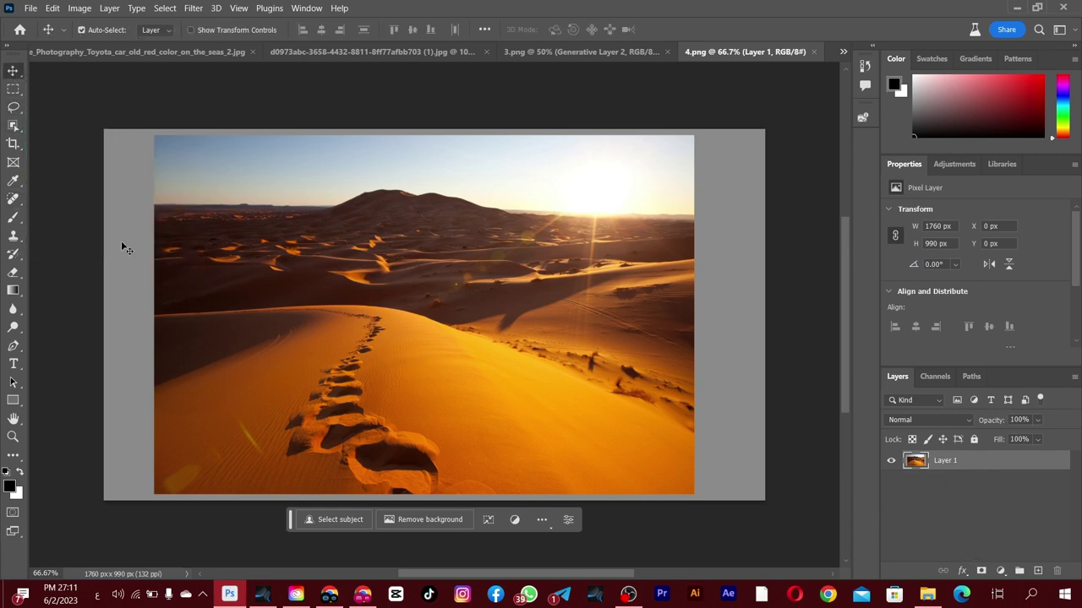
pyautogui.click(12, 144)
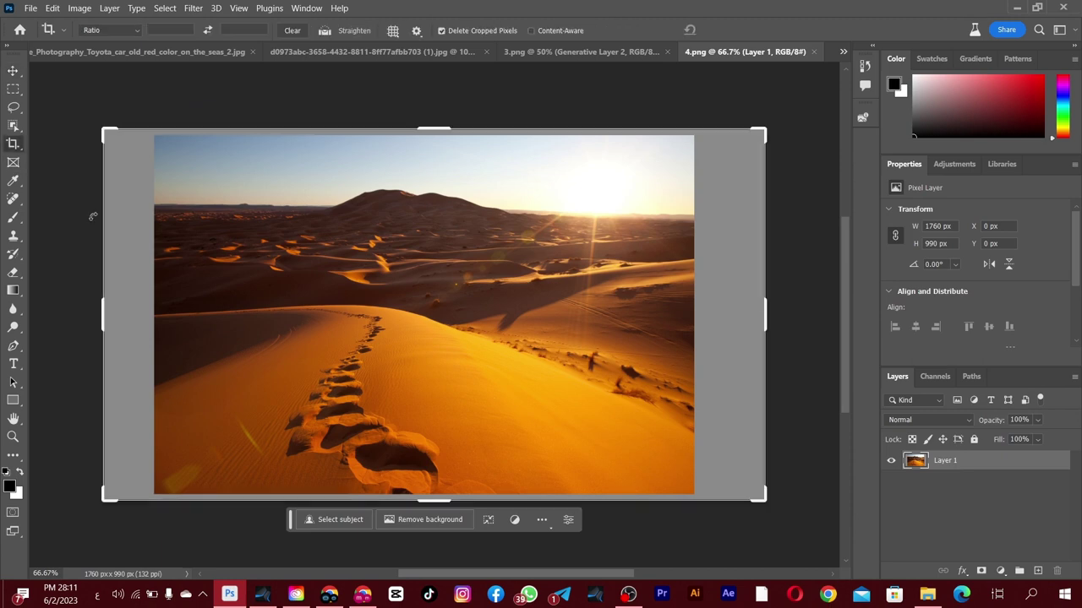
pyautogui.moveTo(98, 319); pyautogui.dragTo(126, 325)
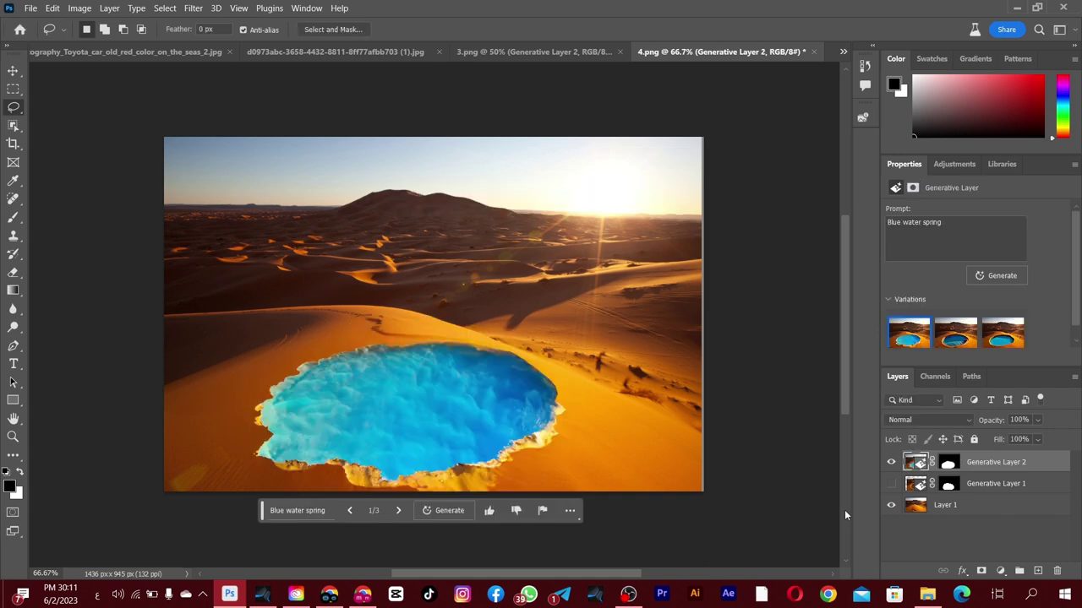
# - Settle on the second water spring variation and zoom to 200% on the pool
pyautogui.click(952, 343)
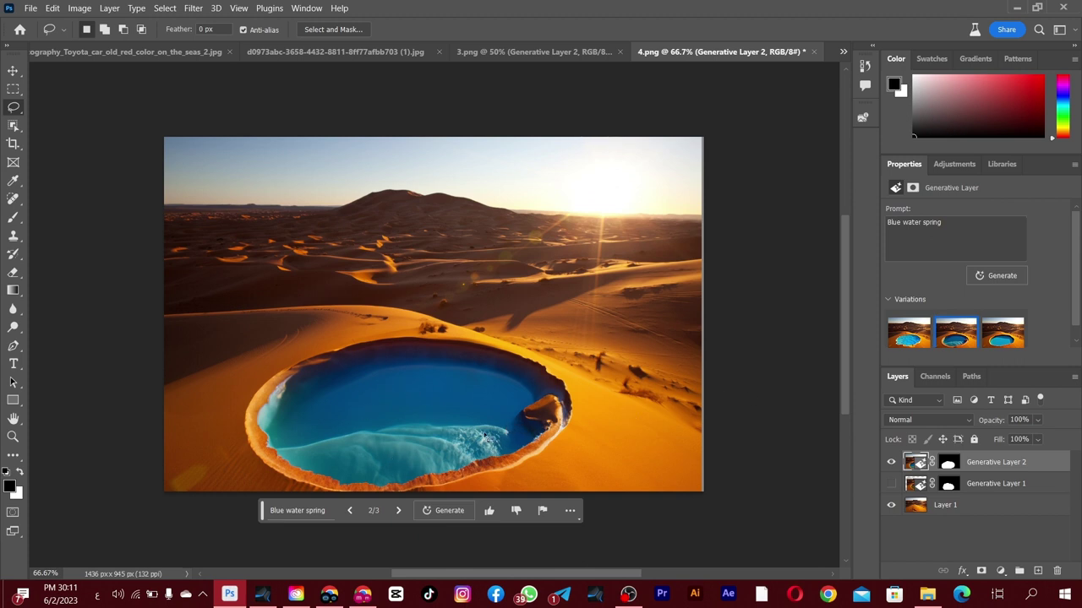
pyautogui.click(1001, 334)
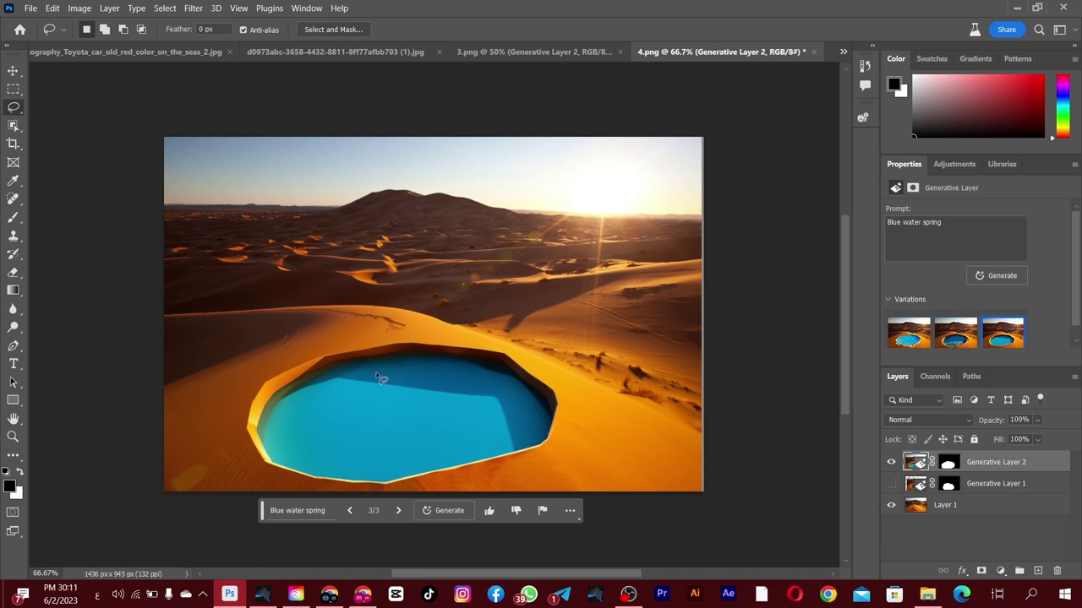
pyautogui.click(965, 338)
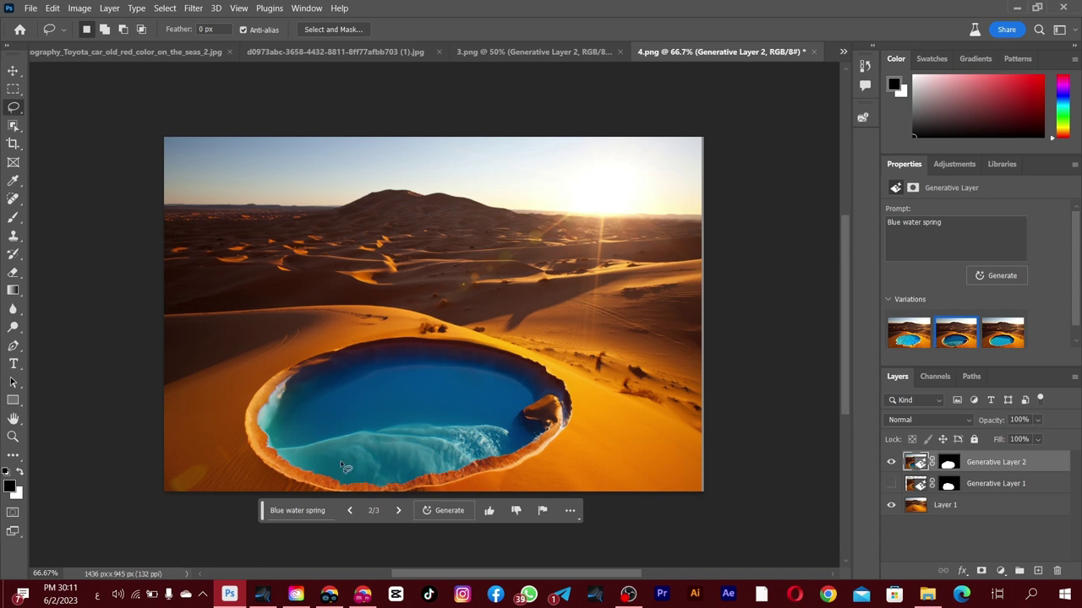
pyautogui.click(13, 436)
pyautogui.click(353, 415)
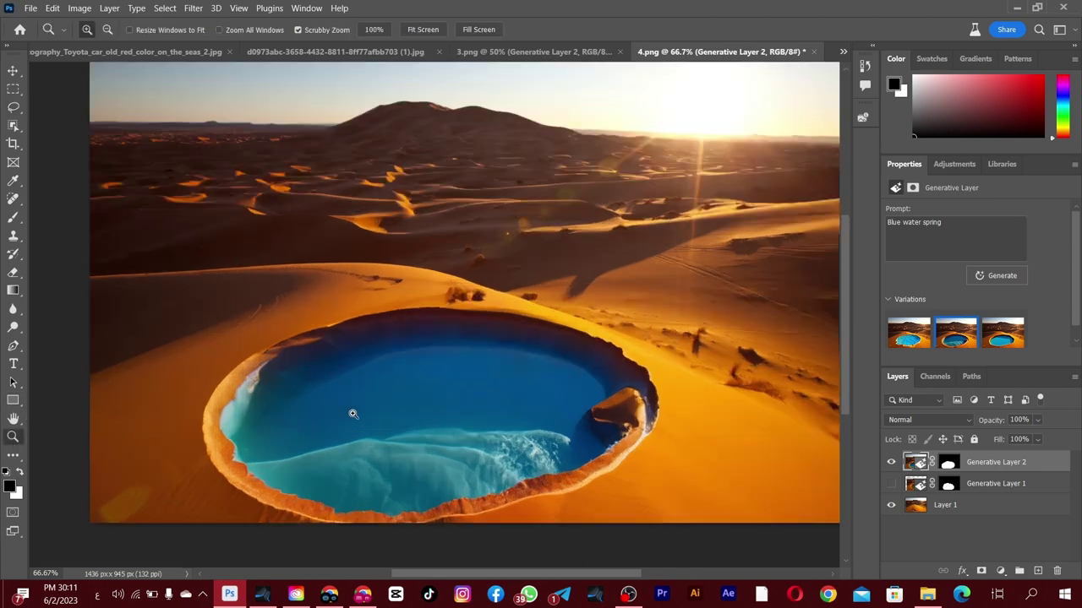
pyautogui.click(384, 415)
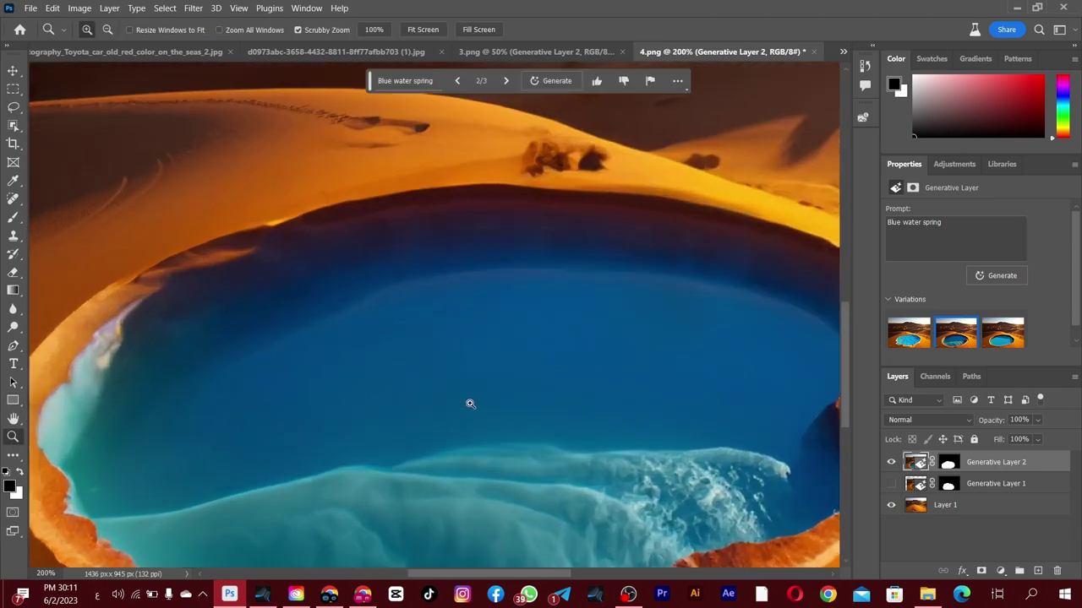
# - Zoom back out and open the beach photo 1(1).png from File Explorer
pyautogui.keyDown('alt'); pyautogui.click(470, 404); pyautogui.keyUp('alt')
pyautogui.keyDown('alt'); pyautogui.click(486, 397); pyautogui.keyUp('alt')
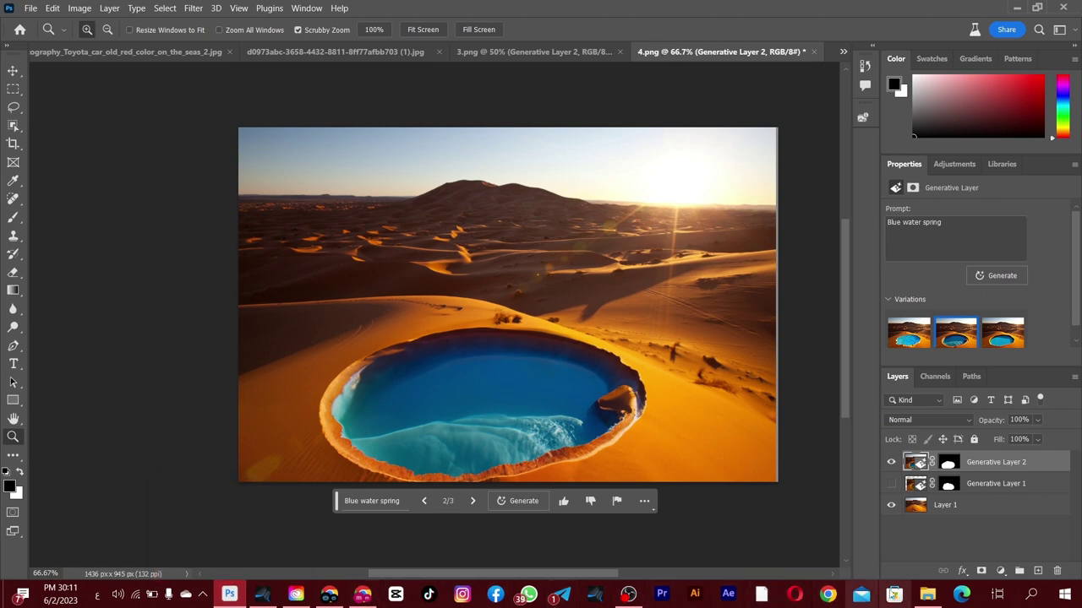
pyautogui.click(927, 594)
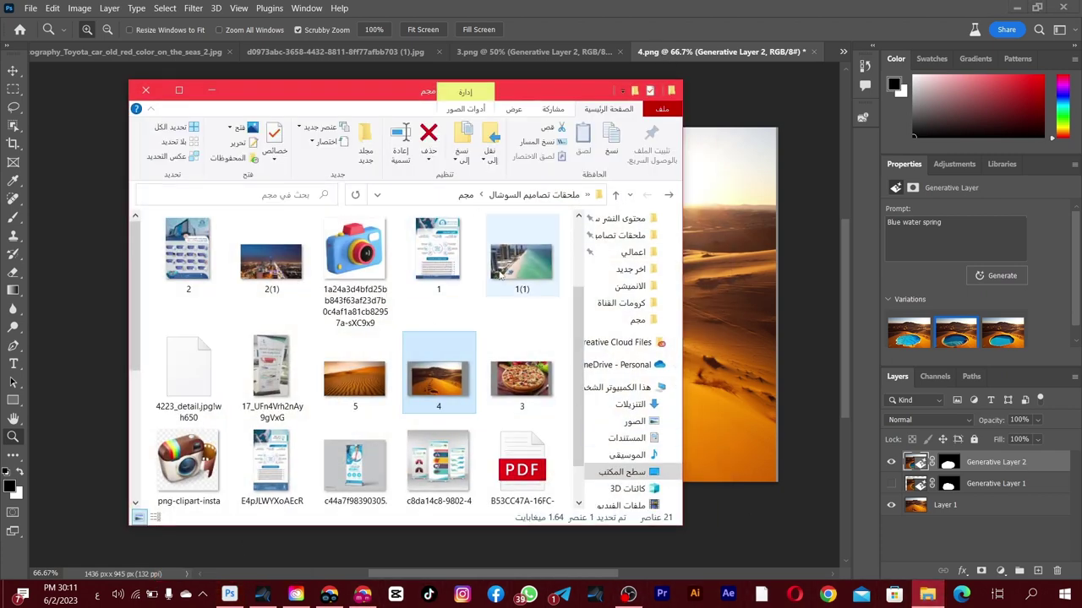
pyautogui.moveTo(510, 276); pyautogui.dragTo(826, 54)
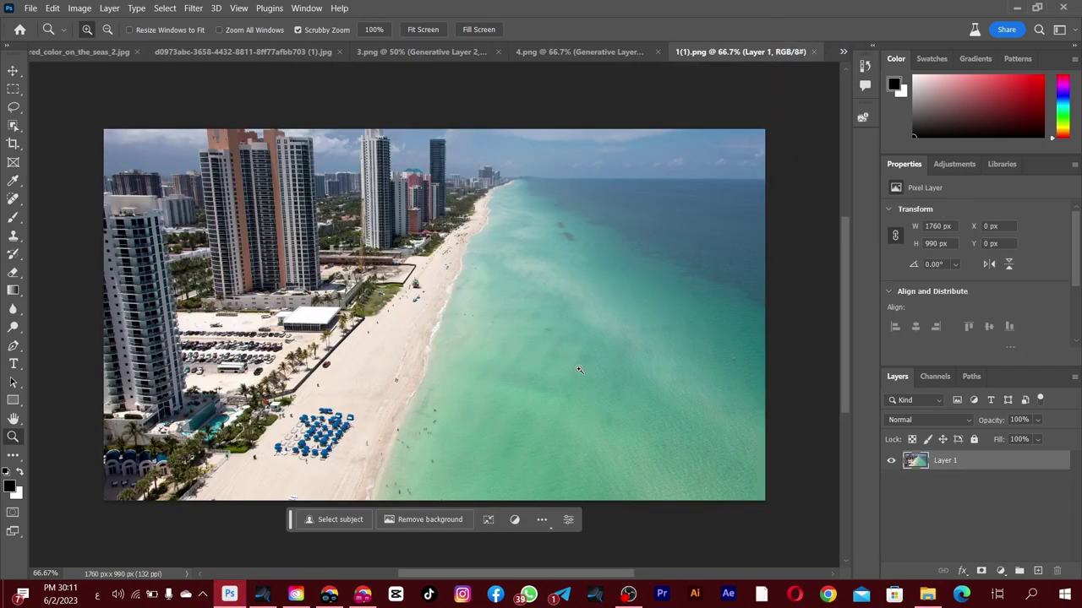
# - Lasso an area of open sea and Generative Fill it with 'boat'
pyautogui.click(14, 107)
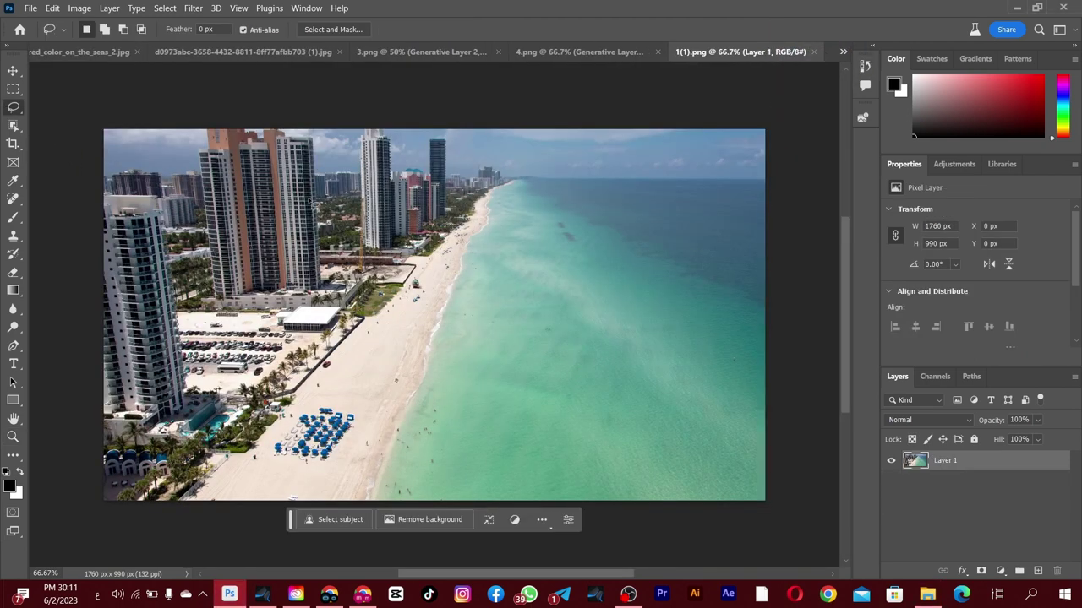
pyautogui.moveTo(686, 311); pyautogui.dragTo(487, 341)
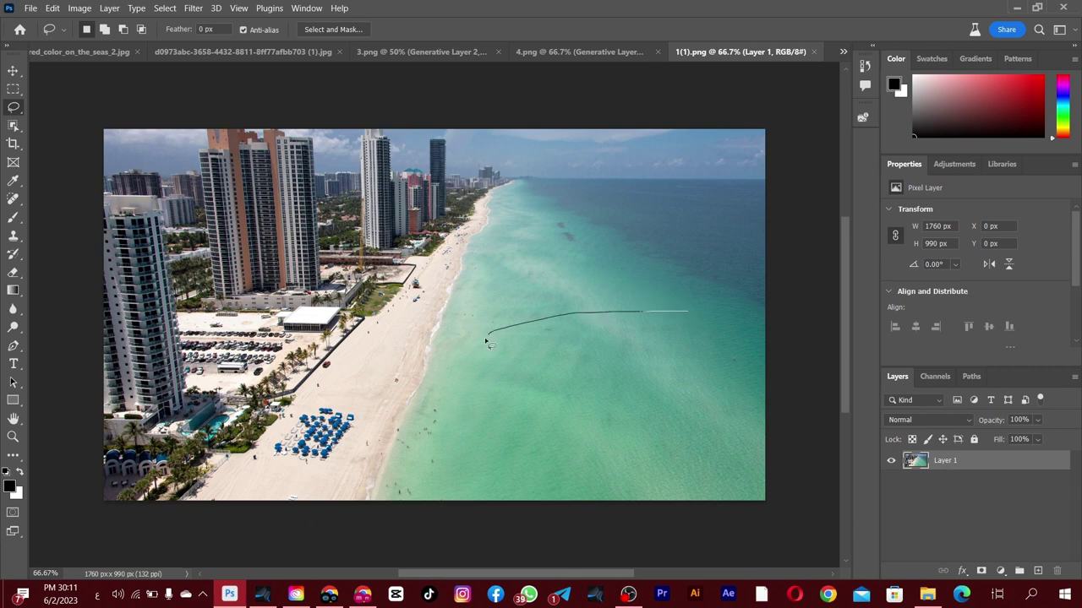
pyautogui.moveTo(550, 415); pyautogui.dragTo(629, 314)
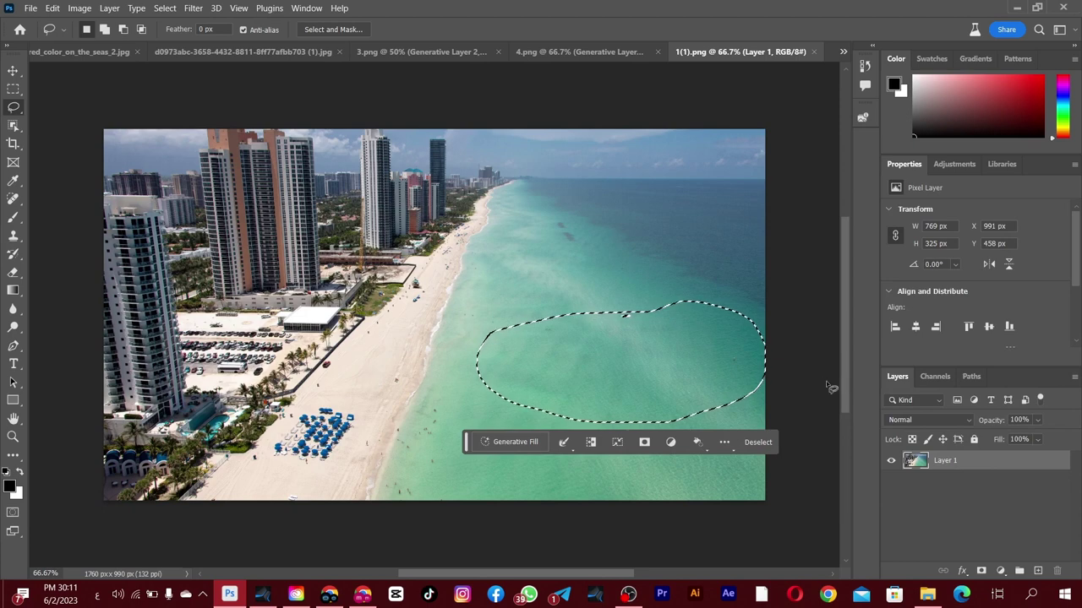
pyautogui.click(507, 442)
pyautogui.write('boat')
pyautogui.click(701, 442)
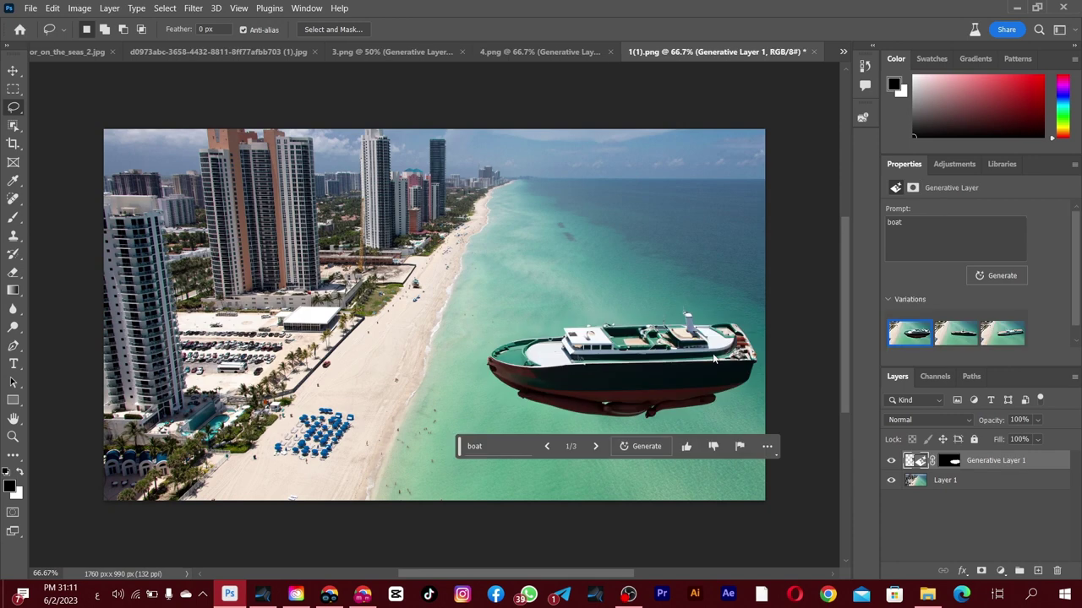
# - Inspect the boat variations up close and settle on the third one
pyautogui.click(942, 343)
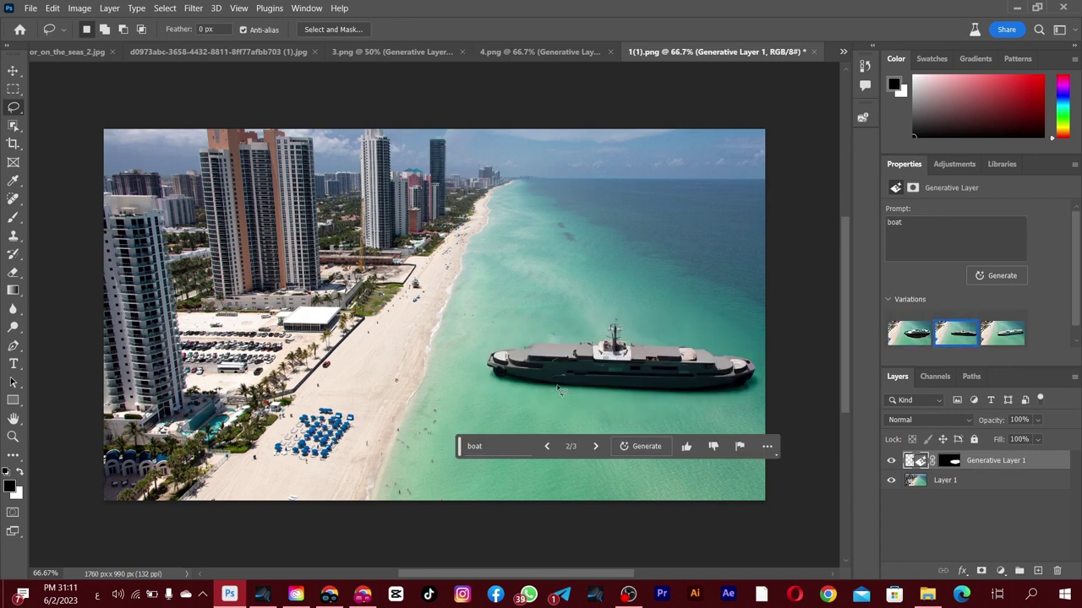
pyautogui.moveTo(1002, 333)
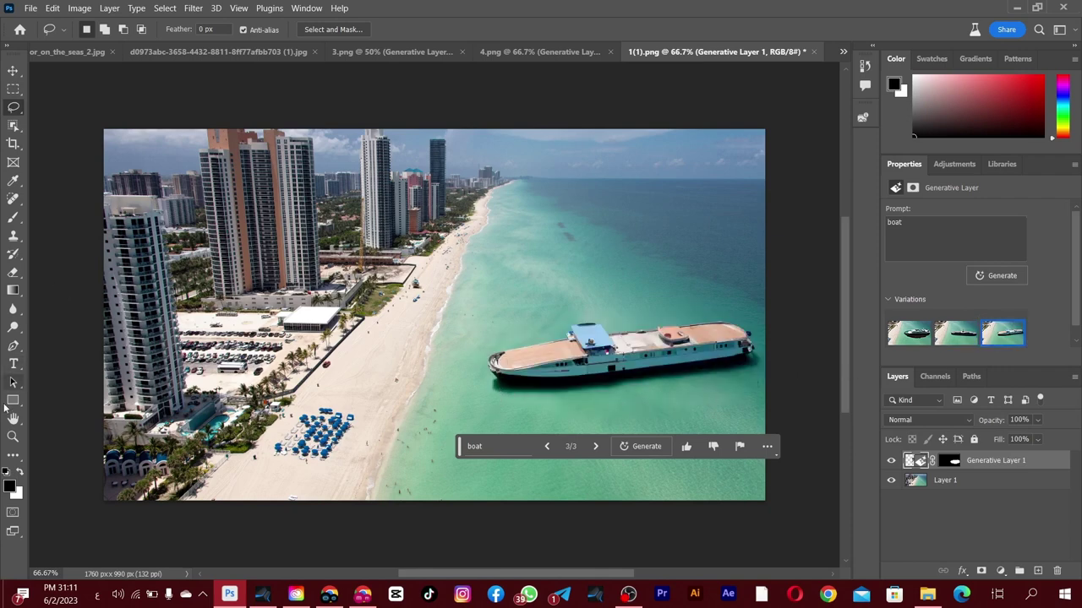
pyautogui.click(11, 437)
pyautogui.moveTo(608, 377); pyautogui.dragTo(660, 371)
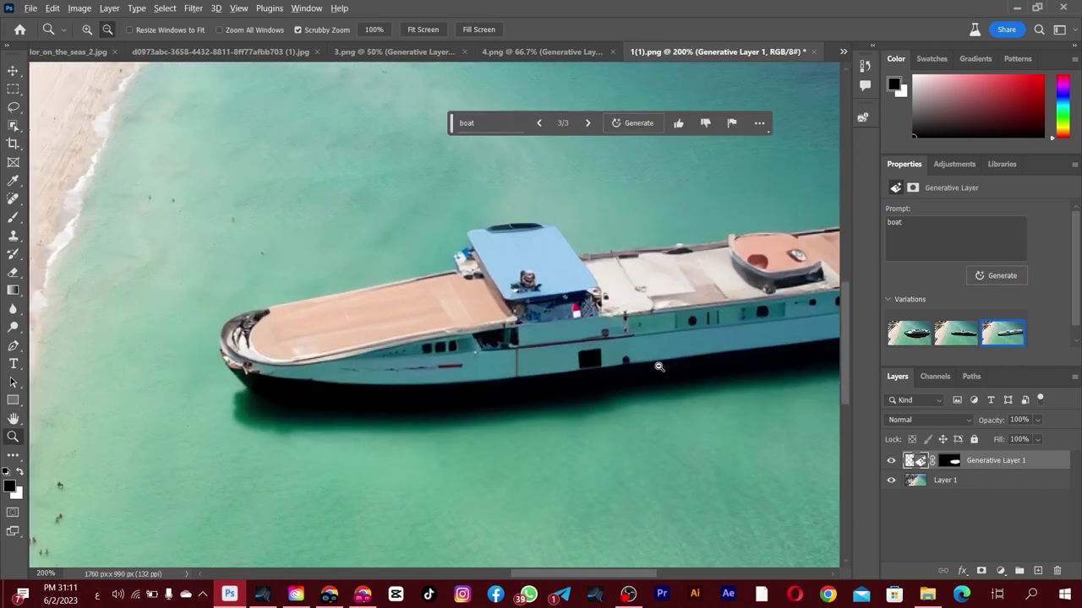
pyautogui.keyDown('alt'); pyautogui.click(660, 366); pyautogui.keyUp('alt')
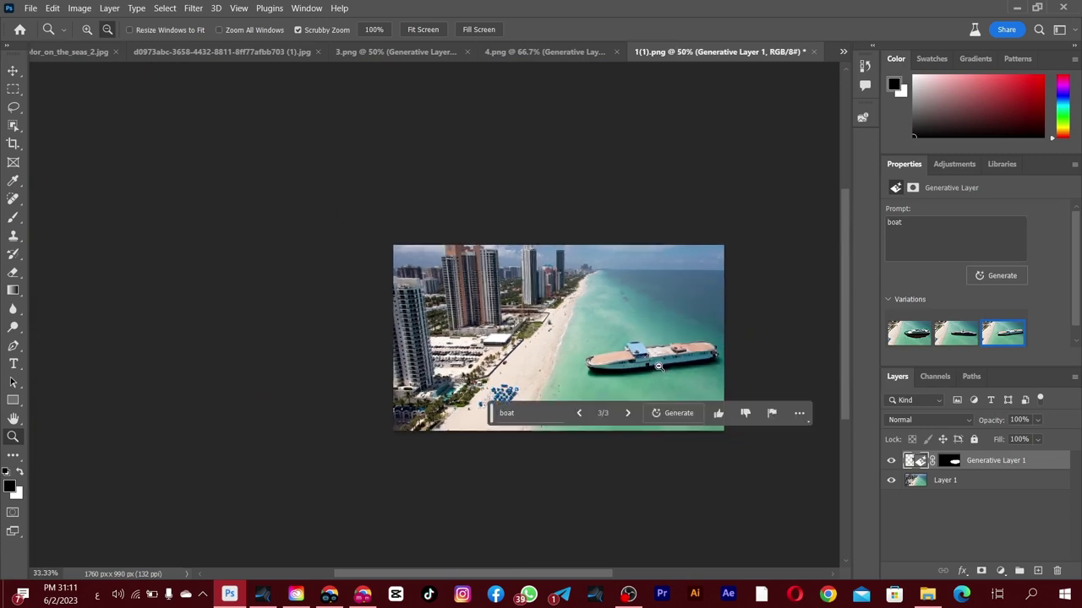
pyautogui.click(662, 369)
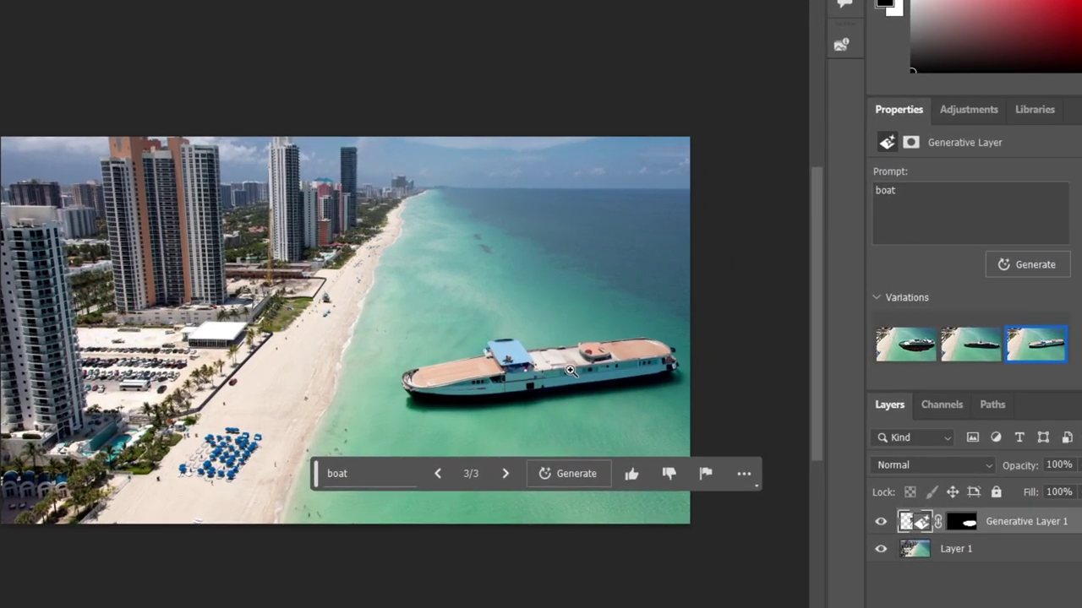
pyautogui.click(908, 350)
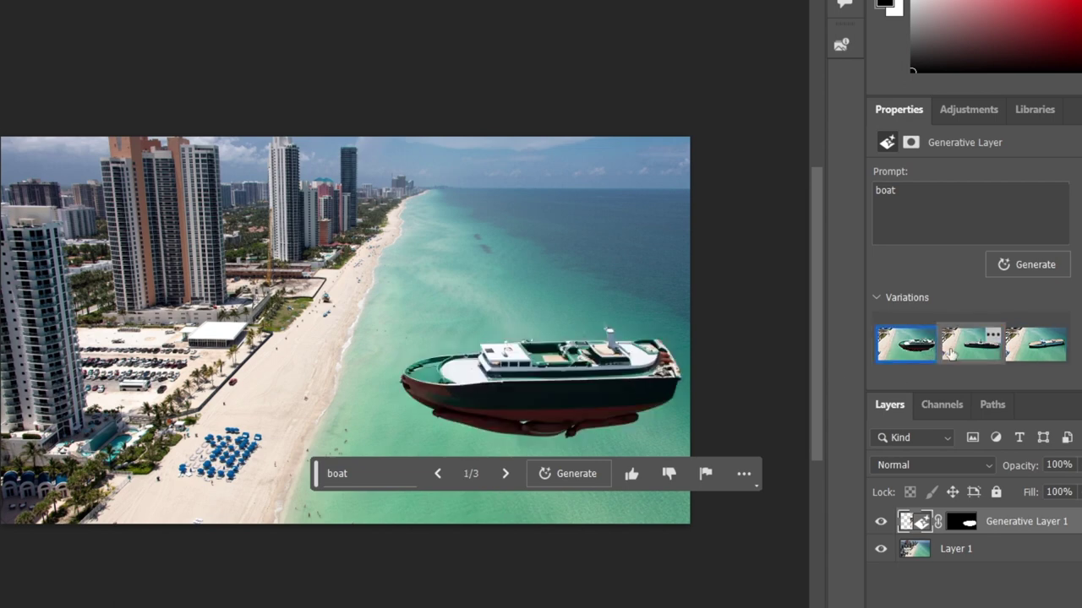
pyautogui.click(972, 353)
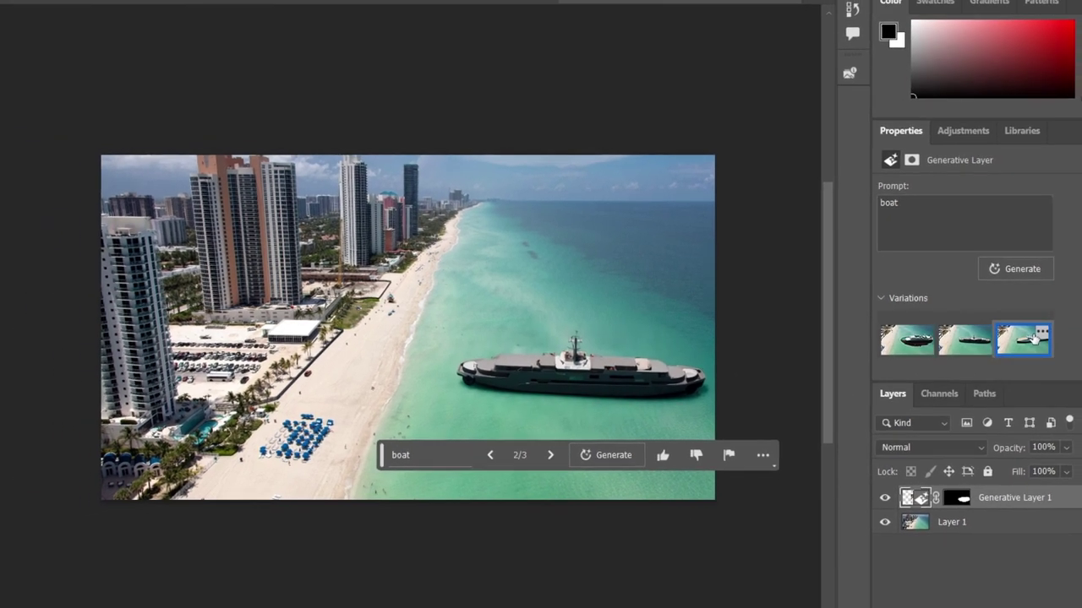
pyautogui.click(1033, 342)
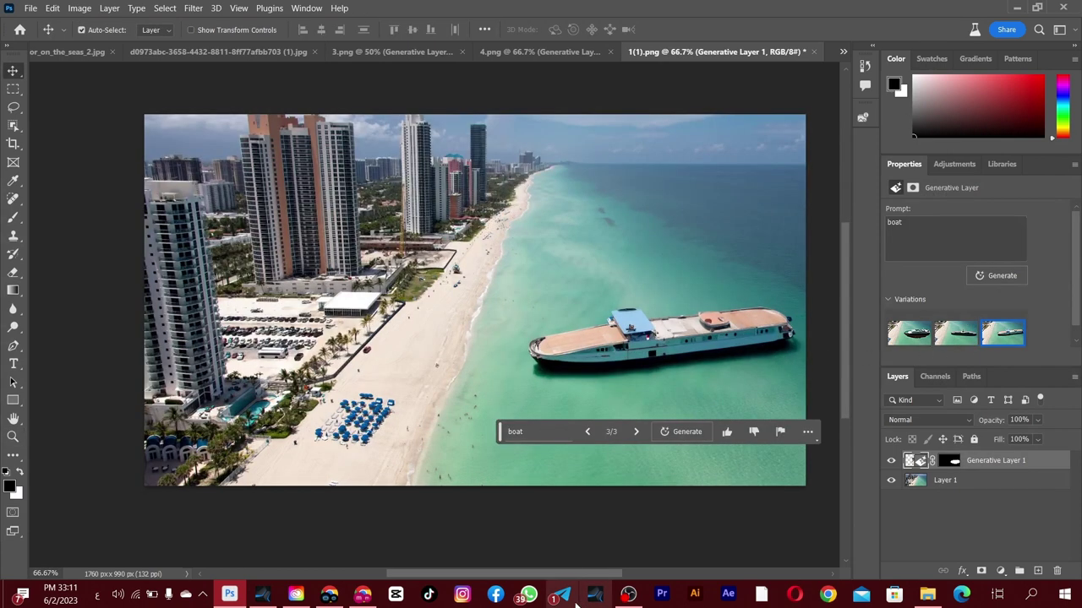
# - Open the night city image 2(1).png from File Explorer in Photoshop
pyautogui.click(925, 594)
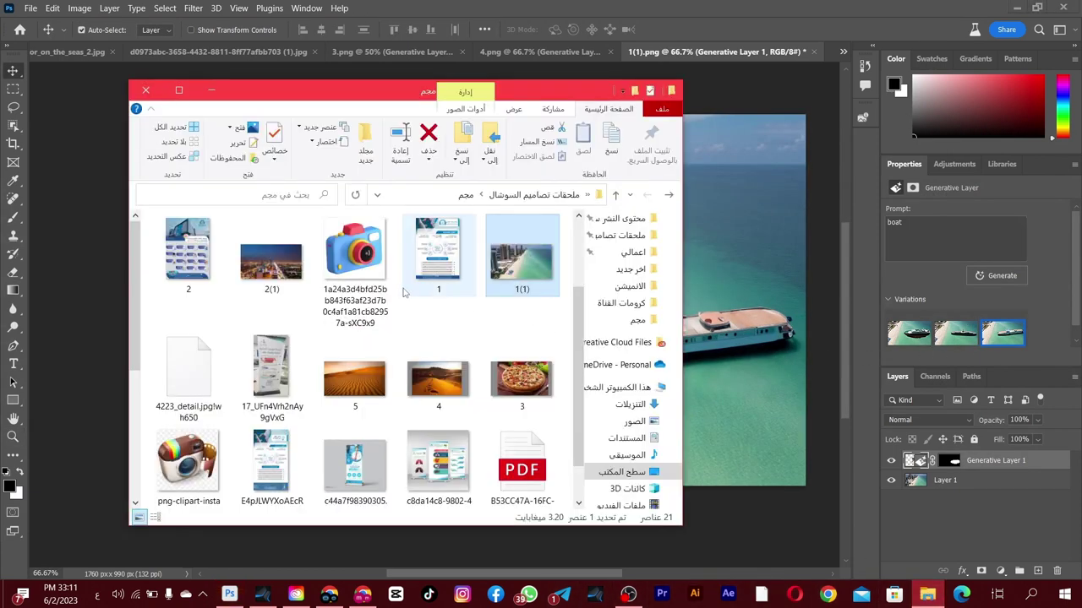
pyautogui.click(273, 262)
pyautogui.moveTo(767, 46); pyautogui.dragTo(765, 53)
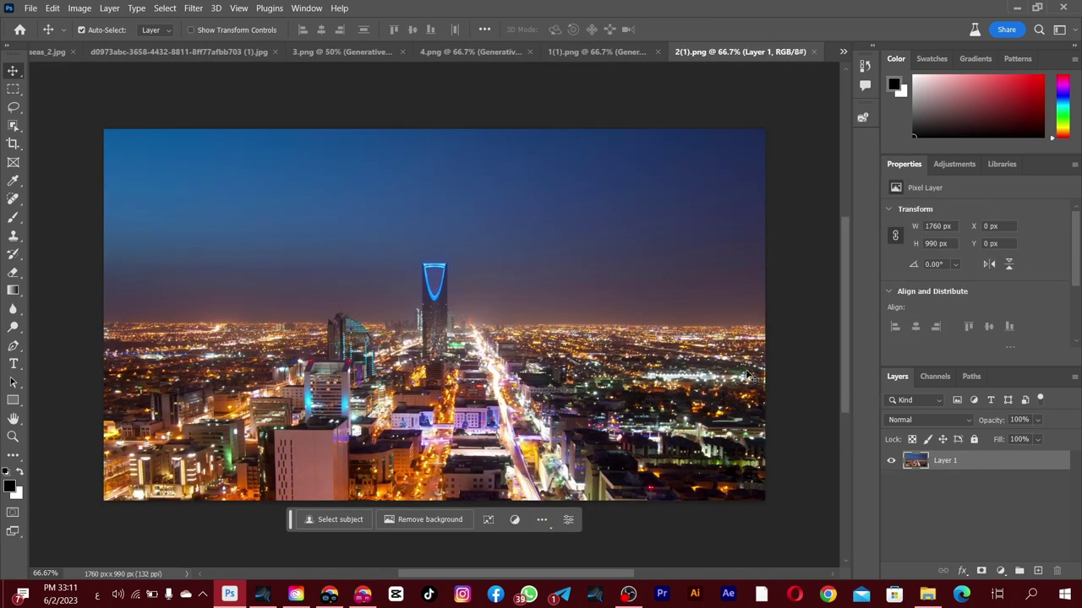
# - Crop outward on all four sides to enlarge the night-city canvas to 2129×1356 px
pyautogui.click(15, 144)
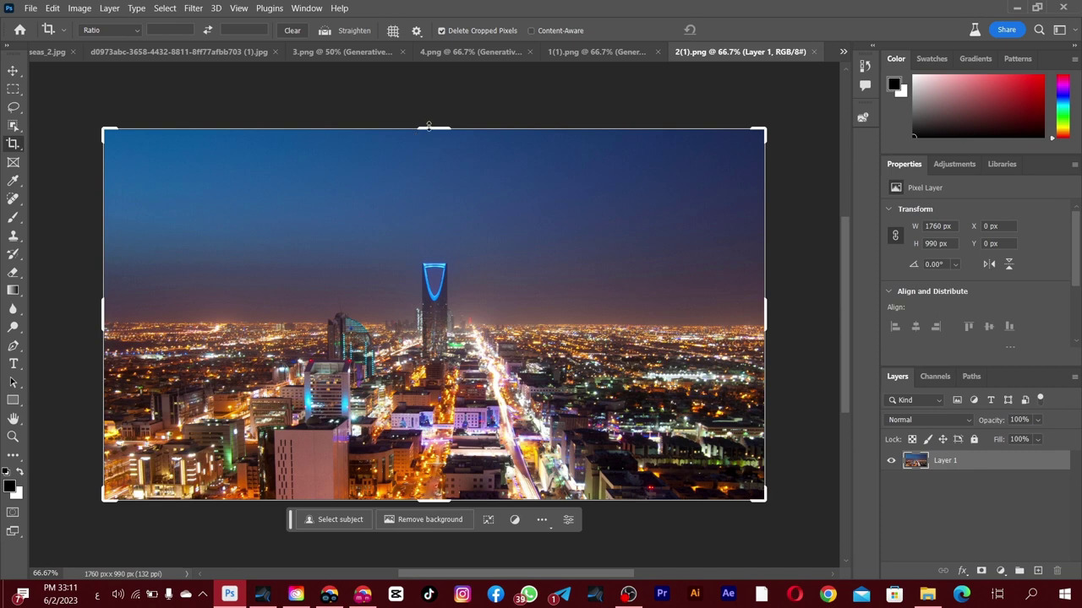
pyautogui.moveTo(429, 126); pyautogui.dragTo(429, 98)
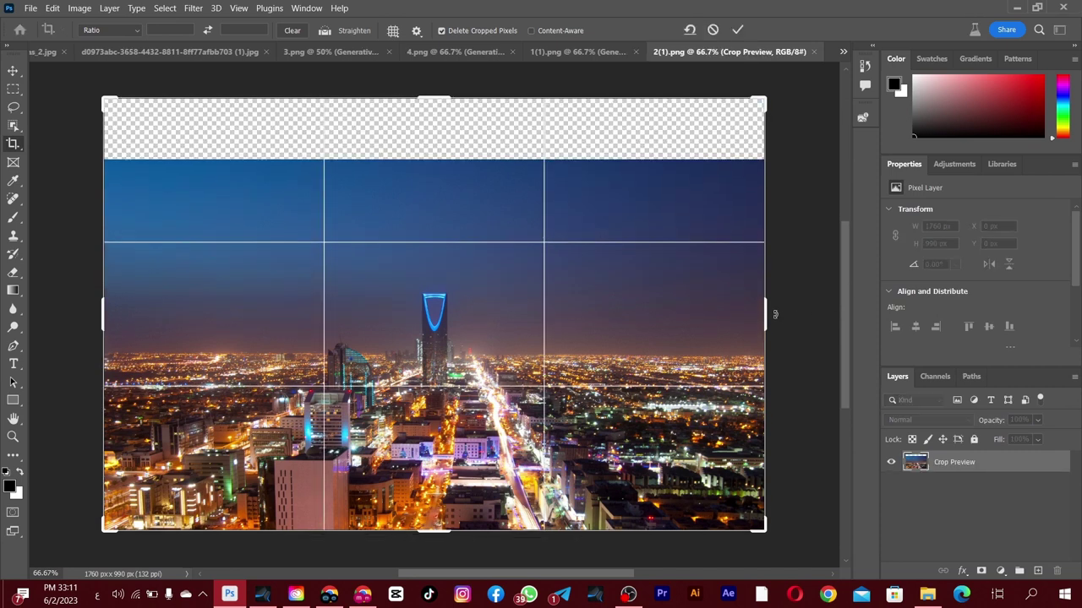
pyautogui.moveTo(769, 319); pyautogui.dragTo(805, 319)
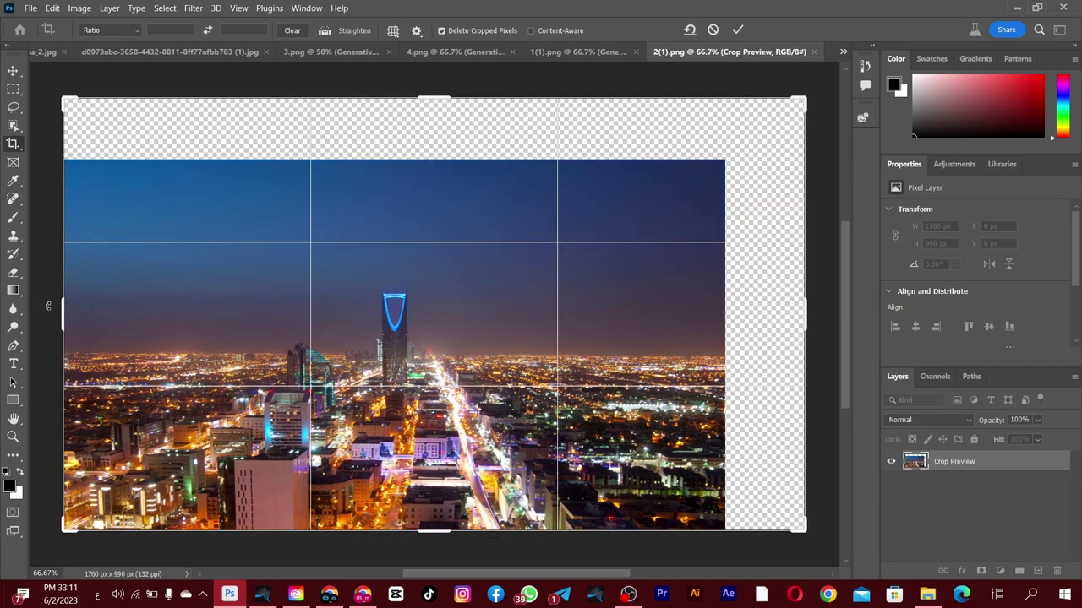
pyautogui.moveTo(66, 311); pyautogui.dragTo(39, 313)
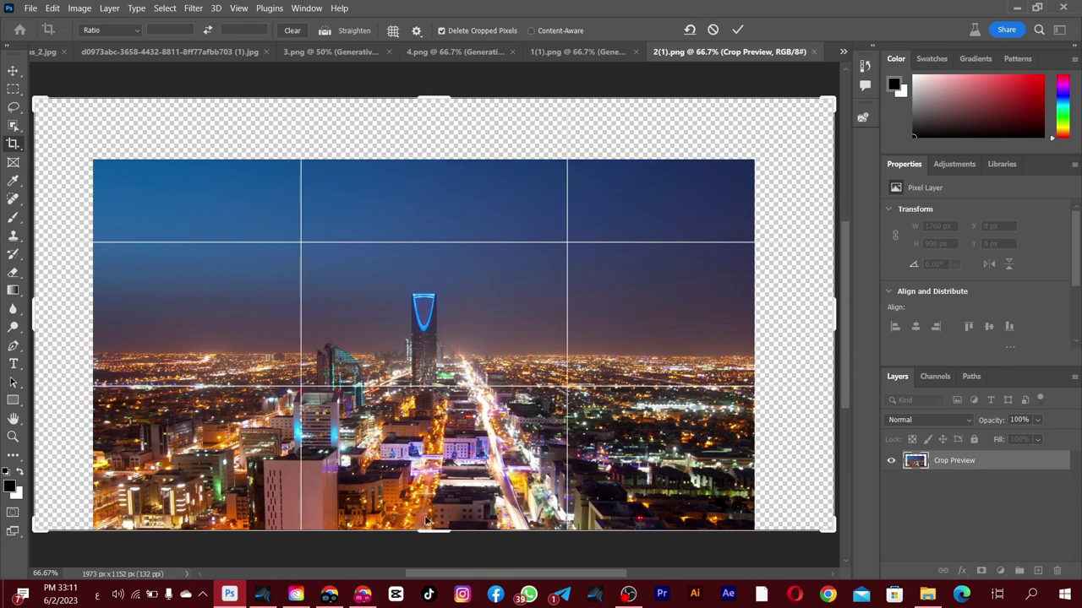
pyautogui.moveTo(428, 532); pyautogui.dragTo(429, 558)
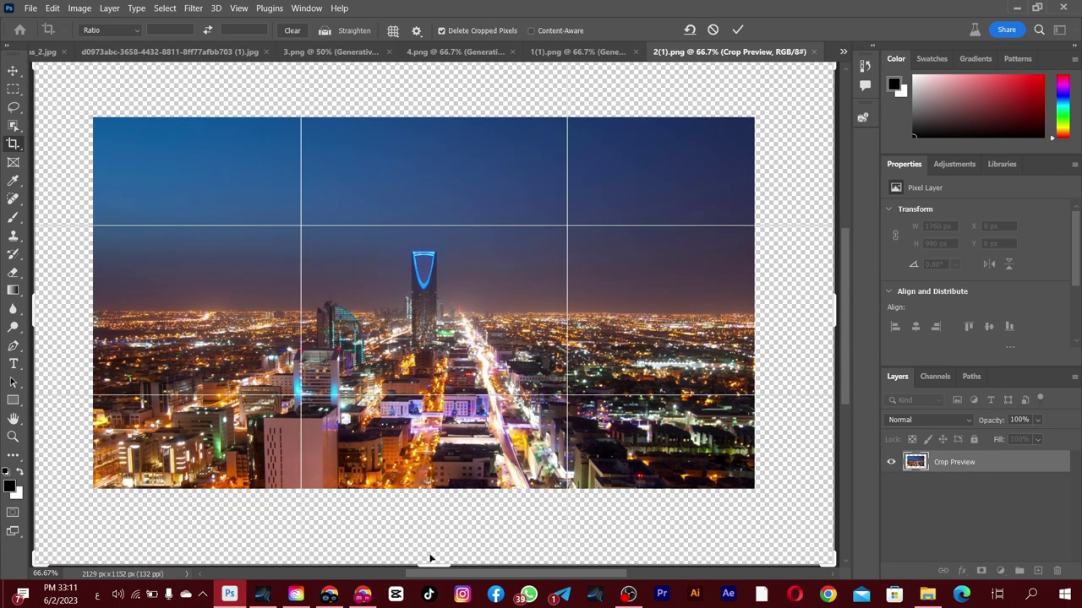
pyautogui.click(12, 71)
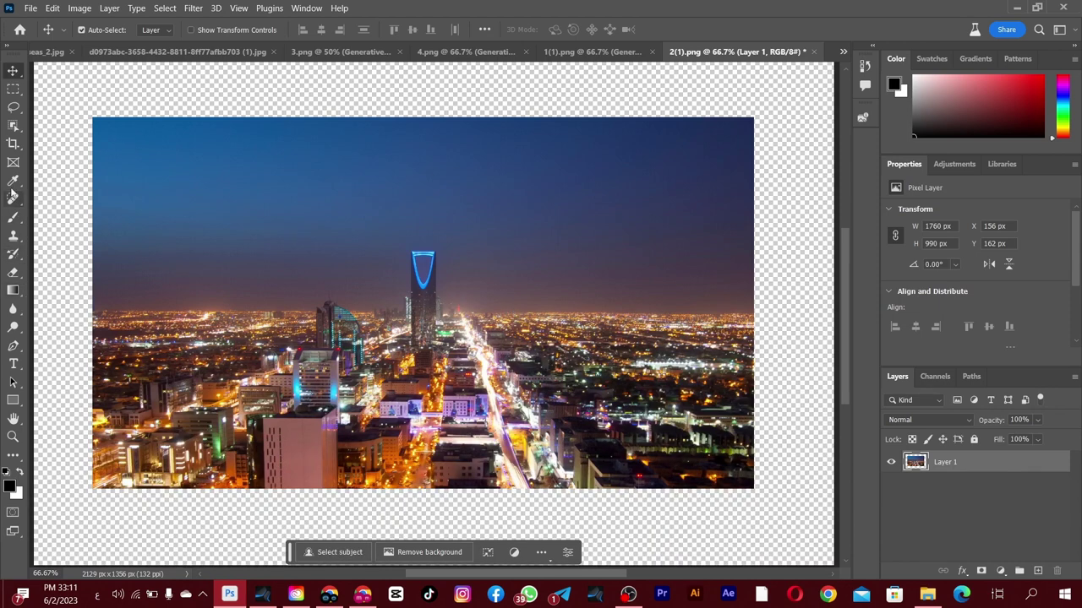
pyautogui.click(13, 437)
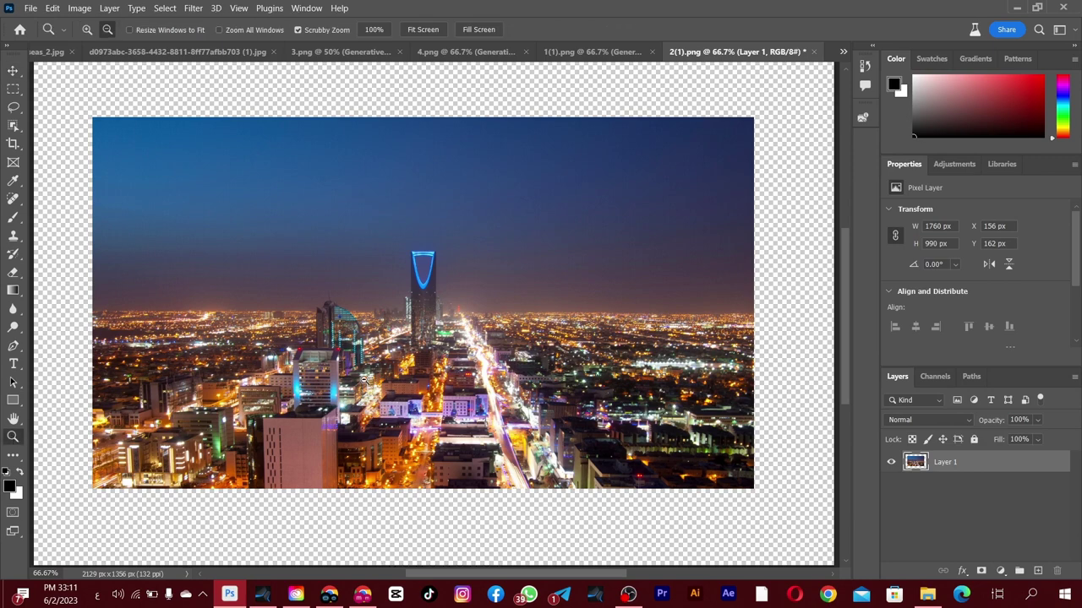
pyautogui.keyDown('alt'); pyautogui.click(130, 262); pyautogui.keyUp('alt')
# - Select the photo, invert to the transparent margins, and Generative Fill them with no prompt
pyautogui.click(13, 88)
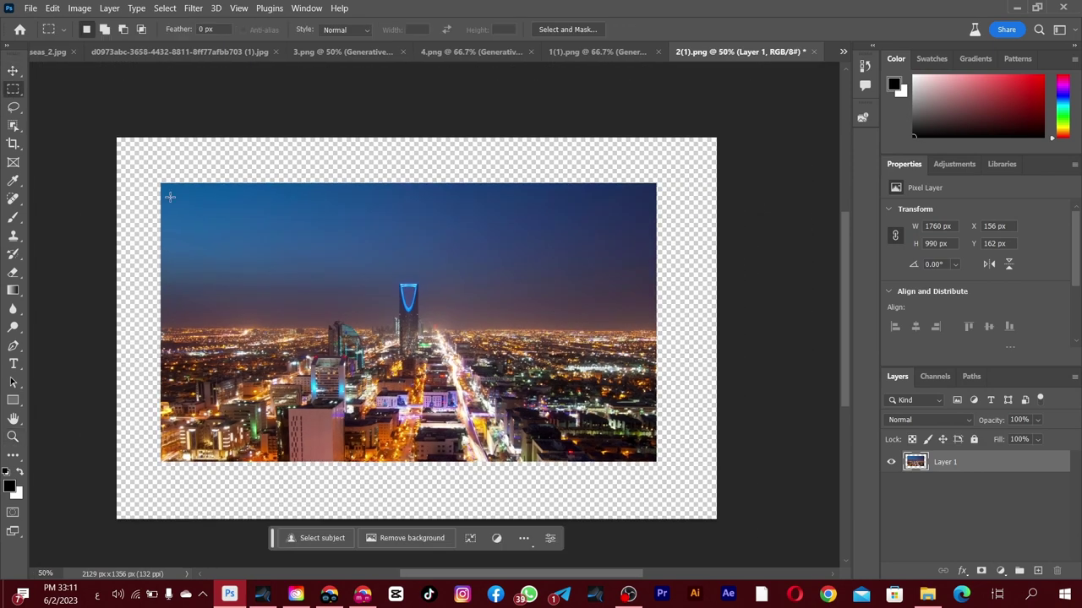
pyautogui.moveTo(158, 185)
pyautogui.mouseDown()
pyautogui.moveTo(656, 460)
pyautogui.moveTo(623, 456)
pyautogui.mouseUp()
pyautogui.click(166, 158)
pyautogui.moveTo(164, 184); pyautogui.dragTo(655, 461)
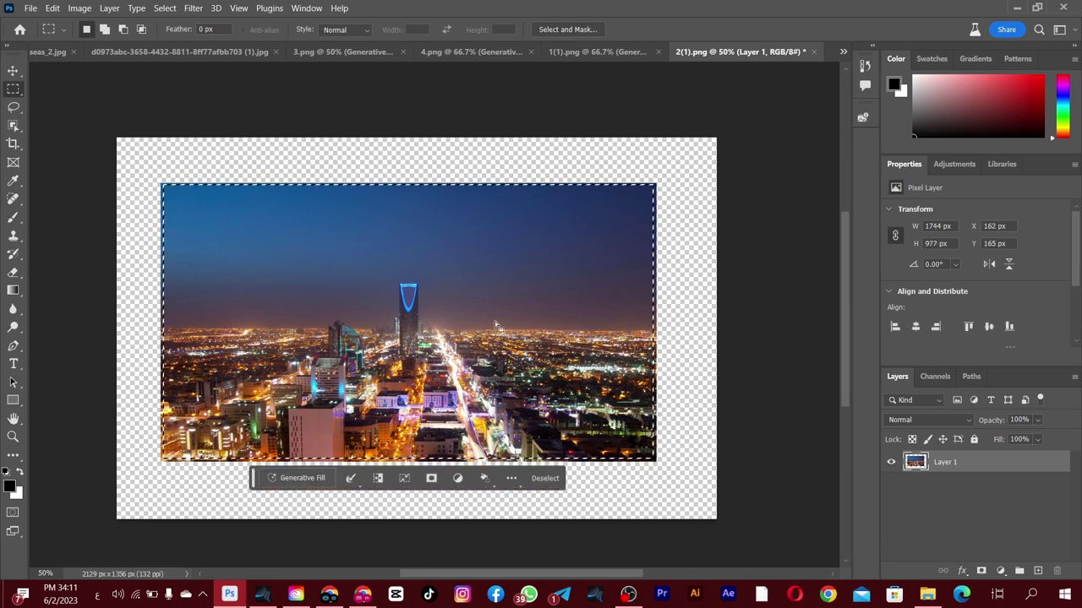
pyautogui.click(165, 9)
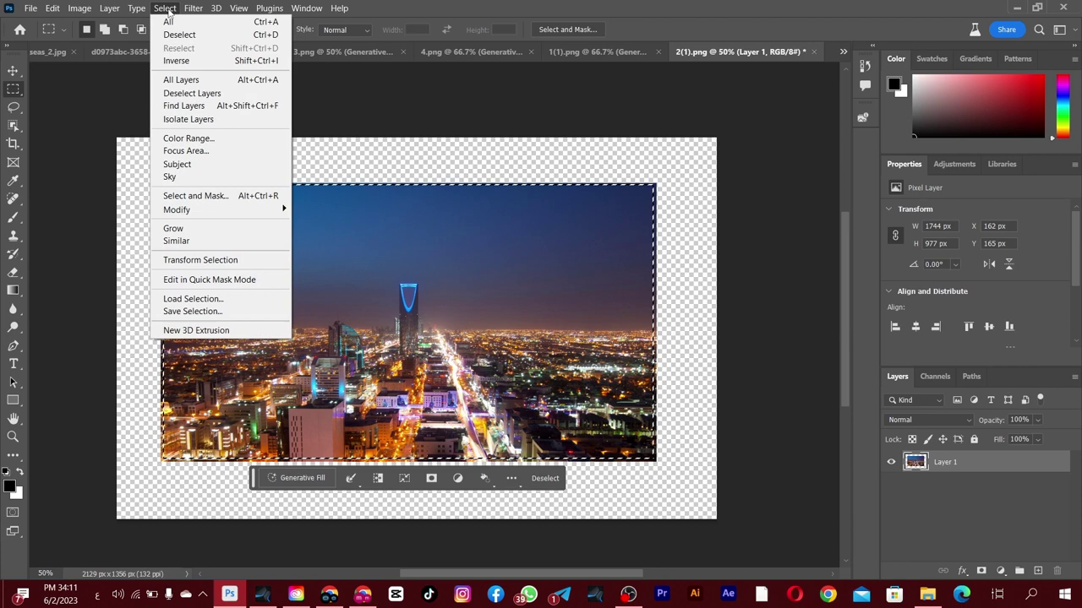
pyautogui.click(196, 59)
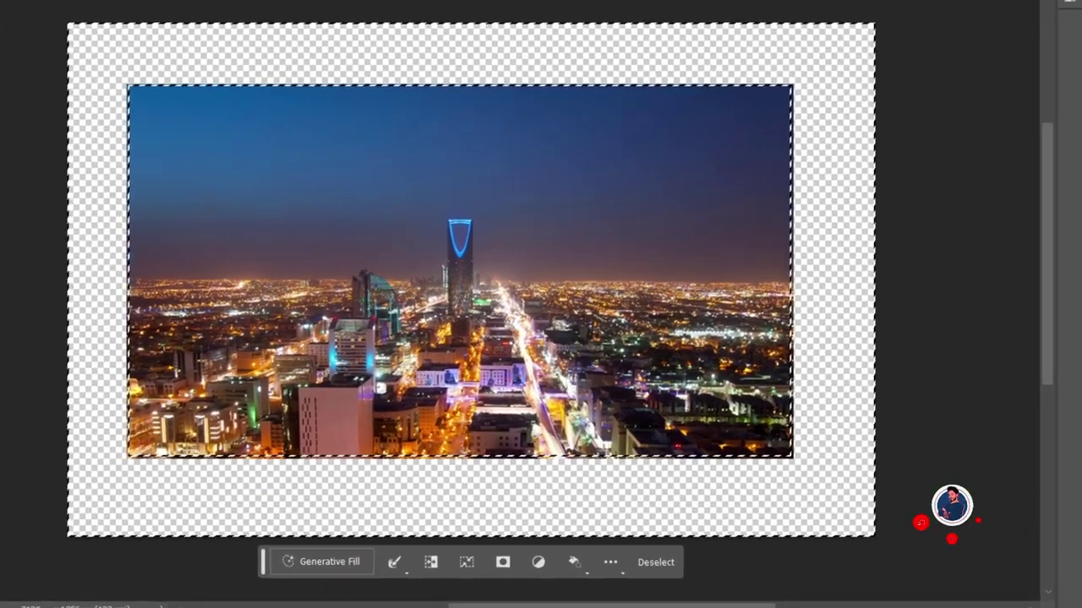
pyautogui.click(362, 578)
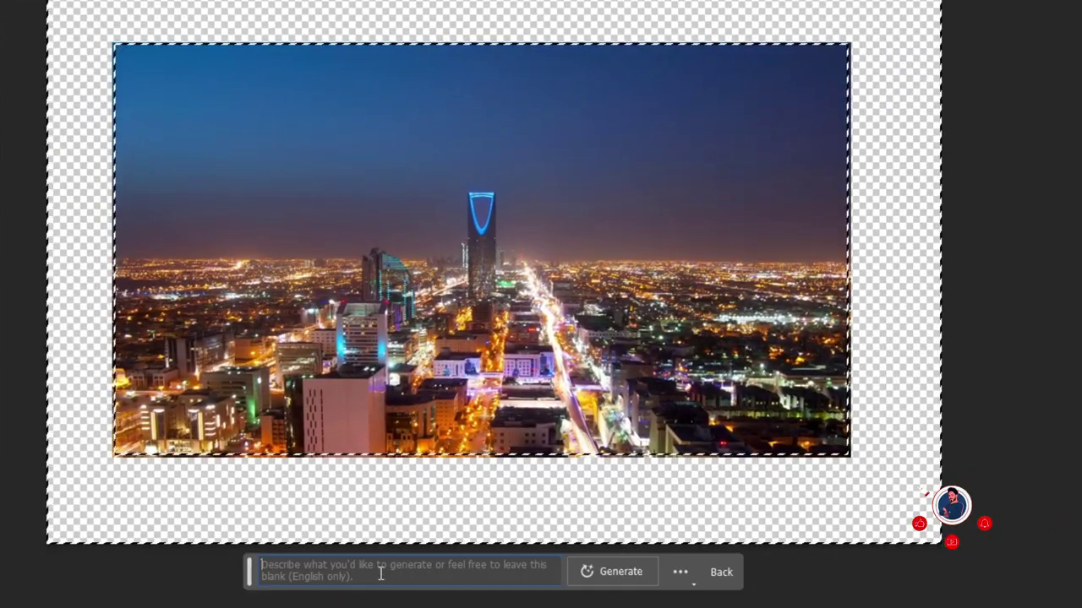
pyautogui.click(596, 585)
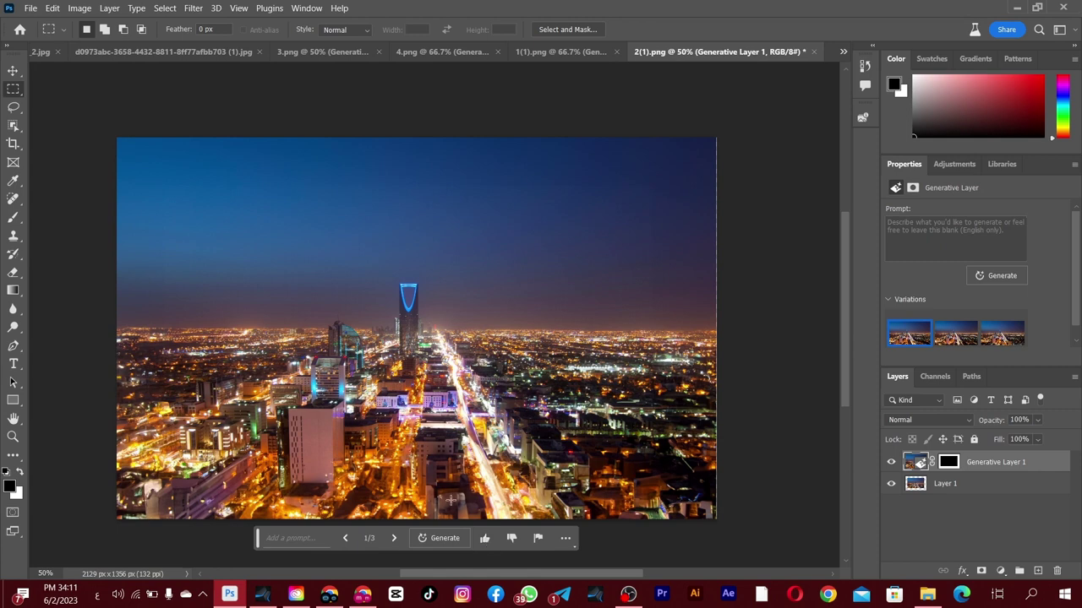
# - Pick the third extended-city variation and compare it against the original layer
pyautogui.click(955, 333)
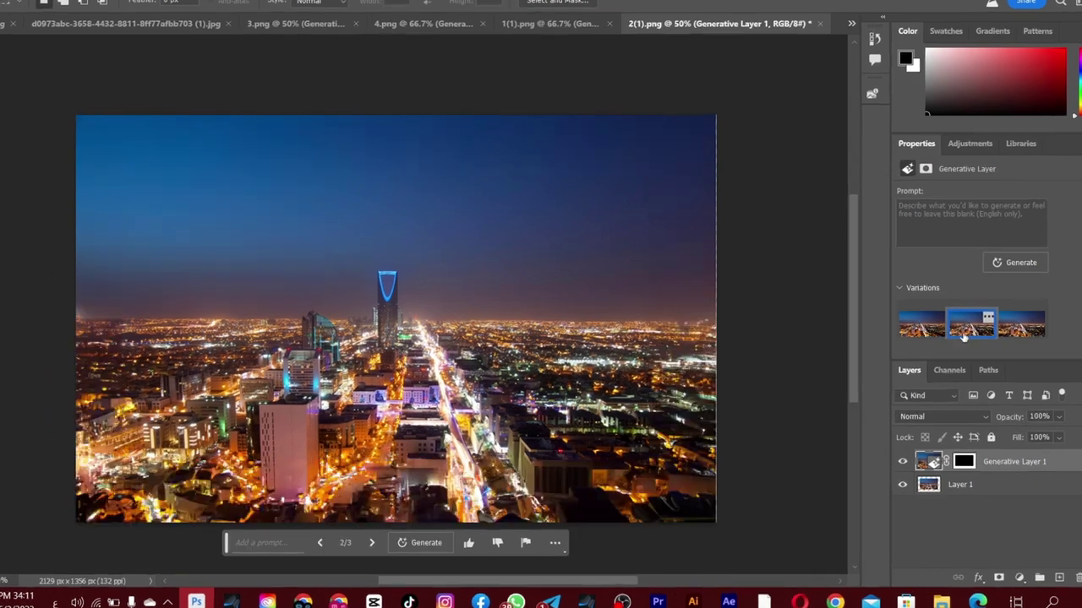
pyautogui.click(1057, 313)
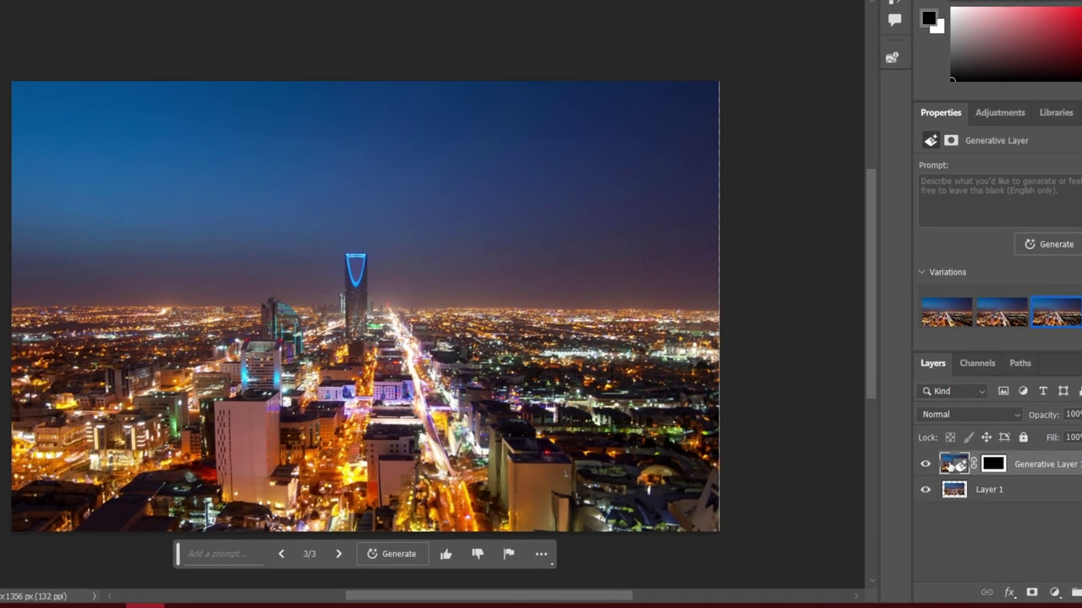
pyautogui.click(925, 465)
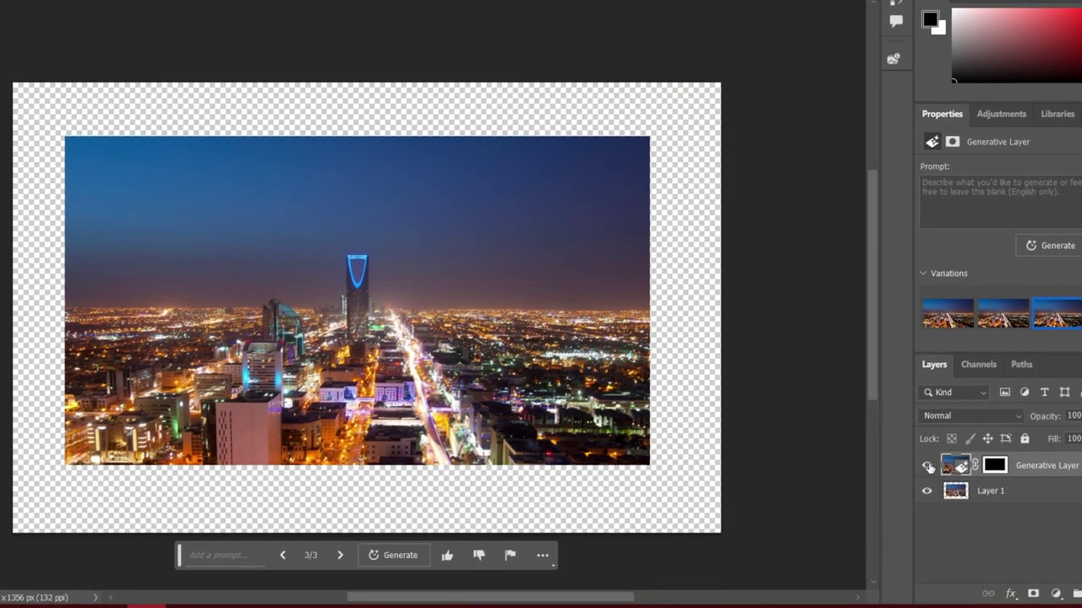
pyautogui.click(926, 466)
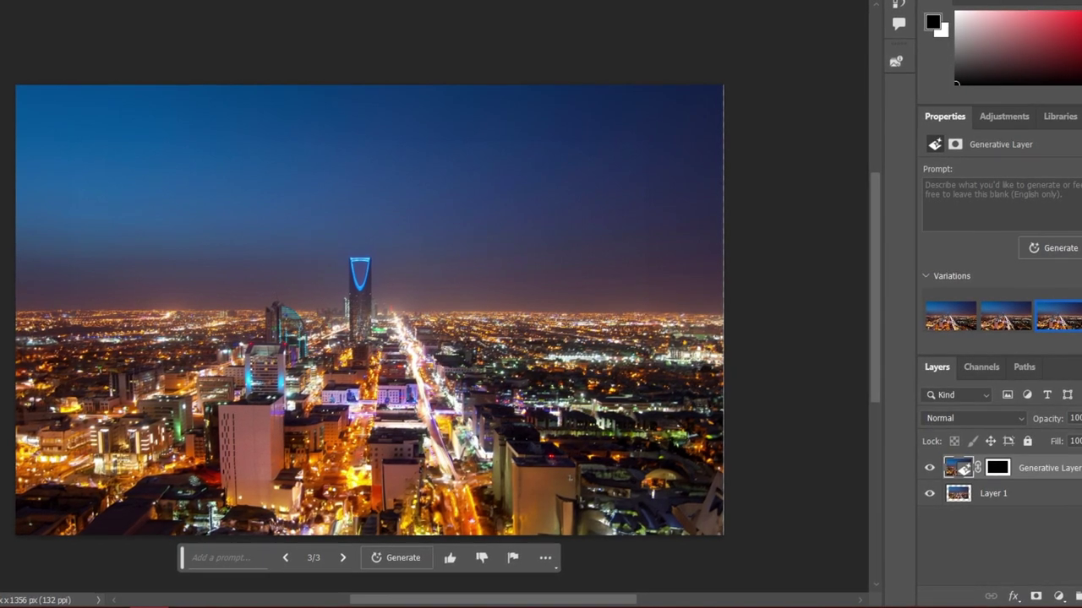
pyautogui.click(558, 424)
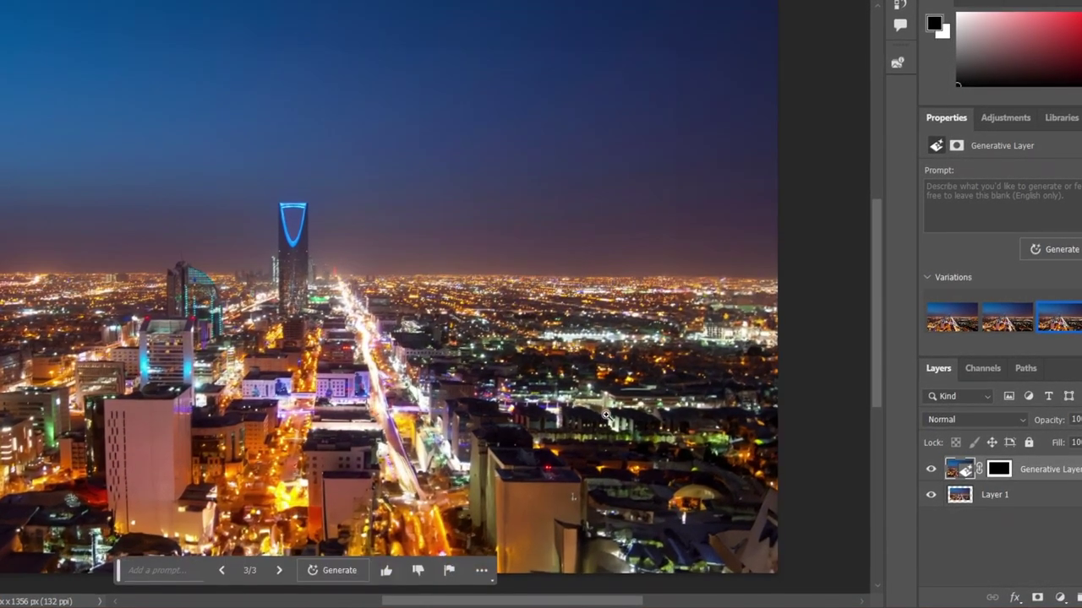
pyautogui.keyDown('alt'); pyautogui.click(607, 414); pyautogui.keyUp('alt')
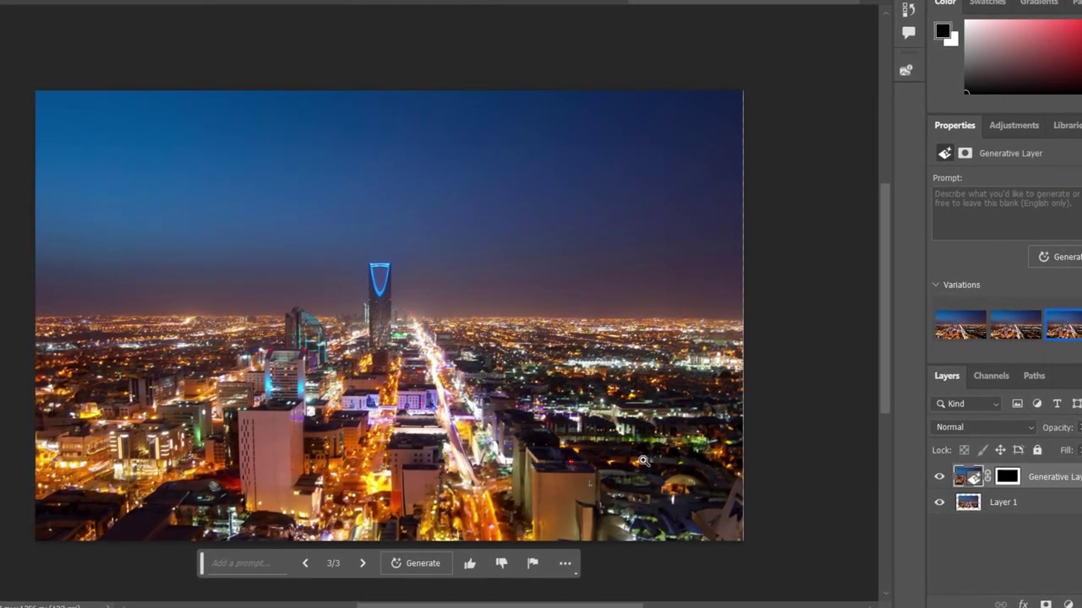
# - Recheck against the original, then lasso a patch of sky right of the lit tower
pyautogui.click(940, 480)
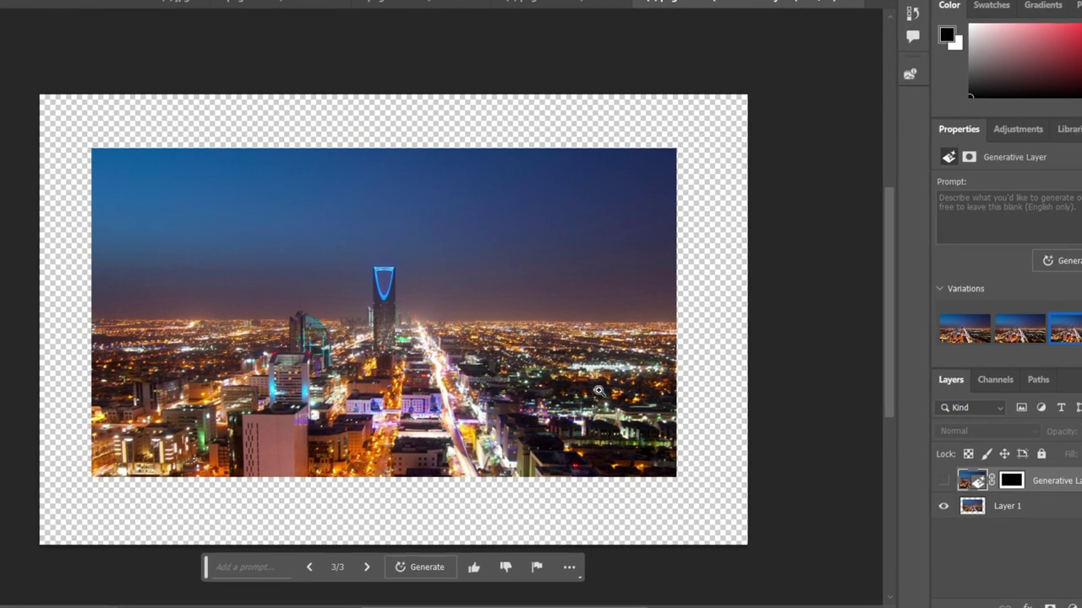
pyautogui.click(945, 481)
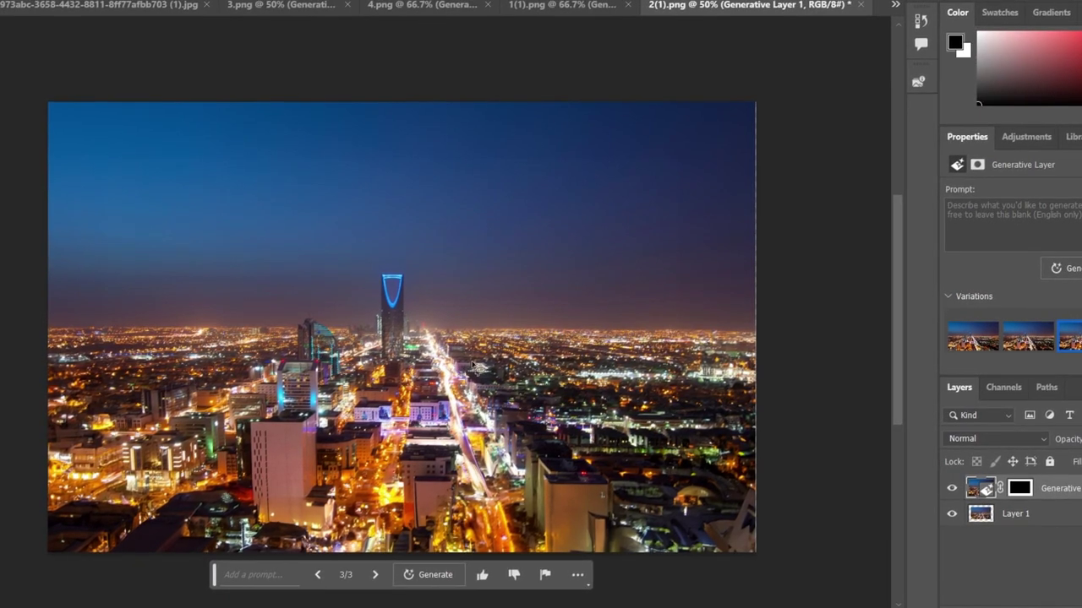
pyautogui.moveTo(475, 365)
pyautogui.mouseDown()
pyautogui.moveTo(528, 321)
pyautogui.moveTo(476, 330)
pyautogui.moveTo(496, 382)
pyautogui.mouseUp()
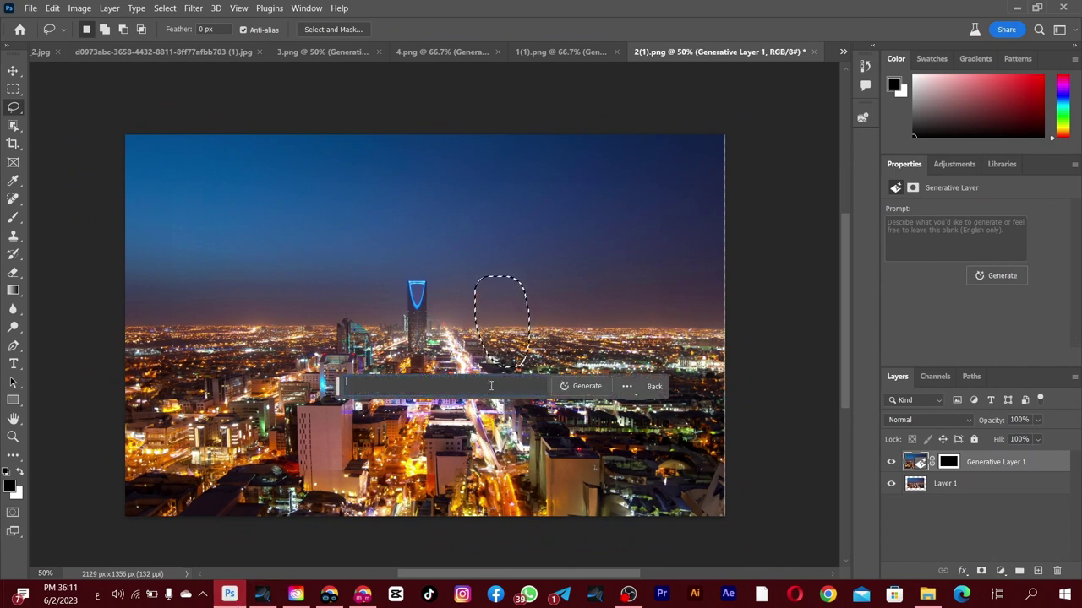
pyautogui.write('blue skyscraper')
# - Generate a 'blue skyscraper' in the outlined sky and settle on the third, rounded variation
pyautogui.click(568, 386)
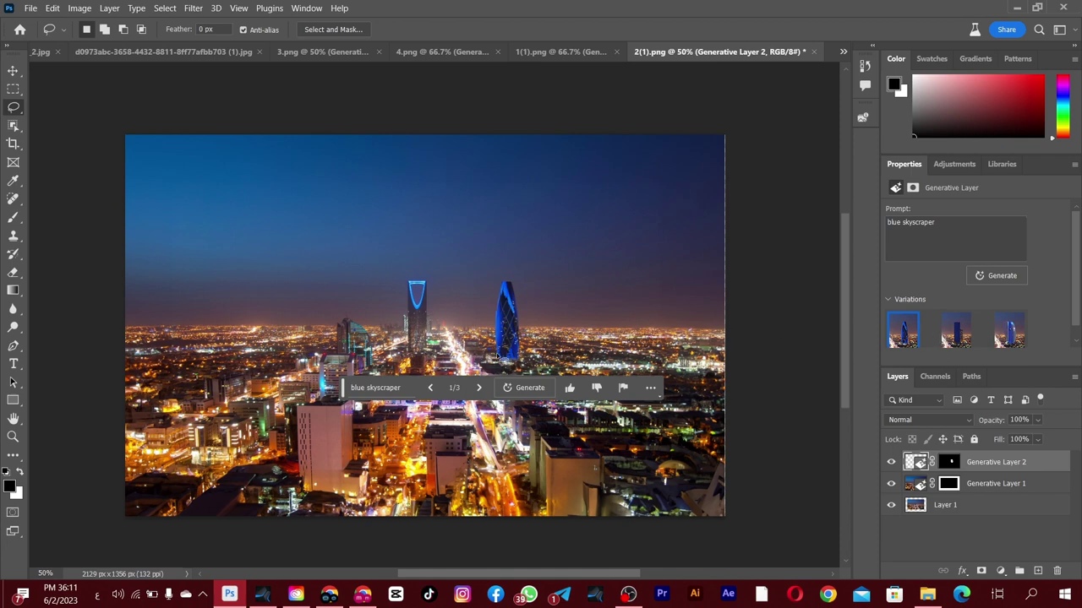
pyautogui.click(953, 331)
pyautogui.moveTo(956, 329)
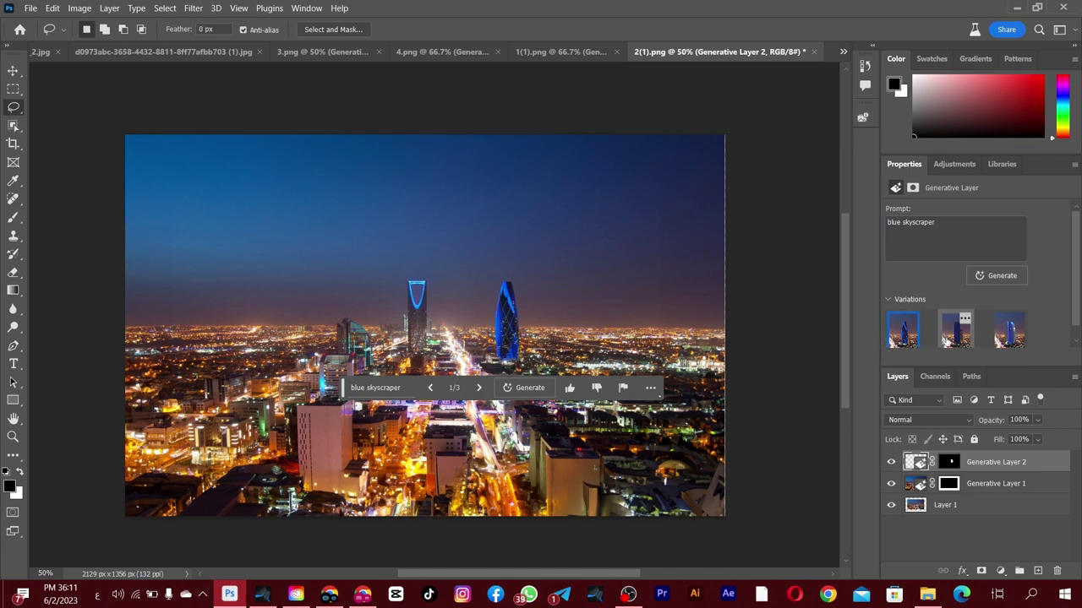
pyautogui.click(1008, 329)
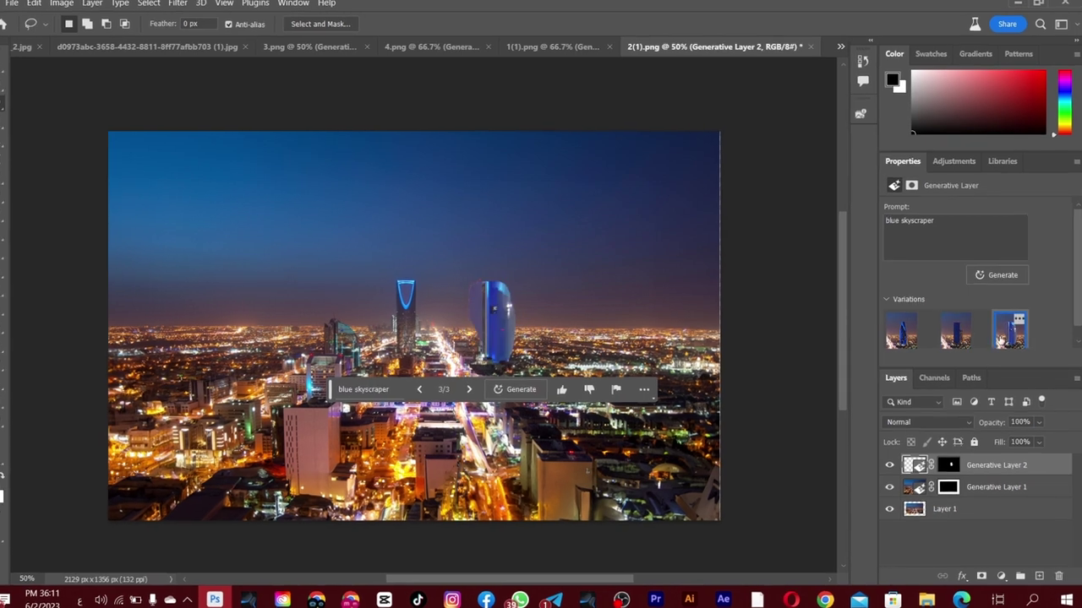
pyautogui.click(960, 345)
pyautogui.click(894, 332)
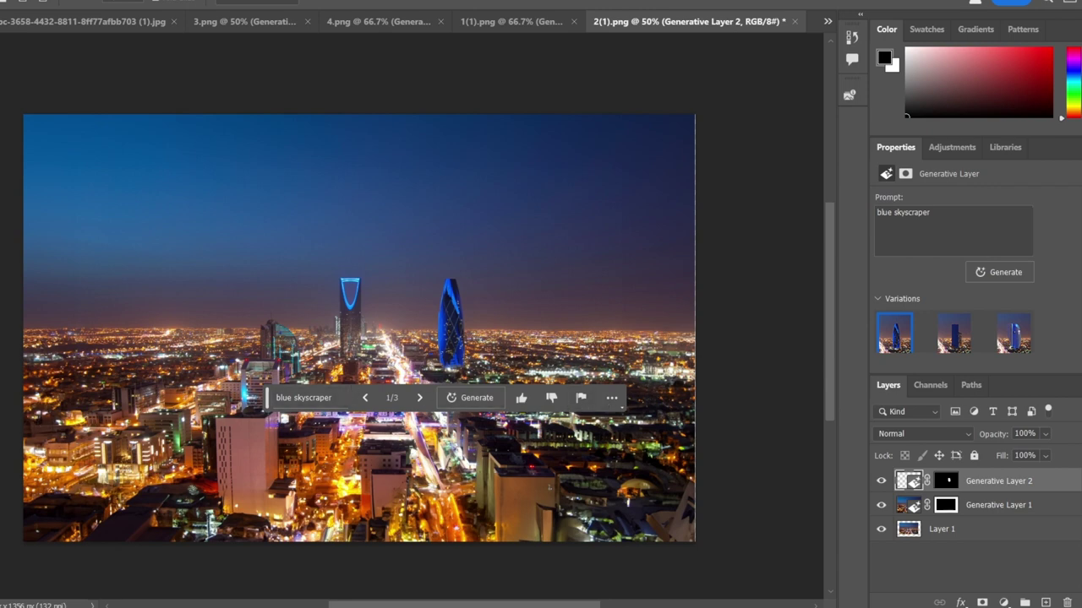
pyautogui.hotkey('ctrl', '-')
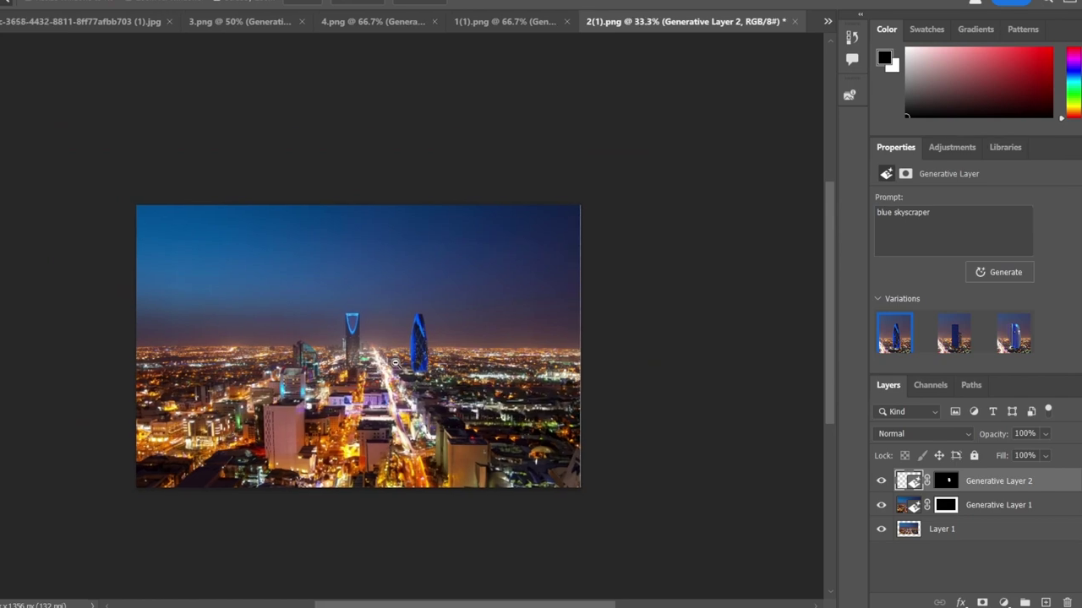
pyautogui.scroll(2, 414, 355)
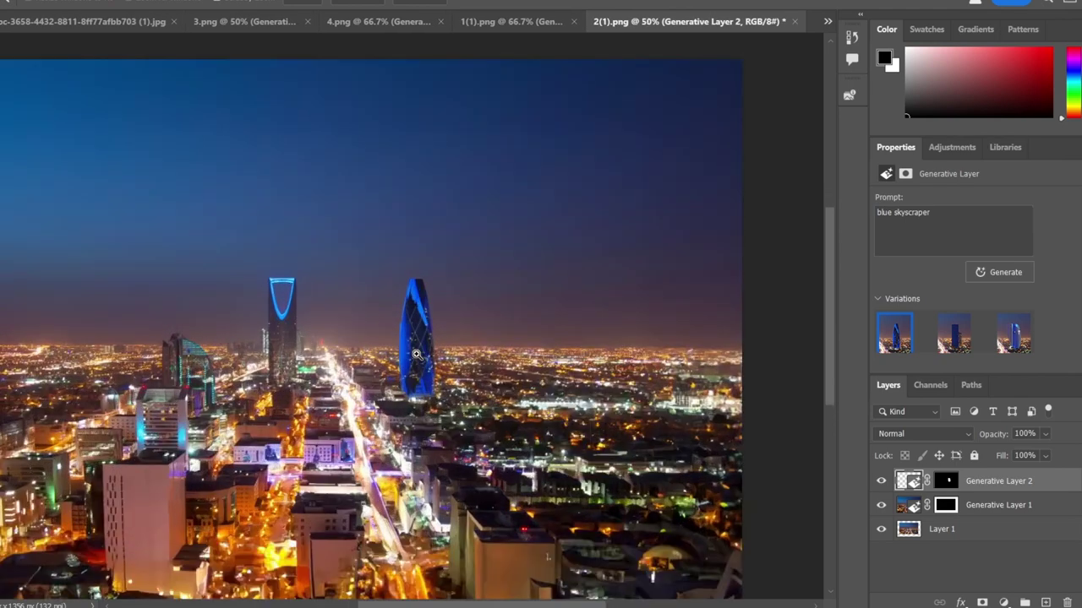
pyautogui.scroll(1, 416, 355)
pyautogui.scroll(1, 417, 367)
pyautogui.scroll(1, 420, 384)
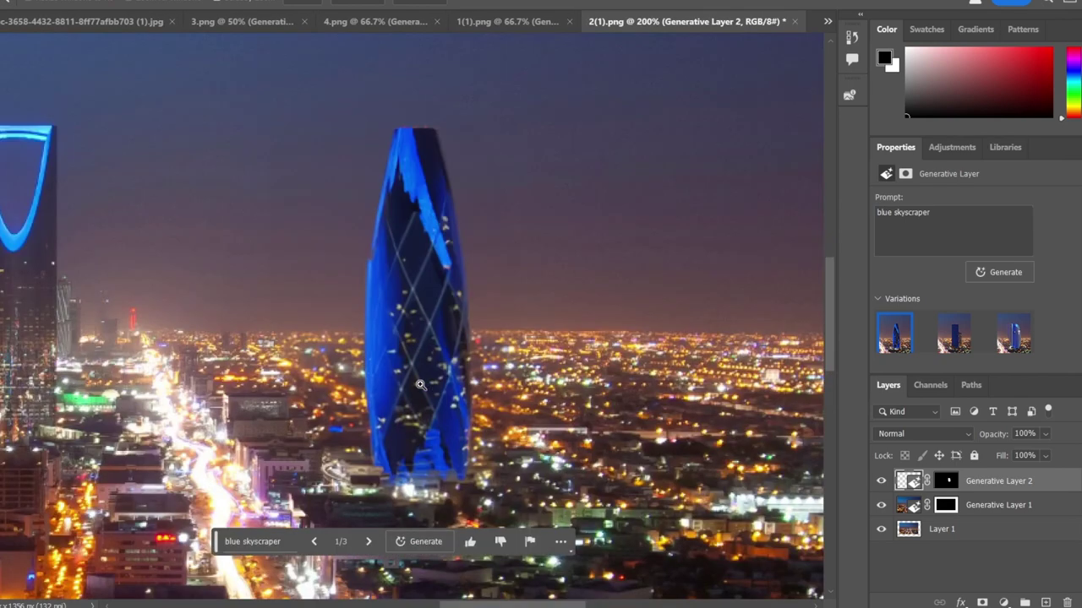
pyautogui.scroll(-1, 420, 384)
pyautogui.scroll(-1, 419, 385)
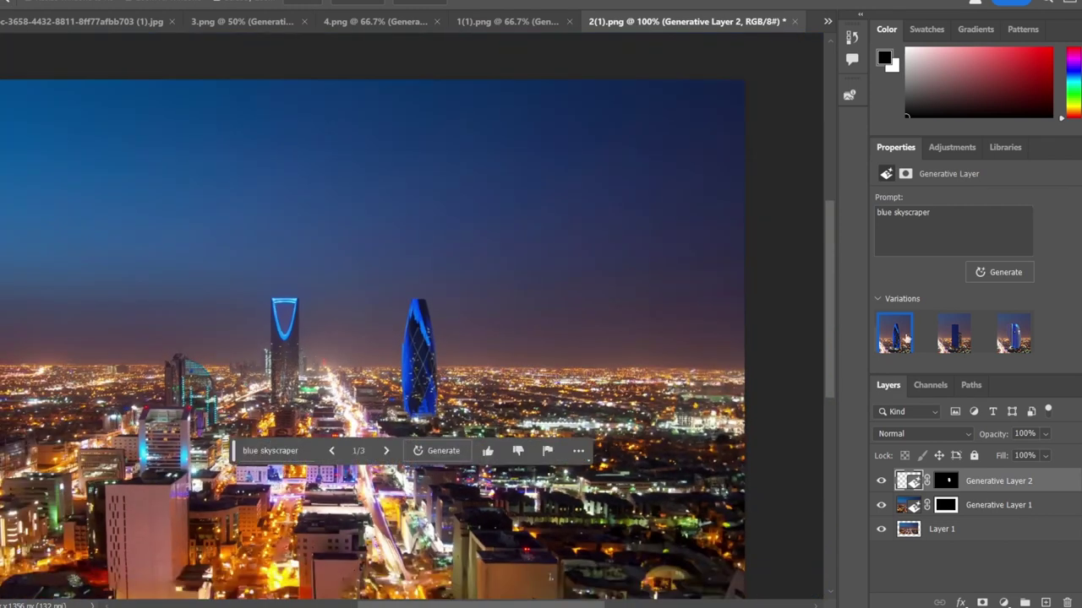
pyautogui.click(948, 341)
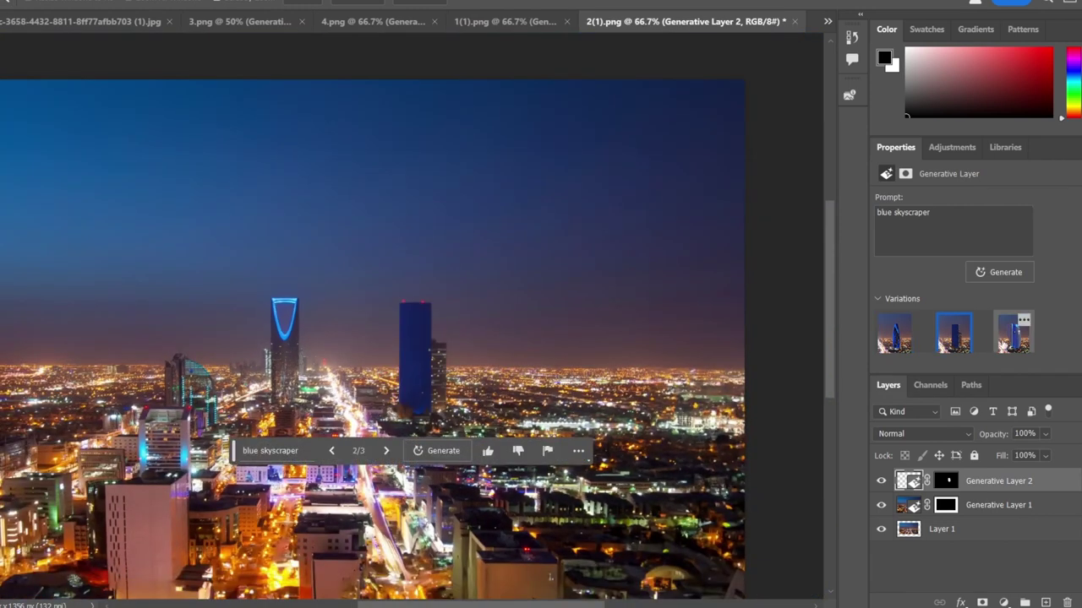
pyautogui.click(1011, 338)
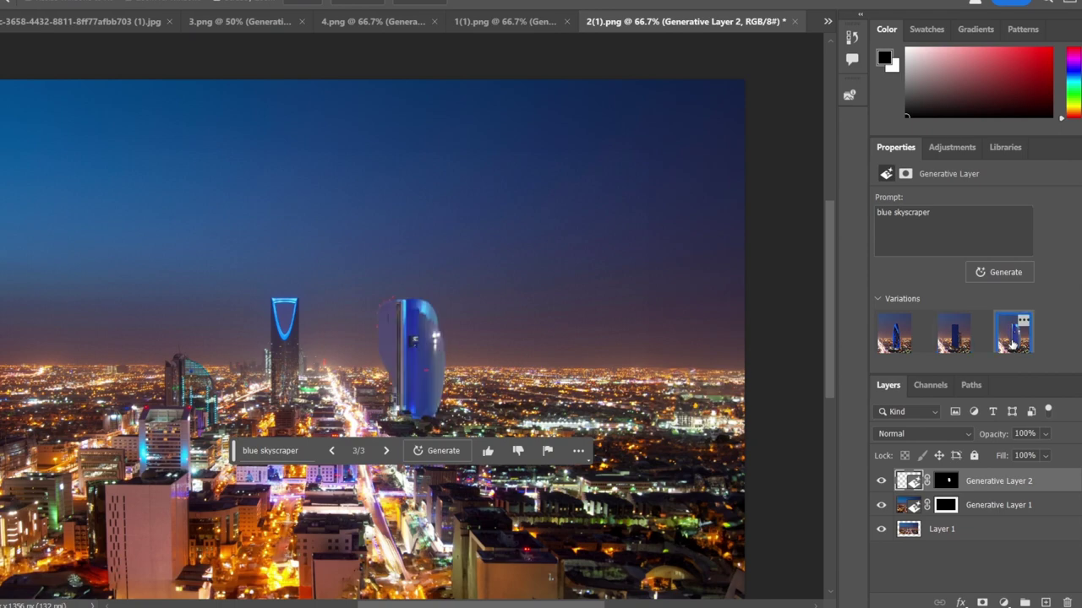
pyautogui.scroll(2, 425, 369)
pyautogui.scroll(1, 425, 368)
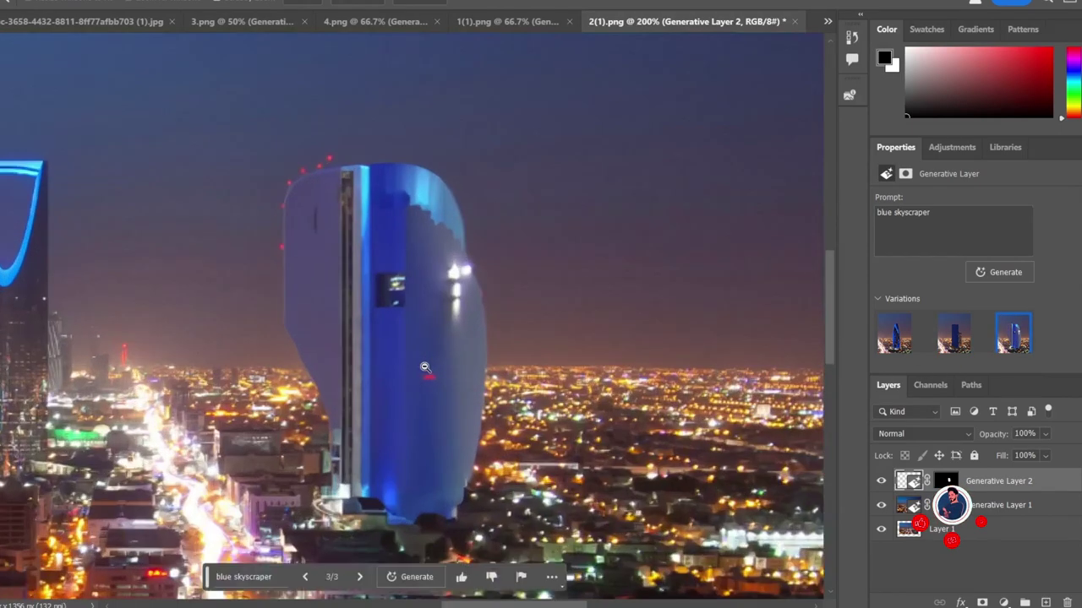
pyautogui.scroll(-1, 426, 368)
pyautogui.scroll(-1, 427, 376)
pyautogui.scroll(-1, 430, 382)
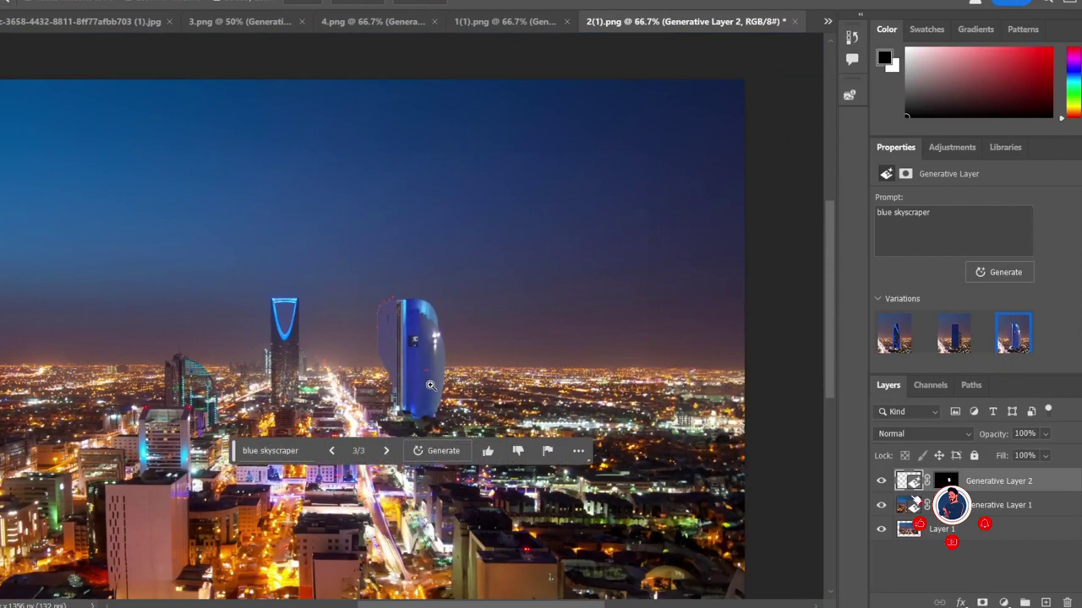
pyautogui.scroll(-1, 430, 385)
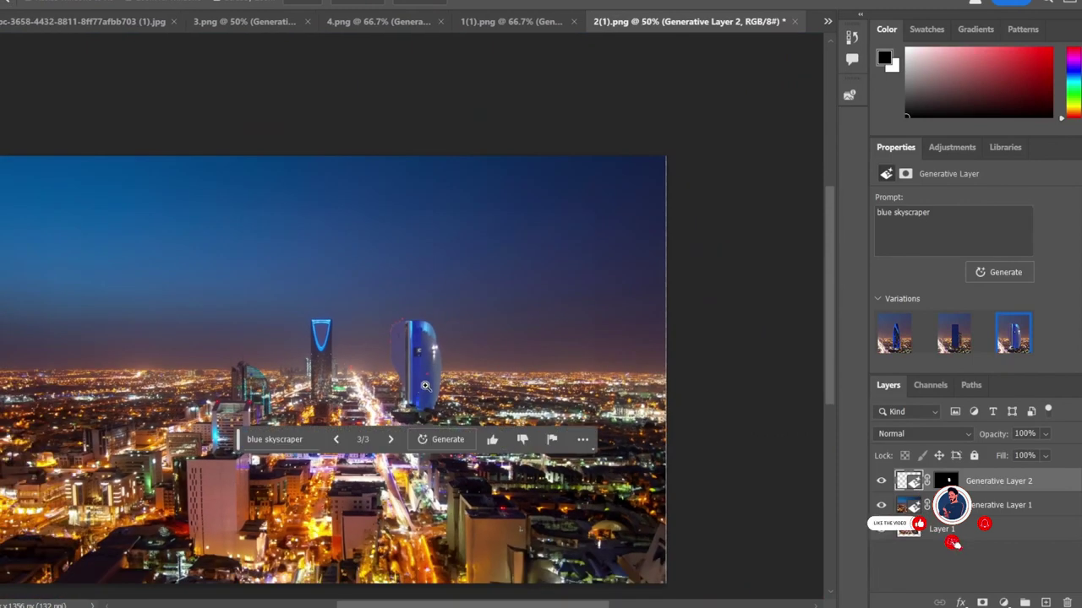
pyautogui.scroll(-1, 536, 265)
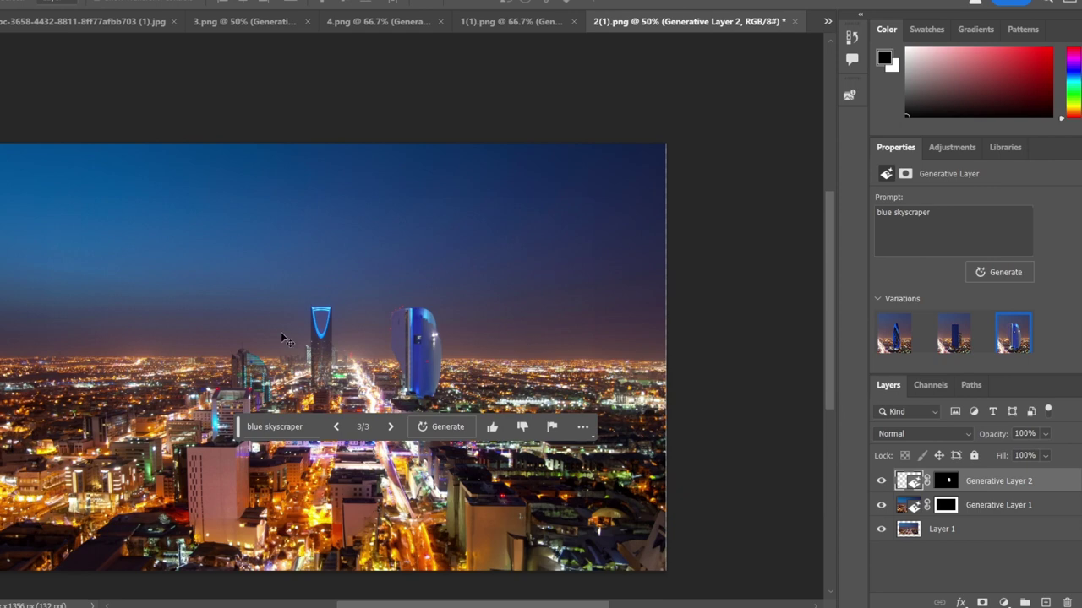
pyautogui.scroll(-1, 277, 393)
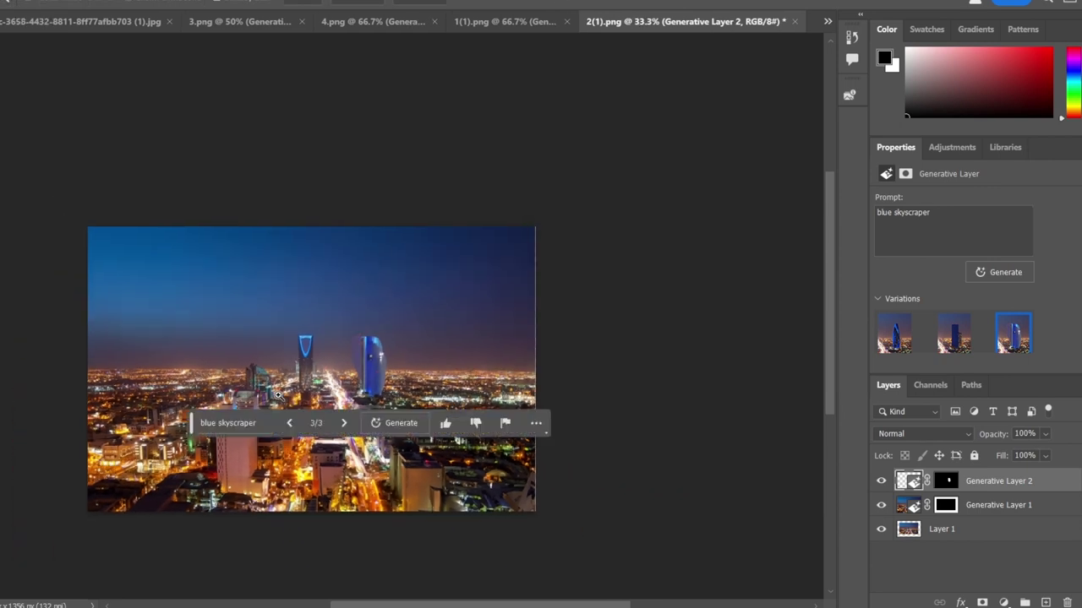
# - Drag the desert dunes image 5.png from File Explorer into Photoshop as a new document
pyautogui.hotkey('alt', 'Tab')
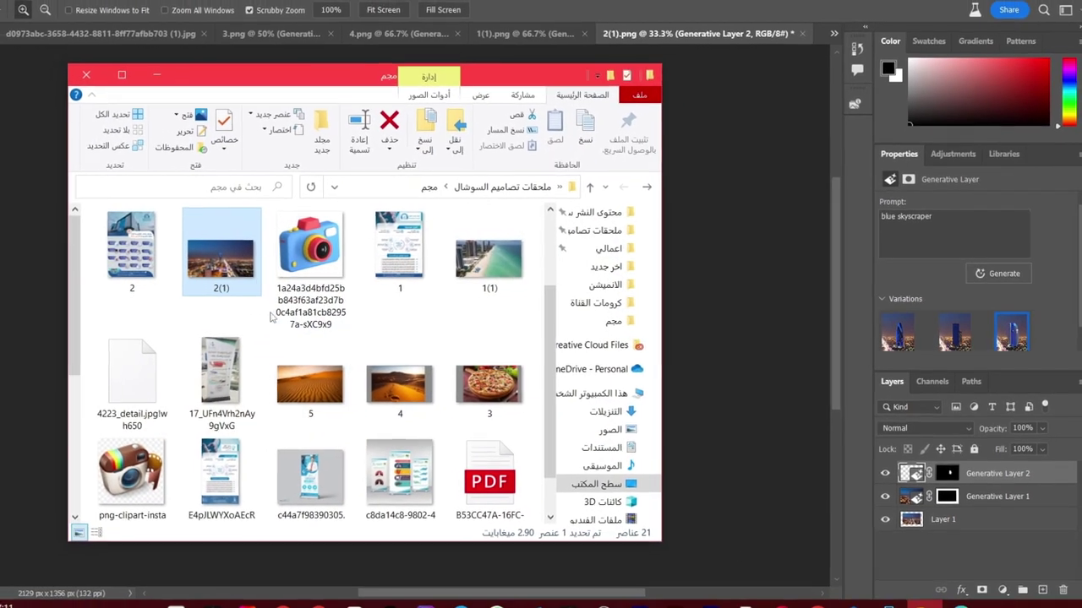
pyautogui.scroll(-1, 495, 302)
pyautogui.scroll(-2, 494, 303)
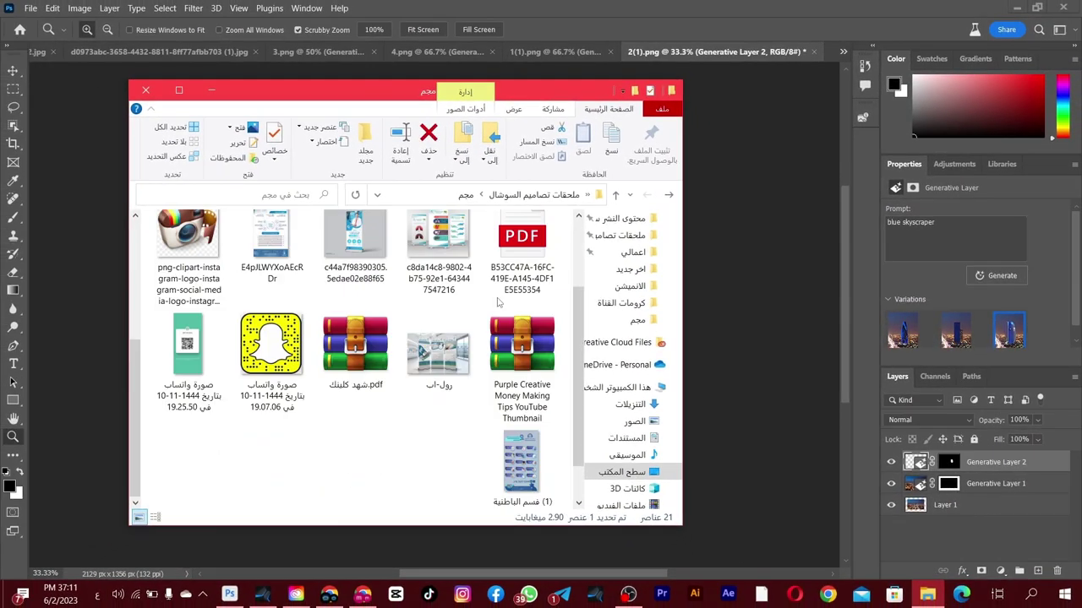
pyautogui.scroll(1, 494, 303)
pyautogui.scroll(2, 494, 302)
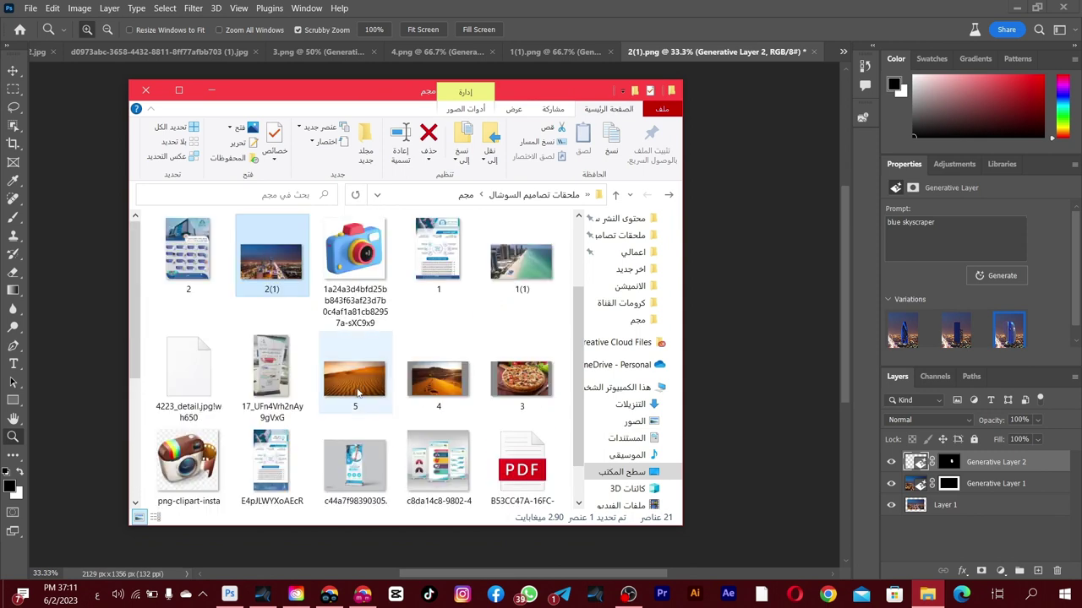
pyautogui.click(359, 398)
pyautogui.moveTo(359, 397)
pyautogui.mouseDown()
pyautogui.moveTo(858, 44)
pyautogui.moveTo(849, 51)
pyautogui.mouseUp()
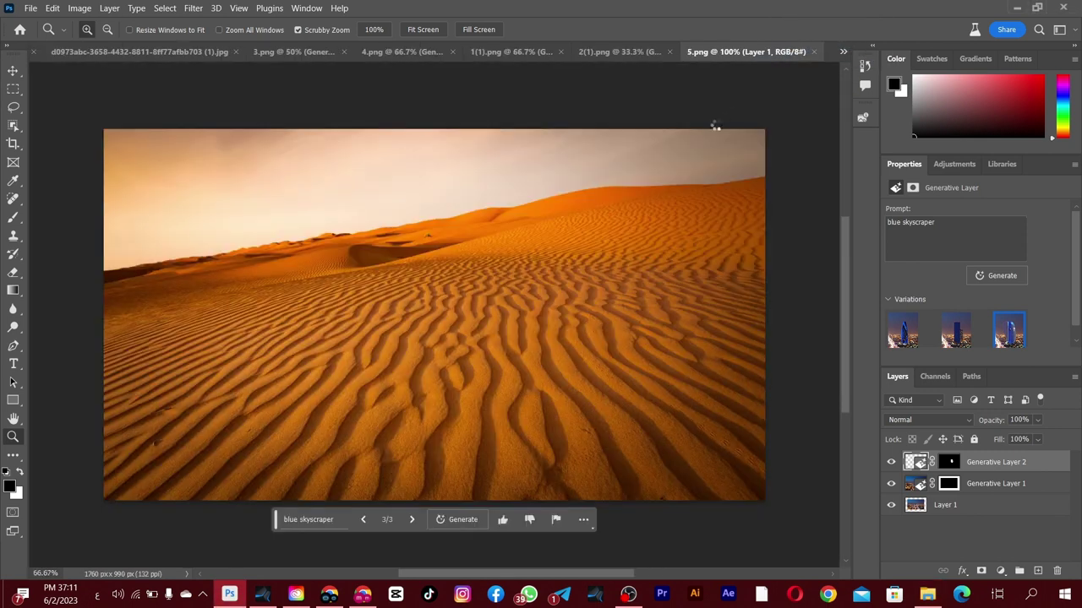
# - Lasso an area on the upper-right dune and generate 'Red color horse' there
pyautogui.click(15, 109)
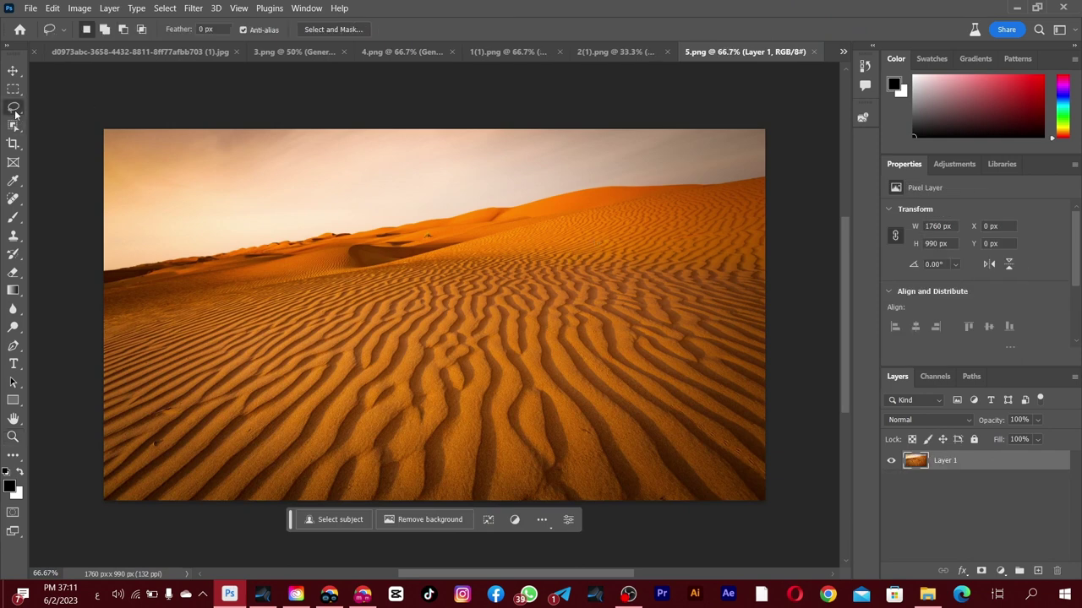
pyautogui.moveTo(708, 196)
pyautogui.mouseDown()
pyautogui.moveTo(722, 203)
pyautogui.moveTo(695, 191)
pyautogui.mouseUp()
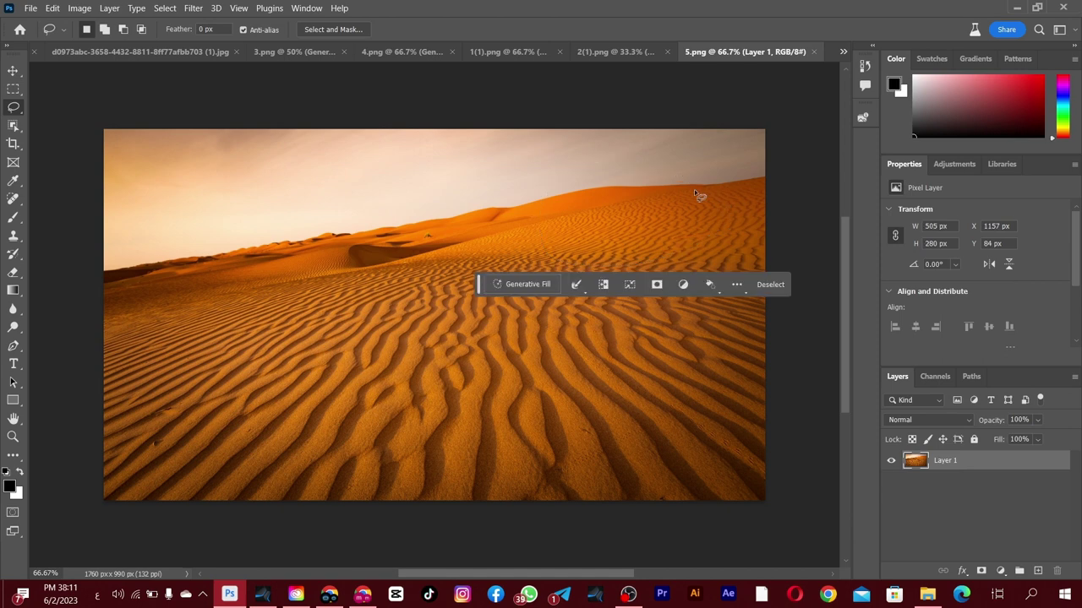
pyautogui.click(528, 284)
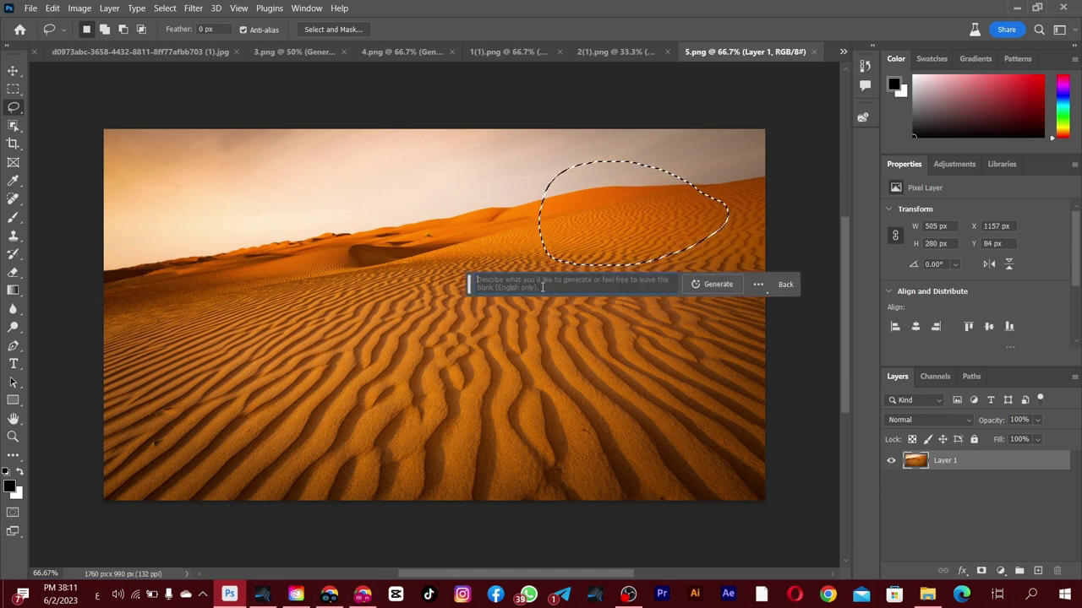
pyautogui.write('Red color horse')
pyautogui.click(697, 284)
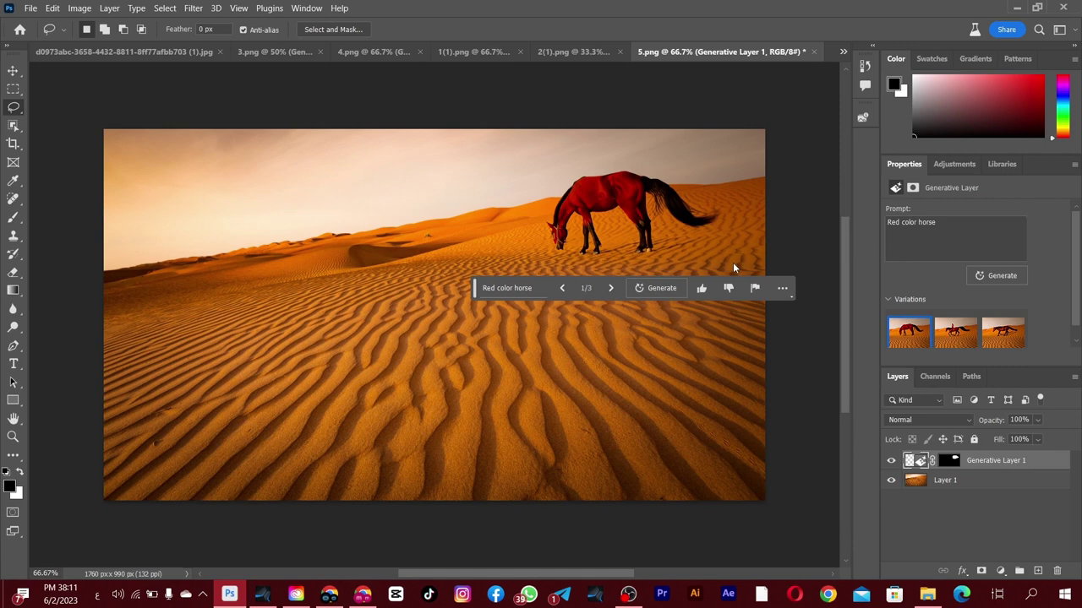
# - Compare the three horse variations and keep the first, the grazing red horse
pyautogui.click(948, 342)
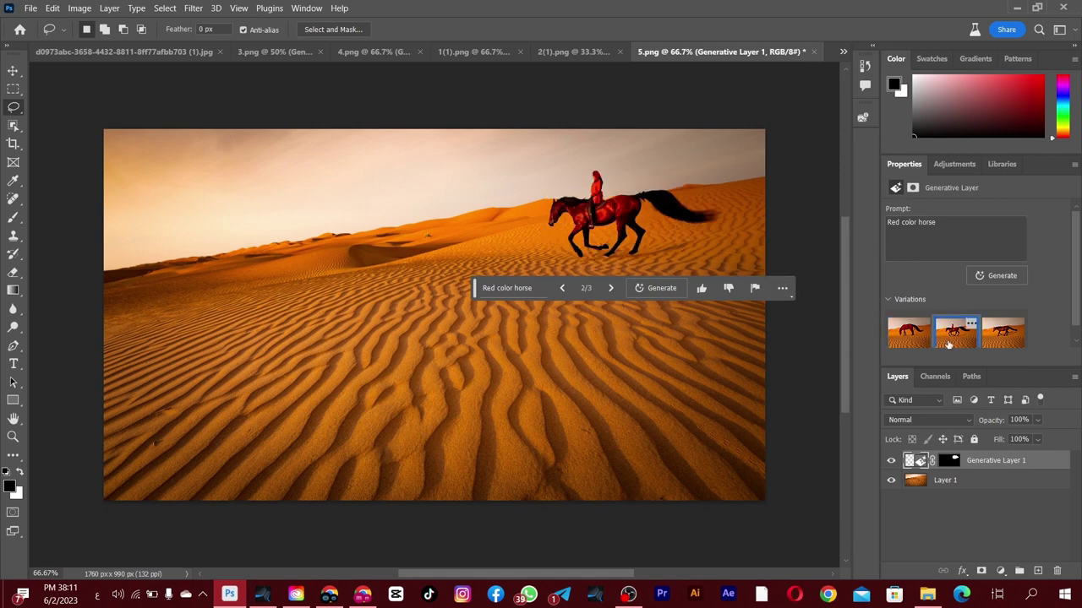
pyautogui.click(1006, 342)
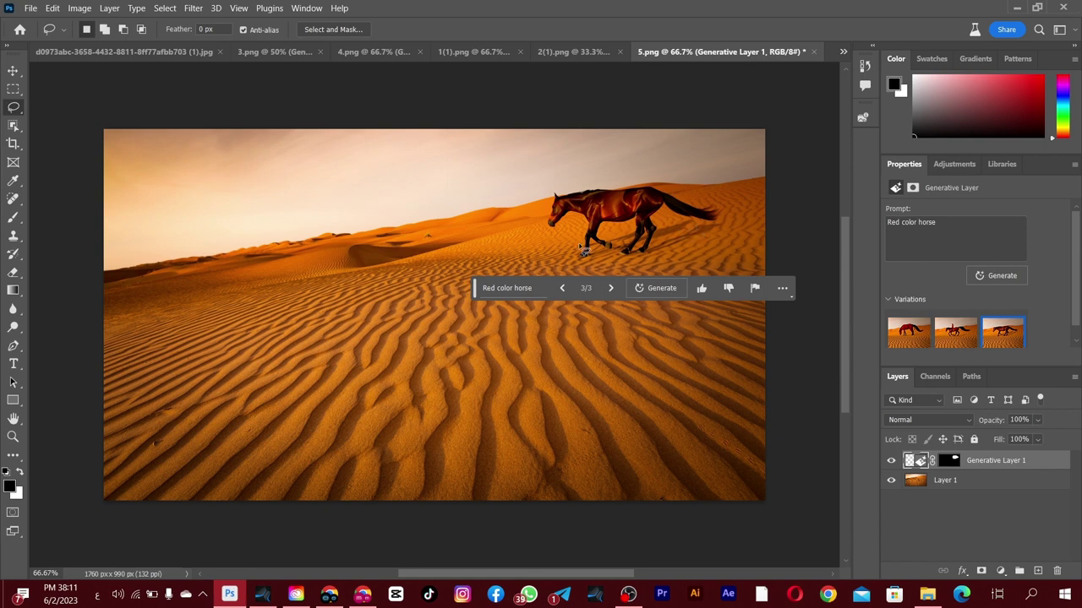
pyautogui.click(906, 334)
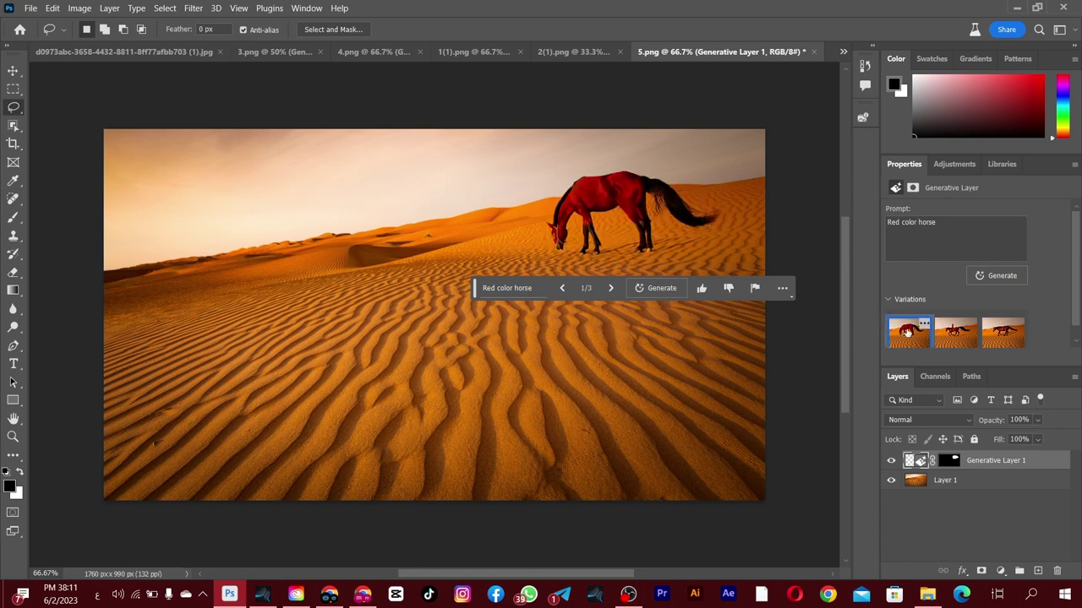
pyautogui.click(943, 338)
pyautogui.click(913, 343)
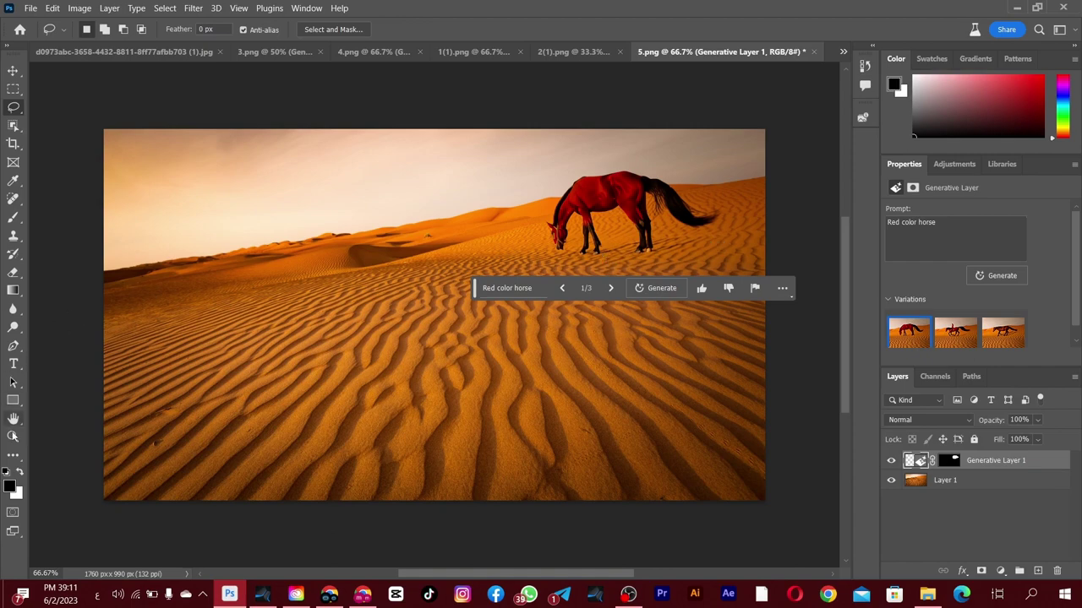
# - Zoom in on the red horse to inspect it, then zoom back out to the full scene
pyautogui.click(13, 437)
pyautogui.click(629, 243)
pyautogui.click(630, 243)
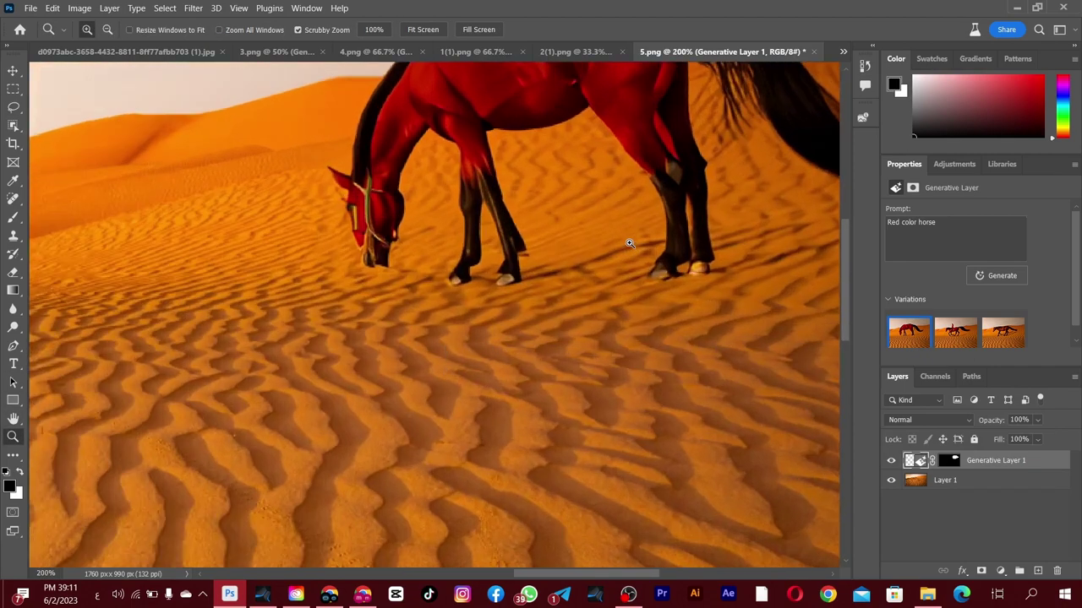
pyautogui.click(630, 244)
pyautogui.keyDown('alt'); pyautogui.click(628, 238); pyautogui.keyUp('alt')
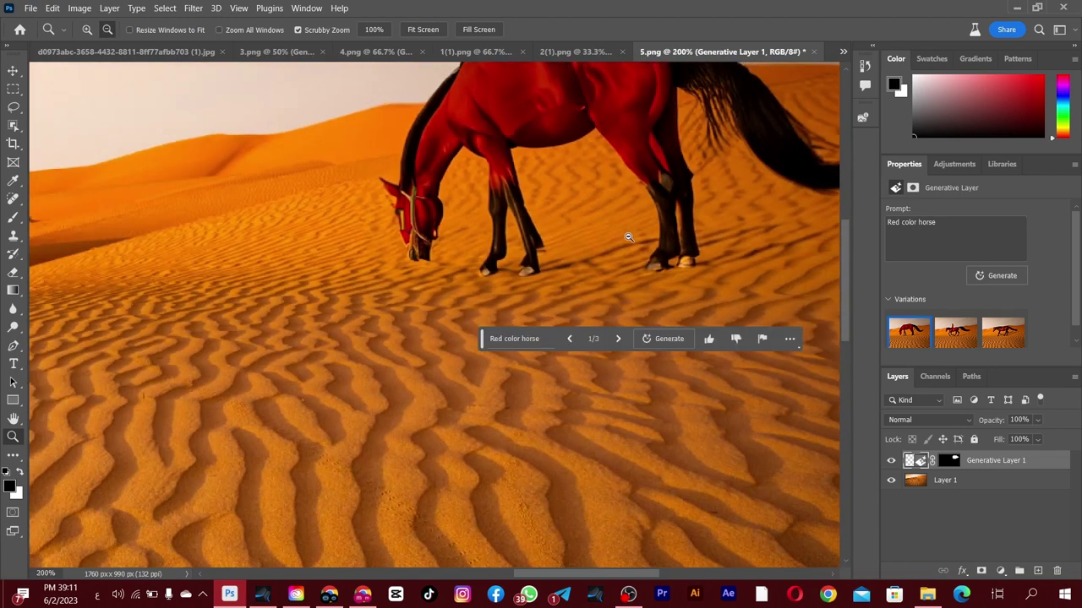
pyautogui.keyDown('alt'); pyautogui.click(628, 238); pyautogui.keyUp('alt')
pyautogui.keyDown('alt'); pyautogui.click(642, 193); pyautogui.keyUp('alt')
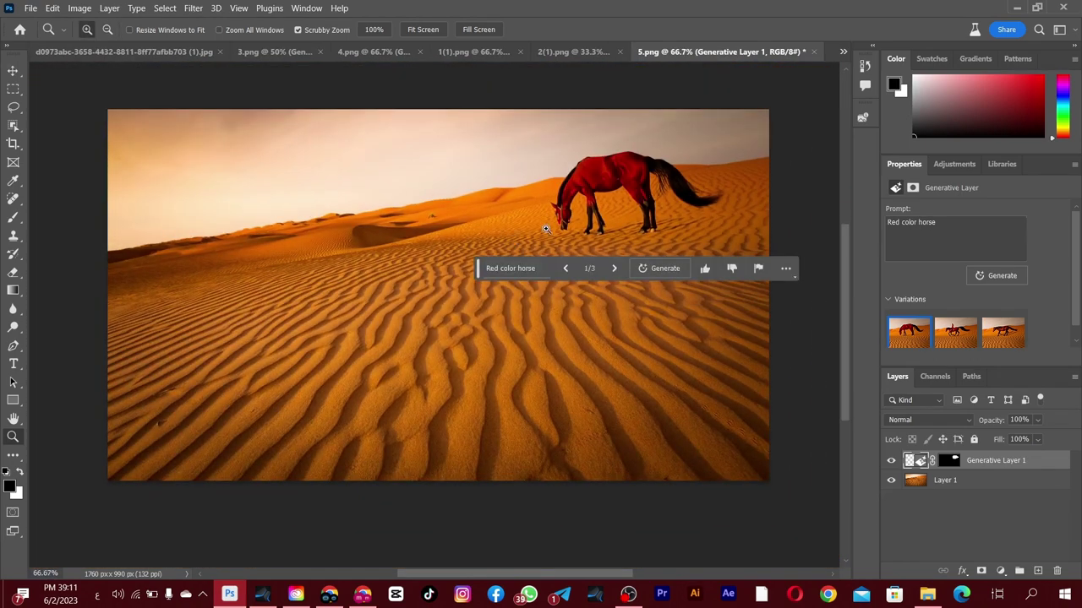
# - Lasso an area on the left dunes and generate a 'tree' there
pyautogui.click(13, 108)
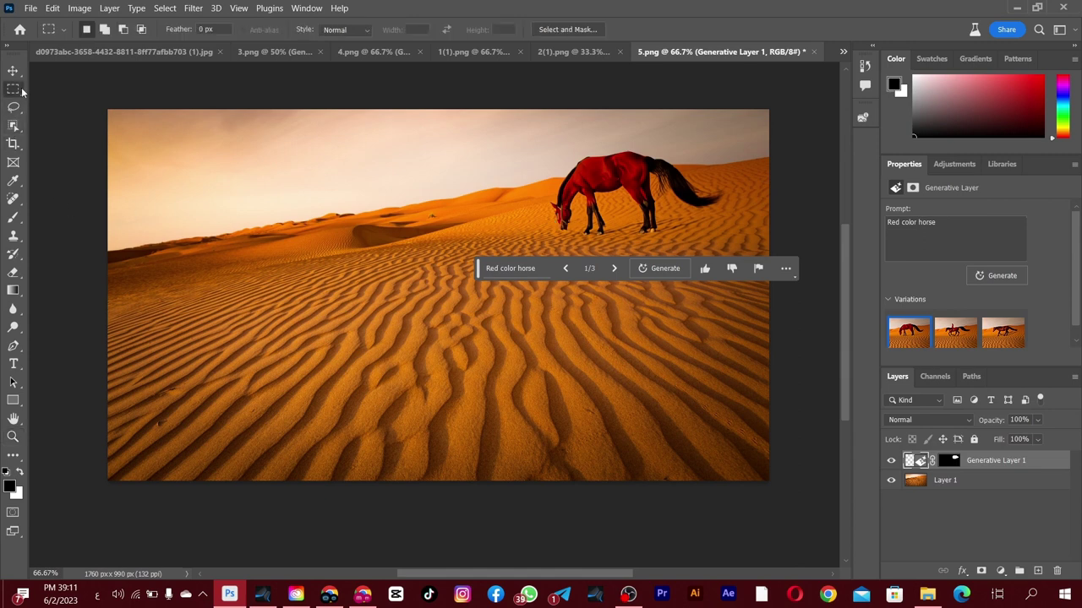
pyautogui.moveTo(254, 245); pyautogui.dragTo(255, 148)
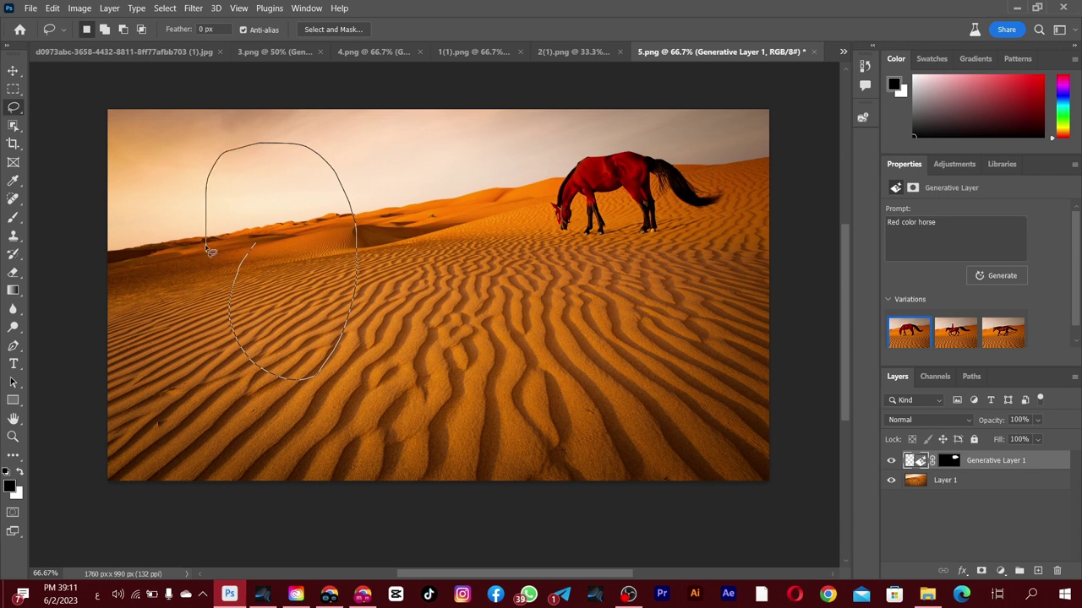
pyautogui.moveTo(255, 148); pyautogui.dragTo(237, 334)
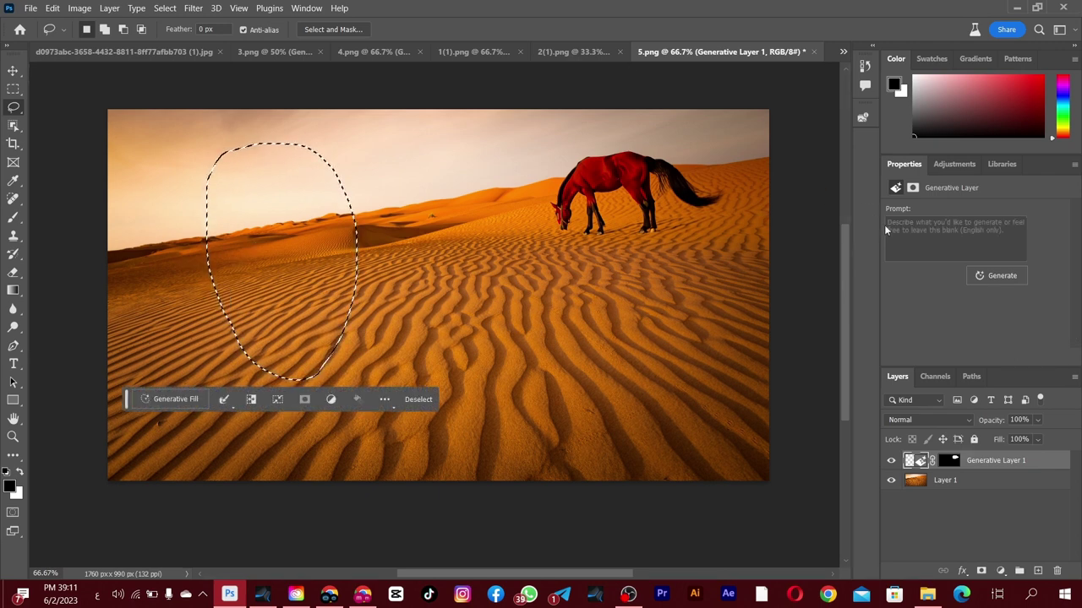
pyautogui.click(955, 236)
pyautogui.write('tree')
pyautogui.click(993, 281)
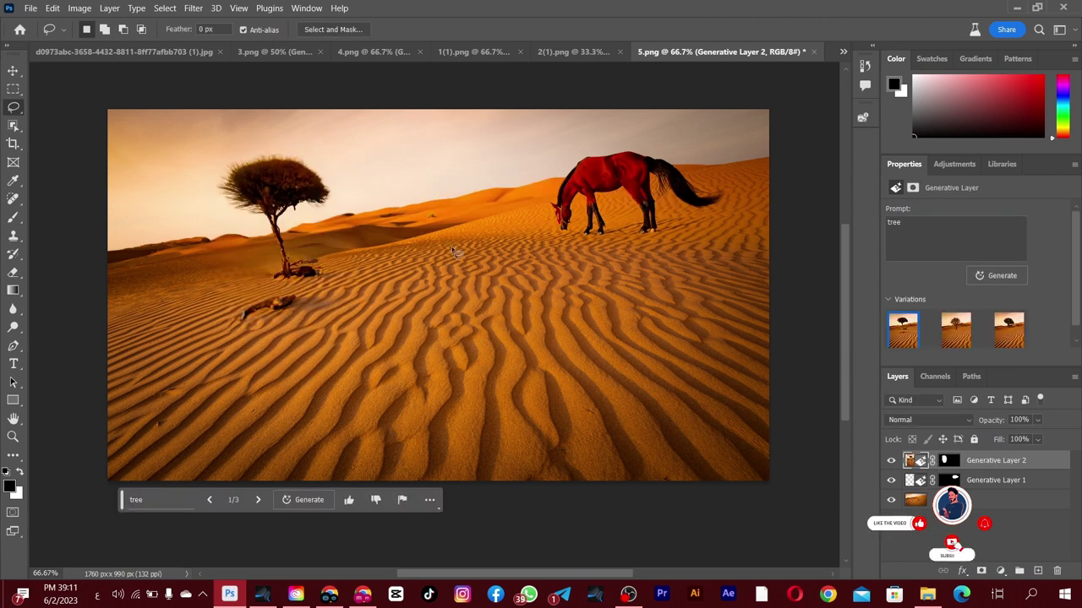
# - Preview the leafless and leafy tree variations, zooming in to examine the tree
pyautogui.click(955, 336)
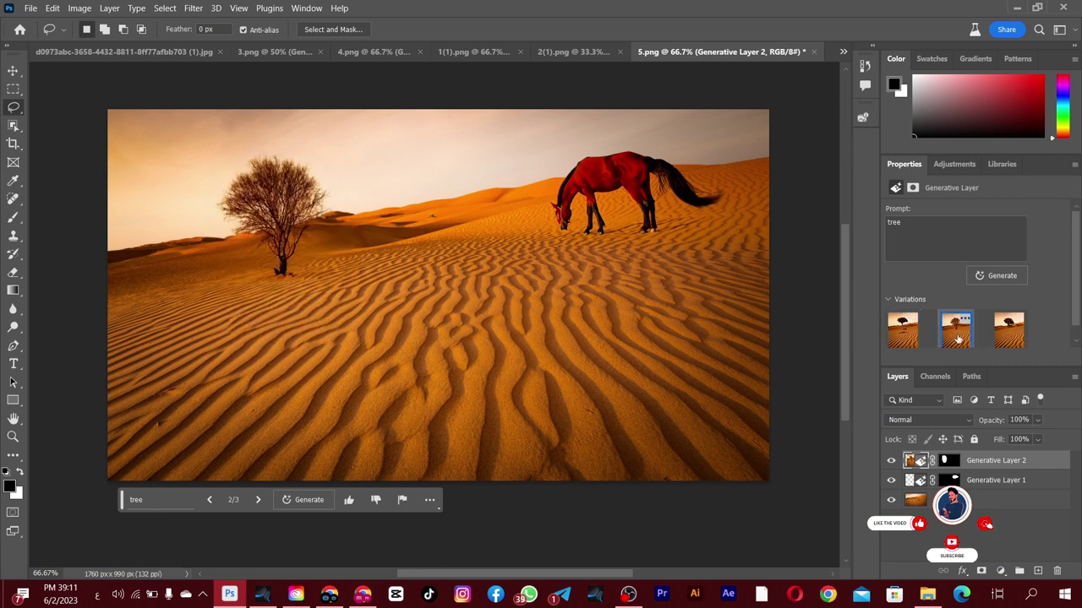
pyautogui.click(999, 338)
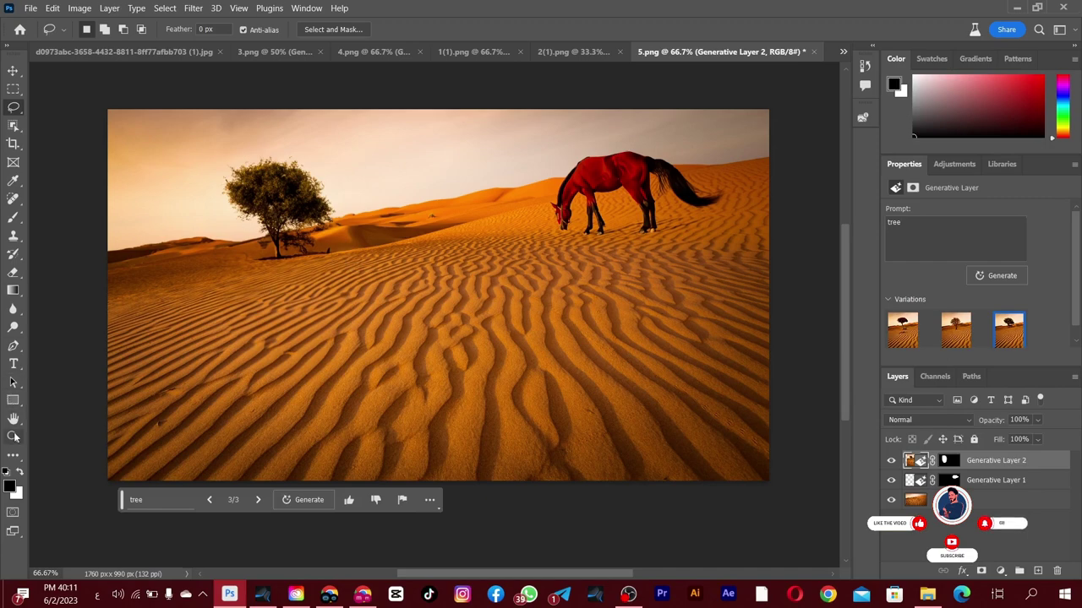
pyautogui.click(14, 436)
pyautogui.click(304, 200)
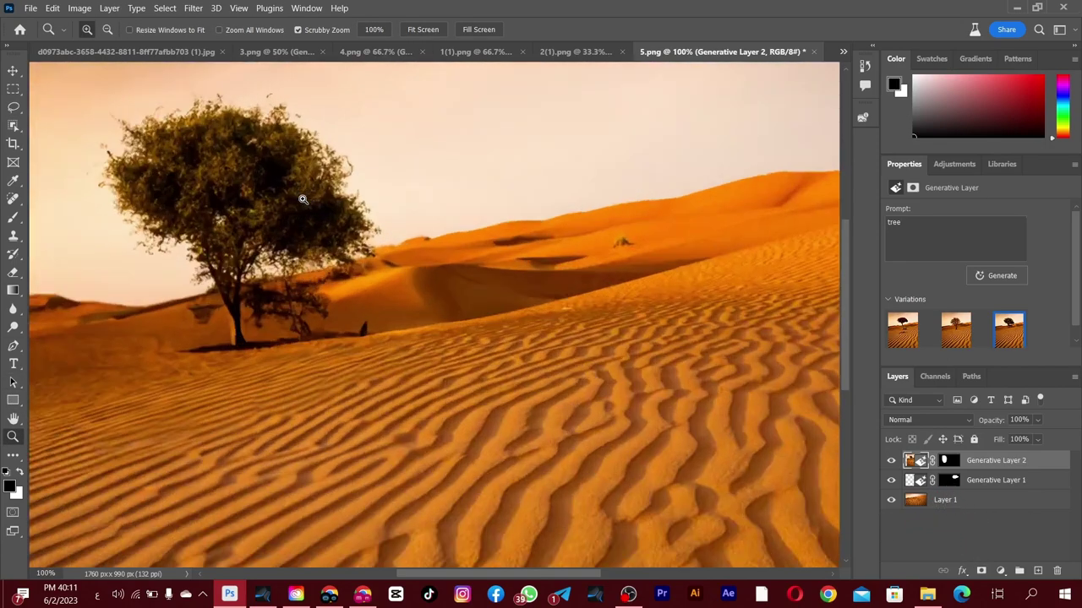
pyautogui.click(304, 200)
pyautogui.keyDown('alt'); pyautogui.click(251, 204); pyautogui.keyUp('alt')
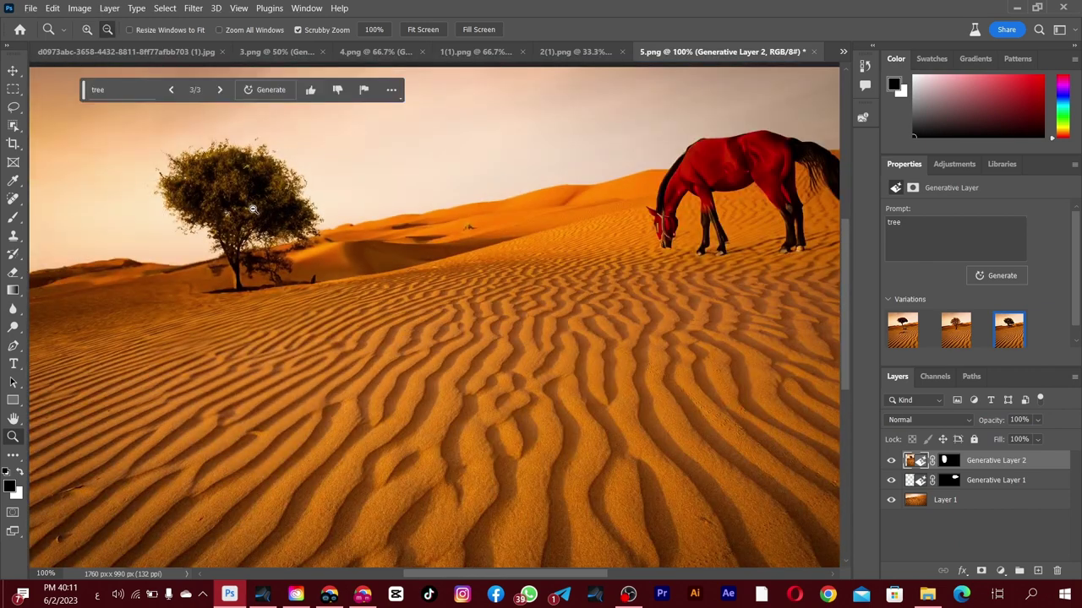
pyautogui.keyDown('alt'); pyautogui.click(252, 209); pyautogui.keyUp('alt')
pyautogui.click(252, 208)
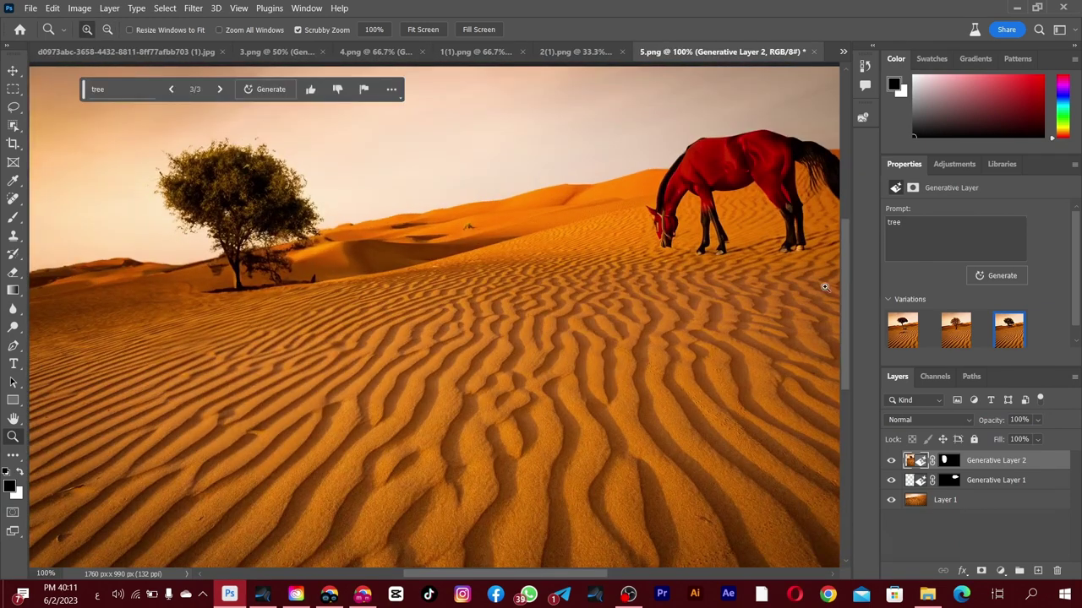
# - Compare the remaining tree variations and settle on the third, the leafy green tree
pyautogui.click(954, 336)
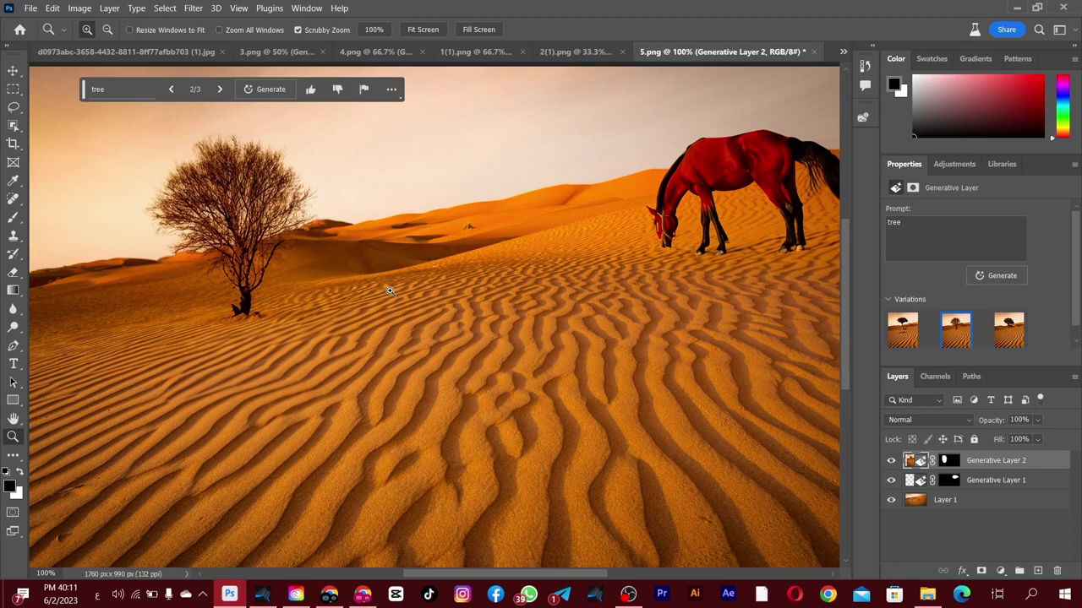
pyautogui.click(898, 342)
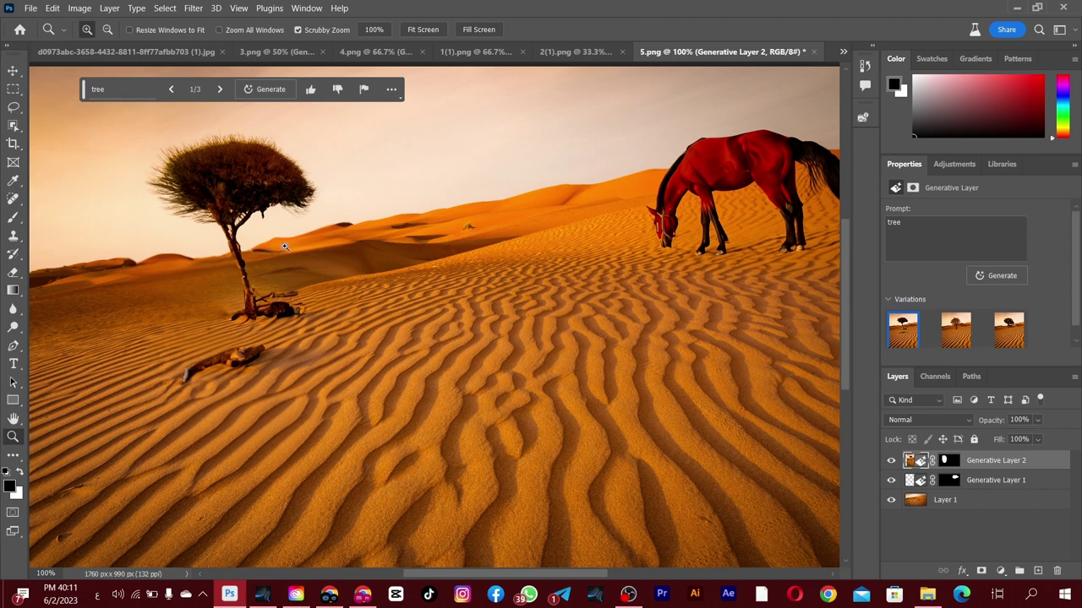
pyautogui.keyDown('alt'); pyautogui.click(328, 290); pyautogui.keyUp('alt')
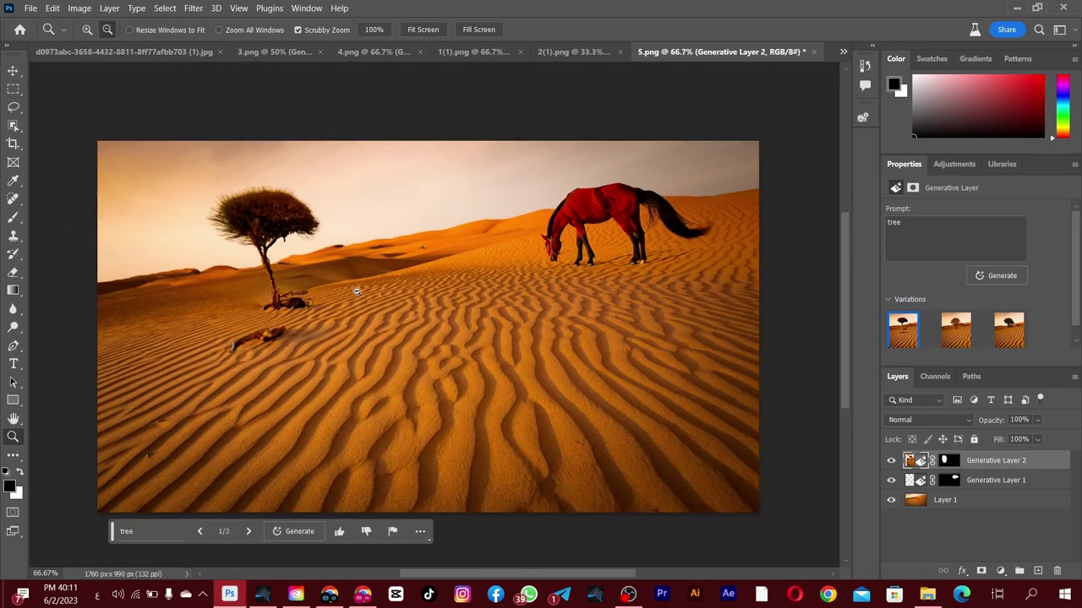
pyautogui.click(953, 340)
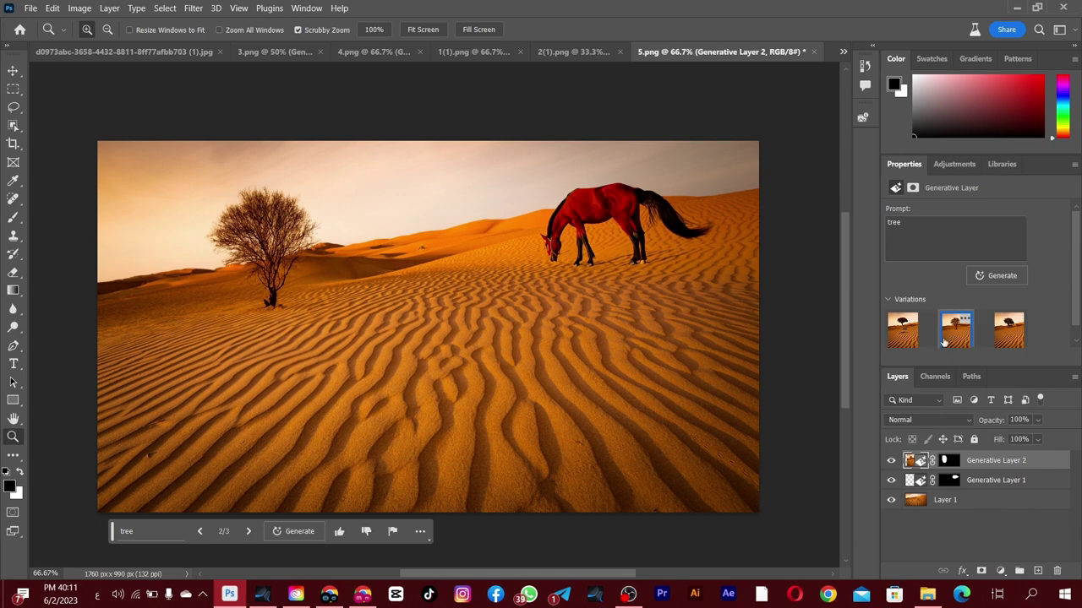
pyautogui.click(1008, 331)
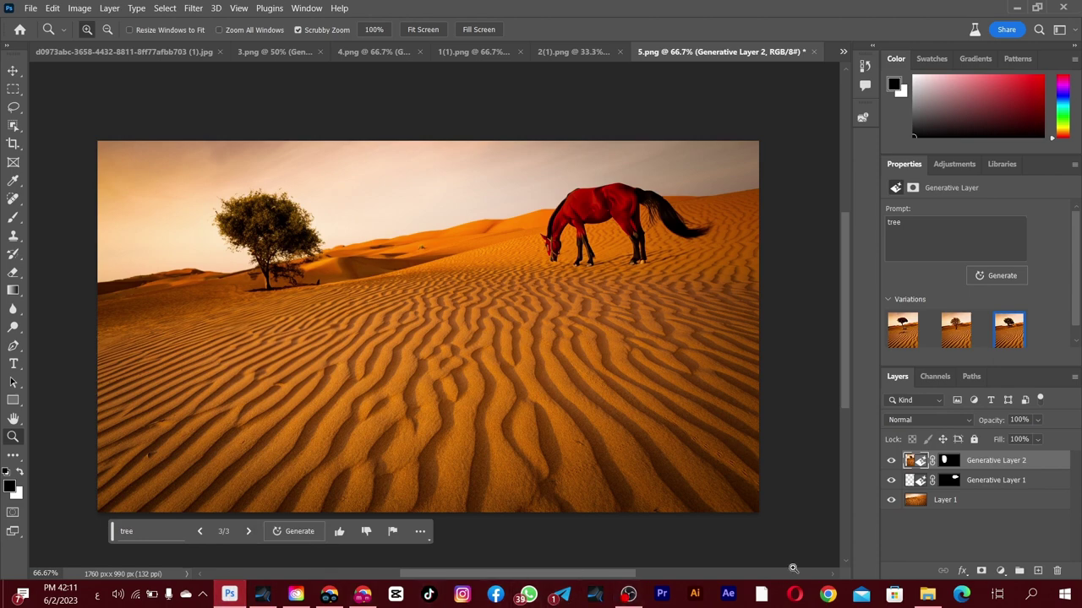
# - In File Explorer, find the red-background portrait in the parent folder and drag it into Photoshop
pyautogui.click(927, 595)
pyautogui.scroll(-3, 351, 343)
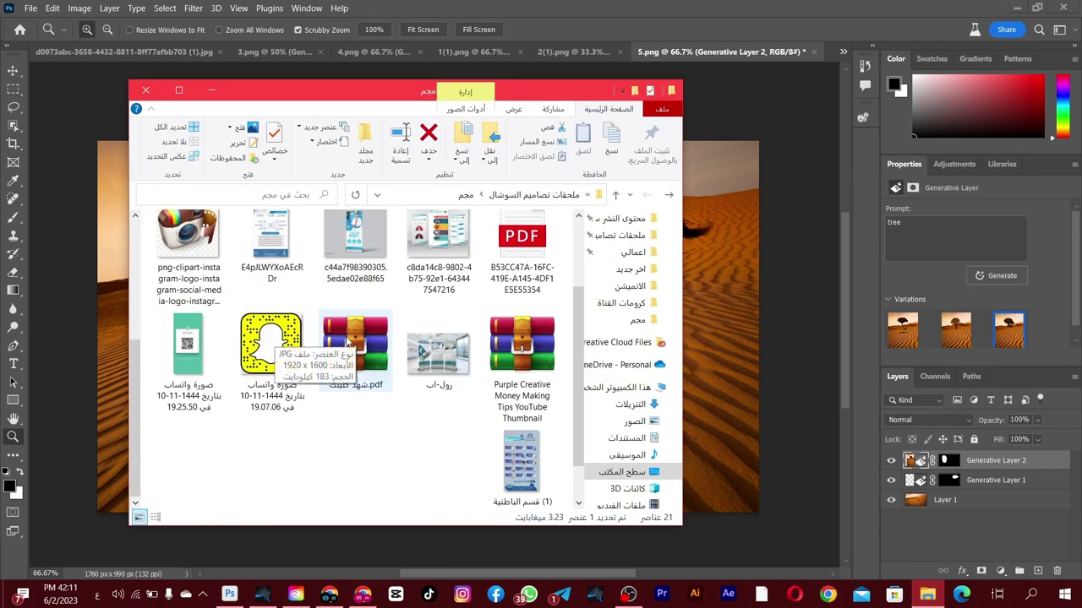
pyautogui.click(667, 195)
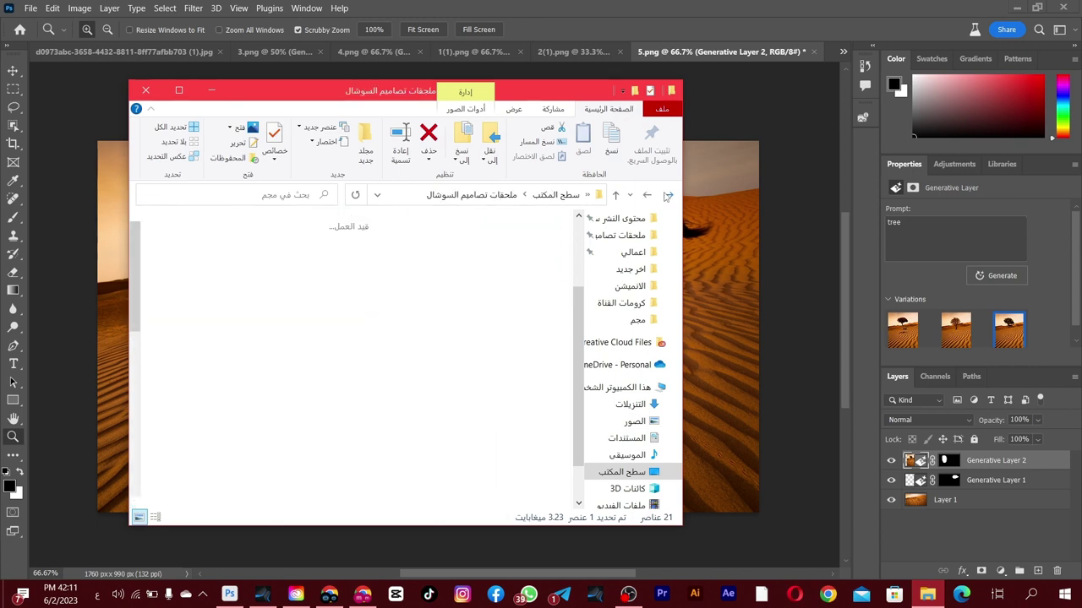
pyautogui.scroll(-3, 275, 269)
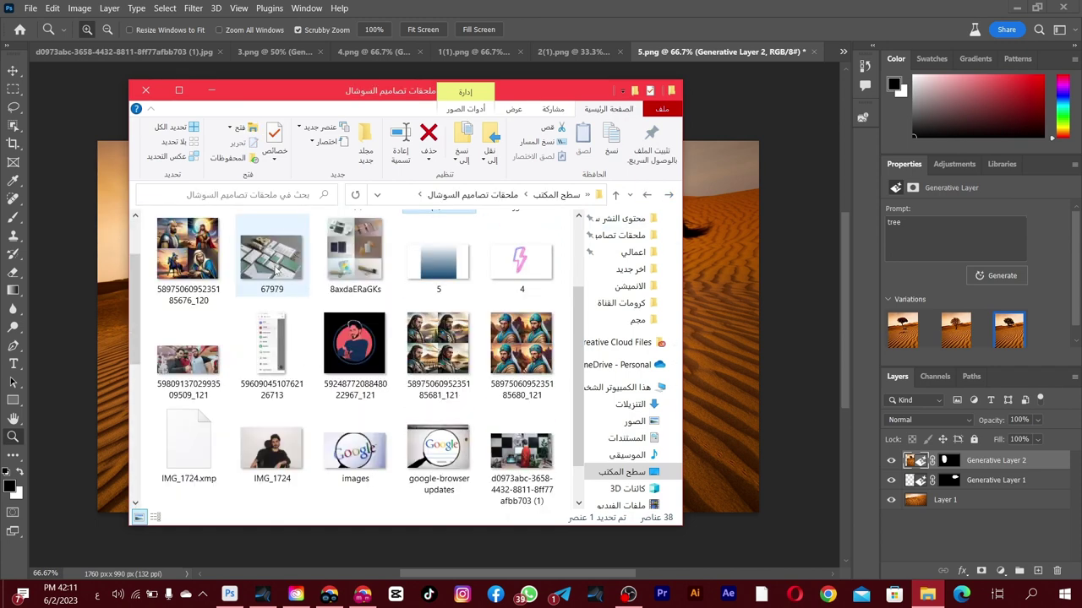
pyautogui.scroll(-2, 272, 287)
pyautogui.scroll(-3, 269, 309)
pyautogui.scroll(-3, 267, 320)
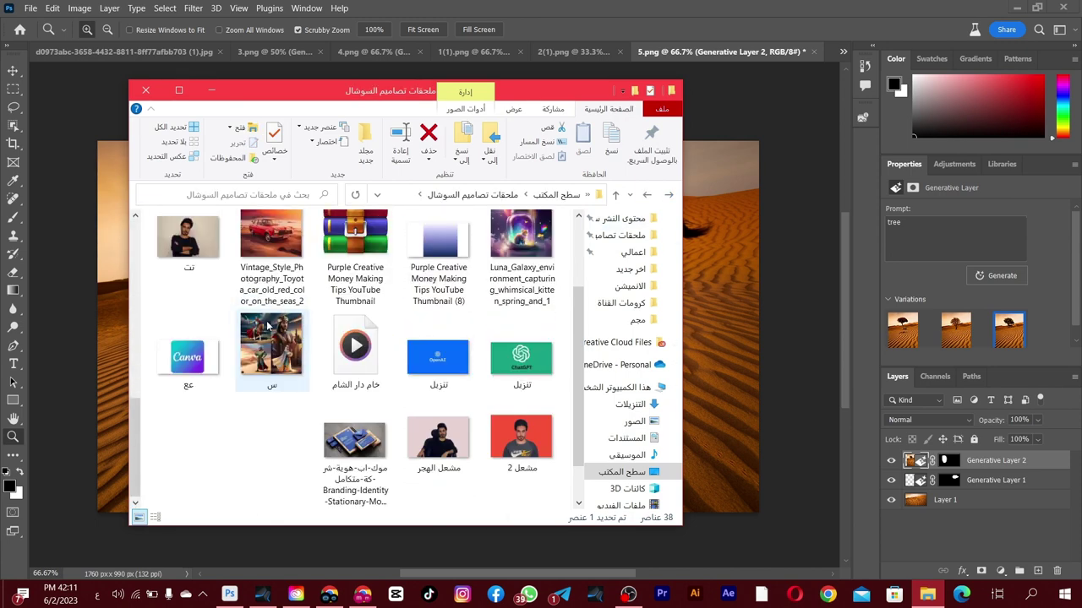
pyautogui.moveTo(516, 450); pyautogui.dragTo(831, 40)
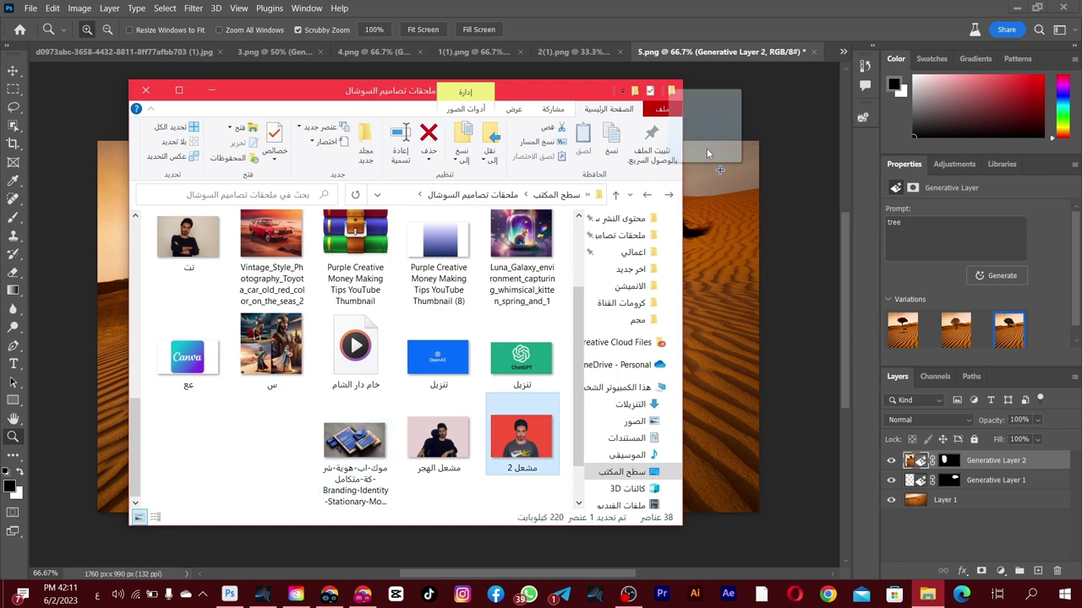
pyautogui.hotkey('ctrl', 'shift', 'e')
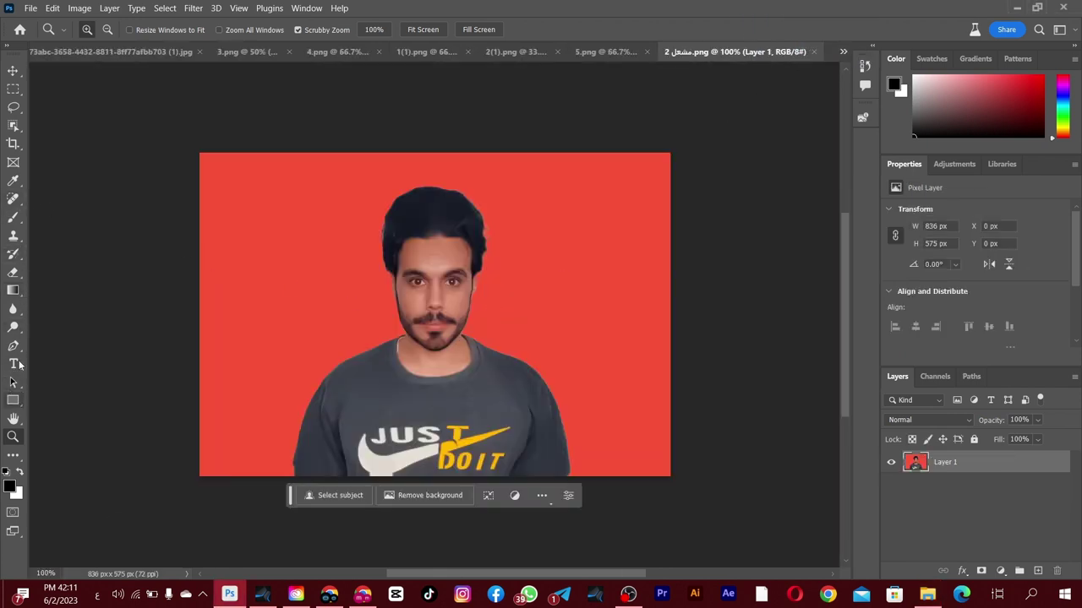
# - Extend the portrait canvas downward to 836×2001 px and zoom out until the whole canvas fits
pyautogui.click(14, 143)
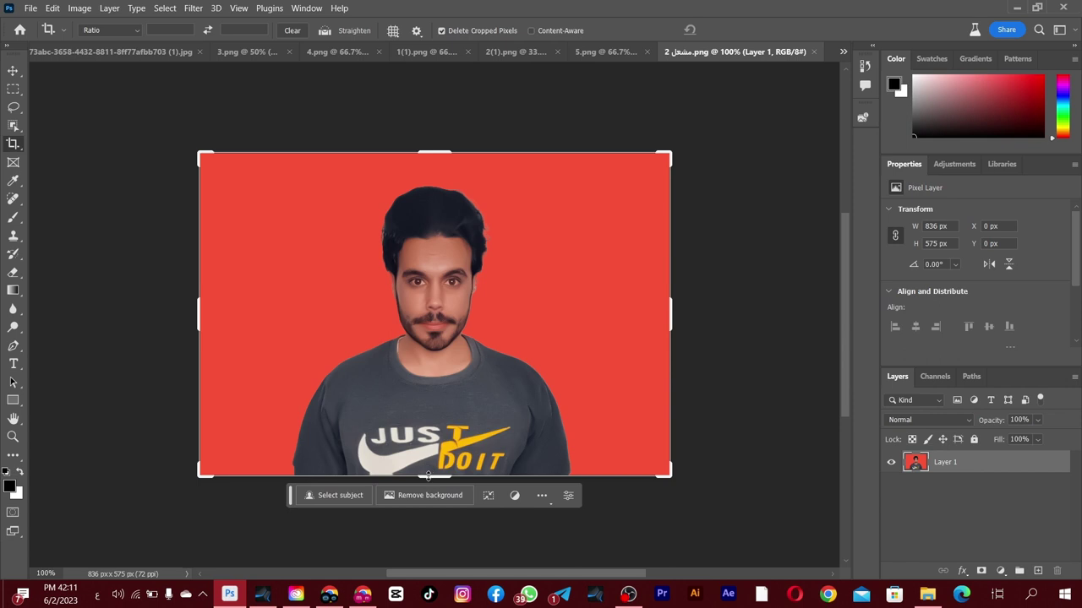
pyautogui.moveTo(428, 476)
pyautogui.mouseDown()
pyautogui.moveTo(438, 579)
pyautogui.moveTo(434, 497)
pyautogui.mouseUp()
pyautogui.click(13, 437)
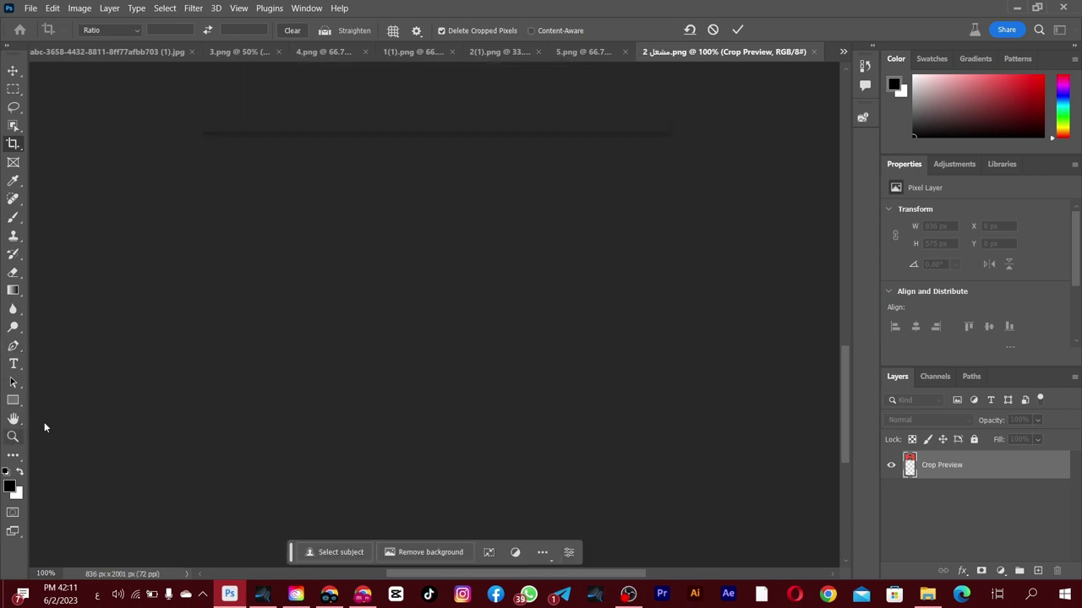
pyautogui.click(409, 284)
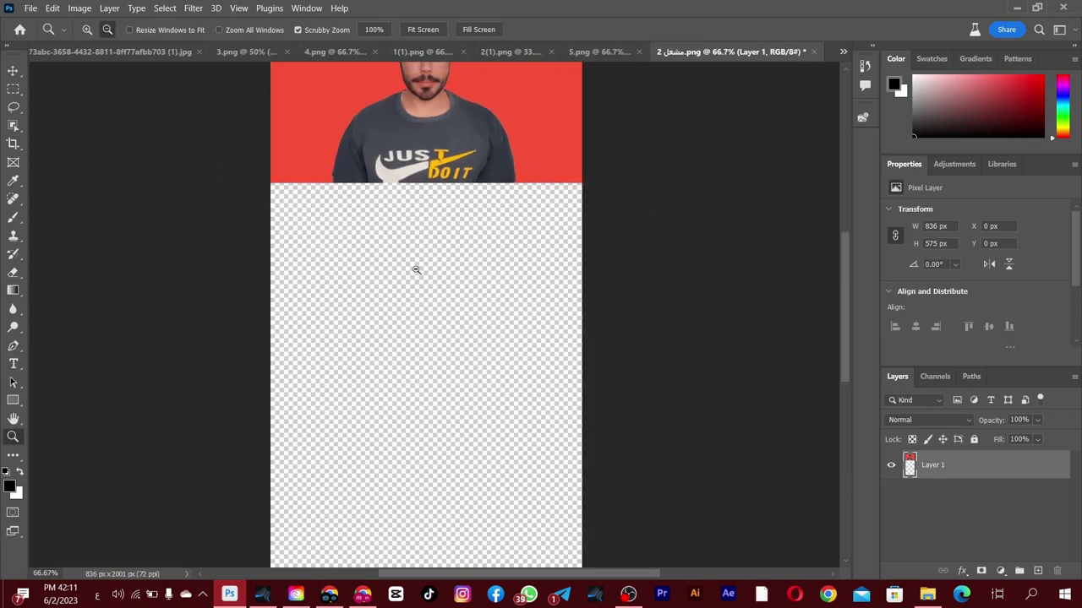
pyautogui.click(423, 276)
pyautogui.click(443, 280)
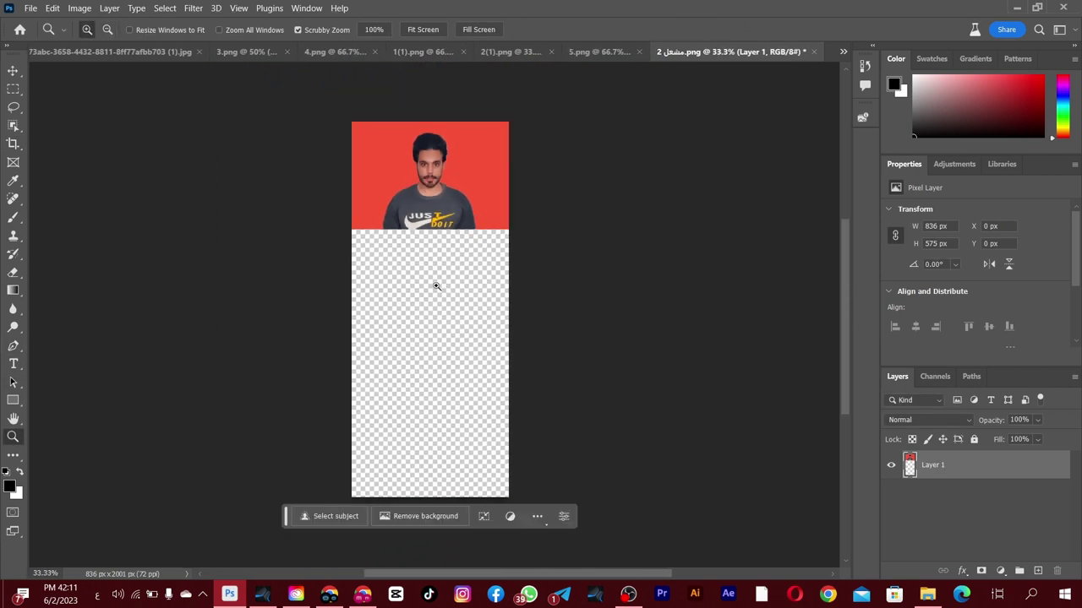
pyautogui.click(13, 71)
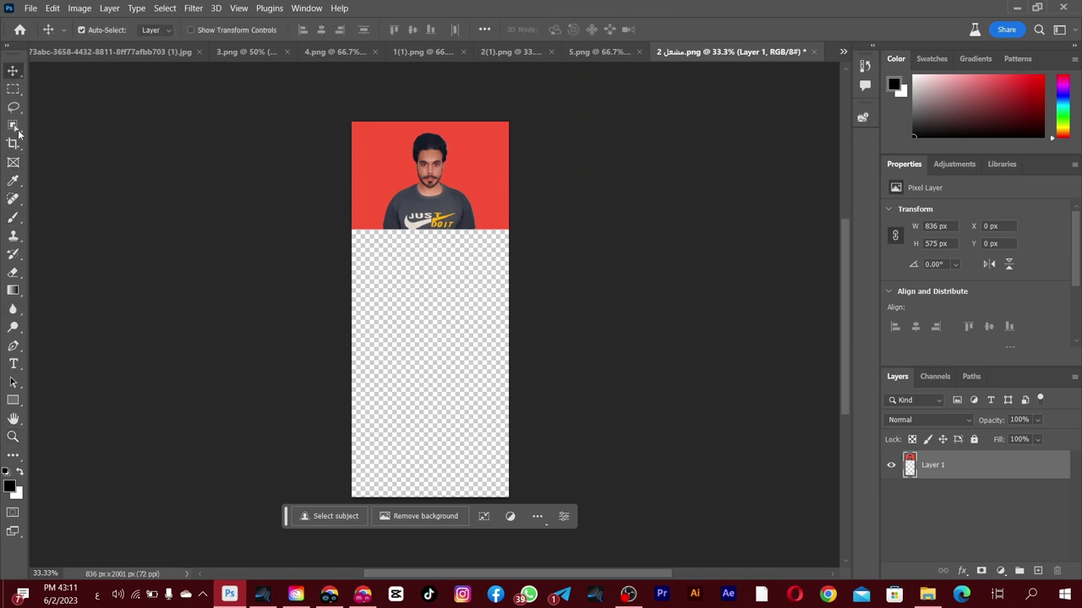
# - Marquee-select the red photo at the top and invert the selection to the empty area
pyautogui.click(18, 94)
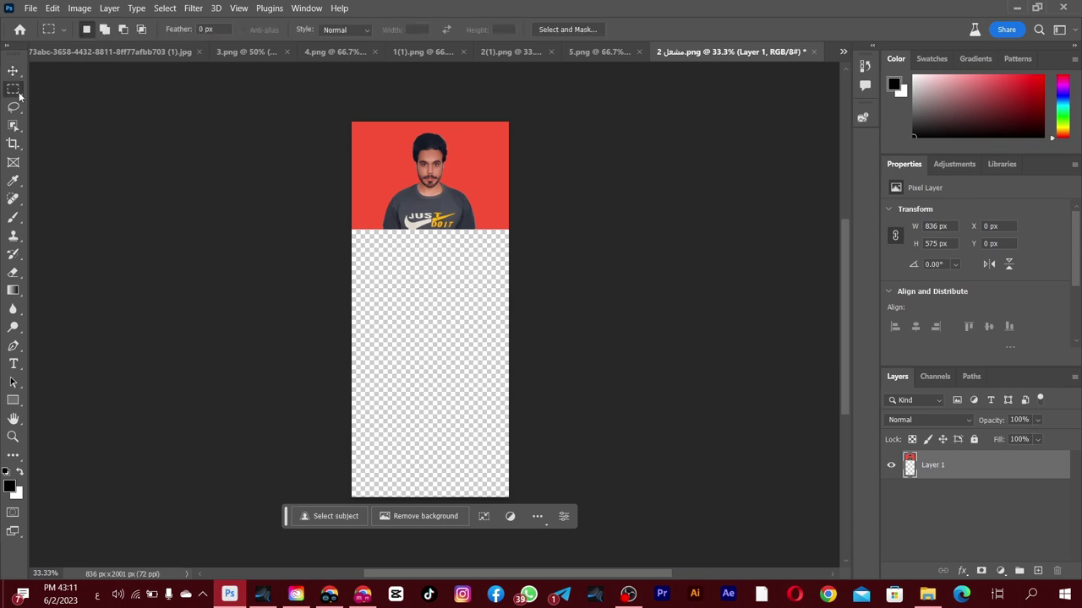
pyautogui.moveTo(353, 121); pyautogui.dragTo(511, 225)
pyautogui.click(164, 8)
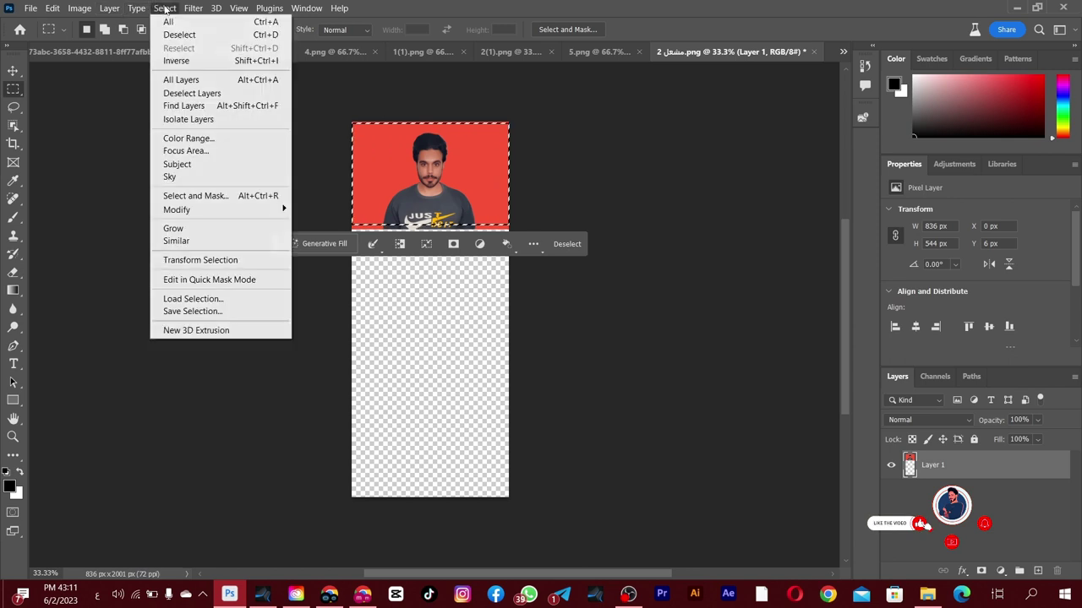
pyautogui.click(187, 60)
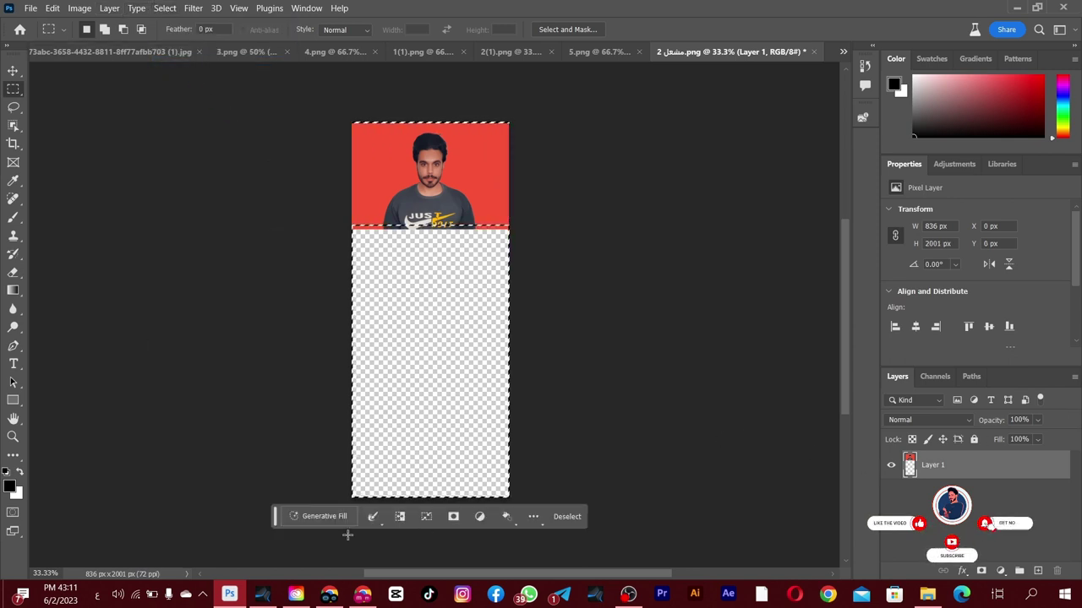
# - Generative Fill the empty area with no prompt and keep variation 3 with grey jeans
pyautogui.click(319, 517)
pyautogui.click(514, 517)
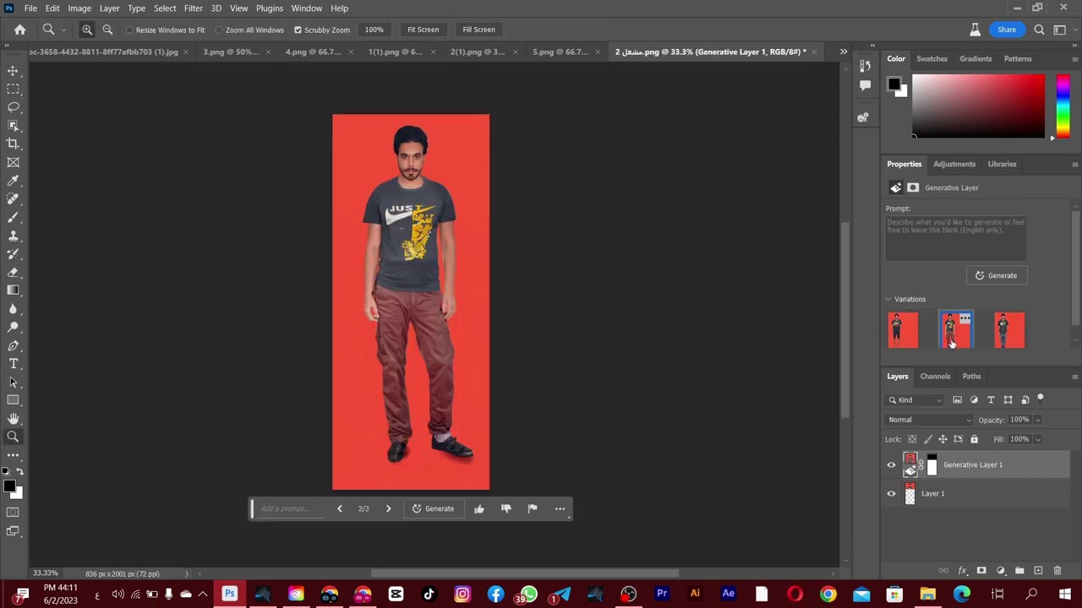
pyautogui.click(425, 207)
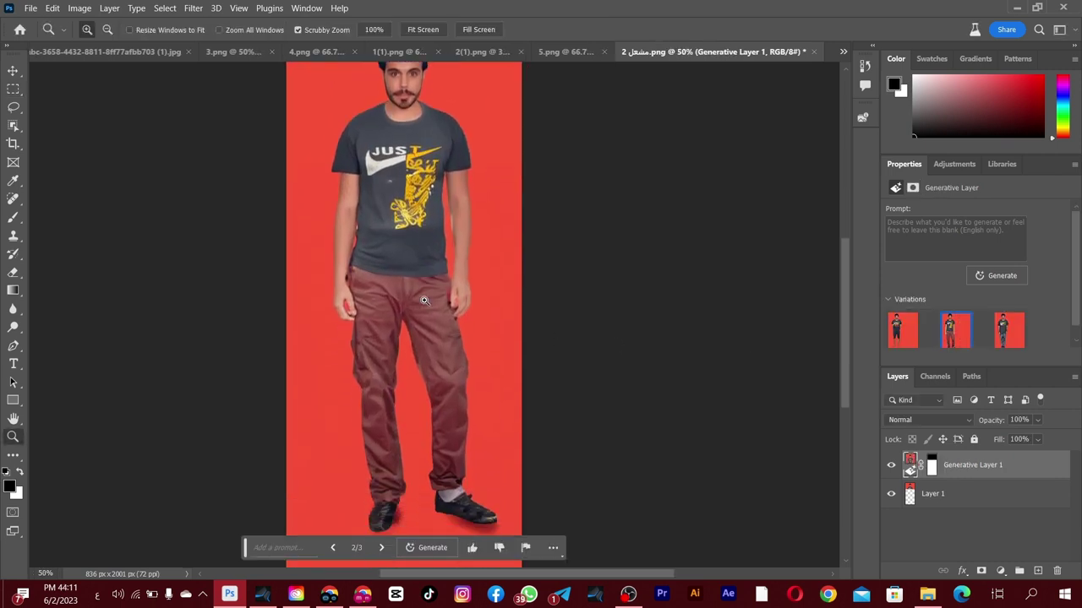
pyautogui.scroll(-2, 453, 454)
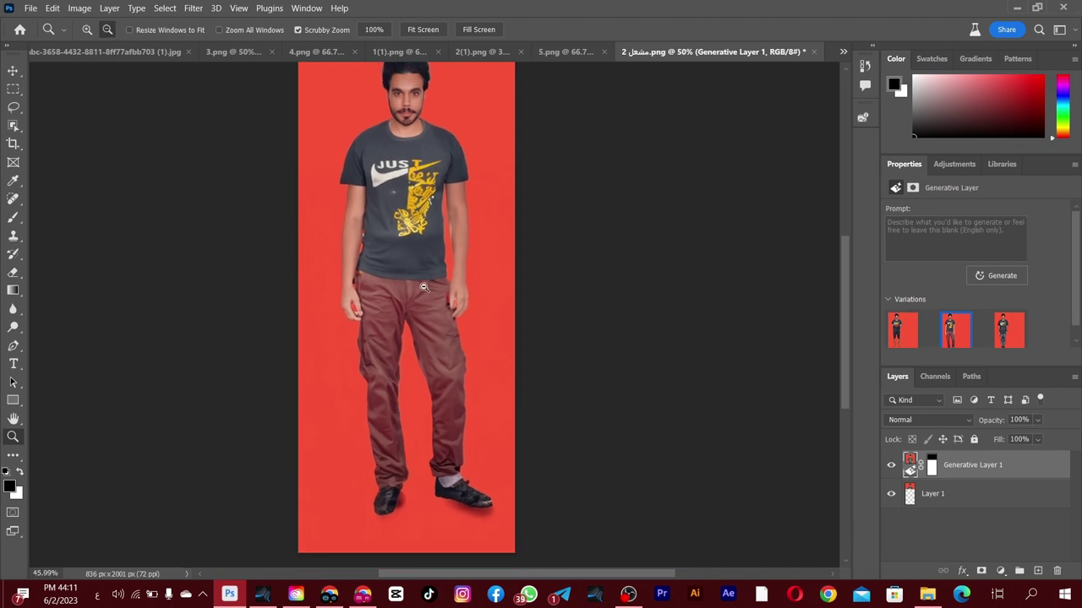
pyautogui.click(1008, 338)
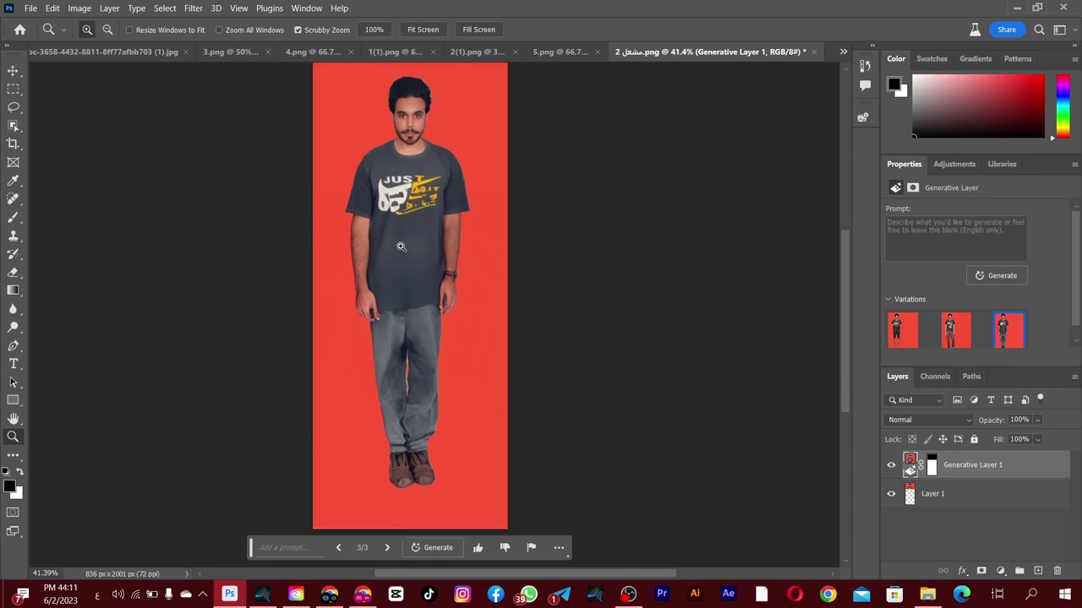
pyautogui.scroll(2, 410, 238)
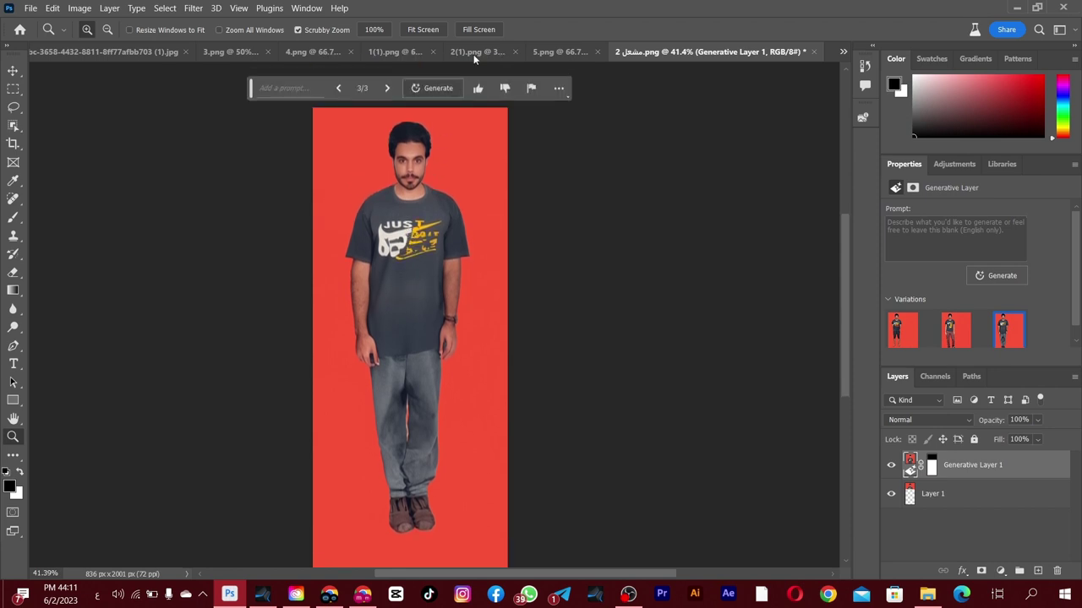
pyautogui.scroll(-1, 437, 223)
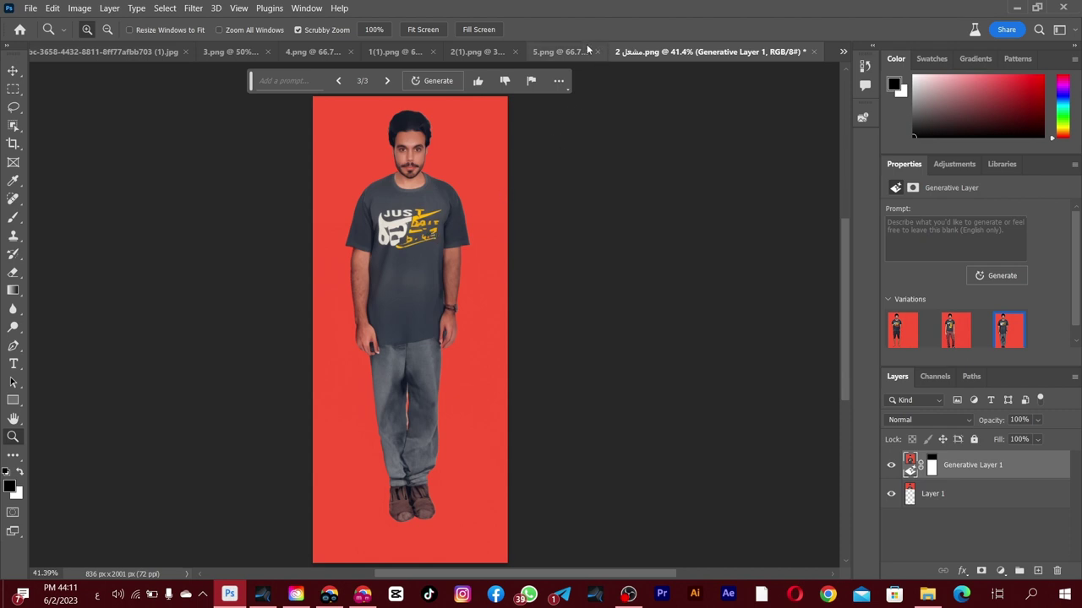
pyautogui.scroll(-1, 421, 348)
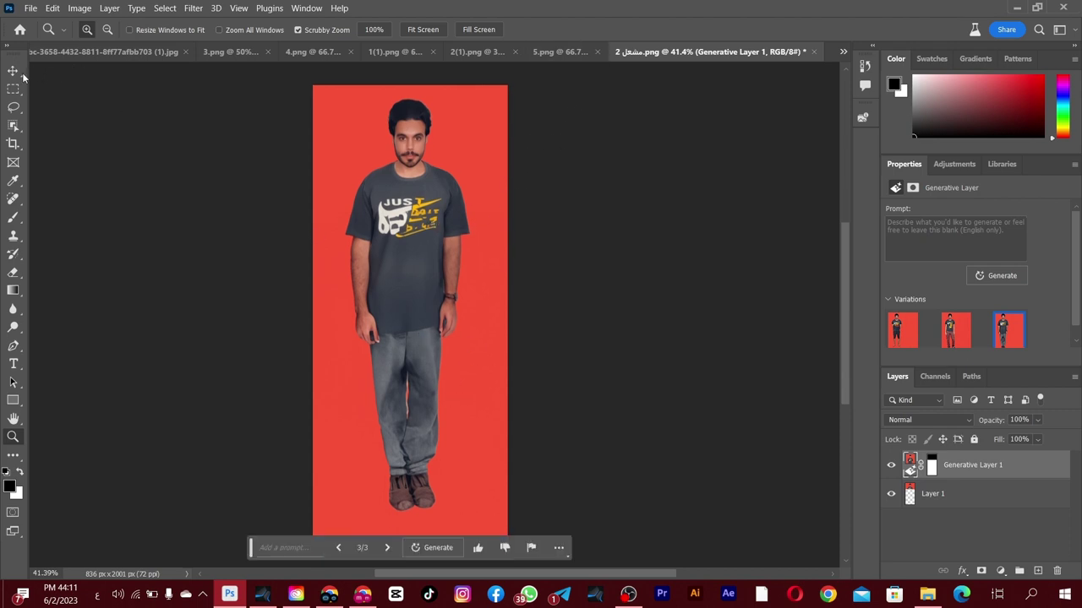
# - Lasso around the t-shirt and generate 'blue jacket' over it
pyautogui.click(14, 107)
pyautogui.moveTo(444, 321); pyautogui.dragTo(365, 241)
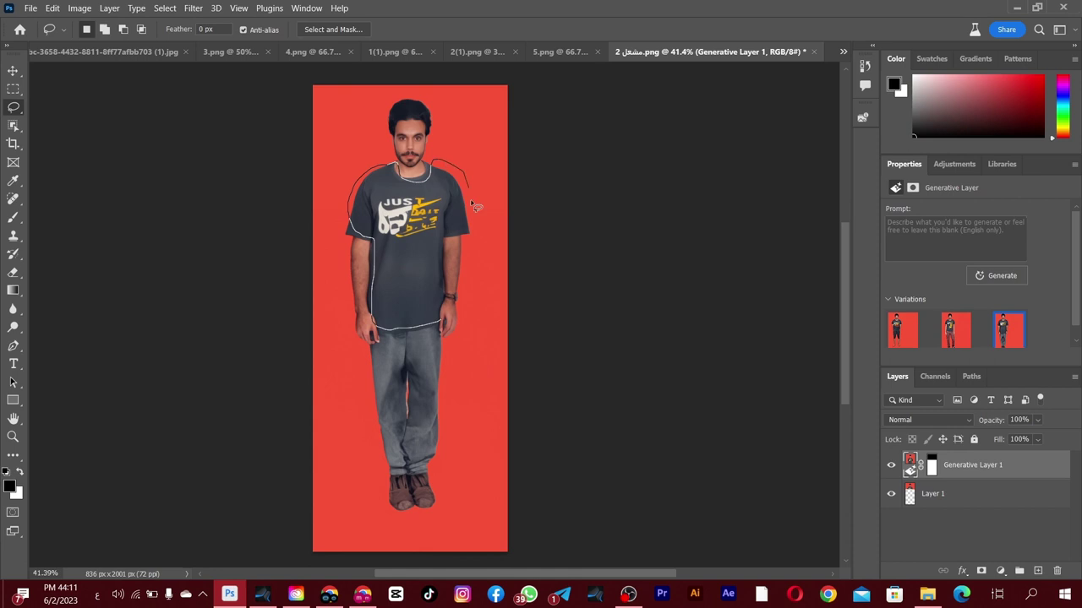
pyautogui.moveTo(424, 330); pyautogui.dragTo(420, 327)
pyautogui.click(322, 350)
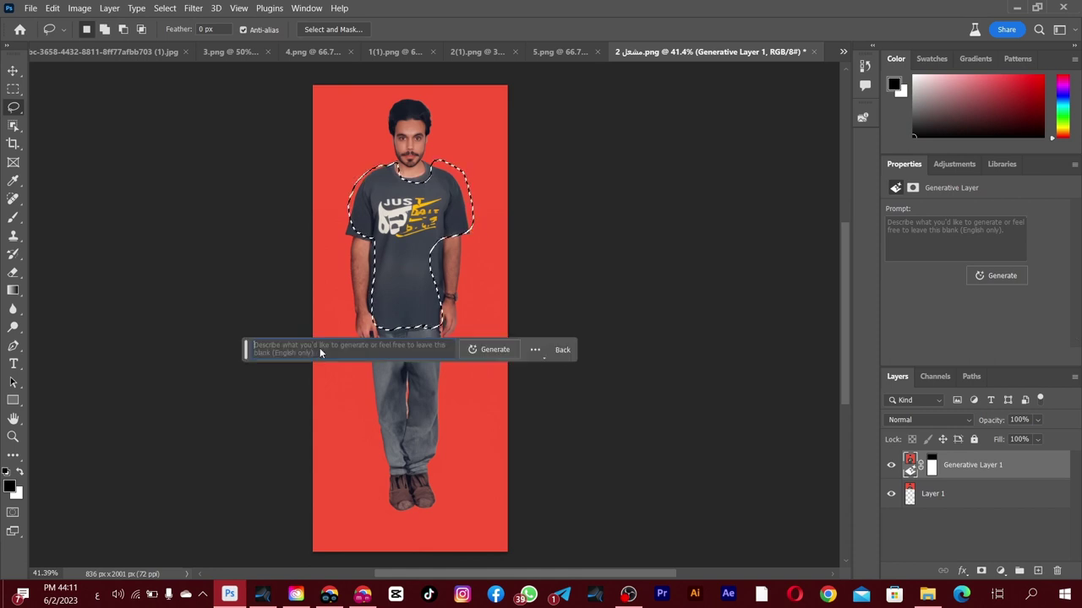
pyautogui.write('blue jacket')
pyautogui.click(493, 349)
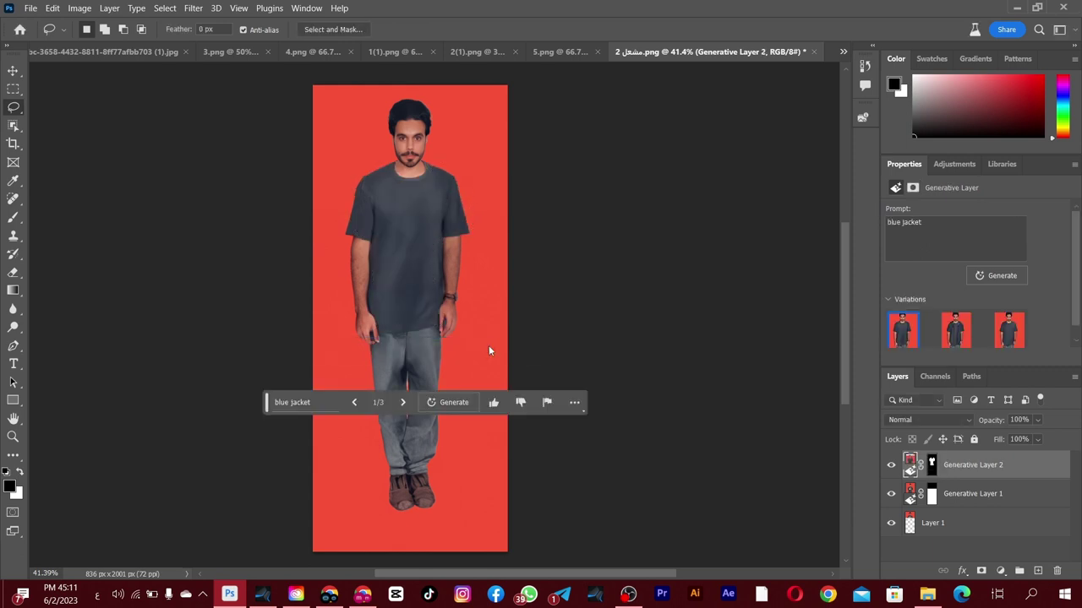
# - Browse the jacket variations and keep the third, the plain dark t-shirt
pyautogui.click(954, 334)
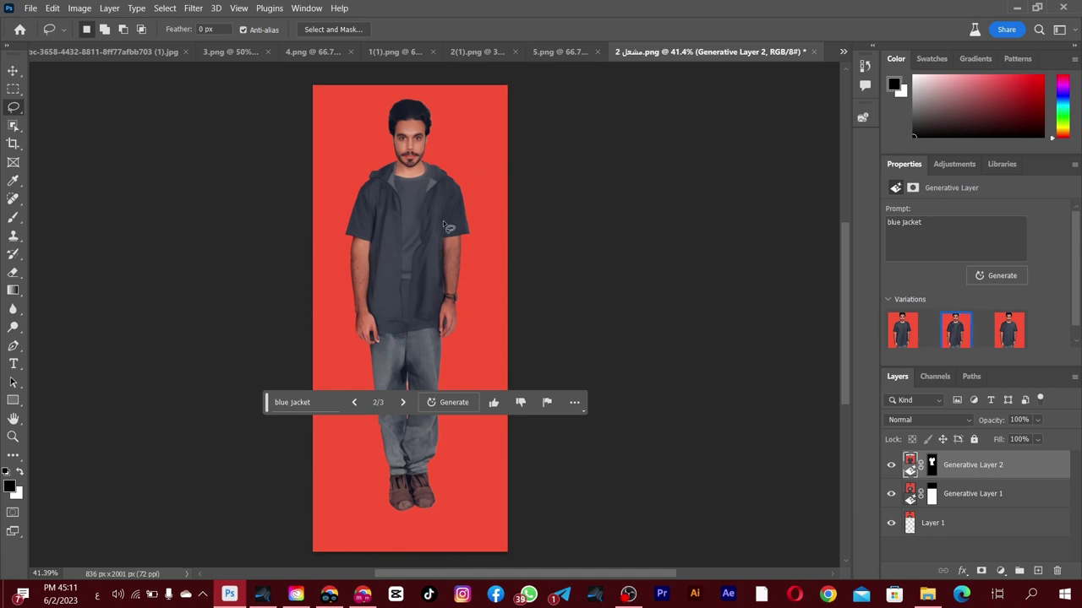
pyautogui.click(1008, 341)
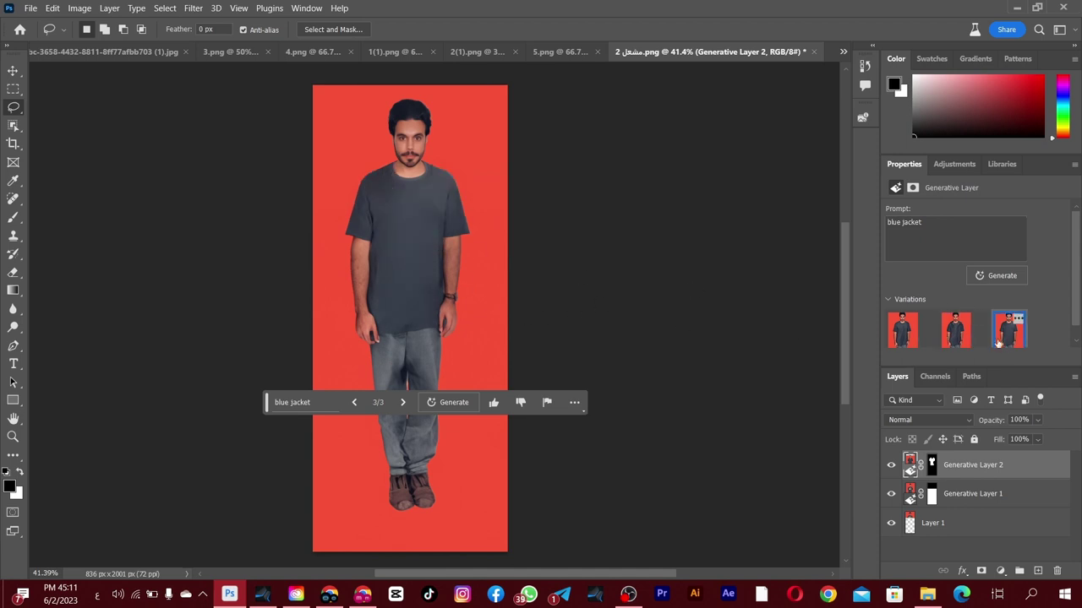
pyautogui.click(897, 338)
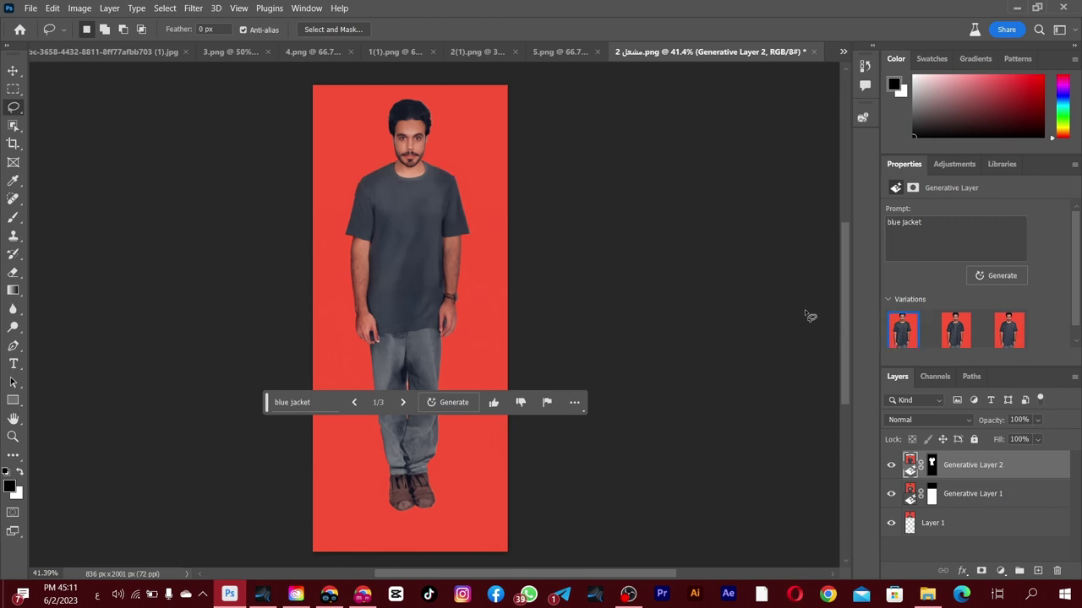
pyautogui.moveTo(956, 329)
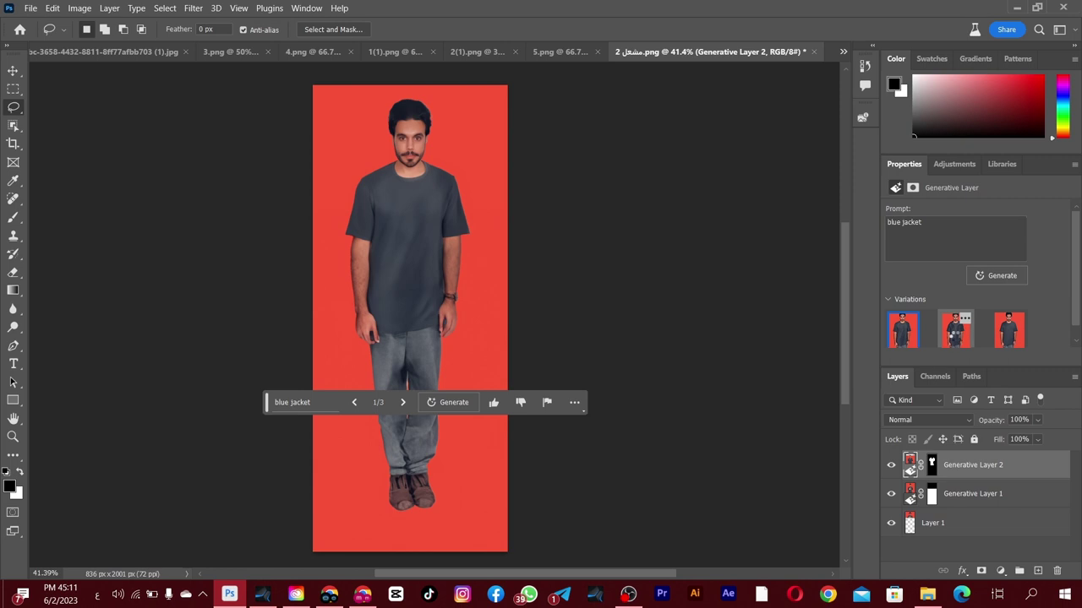
pyautogui.click(1009, 330)
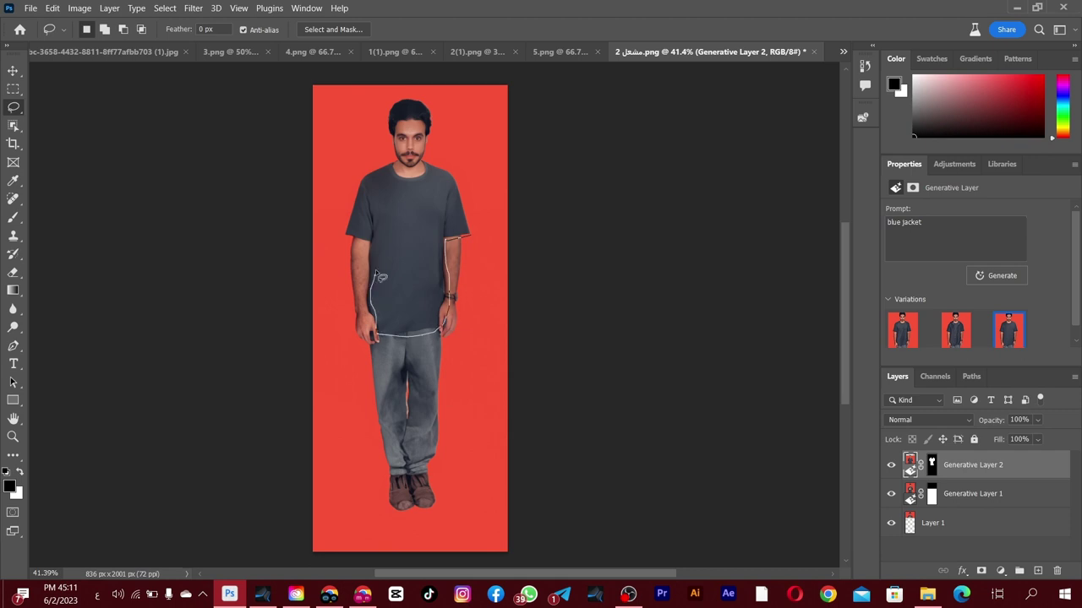
# - Regenerate the traced shirt as 'blue shirt' and choose the third, an open-collar button-up shirt
pyautogui.moveTo(353, 205)
pyautogui.mouseDown()
pyautogui.moveTo(408, 173)
pyautogui.moveTo(467, 251)
pyautogui.moveTo(458, 245)
pyautogui.mouseUp()
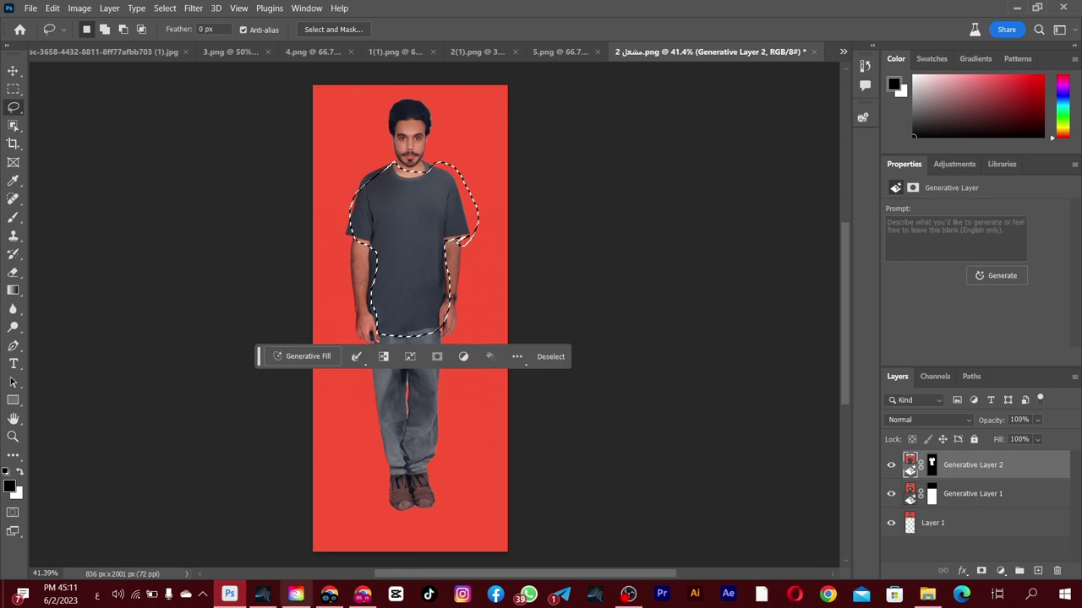
pyautogui.click(550, 357)
pyautogui.write('blue shirt')
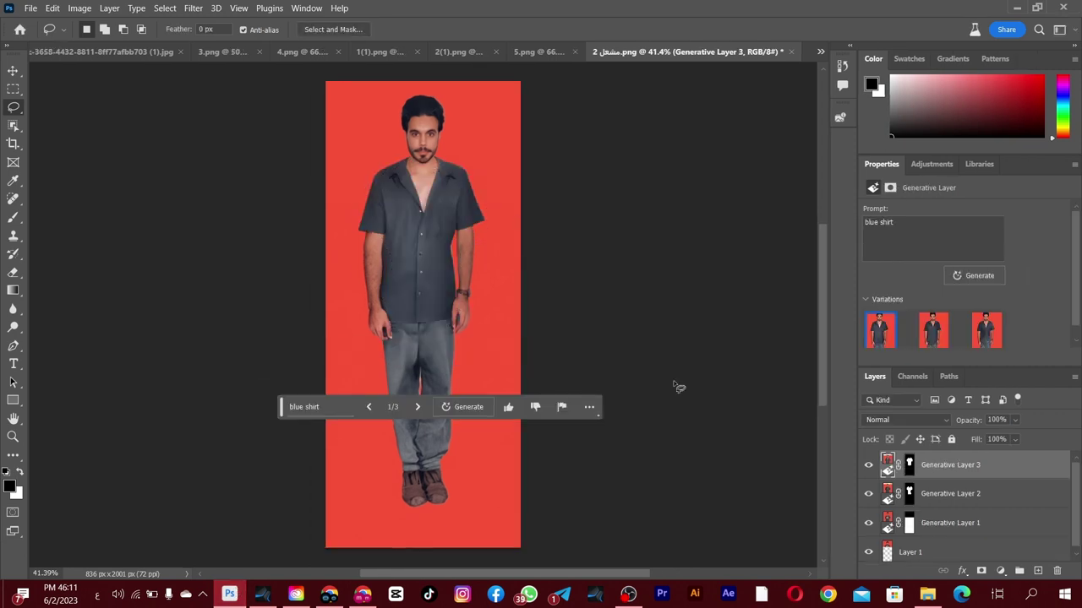
pyautogui.click(930, 337)
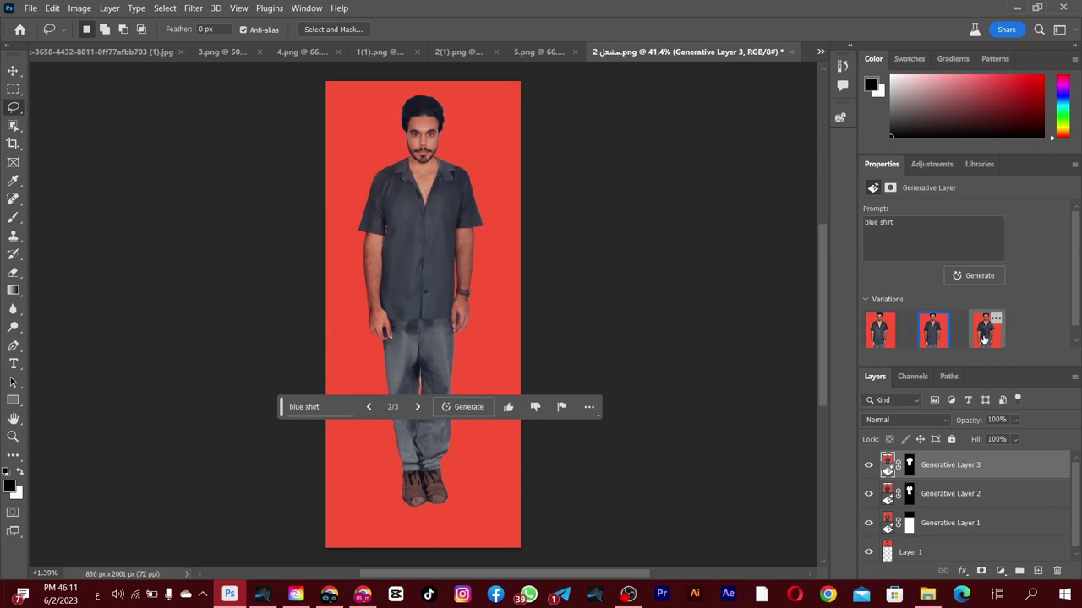
pyautogui.click(986, 330)
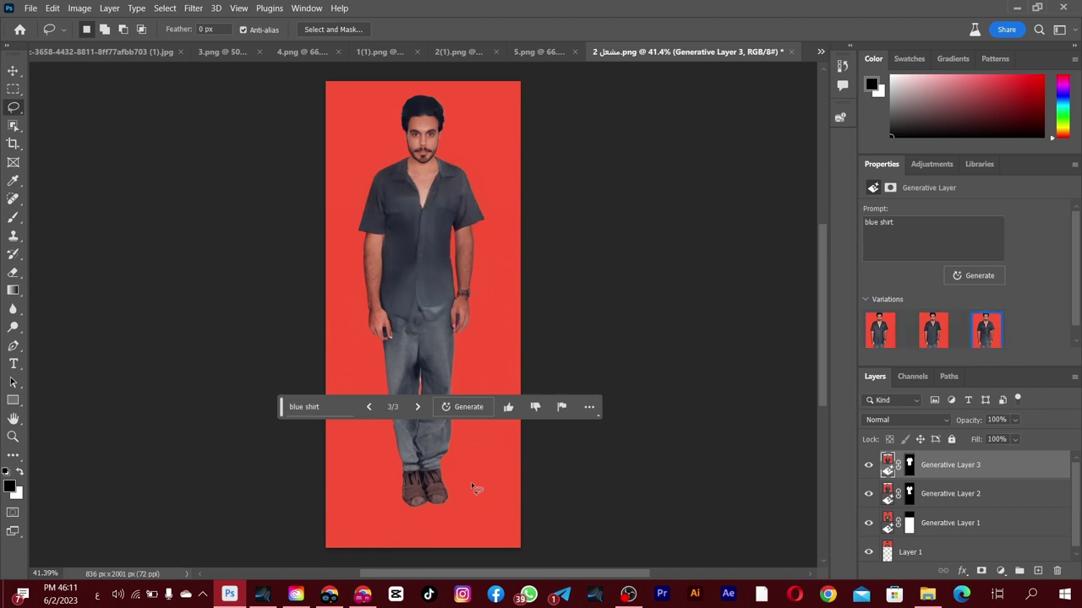
pyautogui.click(450, 474)
# - Trace the lower legs and feet, generate 'Sports shoes', and keep variation 1 with white sneakers
pyautogui.moveTo(391, 482); pyautogui.dragTo(448, 509)
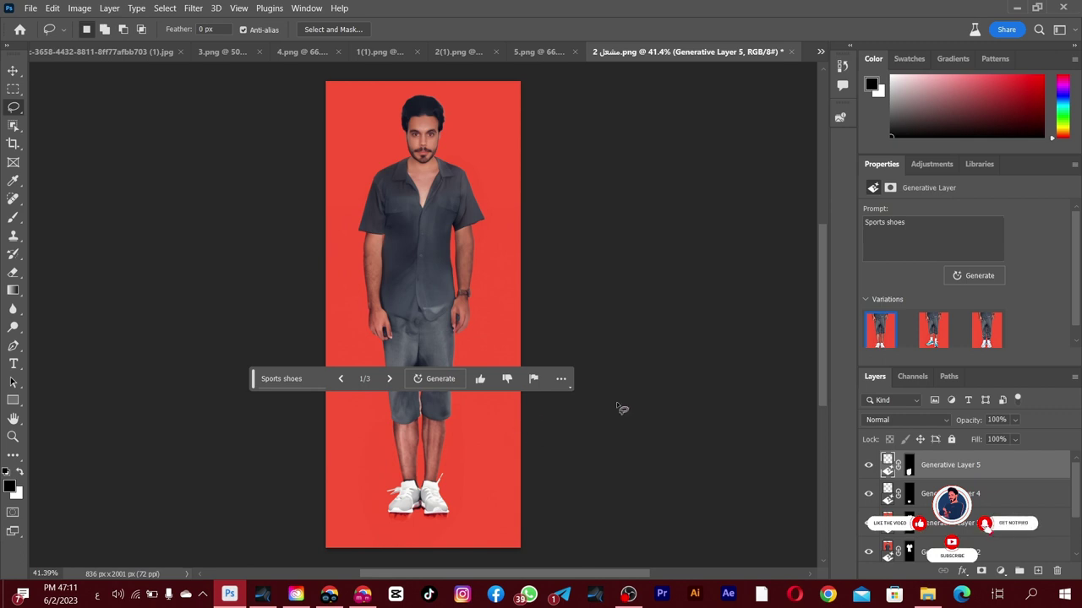
pyautogui.click(931, 338)
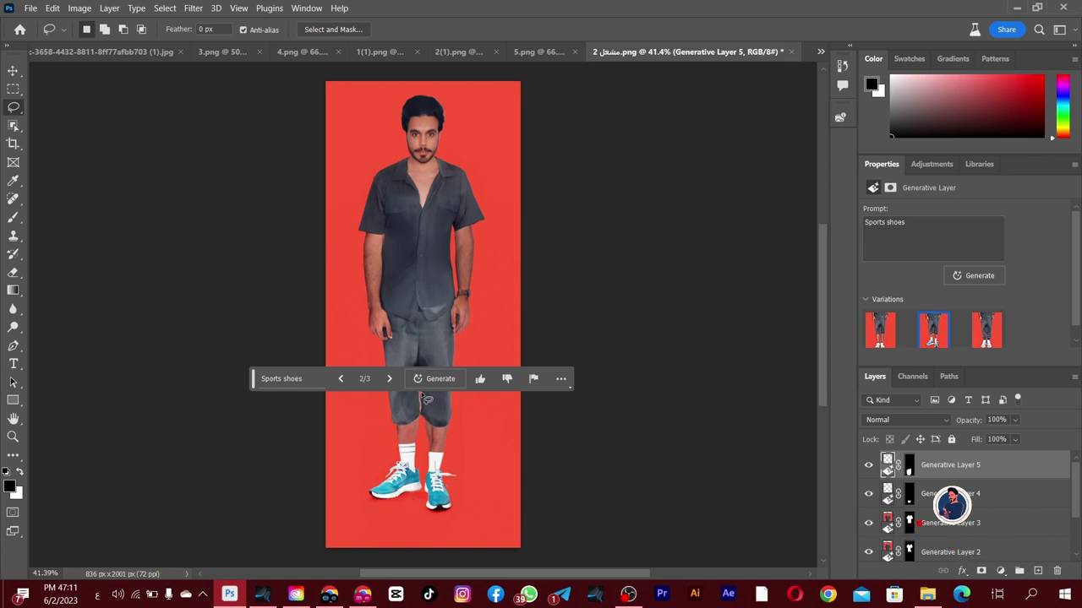
pyautogui.moveTo(985, 330)
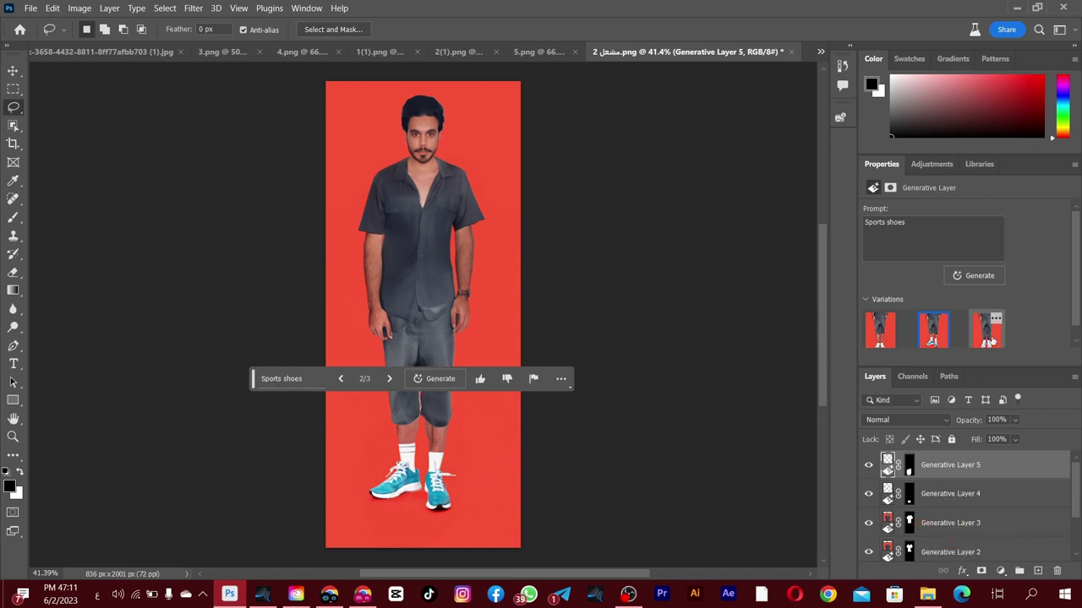
pyautogui.click(993, 339)
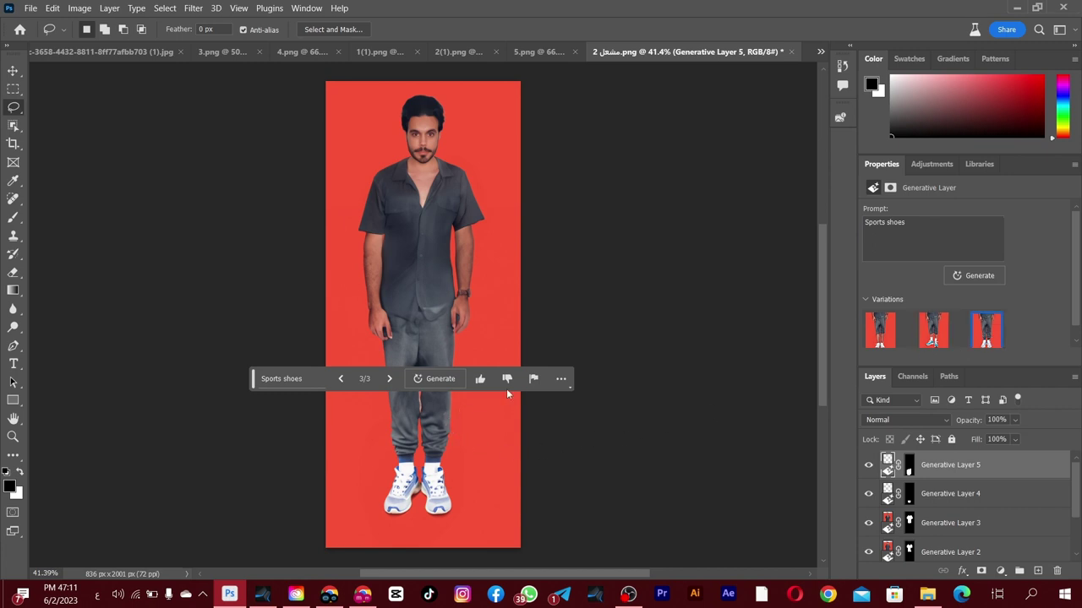
pyautogui.click(936, 340)
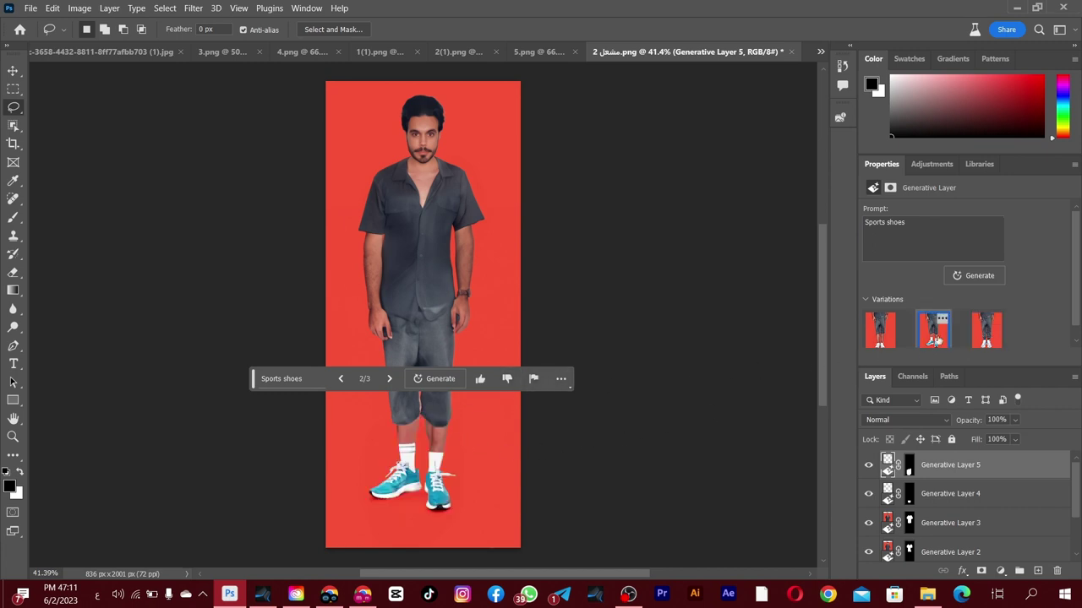
pyautogui.click(879, 340)
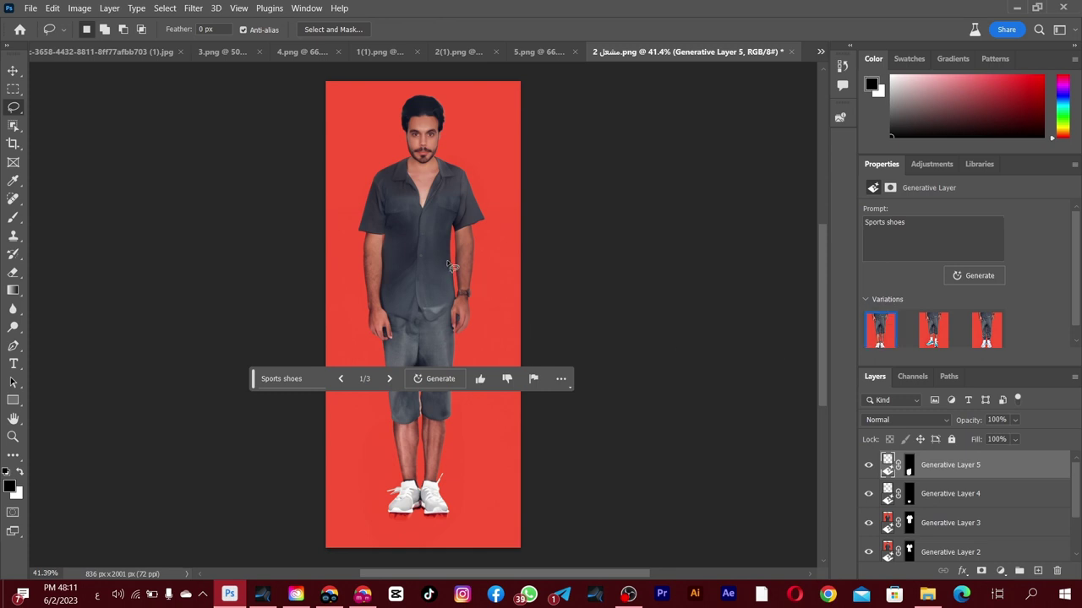
# - Zoom in on the shirt, then zoom out to see the whole lower body
pyautogui.click(13, 436)
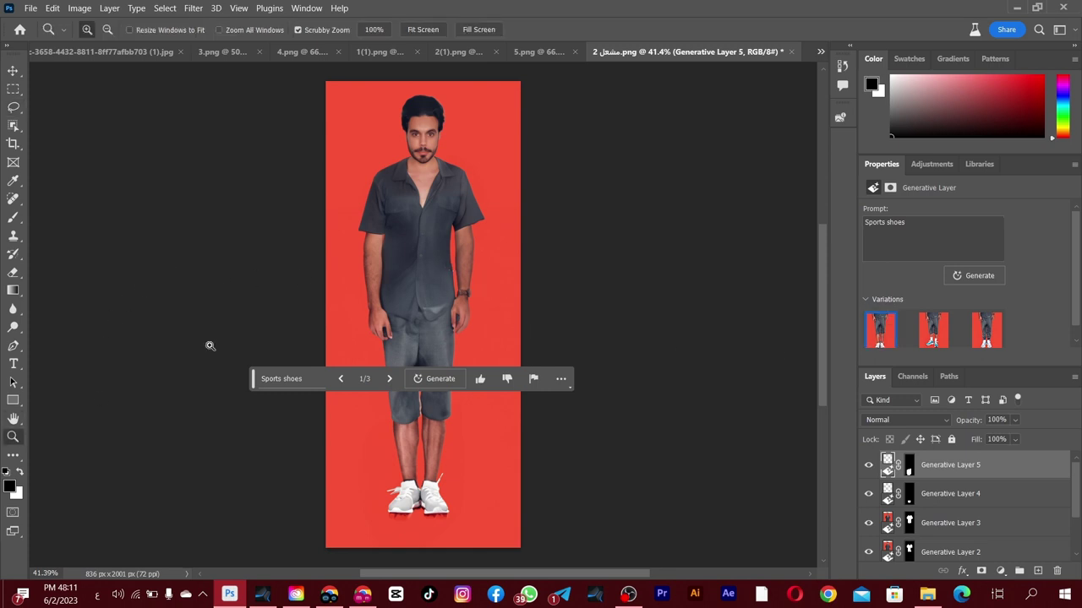
pyautogui.moveTo(423, 247)
pyautogui.mouseDown()
pyautogui.moveTo(427, 169)
pyautogui.moveTo(426, 459)
pyautogui.moveTo(441, 492)
pyautogui.mouseUp()
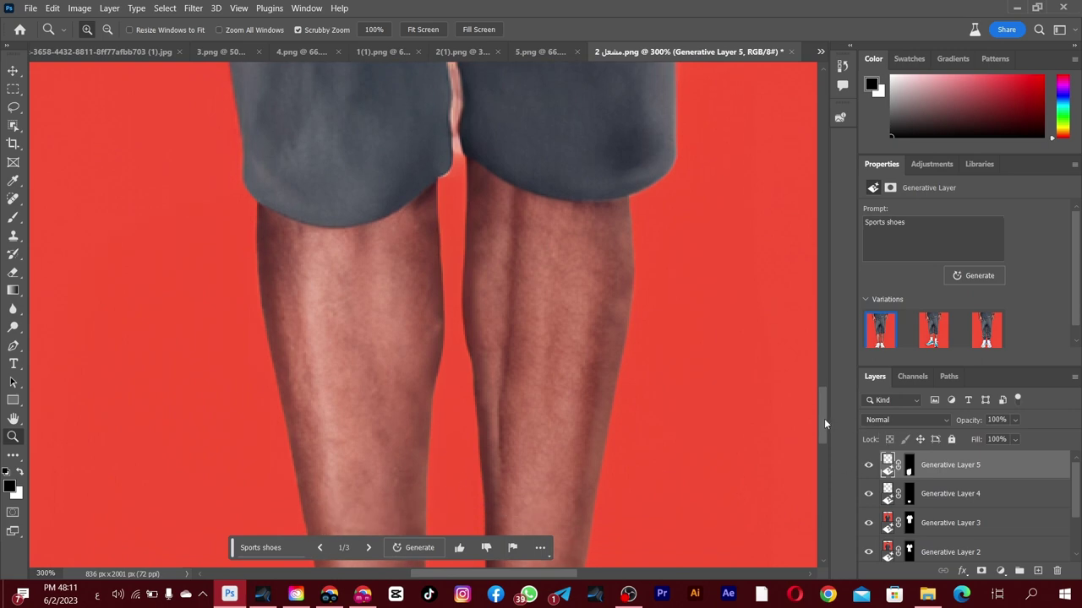
pyautogui.moveTo(826, 424); pyautogui.dragTo(826, 473)
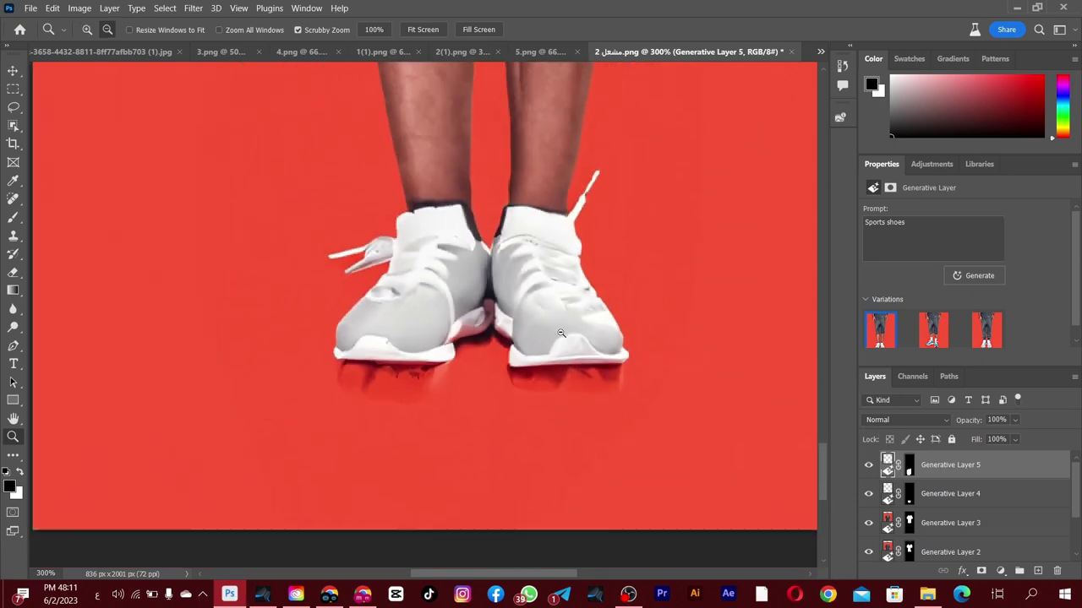
pyautogui.keyDown('alt'); pyautogui.click(560, 333); pyautogui.keyUp('alt')
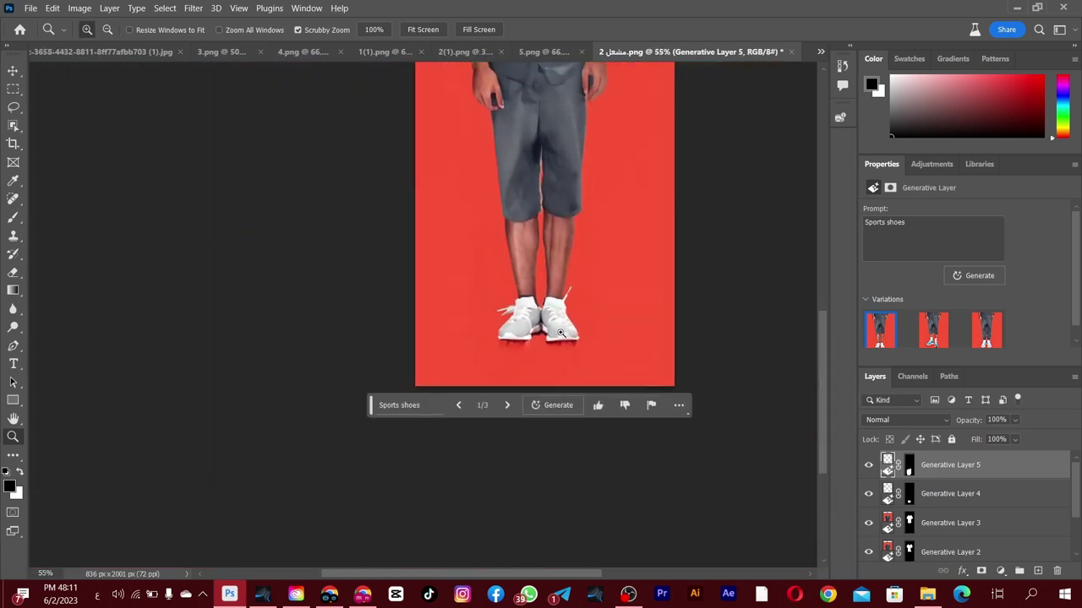
pyautogui.moveTo(824, 342); pyautogui.dragTo(849, 244)
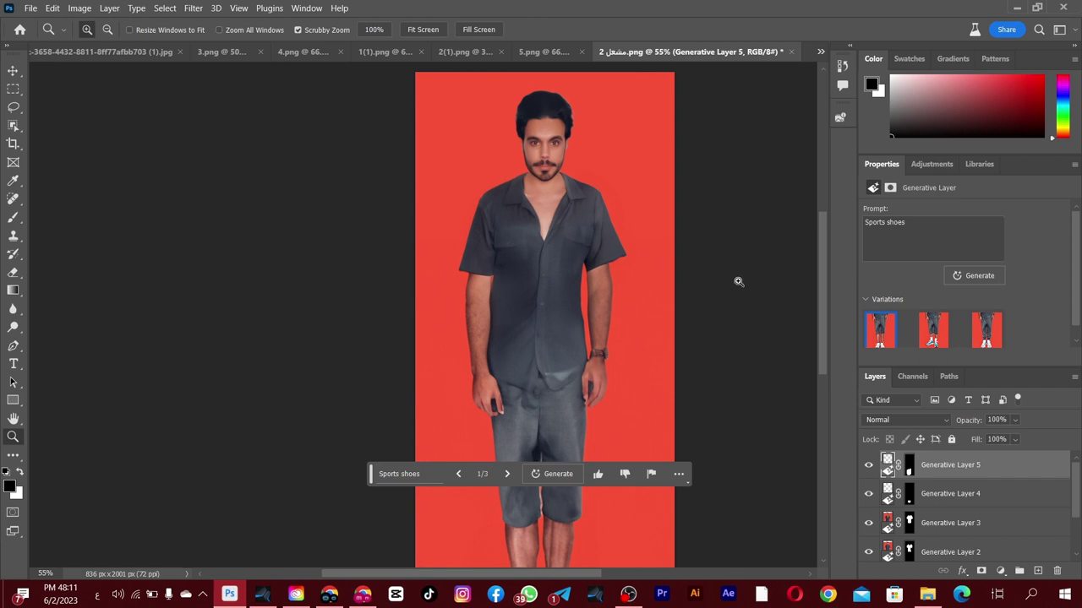
# - Switch the sports-shoes fill to variation 3/3, grey joggers with white-and-blue sneakers, then zoom to the face
pyautogui.click(931, 335)
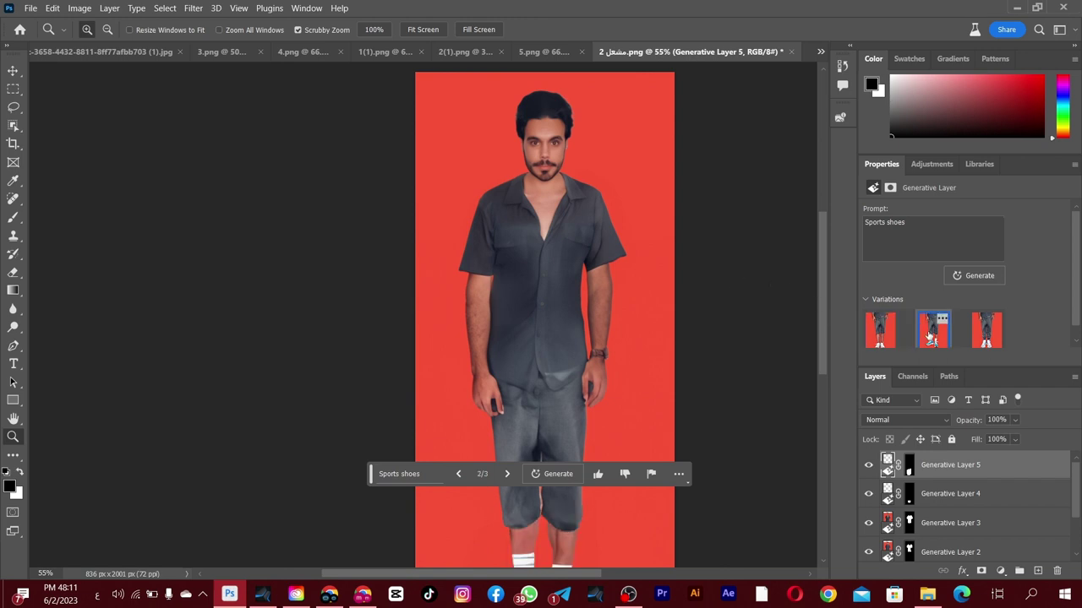
pyautogui.scroll(-2, 614, 311)
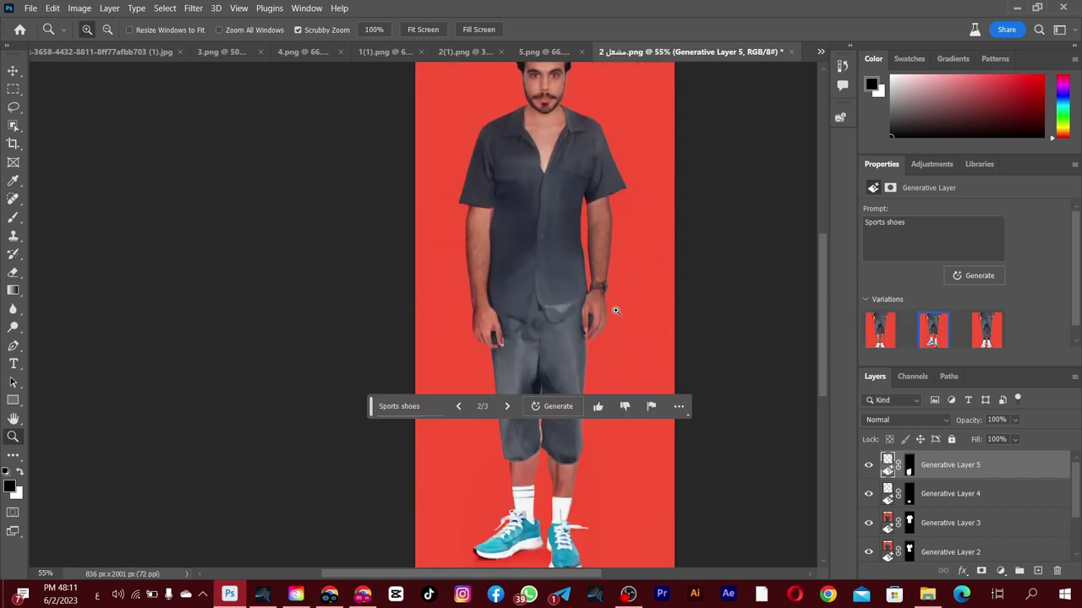
pyautogui.scroll(1, 616, 311)
pyautogui.scroll(1, 616, 311)
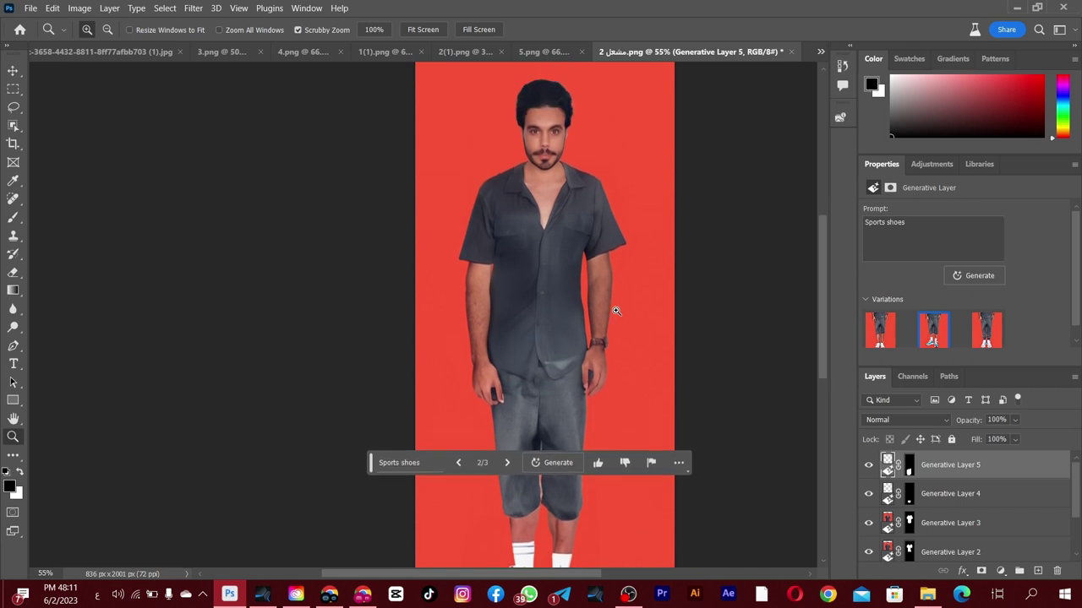
pyautogui.click(991, 338)
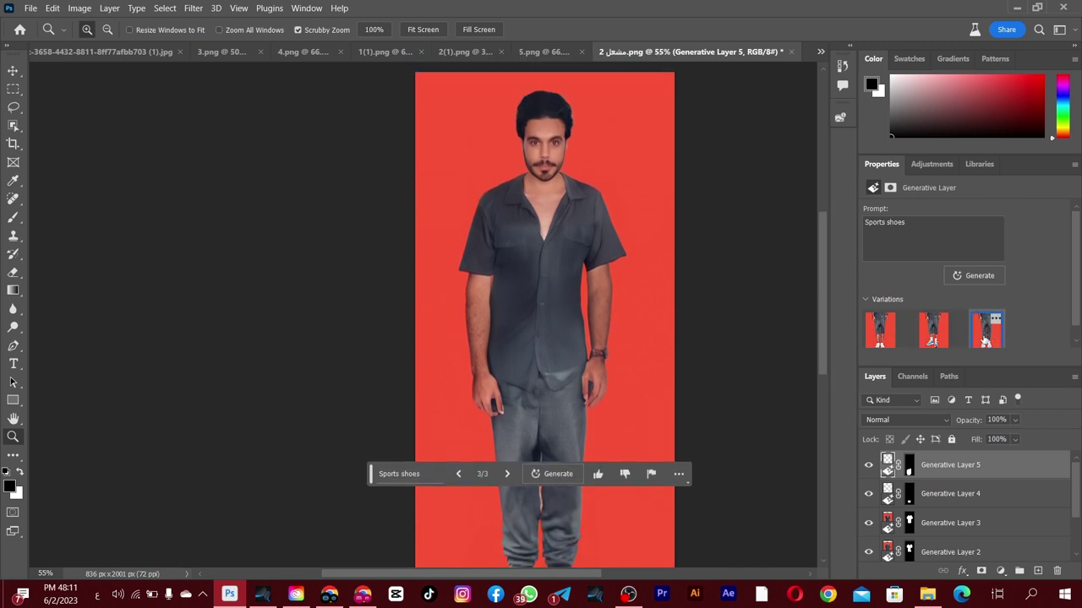
pyautogui.scroll(-2, 660, 337)
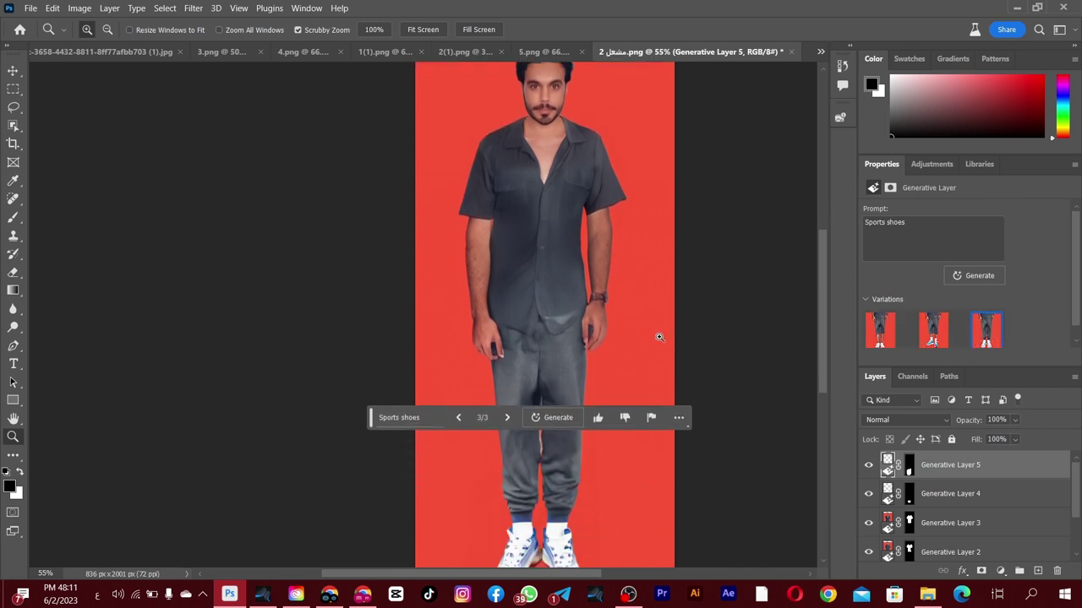
pyautogui.scroll(-1, 659, 337)
pyautogui.scroll(-1, 656, 351)
pyautogui.scroll(-1, 659, 354)
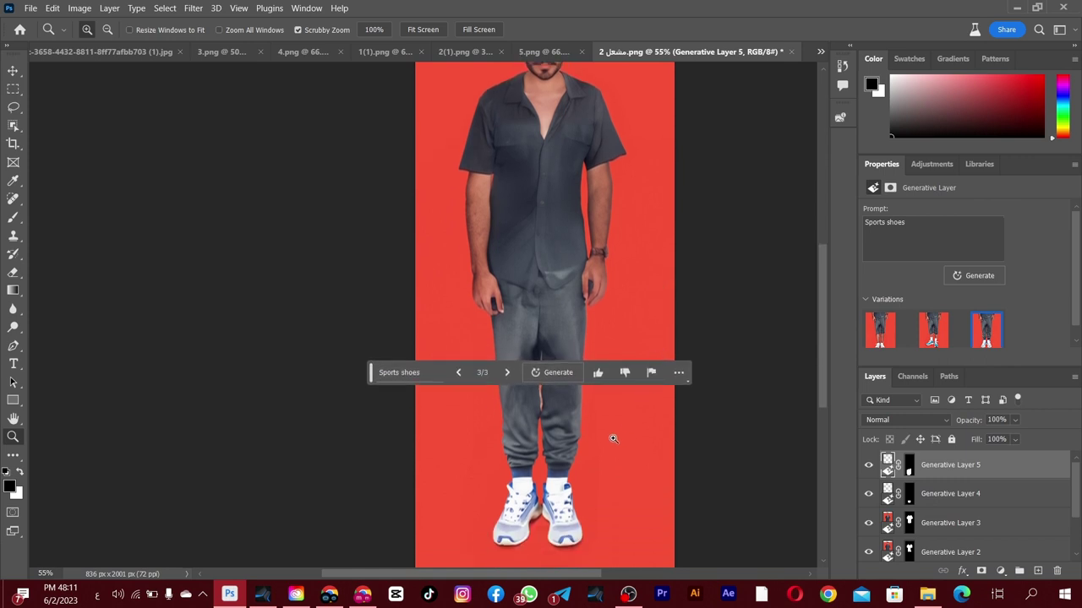
pyautogui.scroll(1, 611, 437)
pyautogui.scroll(1, 614, 431)
pyautogui.scroll(1, 651, 135)
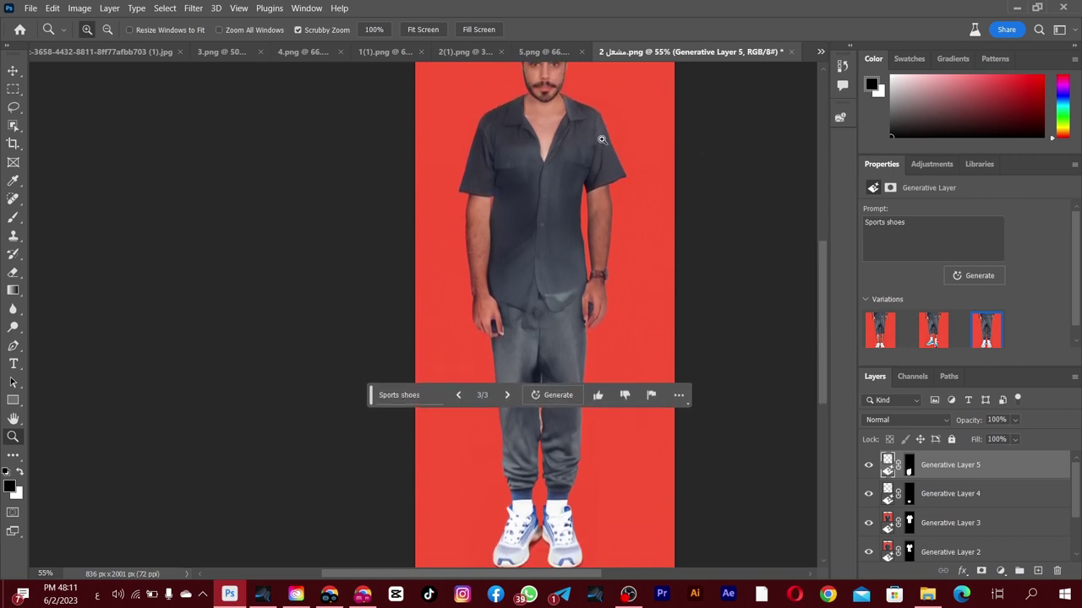
pyautogui.scroll(2, 608, 166)
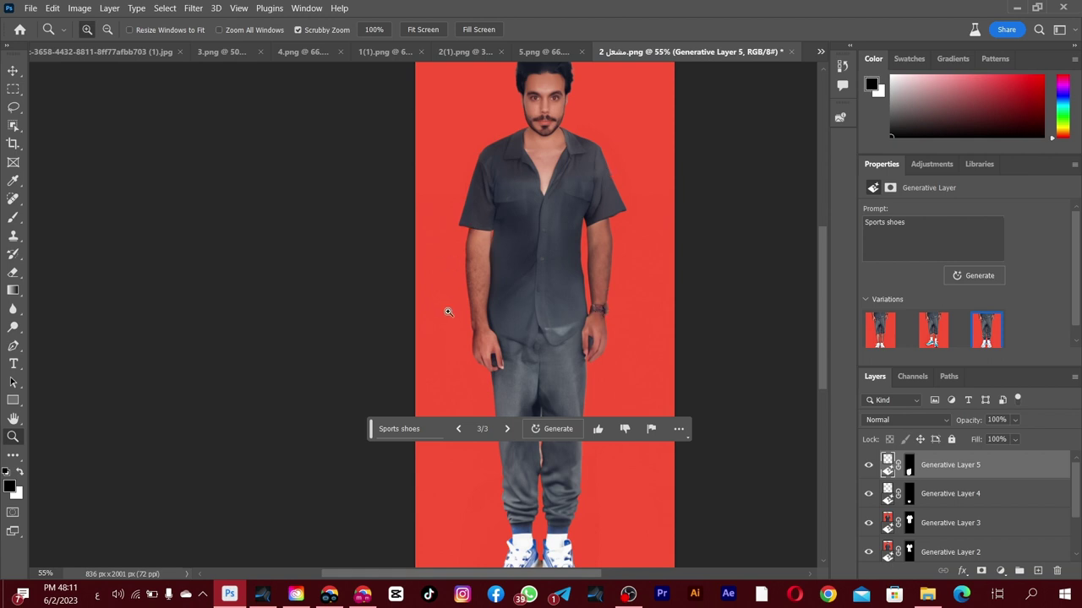
pyautogui.scroll(1, 577, 317)
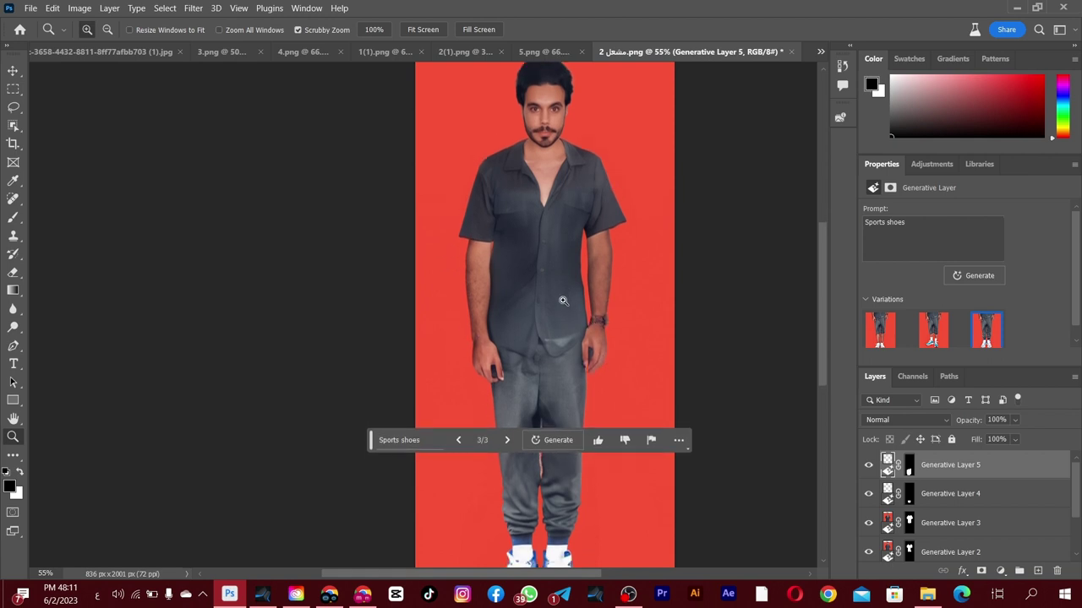
pyautogui.click(553, 143)
pyautogui.click(553, 144)
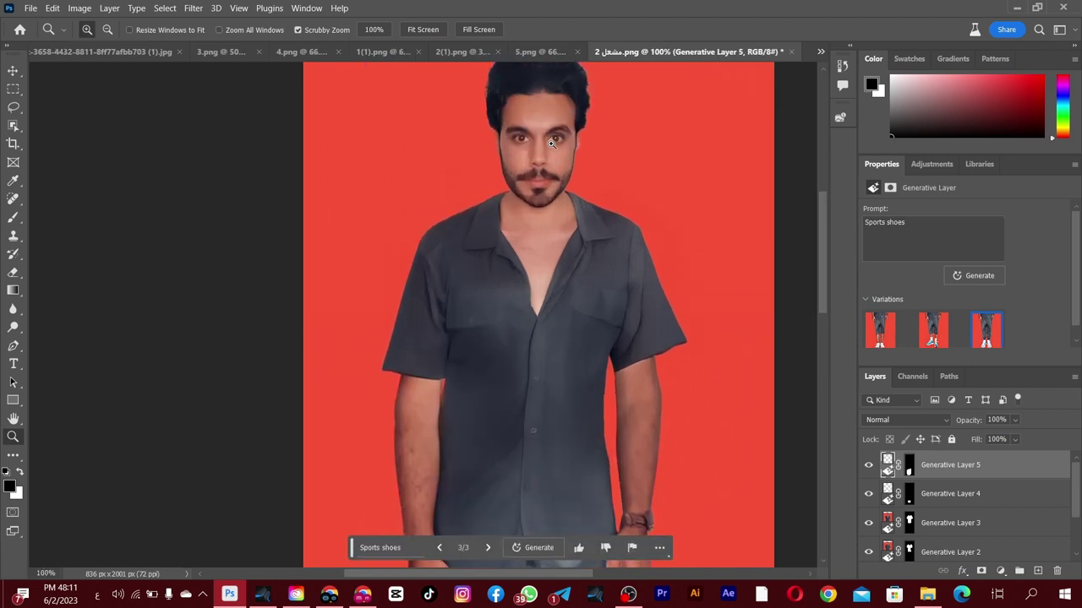
# - Lasso the chin and jaw and generate a 'beard' there
pyautogui.click(24, 107)
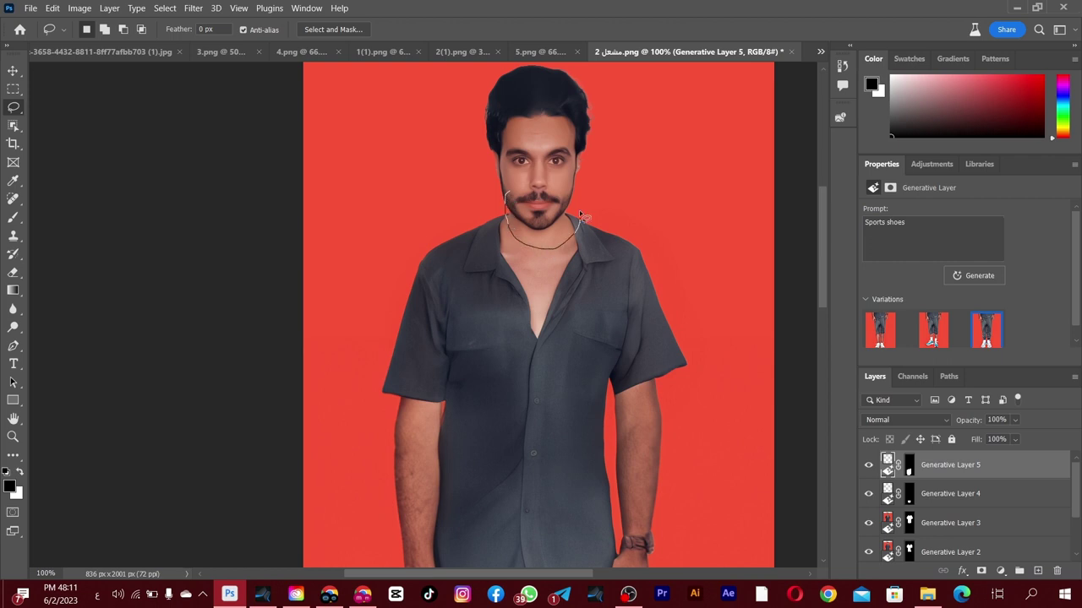
pyautogui.moveTo(580, 216); pyautogui.dragTo(577, 180)
pyautogui.click(468, 245)
pyautogui.write('beard')
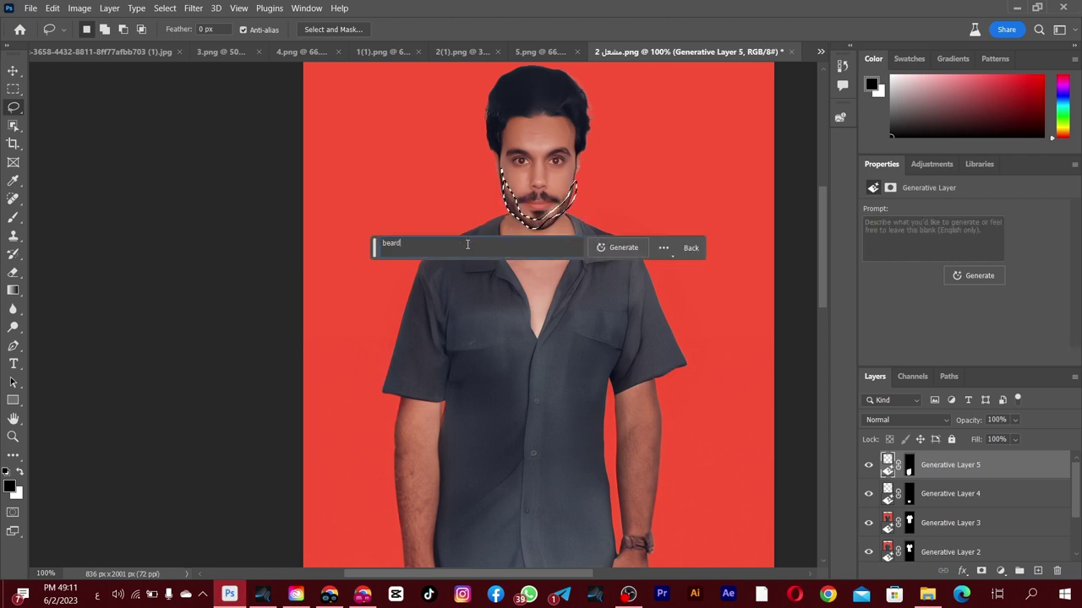
pyautogui.click(610, 249)
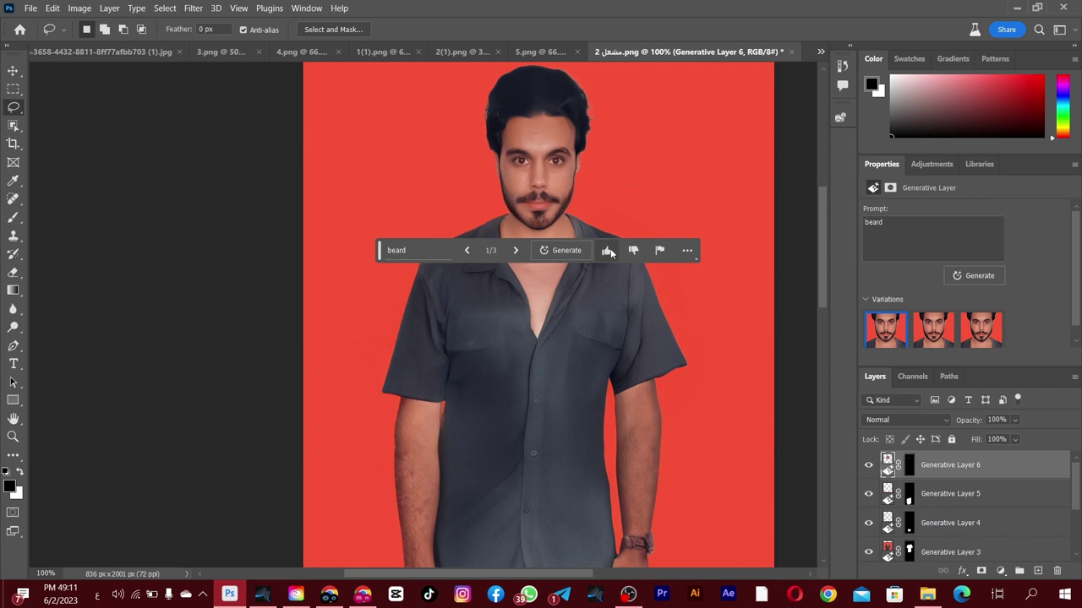
# - Compare the beard variations, keep the second, and toggle the layer to check it
pyautogui.scroll(1, 718, 262)
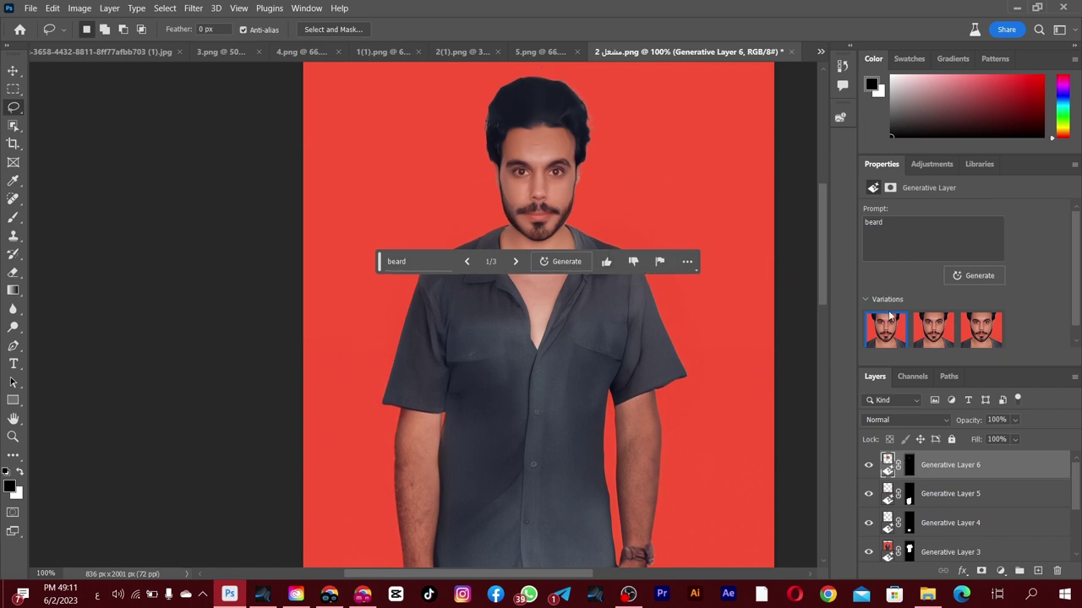
pyautogui.click(922, 326)
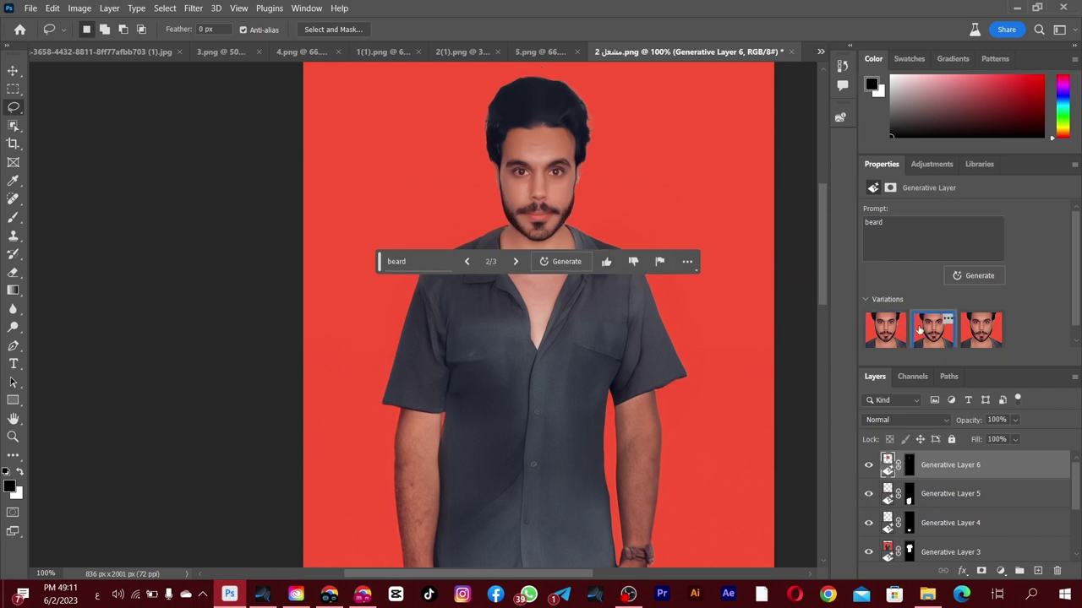
pyautogui.click(978, 338)
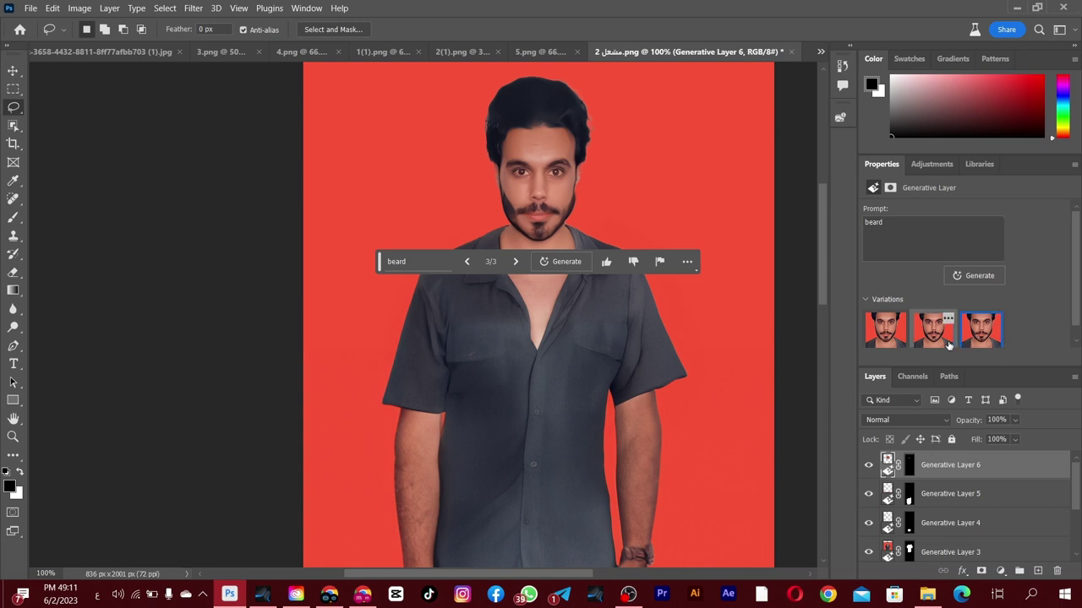
pyautogui.click(946, 343)
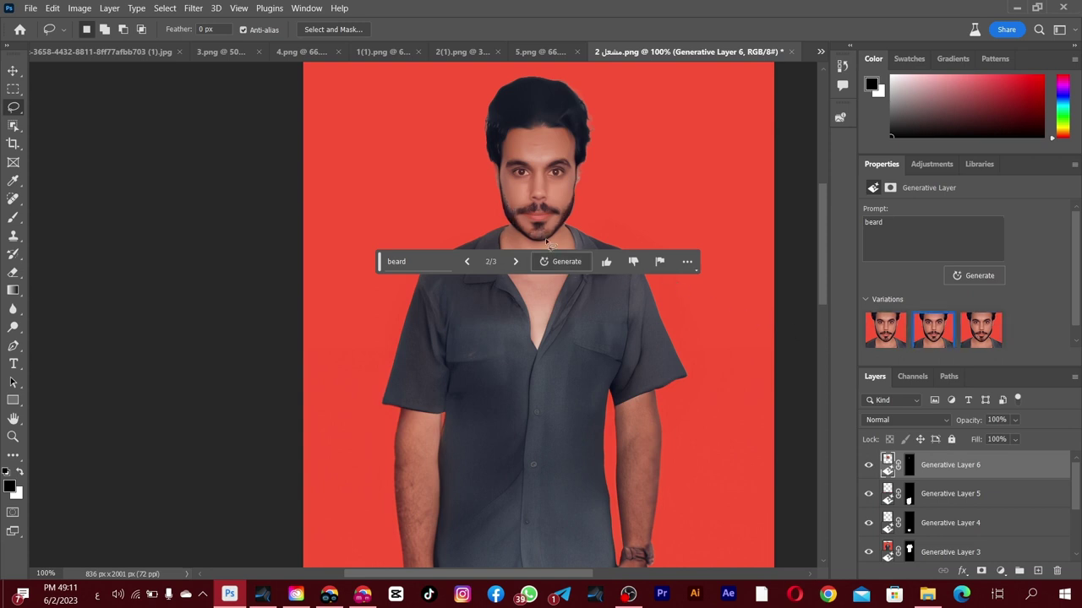
pyautogui.click(870, 465)
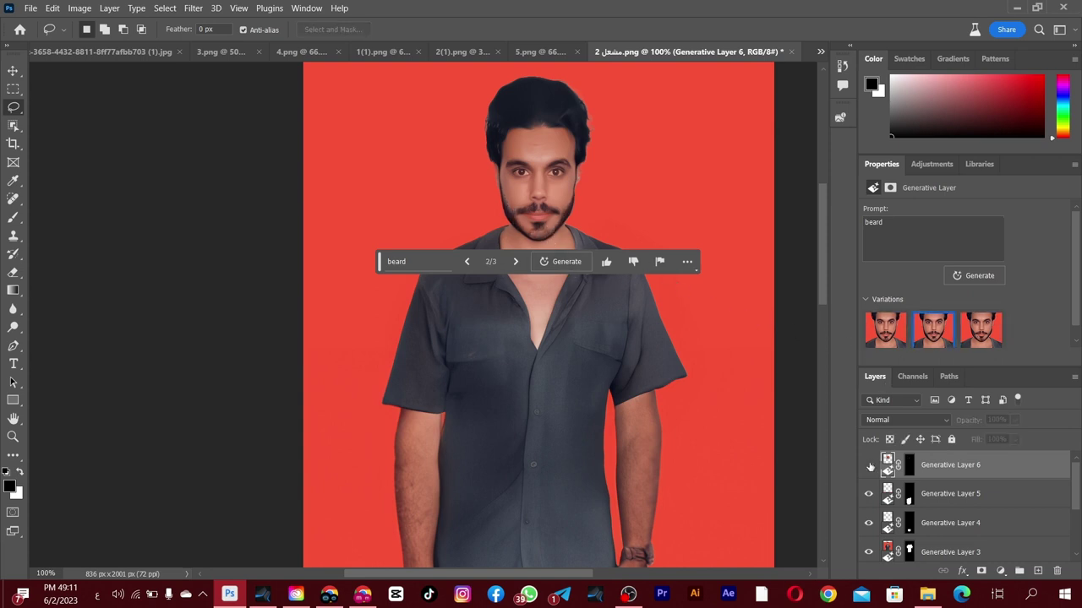
pyautogui.click(870, 466)
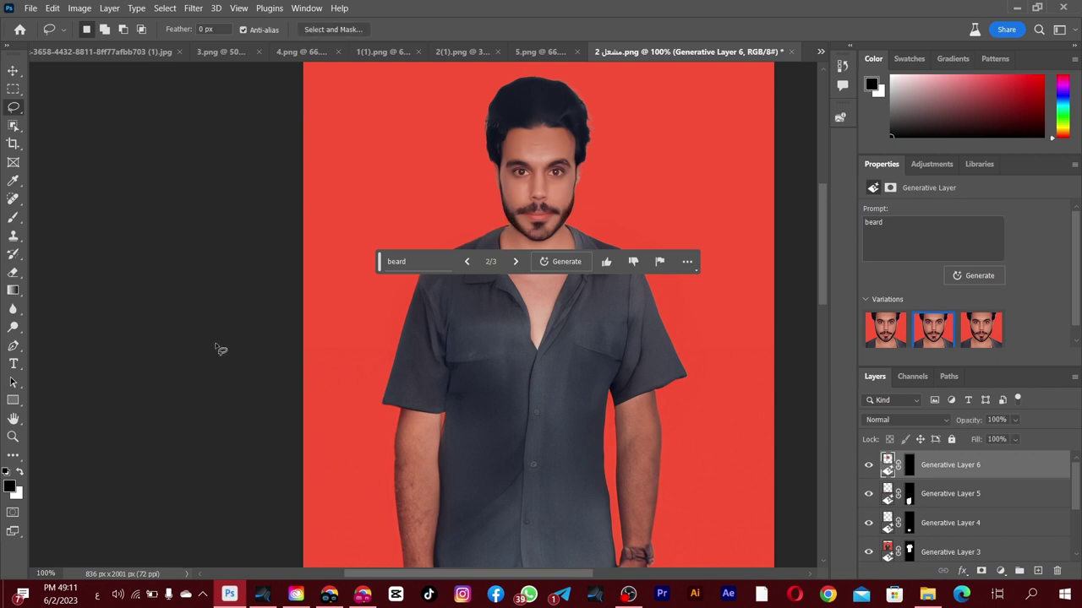
# - Zoom out to view the full portrait, then zoom back in on the bearded face
pyautogui.click(14, 419)
pyautogui.click(13, 437)
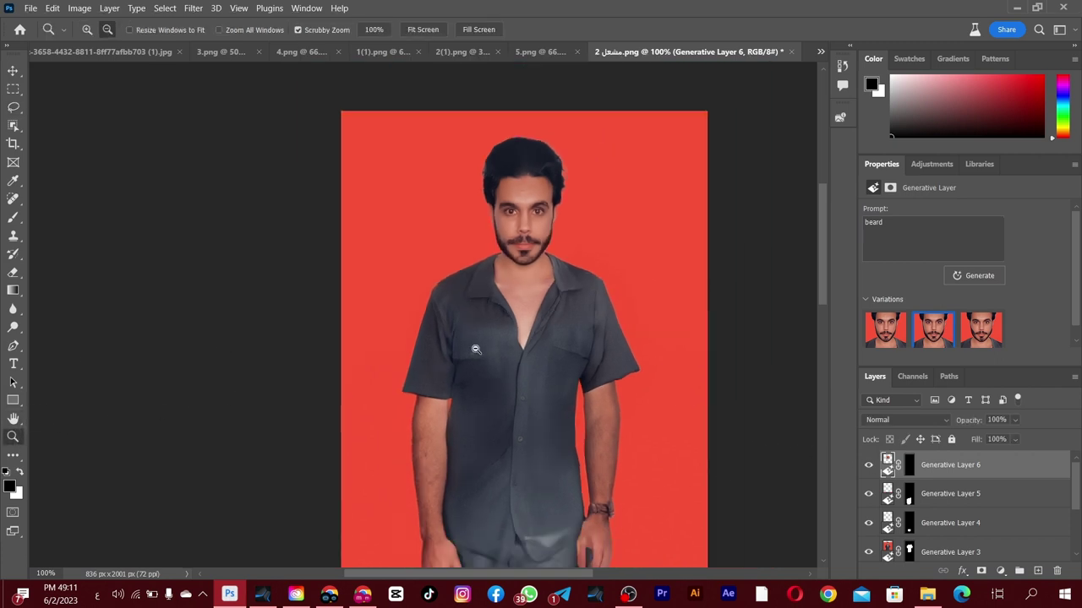
pyautogui.keyDown('alt'); pyautogui.click(475, 352); pyautogui.keyUp('alt')
pyautogui.keyDown('alt'); pyautogui.click(508, 360); pyautogui.keyUp('alt')
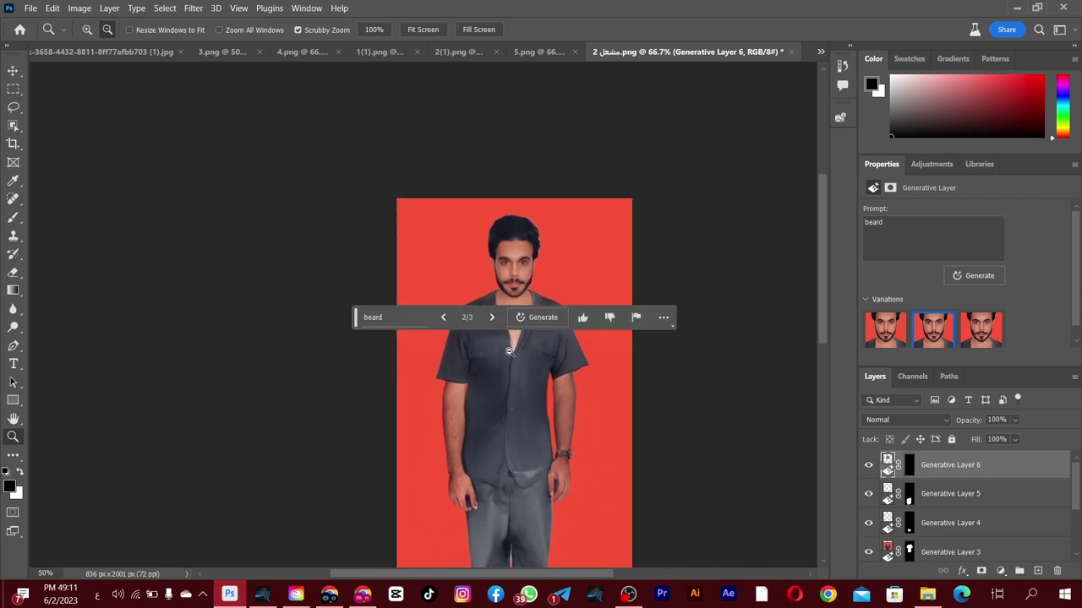
pyautogui.keyDown('alt'); pyautogui.click(513, 387); pyautogui.keyUp('alt')
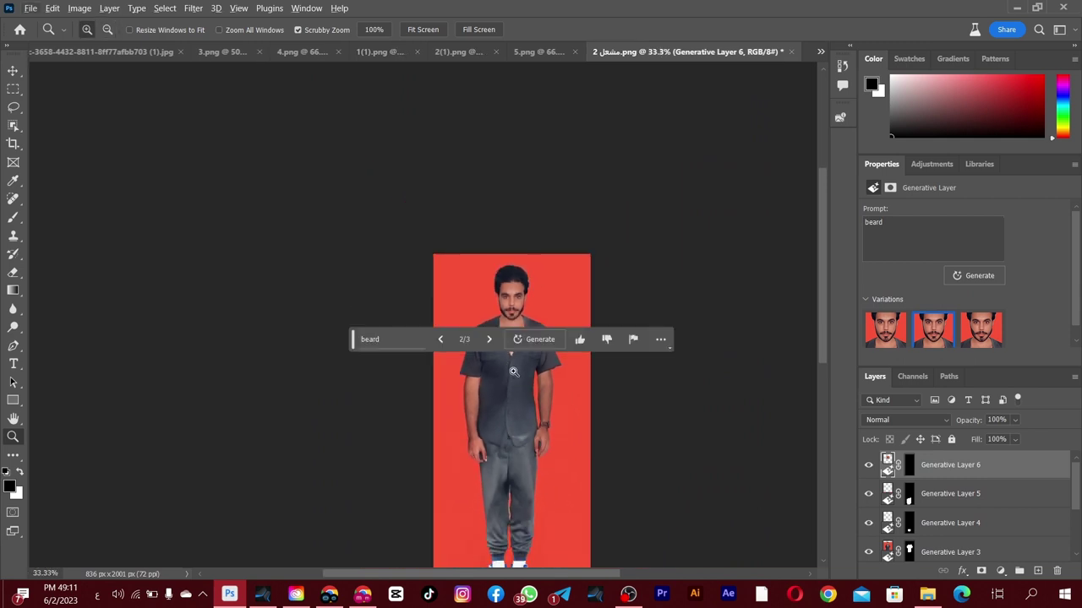
pyautogui.scroll(-1, 513, 384)
pyautogui.click(513, 377)
pyautogui.click(513, 256)
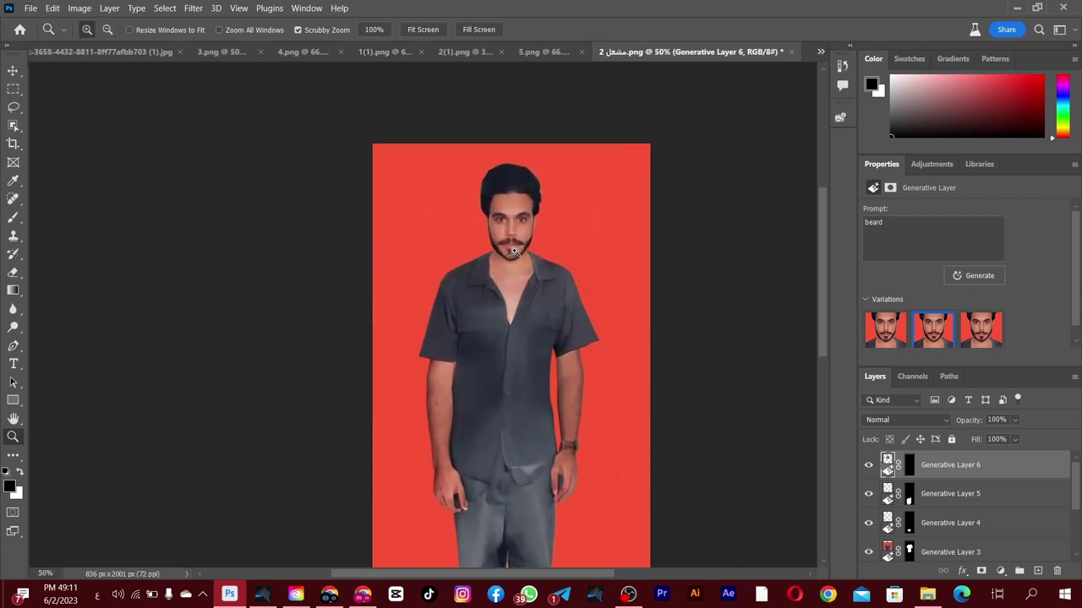
pyautogui.click(517, 255)
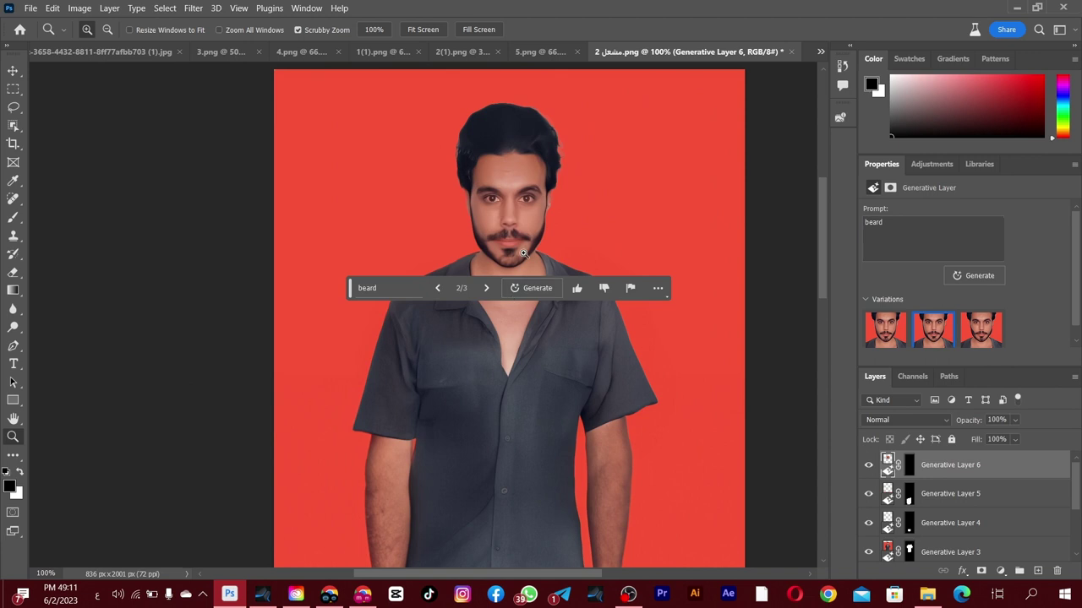
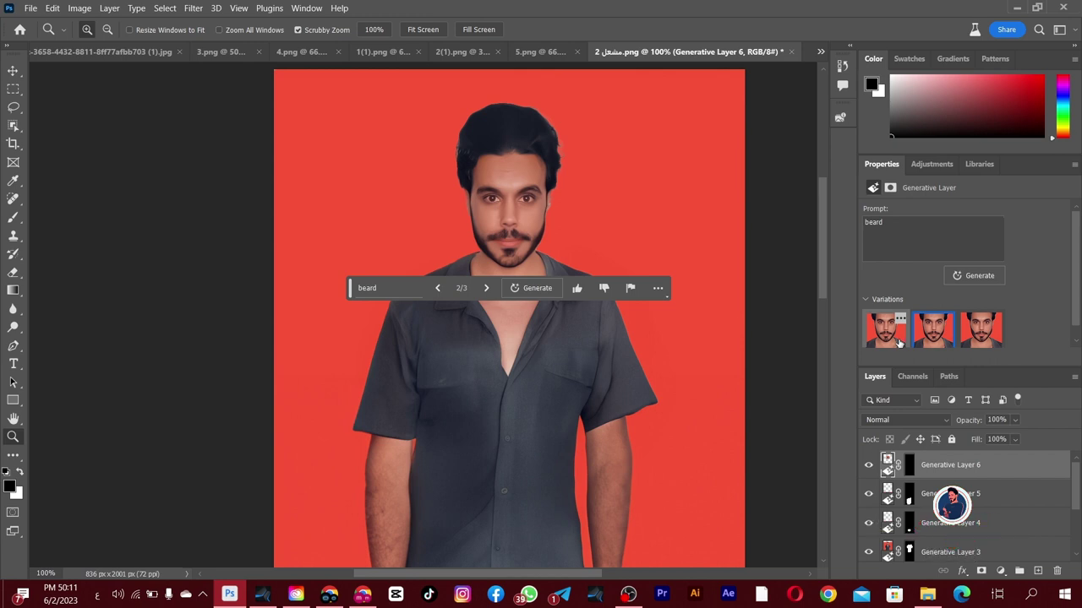
# - Keep the first of the three beard variations and zoom in on the face
pyautogui.click(978, 340)
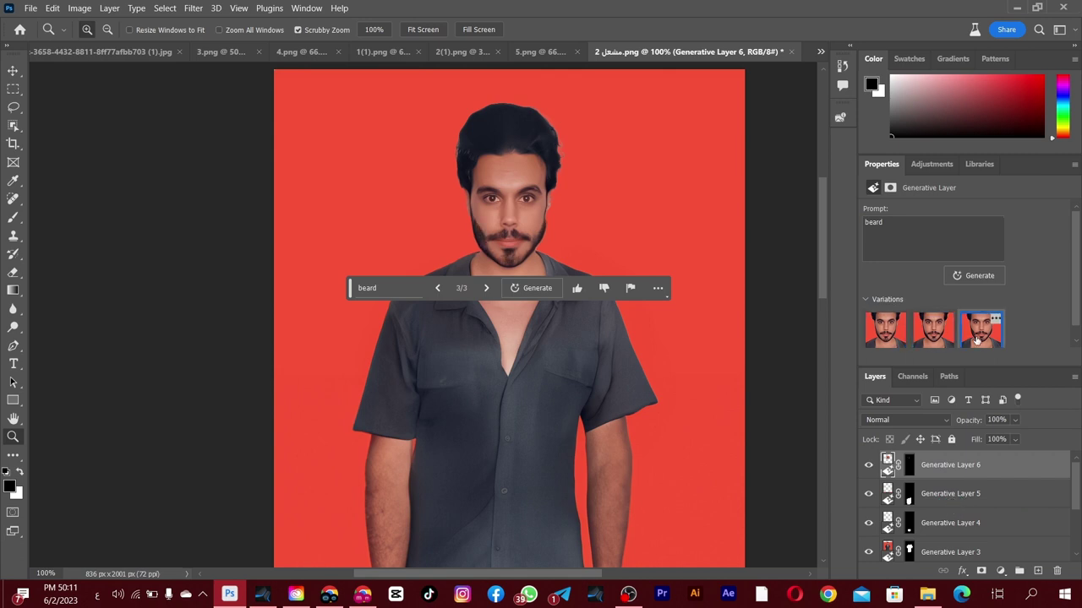
pyautogui.click(879, 342)
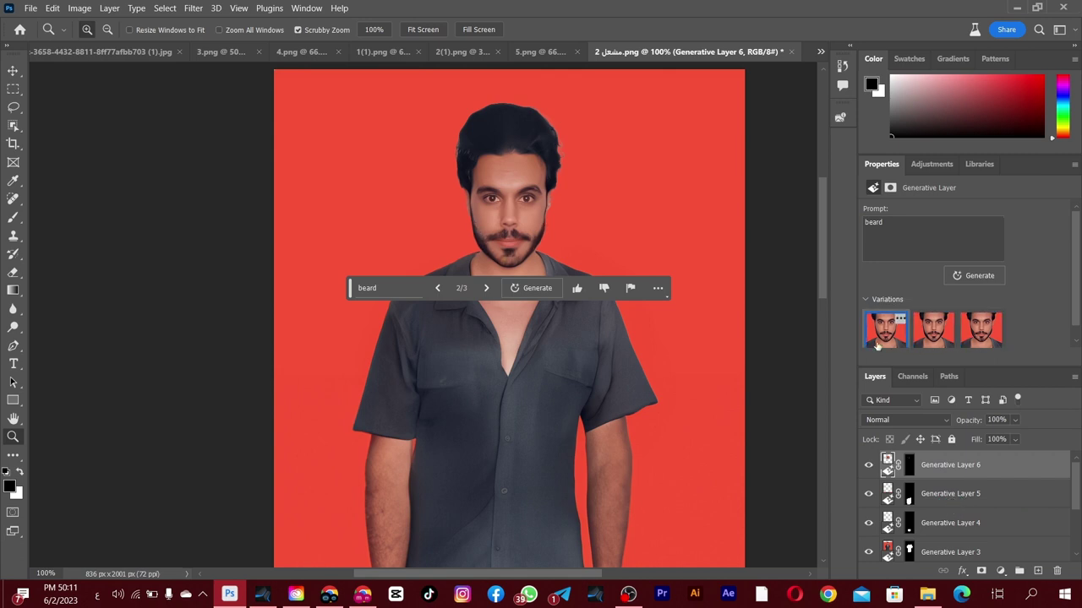
pyautogui.click(523, 206)
pyautogui.click(471, 246)
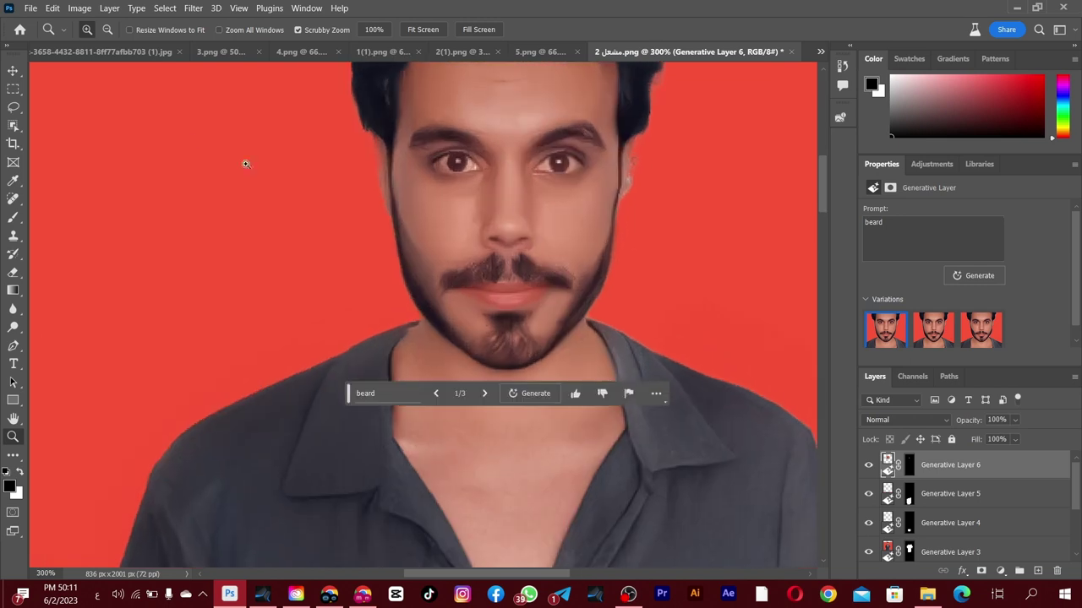
pyautogui.click(17, 107)
# - Lasso both eyes and run Generative Fill with the prompt 'blue eye'
pyautogui.moveTo(572, 155); pyautogui.dragTo(587, 154)
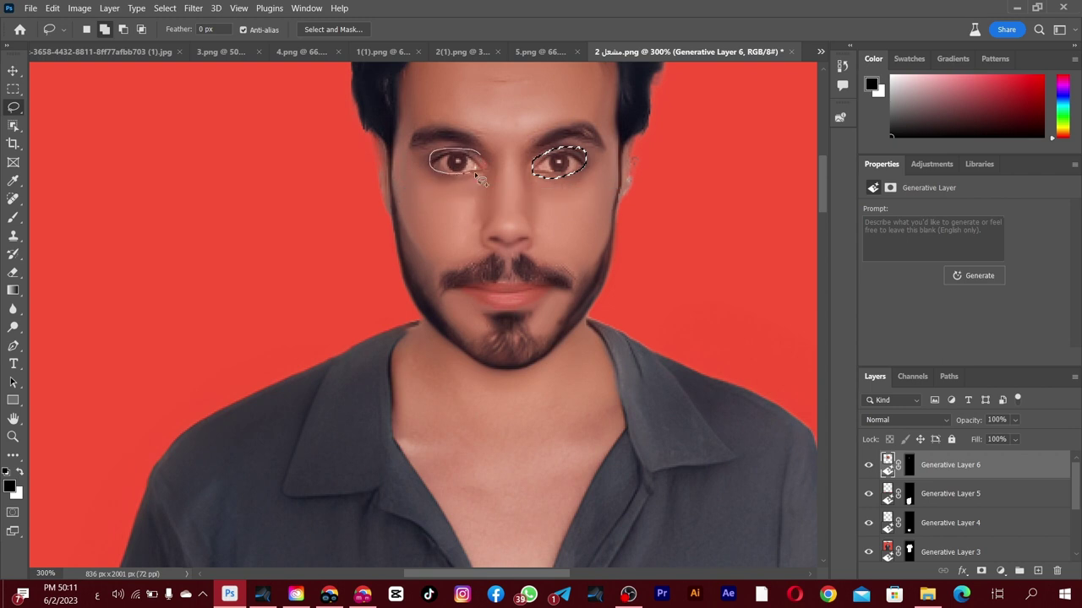
pyautogui.moveTo(488, 159); pyautogui.dragTo(490, 162)
pyautogui.write('blue eye')
pyautogui.click(602, 198)
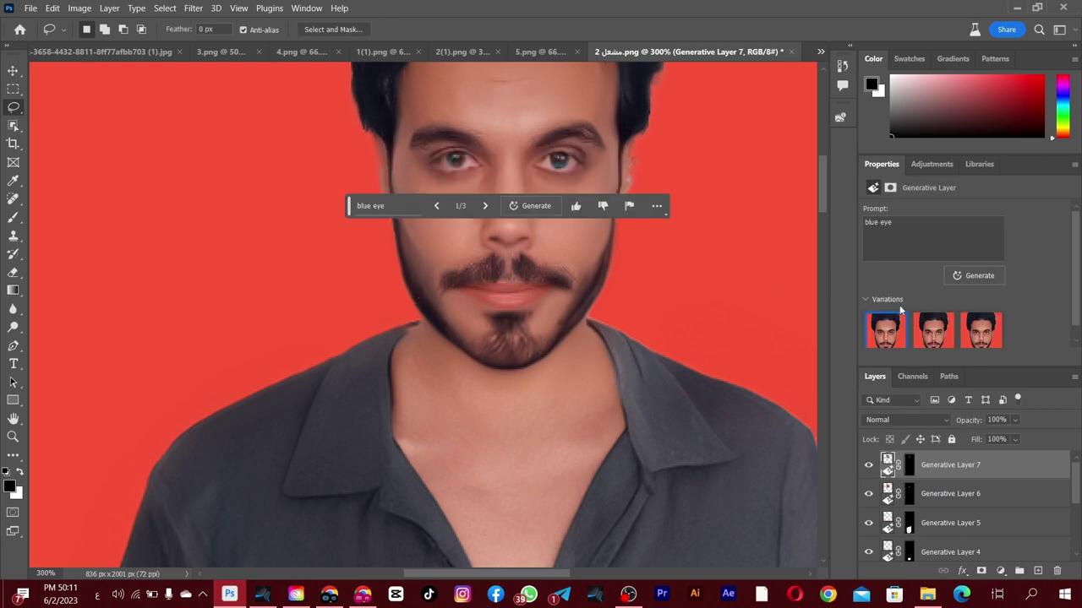
# - Compare the eye variations, keep the first with blue eyes, and zoom out
pyautogui.click(934, 338)
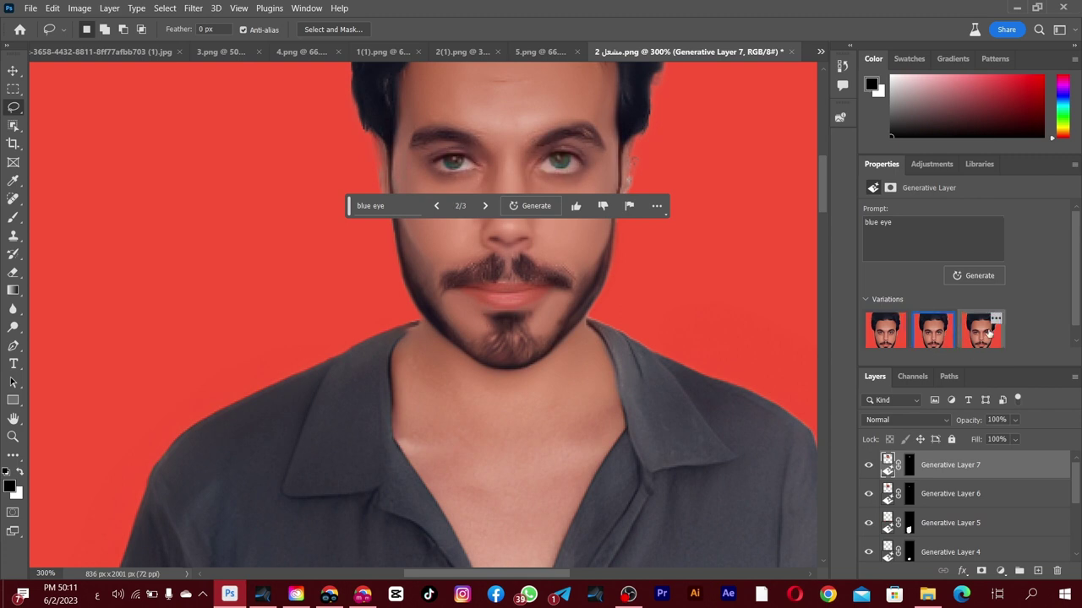
pyautogui.click(944, 342)
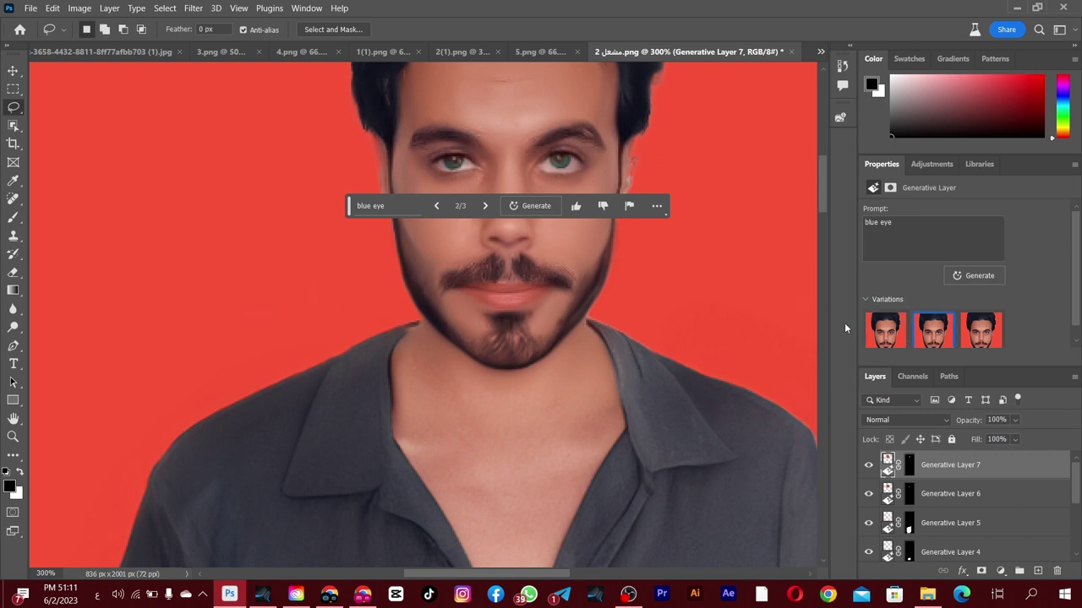
pyautogui.click(886, 329)
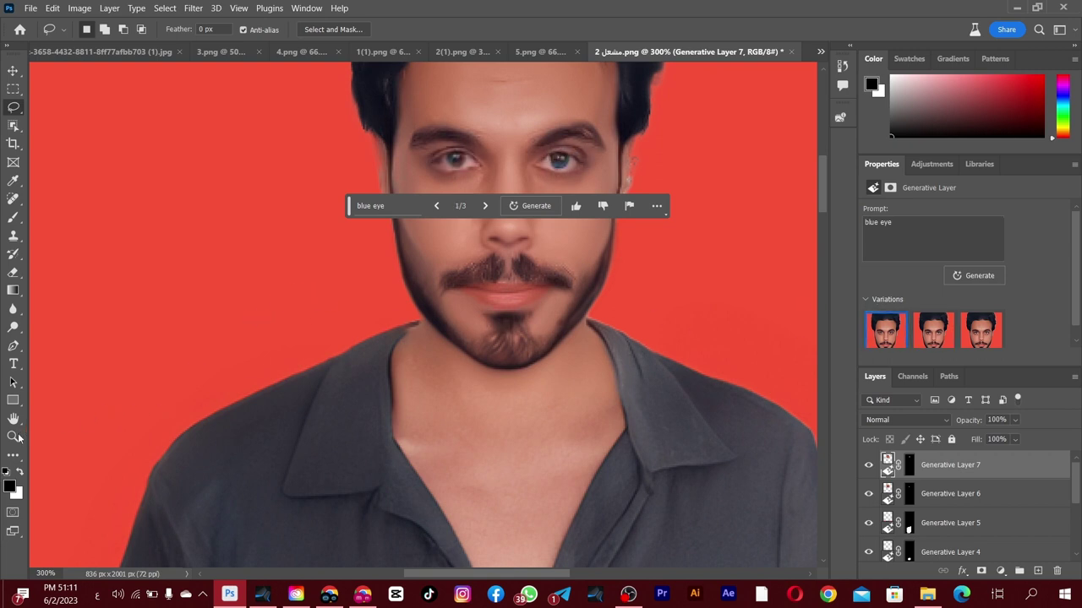
pyautogui.click(14, 436)
pyautogui.keyDown('alt'); pyautogui.click(372, 328); pyautogui.keyUp('alt')
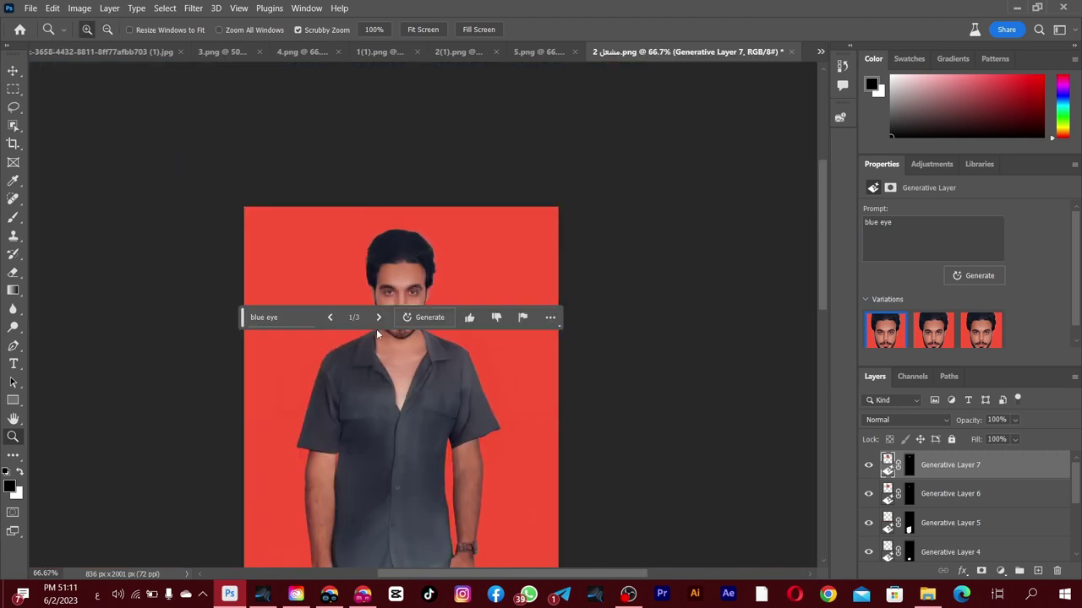
pyautogui.click(391, 288)
pyautogui.click(406, 252)
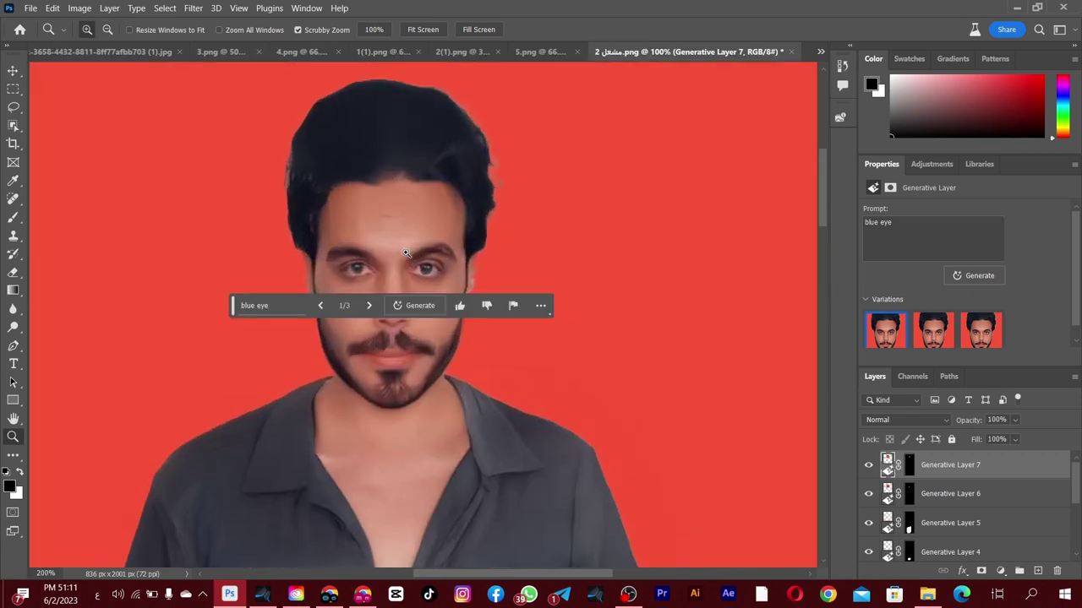
pyautogui.keyDown('alt'); pyautogui.click(405, 253); pyautogui.keyUp('alt')
pyautogui.keyDown('alt'); pyautogui.click(405, 254); pyautogui.keyUp('alt')
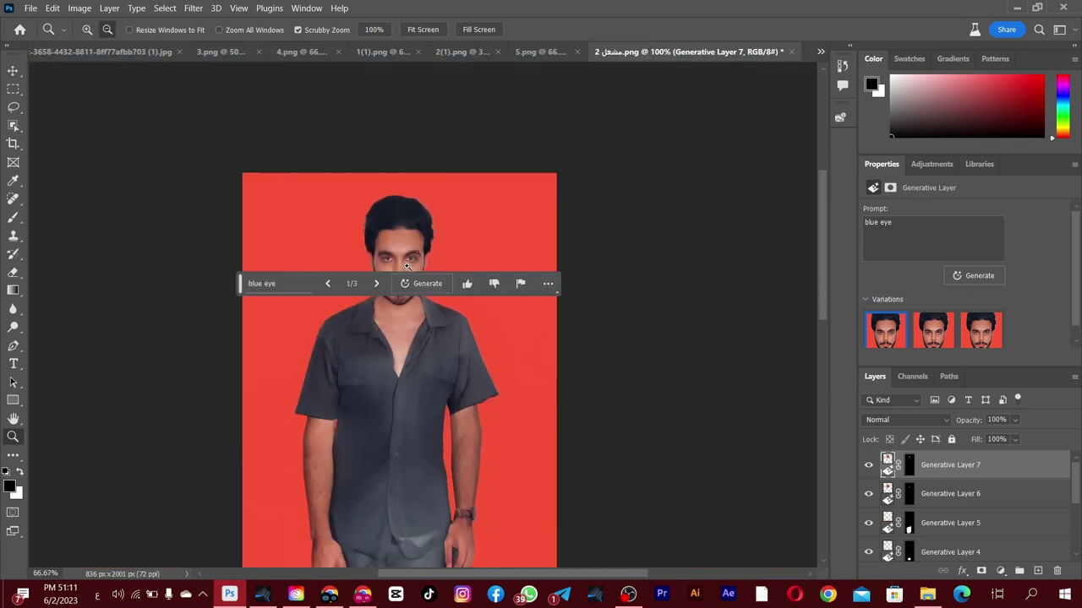
pyautogui.click(393, 348)
pyautogui.click(398, 341)
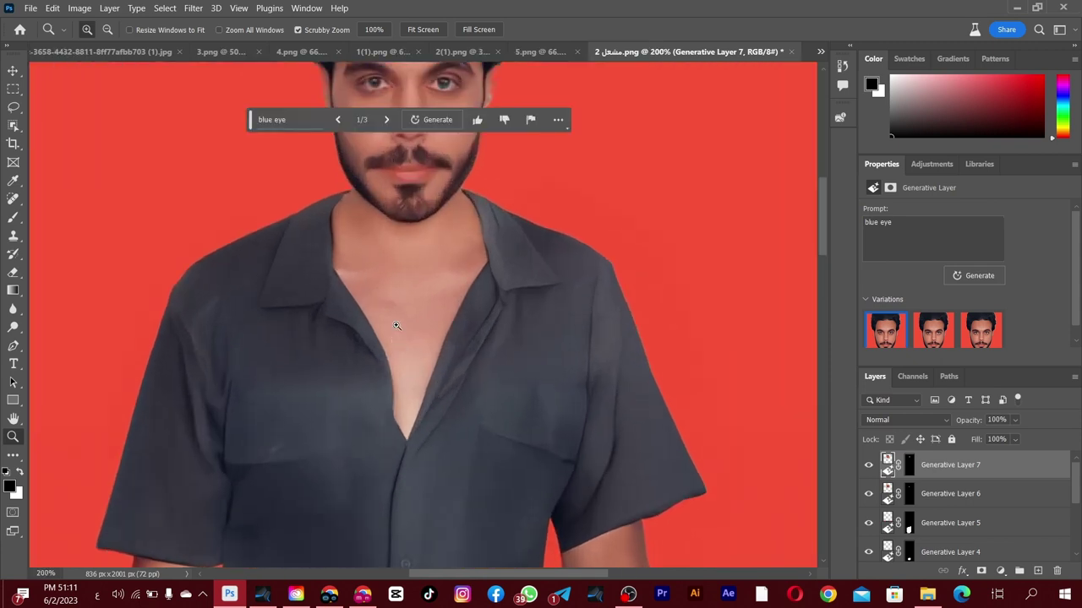
pyautogui.click(419, 221)
pyautogui.scroll(1, 414, 210)
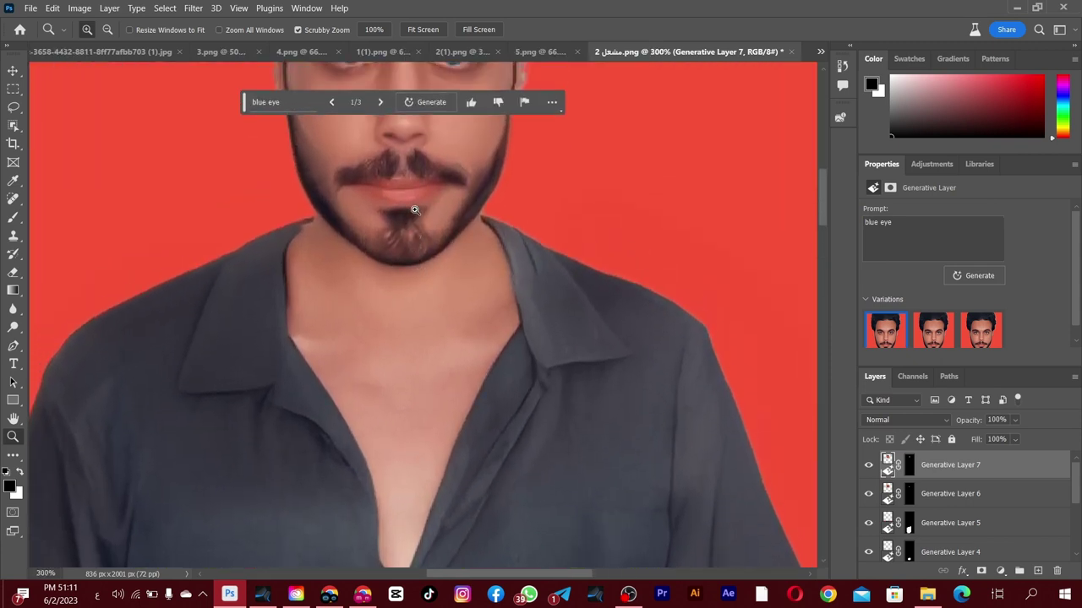
pyautogui.click(13, 107)
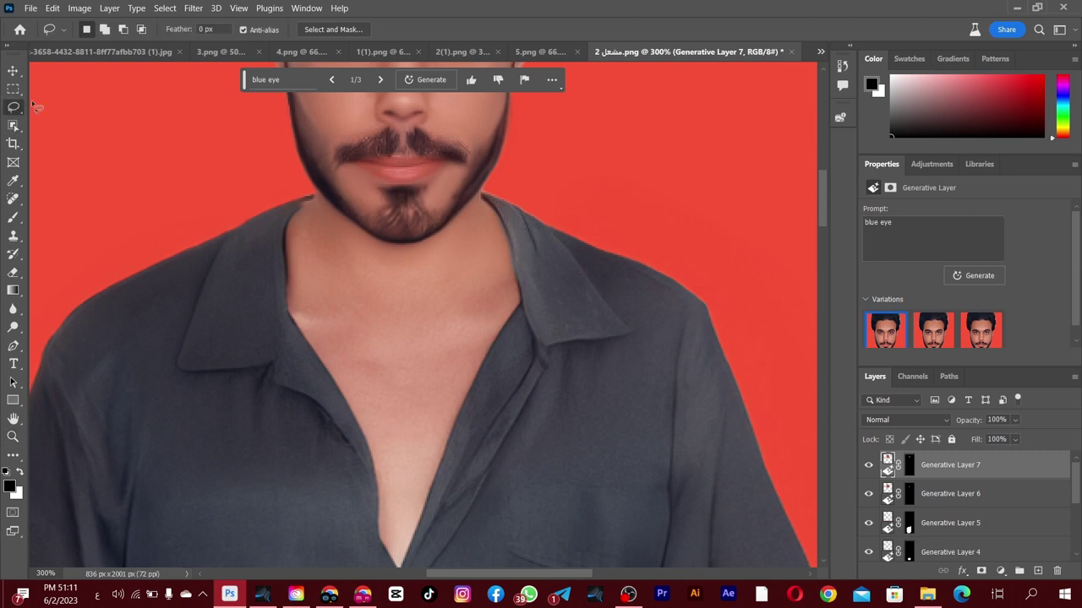
# - Select the mouth and generate 'a smile', previewing the closed-mouth and red-lips variations
pyautogui.moveTo(463, 162); pyautogui.dragTo(397, 141)
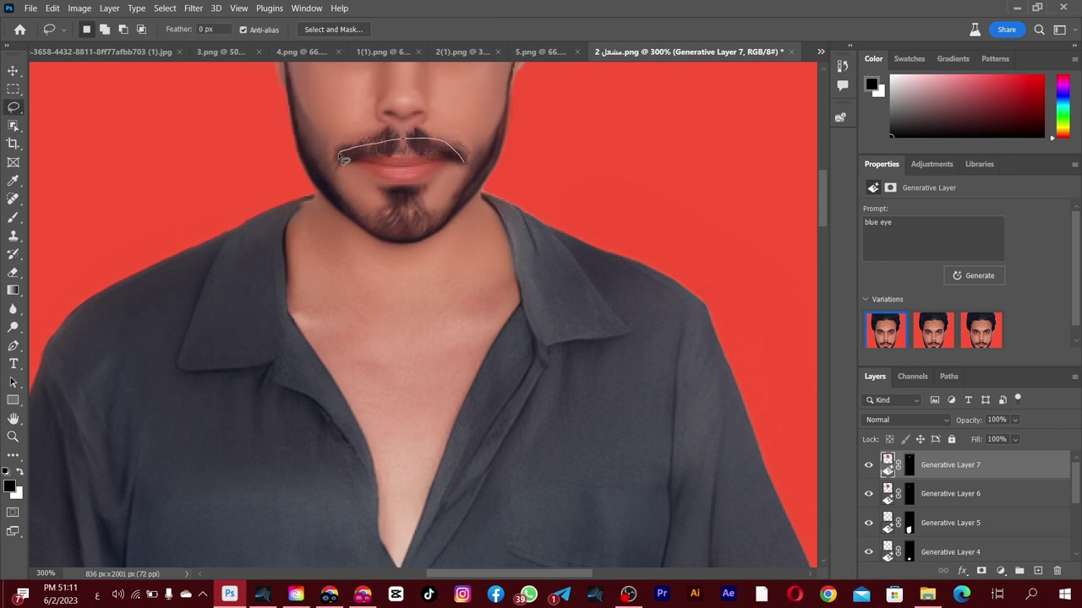
pyautogui.moveTo(391, 195); pyautogui.dragTo(463, 159)
pyautogui.click(272, 247)
pyautogui.write('a smile')
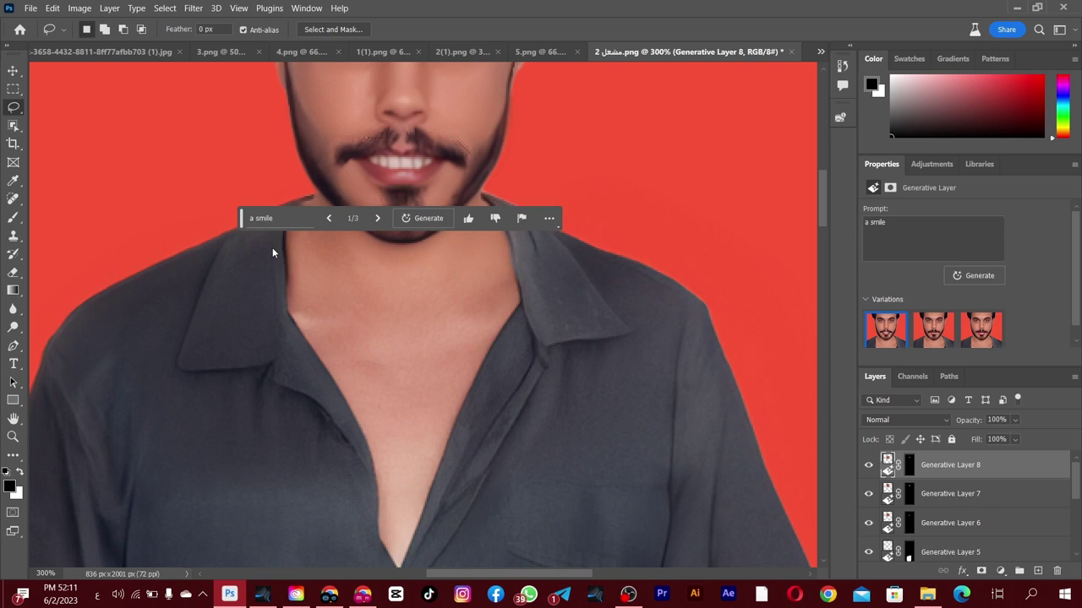
pyautogui.click(932, 334)
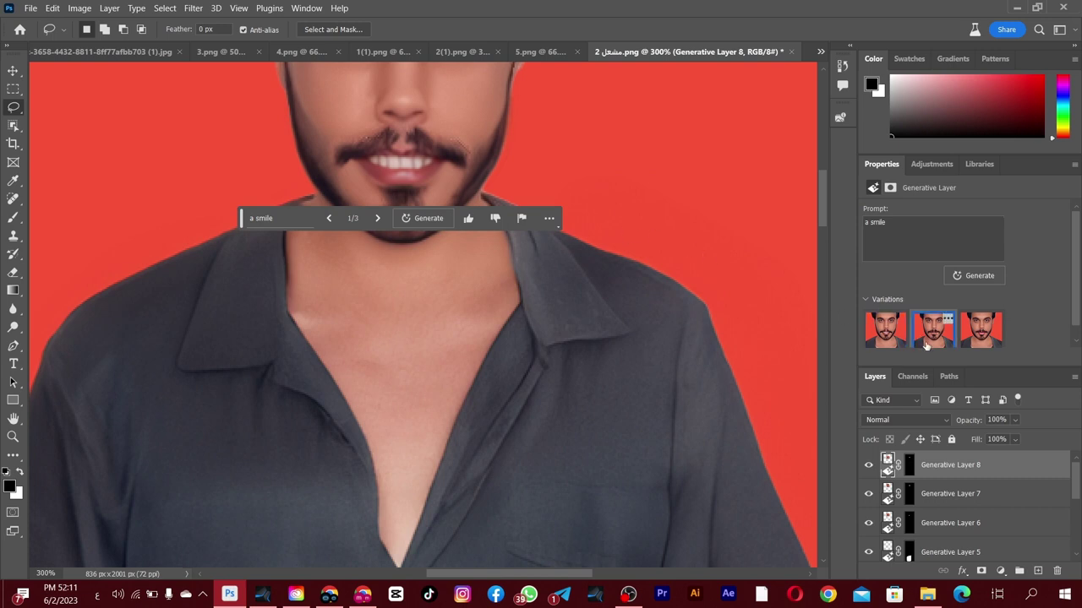
pyautogui.click(980, 334)
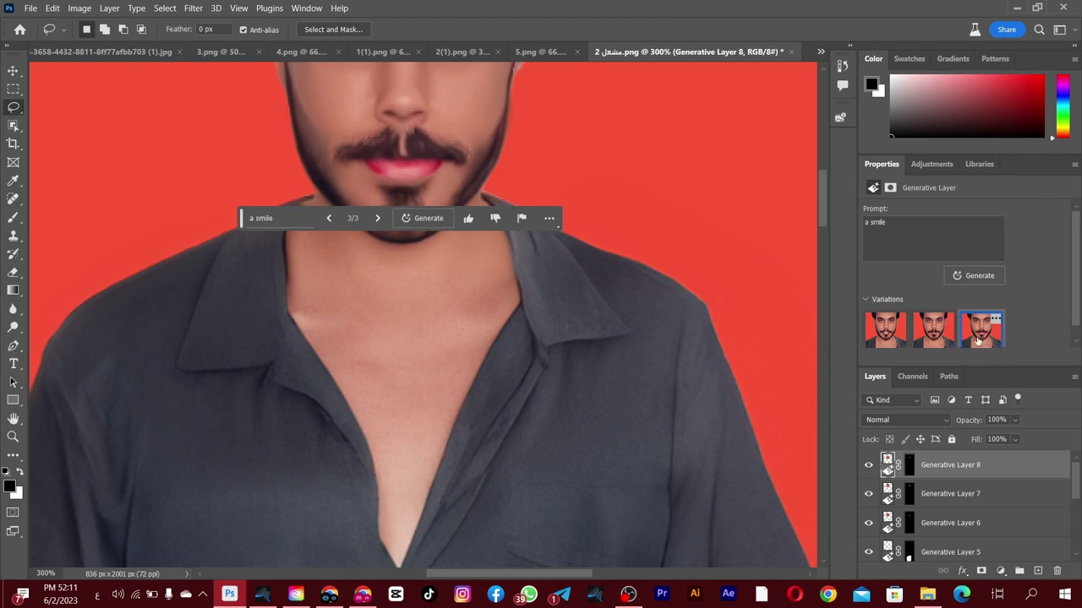
pyautogui.click(947, 336)
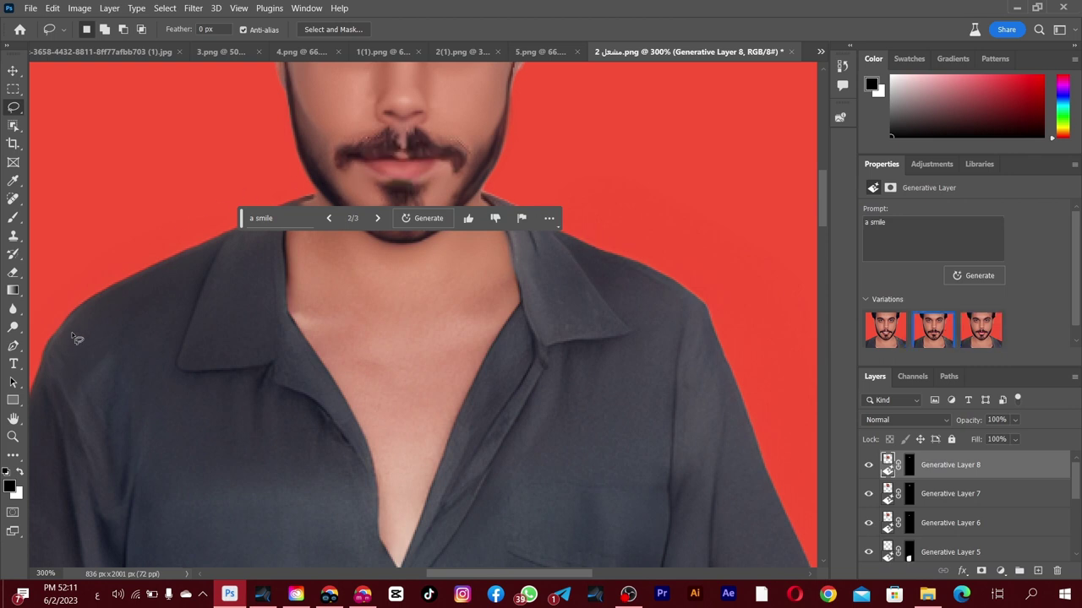
# - Zoom out, toggle the smile layer to compare, and keep the first toothy-smile variation
pyautogui.click(13, 437)
pyautogui.keyDown('alt'); pyautogui.click(351, 345); pyautogui.keyUp('alt')
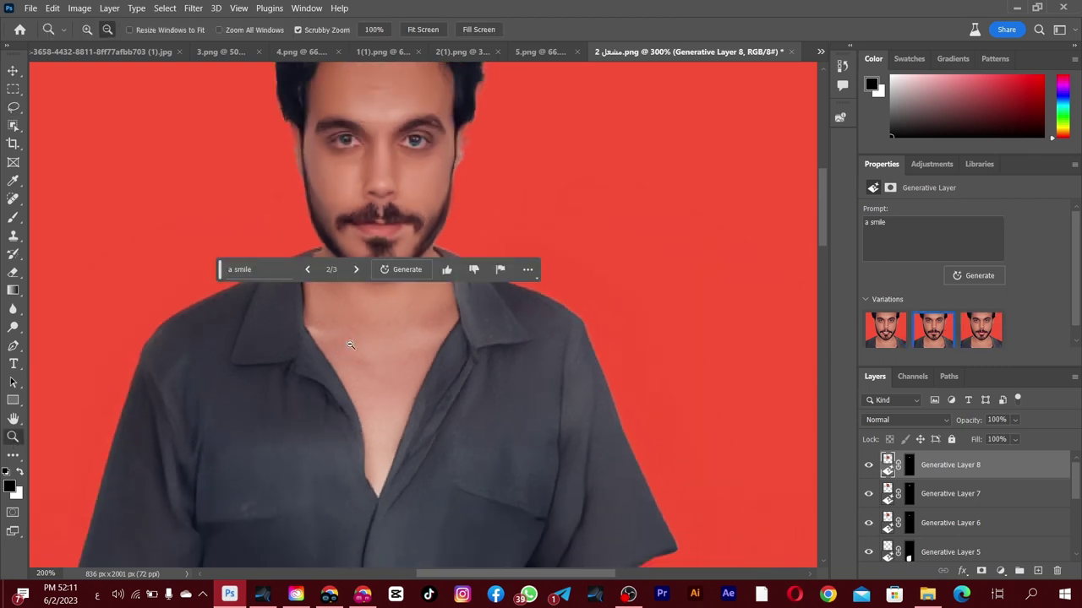
pyautogui.keyDown('alt'); pyautogui.click(350, 345); pyautogui.keyUp('alt')
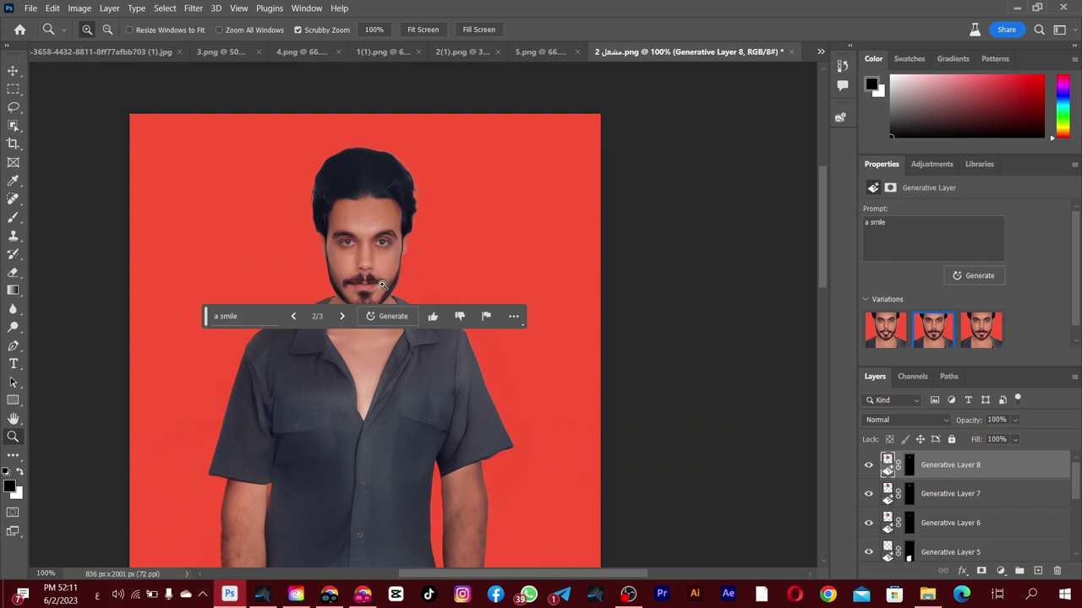
pyautogui.click(872, 466)
pyautogui.click(872, 466)
pyautogui.click(897, 338)
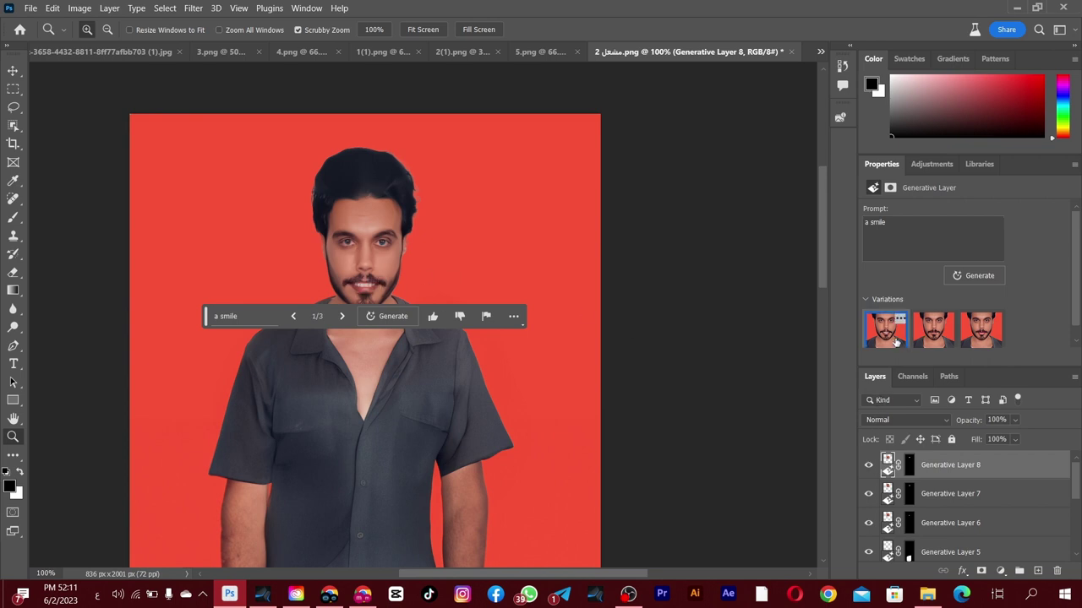
pyautogui.keyDown('alt'); pyautogui.click(384, 275); pyautogui.keyUp('alt')
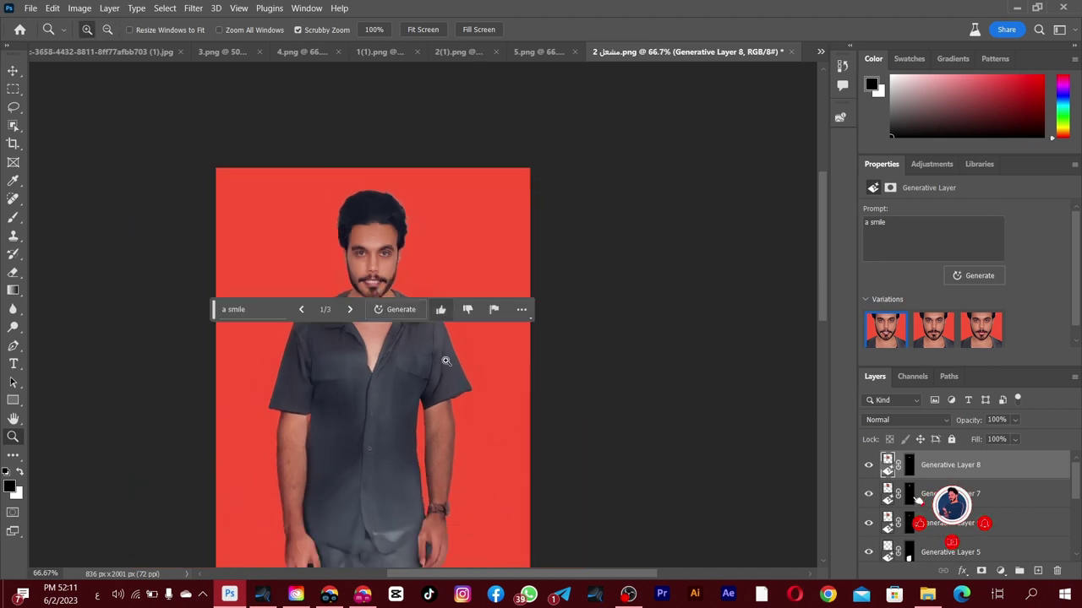
pyautogui.keyDown('alt'); pyautogui.click(409, 358); pyautogui.keyUp('alt')
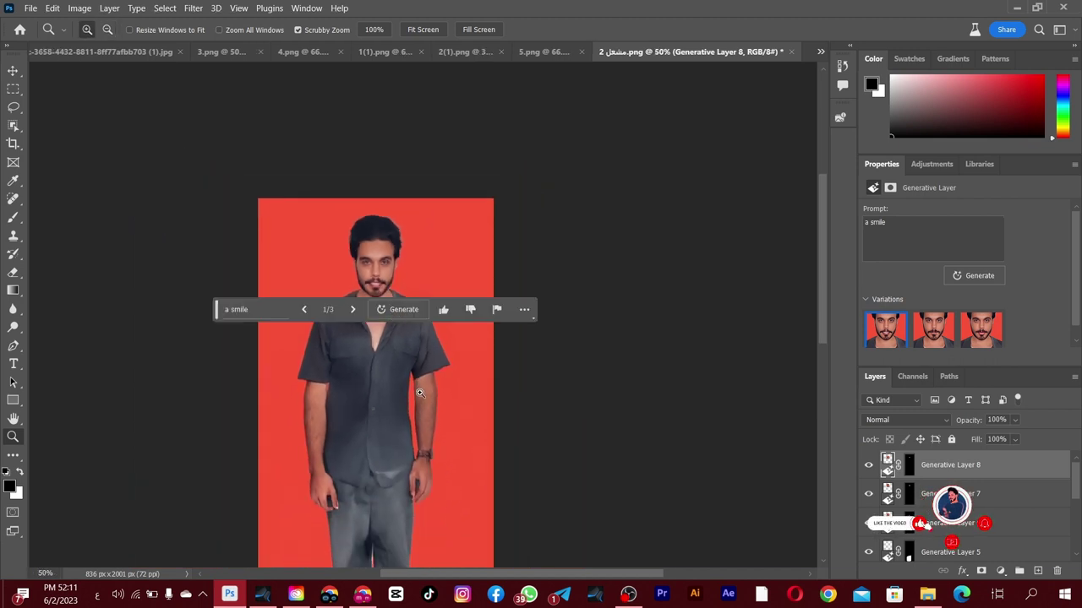
pyautogui.moveTo(419, 393); pyautogui.dragTo(380, 366)
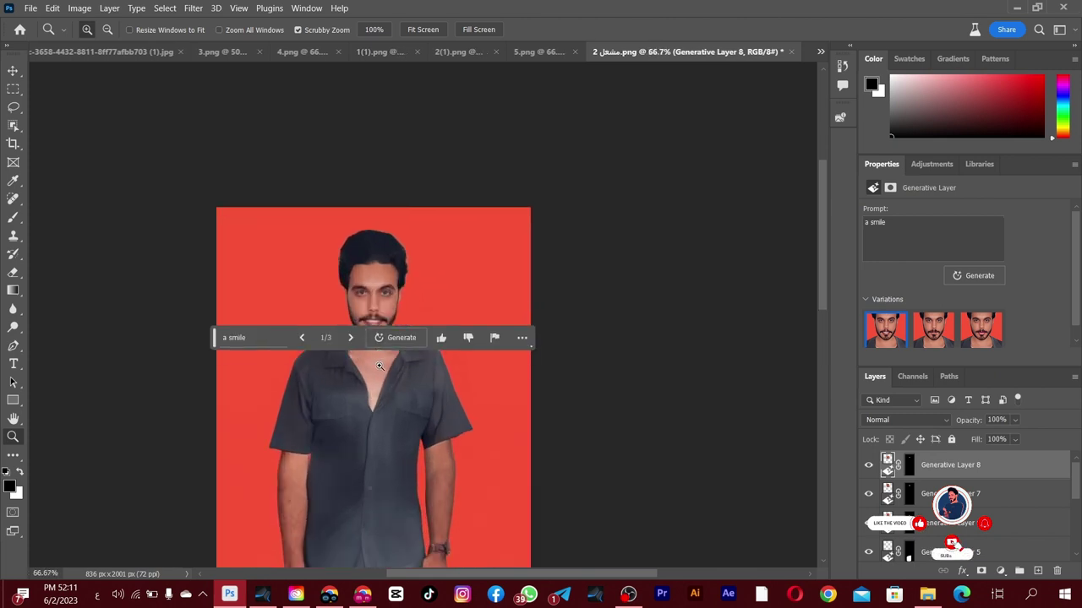
pyautogui.scroll(-1, 379, 366)
pyautogui.scroll(-1, 380, 364)
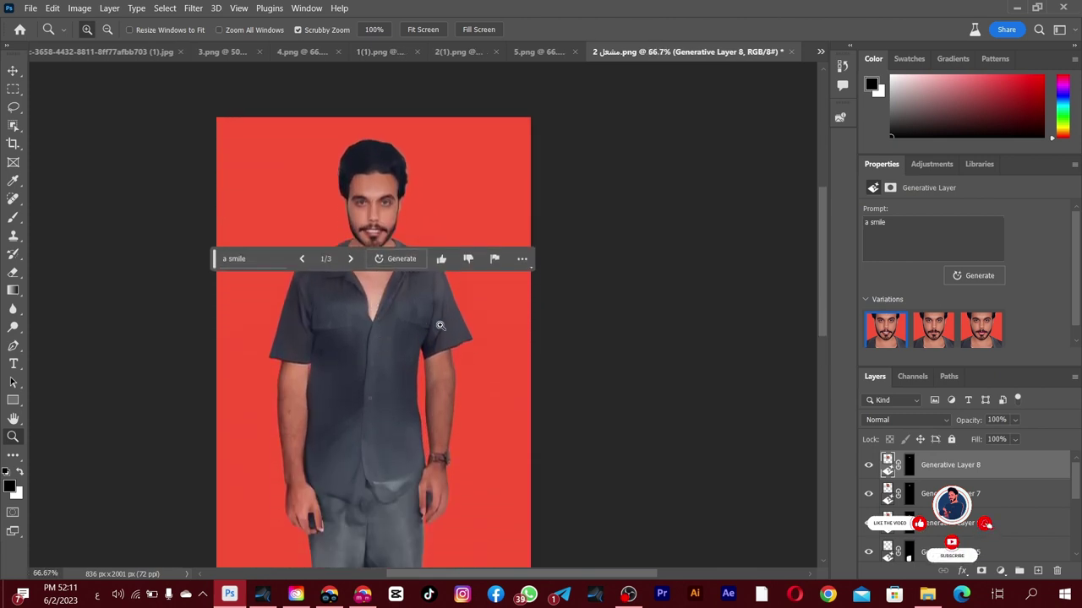
pyautogui.moveTo(380, 355)
pyautogui.mouseDown()
pyautogui.moveTo(477, 364)
pyautogui.moveTo(459, 377)
pyautogui.moveTo(507, 369)
pyautogui.mouseUp()
pyautogui.click(13, 108)
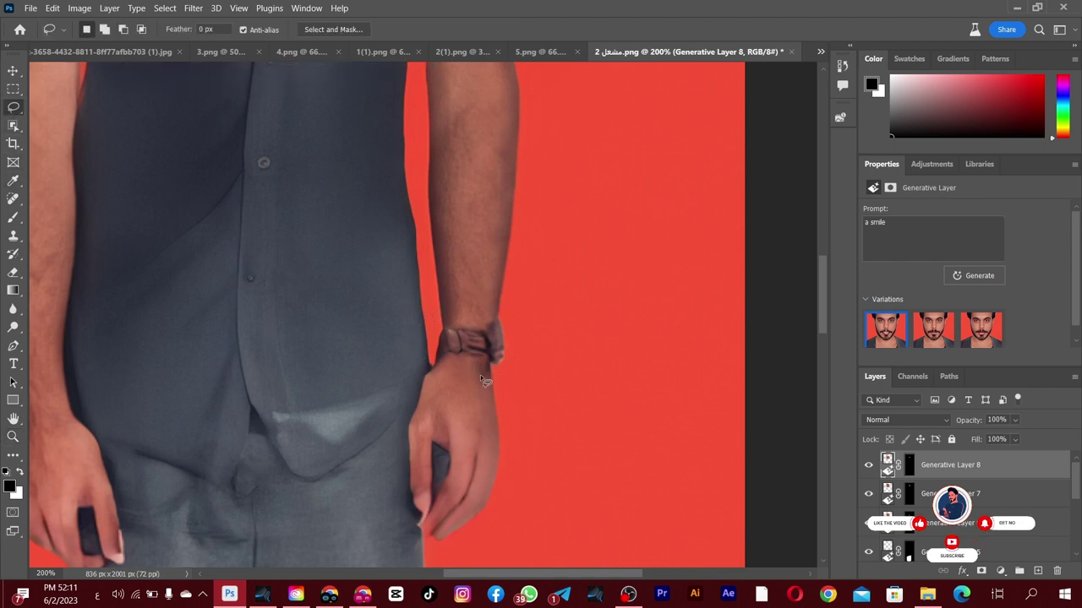
# - Generate 'smart watch' on the selected wrist and preview the second and third variations
pyautogui.click(927, 250)
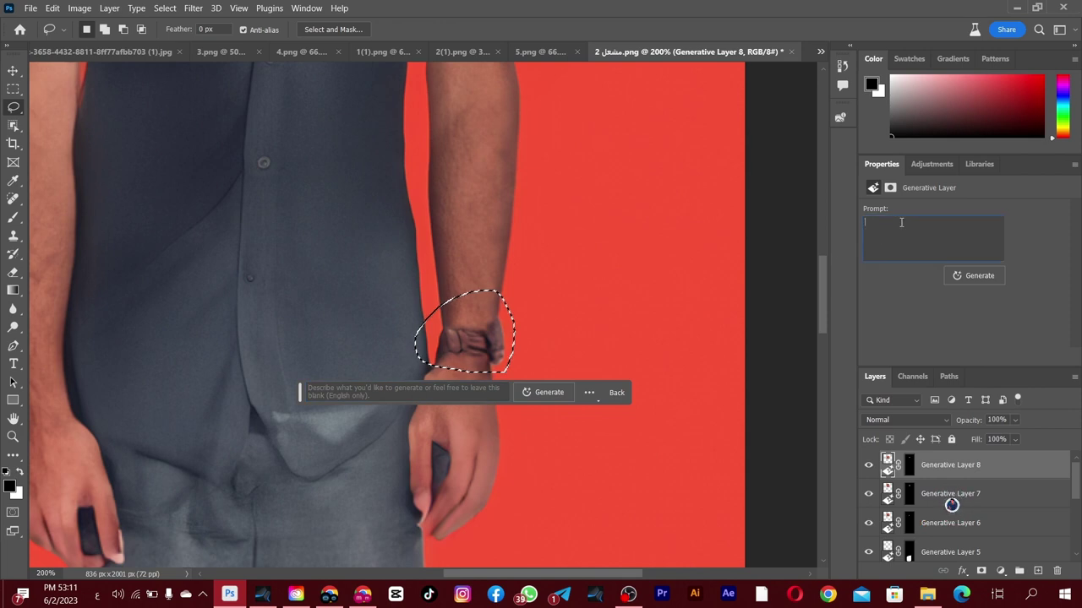
pyautogui.write('smart watch')
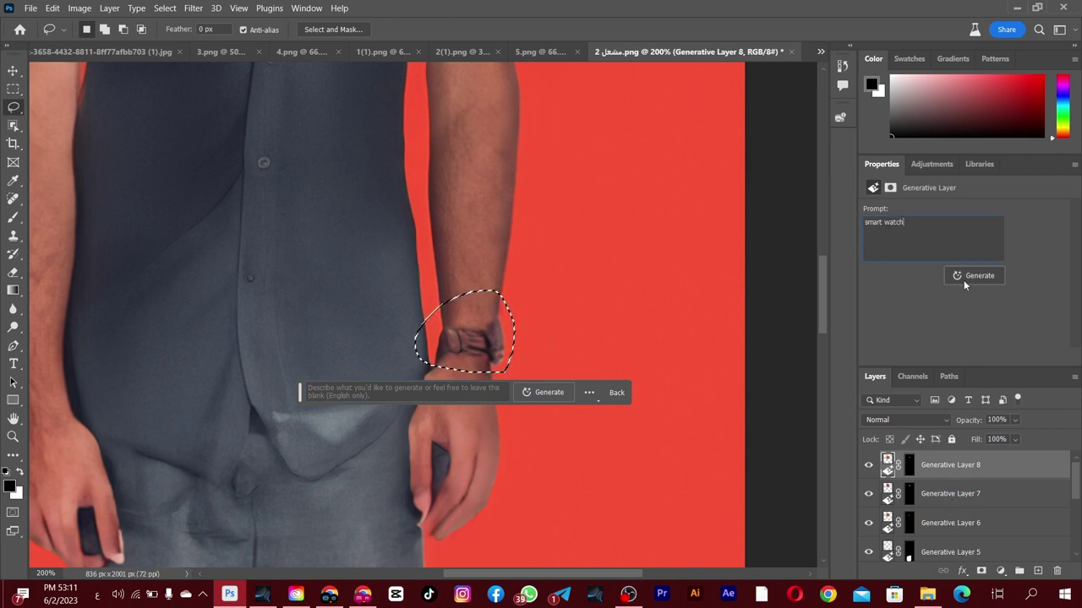
pyautogui.click(963, 279)
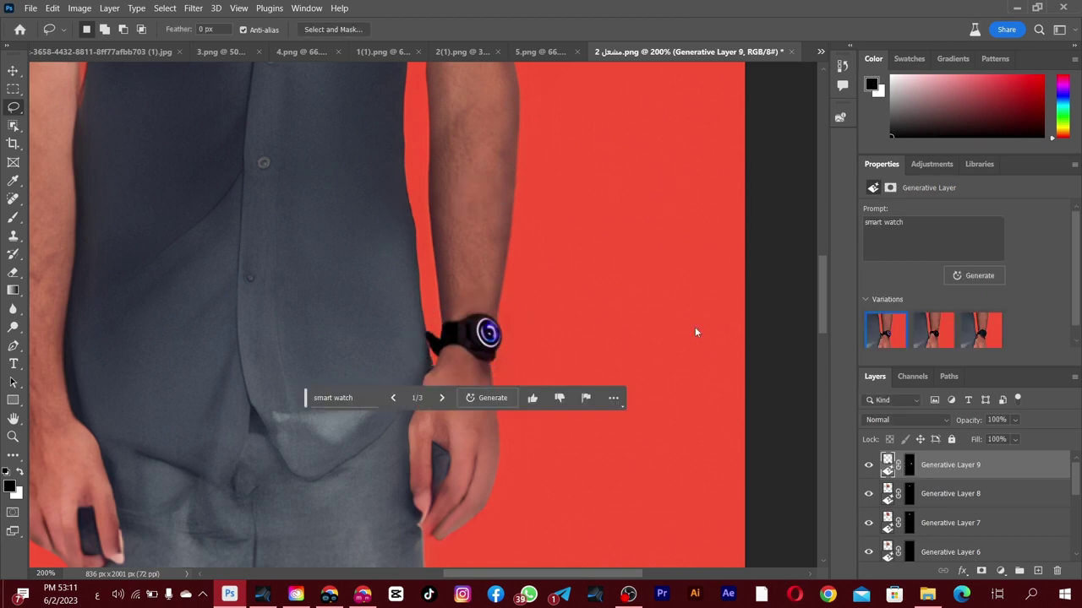
pyautogui.click(955, 334)
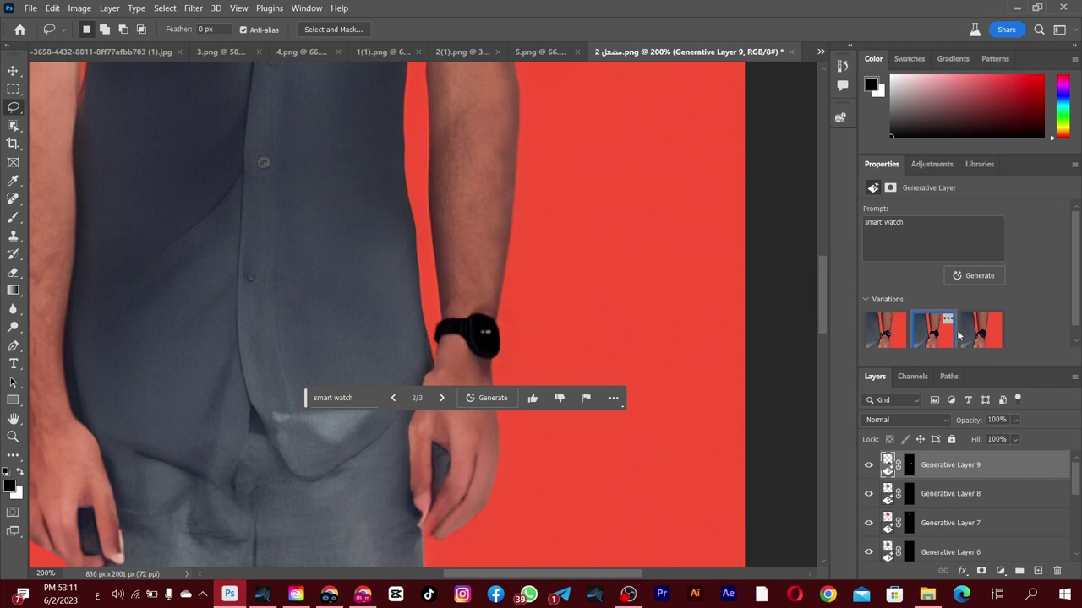
pyautogui.click(979, 335)
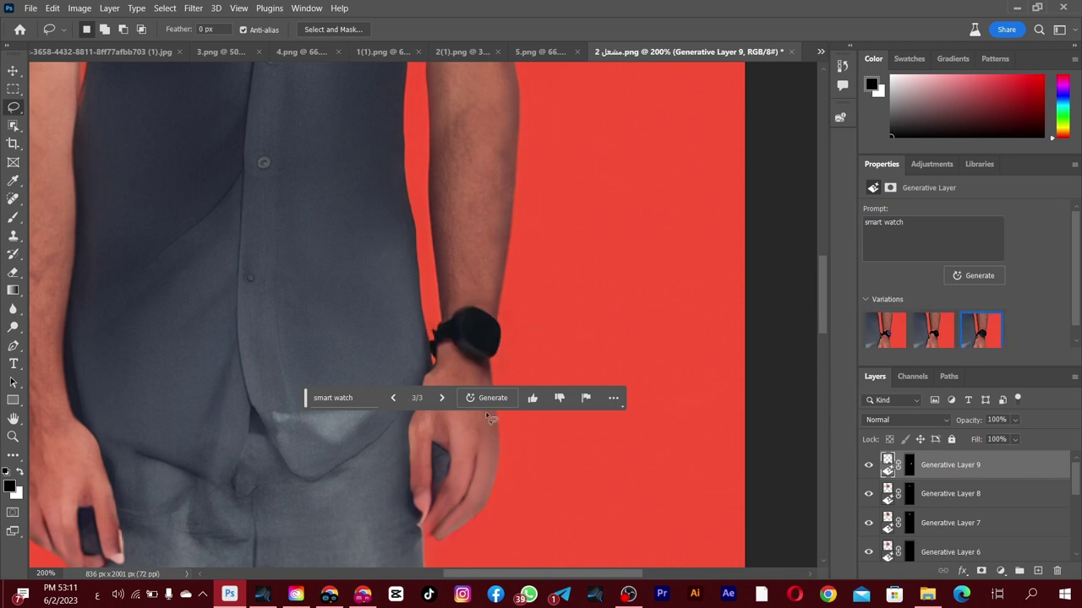
# - Keep the first smart watch variation and zoom in on the hand on the left
pyautogui.click(13, 437)
pyautogui.keyDown('alt'); pyautogui.click(289, 353); pyautogui.keyUp('alt')
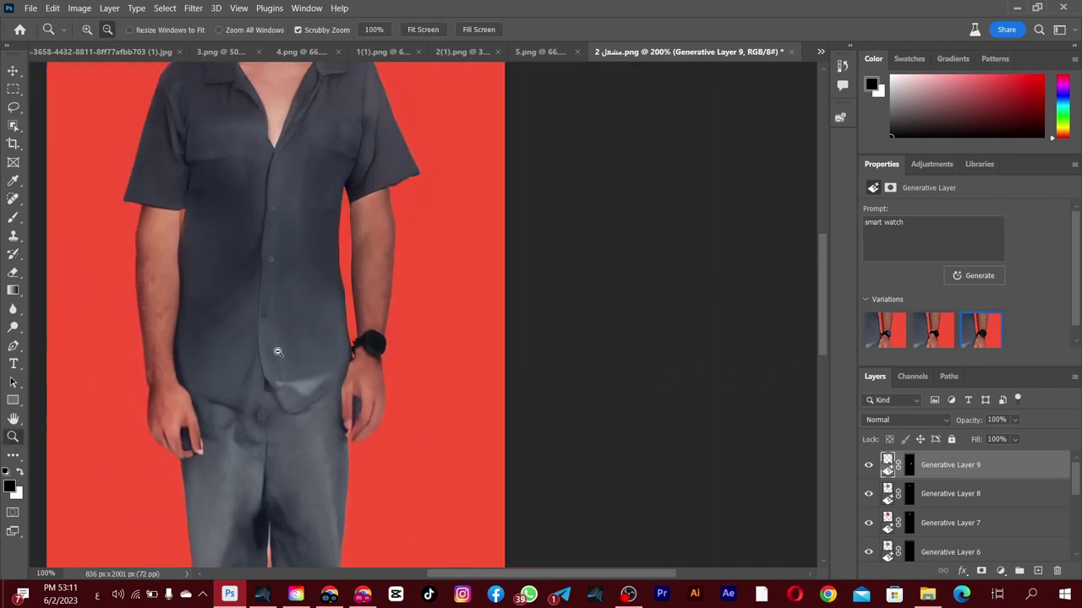
pyautogui.keyDown('alt'); pyautogui.click(288, 353); pyautogui.keyUp('alt')
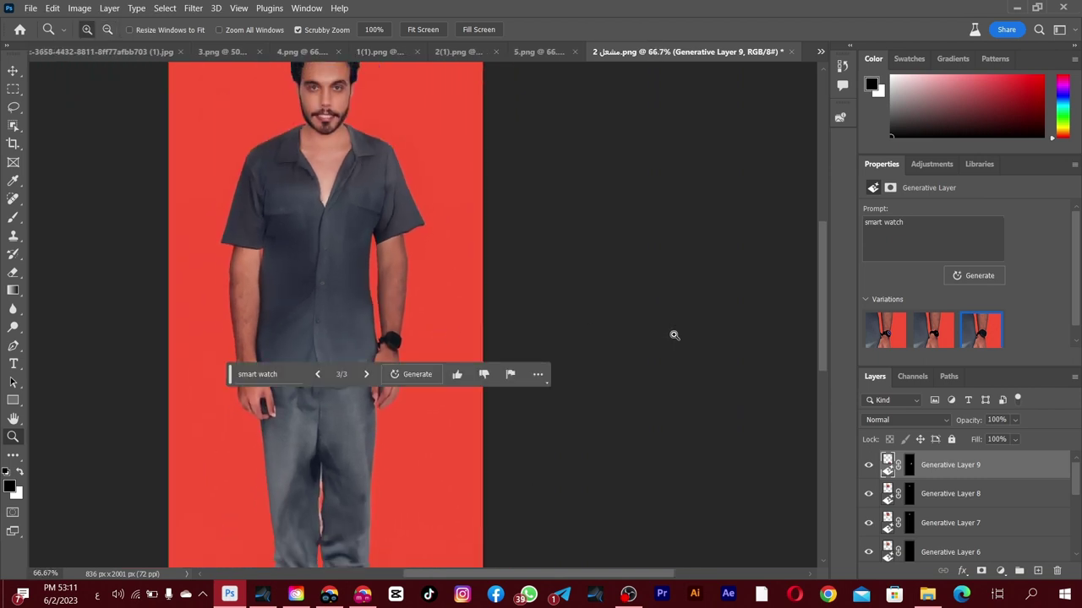
pyautogui.keyDown('alt'); pyautogui.click(394, 306); pyautogui.keyUp('alt')
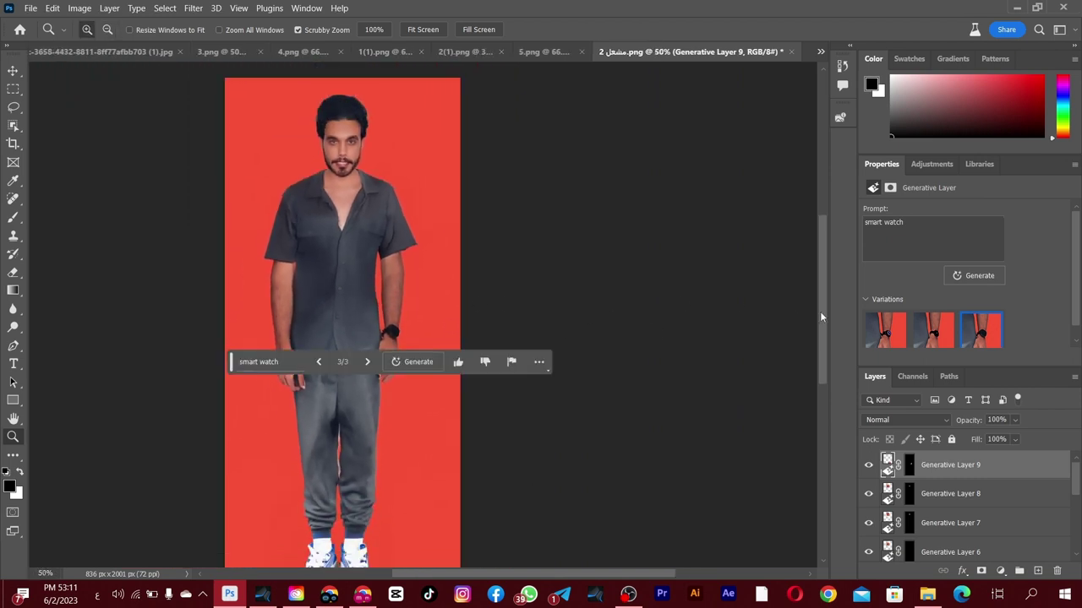
pyautogui.keyDown('alt'); pyautogui.click(397, 336); pyautogui.keyUp('alt')
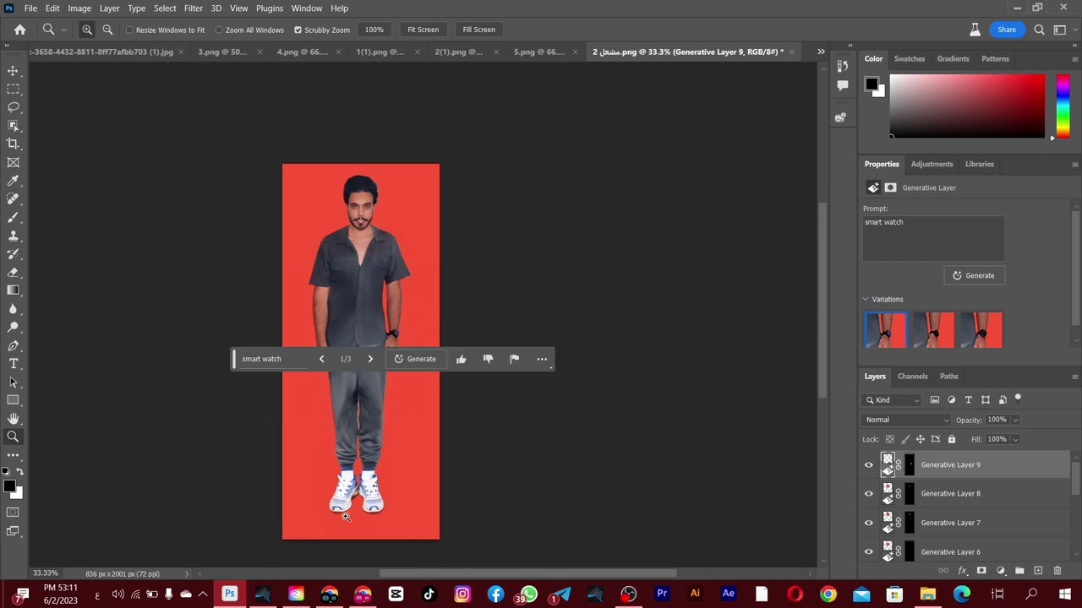
pyautogui.click(326, 342)
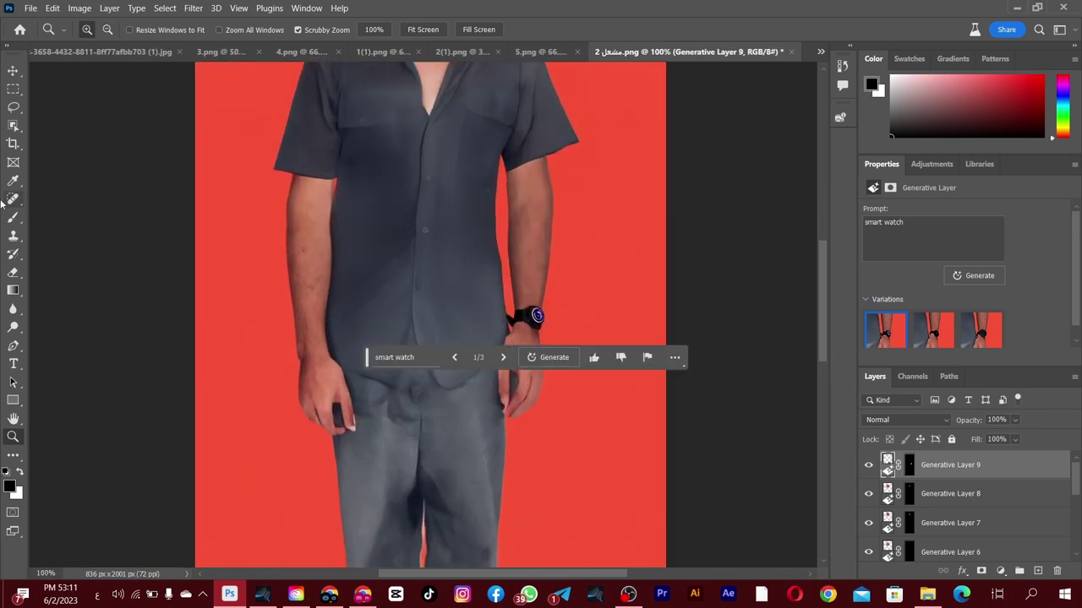
pyautogui.click(14, 107)
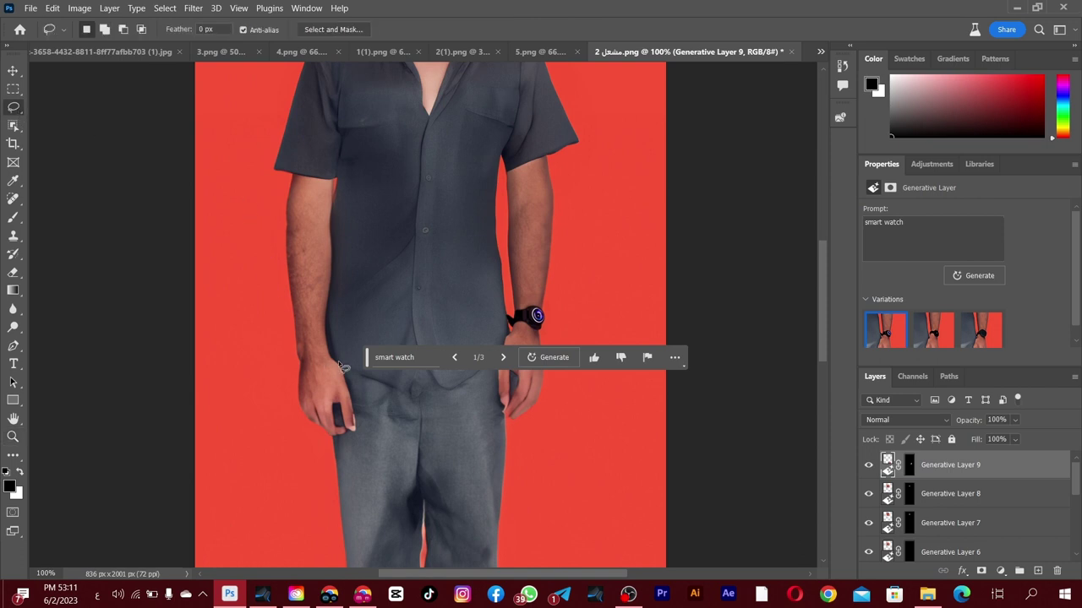
# - Lasso the left hand and generate an 'iPhone' in it
pyautogui.moveTo(321, 339)
pyautogui.mouseDown()
pyautogui.moveTo(320, 328)
pyautogui.moveTo(373, 401)
pyautogui.moveTo(355, 448)
pyautogui.mouseUp()
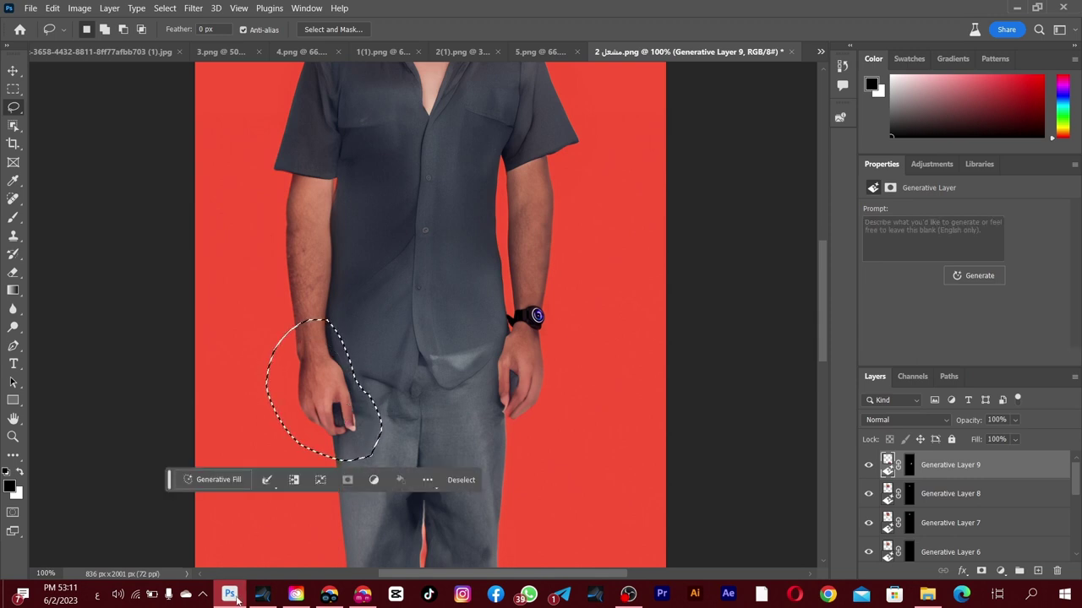
pyautogui.click(213, 479)
pyautogui.write('iPhone')
pyautogui.click(391, 480)
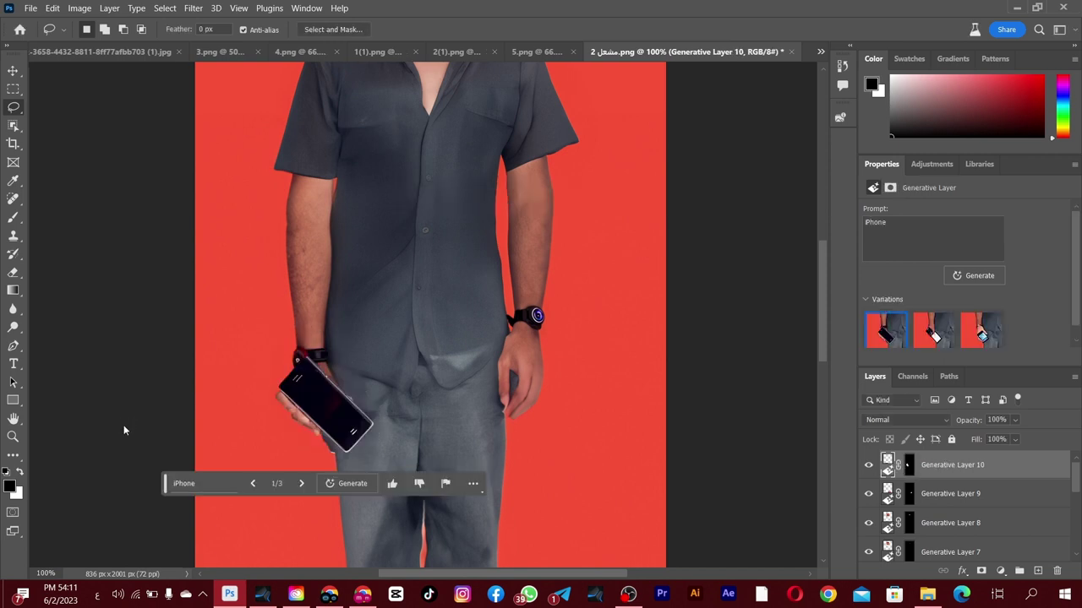
# - Choose the third phone variation and zoom out to the whole figure
pyautogui.click(934, 329)
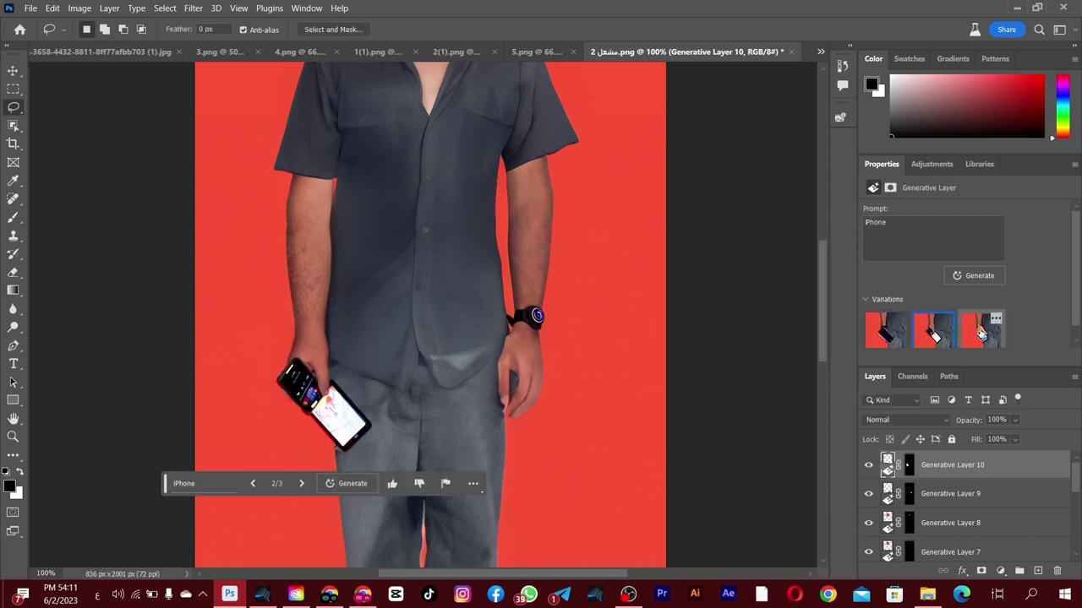
pyautogui.click(982, 334)
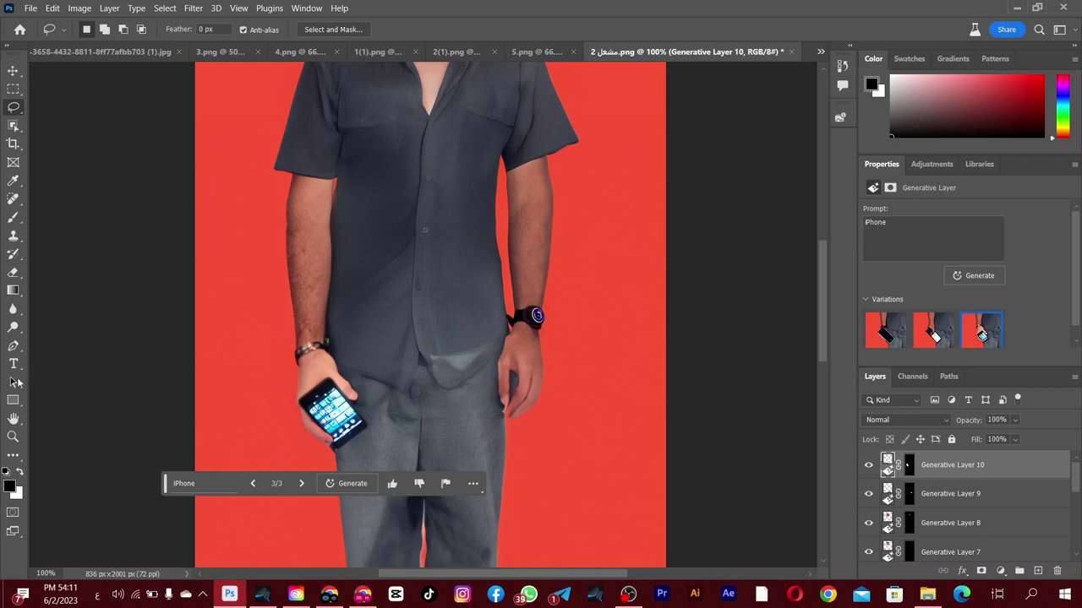
pyautogui.press('z')
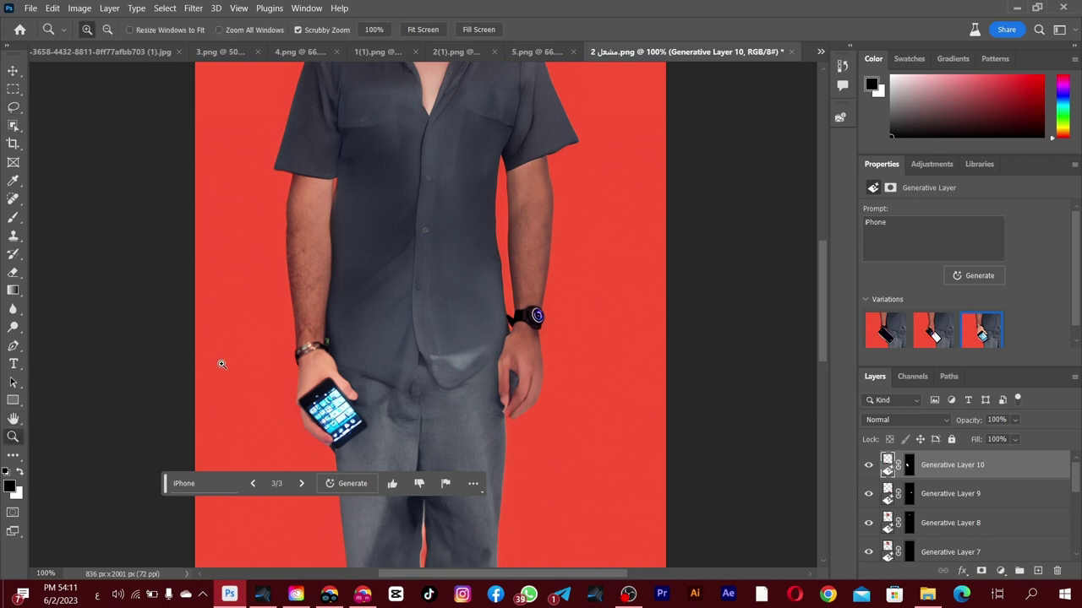
pyautogui.moveTo(221, 364); pyautogui.dragTo(398, 338)
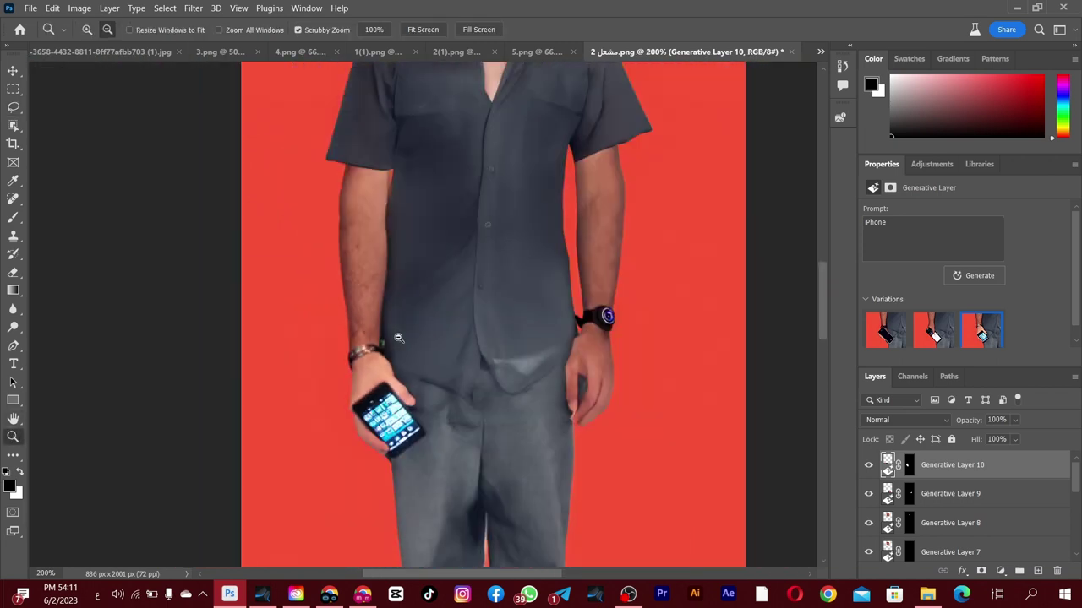
pyautogui.hotkey('ctrl', '-')
pyautogui.hotkey('ctrl', '-')
pyautogui.hotkey('ctrl', '-')
pyautogui.hotkey('ctrl', '-')
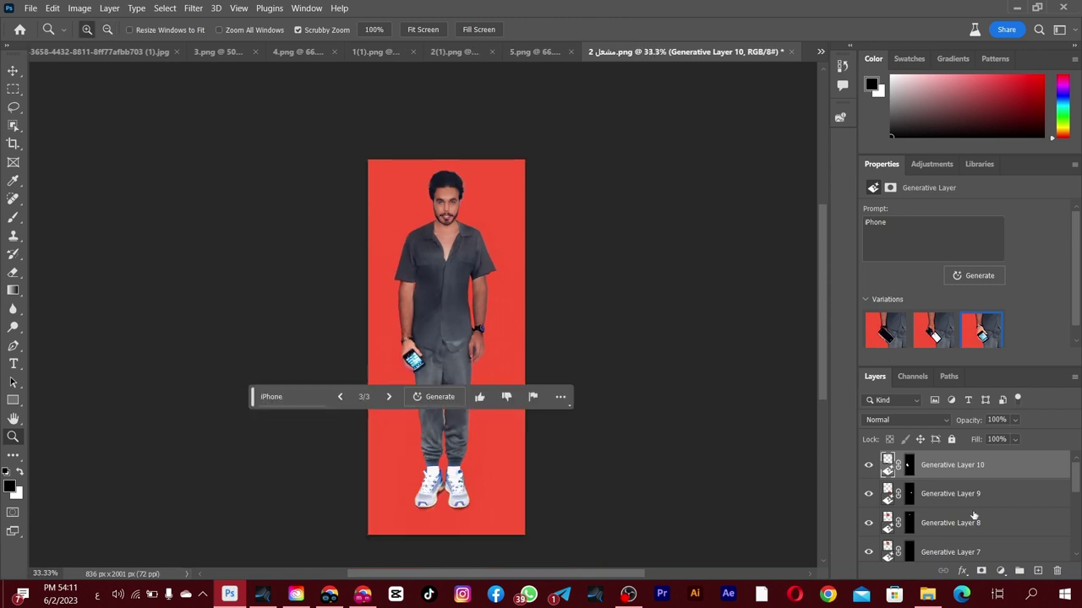
# - Hide the recent generative layers and compare the plain grey shirt against the logo T-shirt
pyautogui.scroll(-3, 974, 516)
pyautogui.scroll(-1, 964, 514)
pyautogui.scroll(-1, 934, 520)
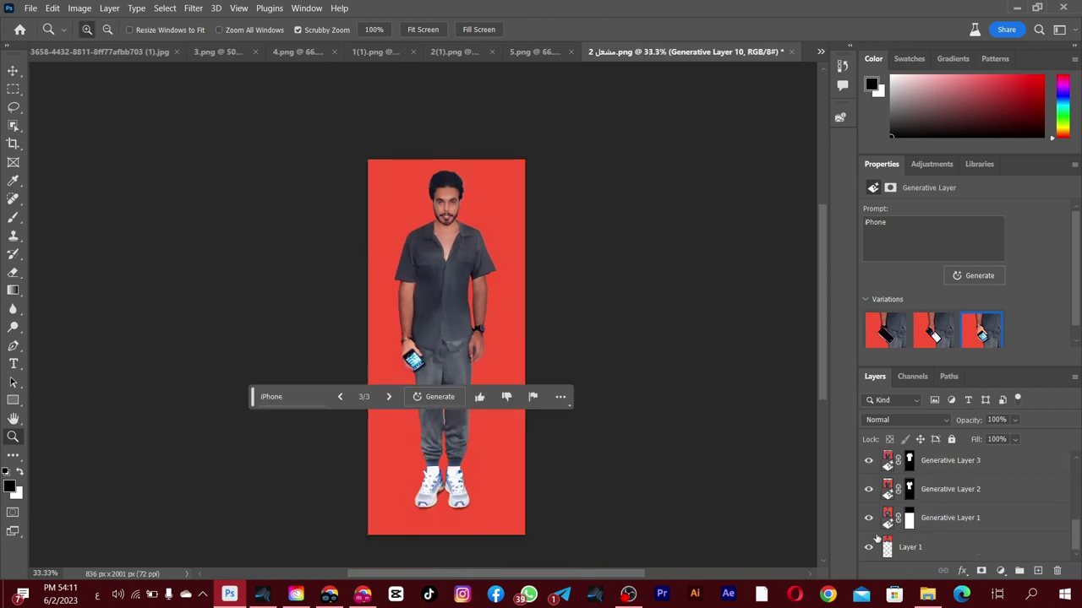
pyautogui.moveTo(869, 518); pyautogui.dragTo(871, 441)
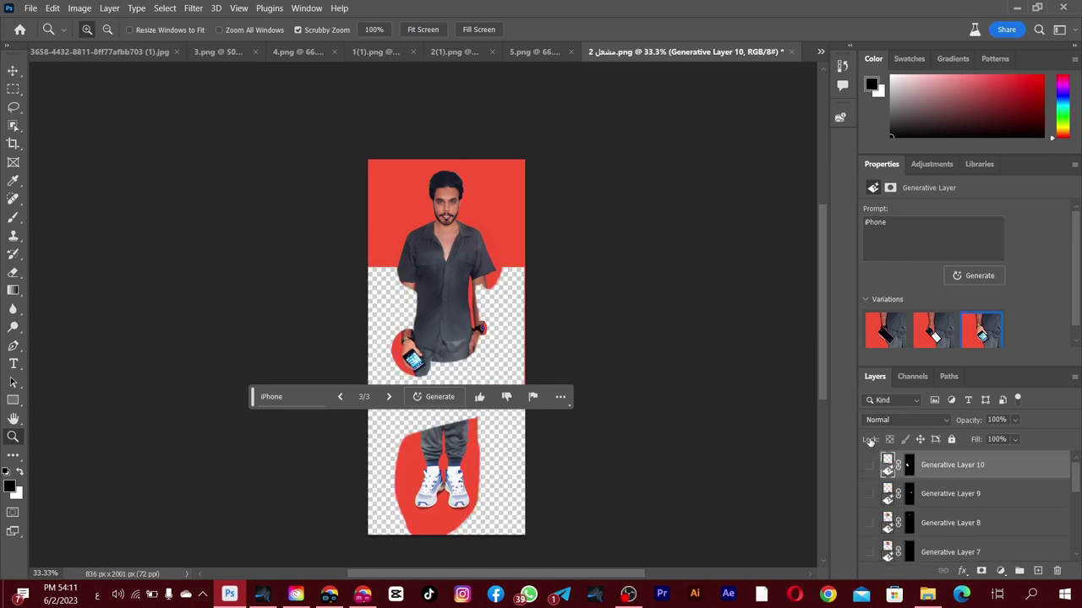
pyautogui.scroll(-3, 955, 499)
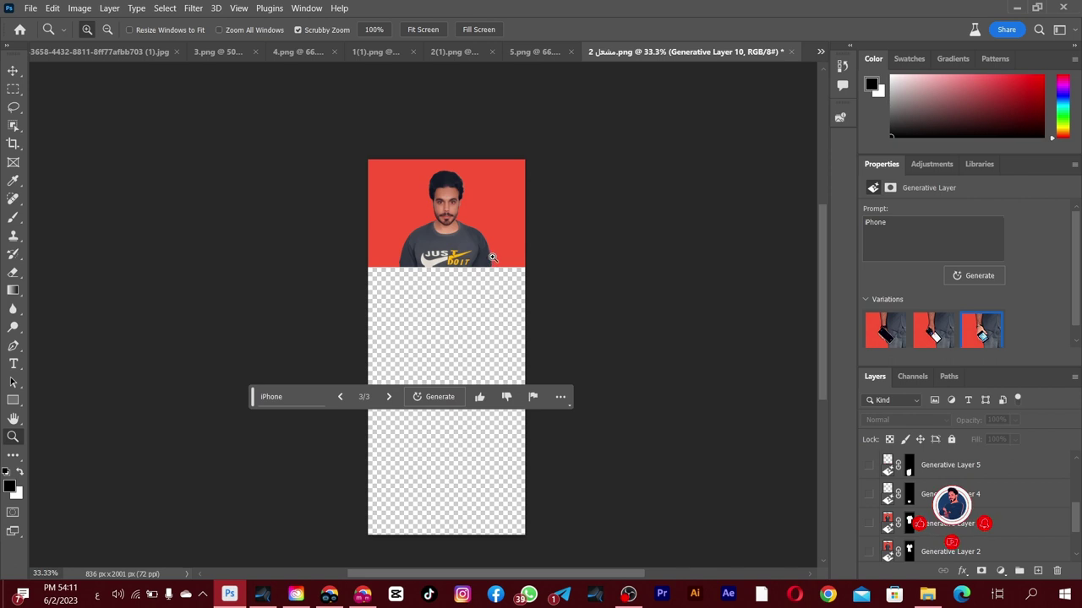
pyautogui.scroll(-1, 768, 449)
pyautogui.scroll(-2, 921, 497)
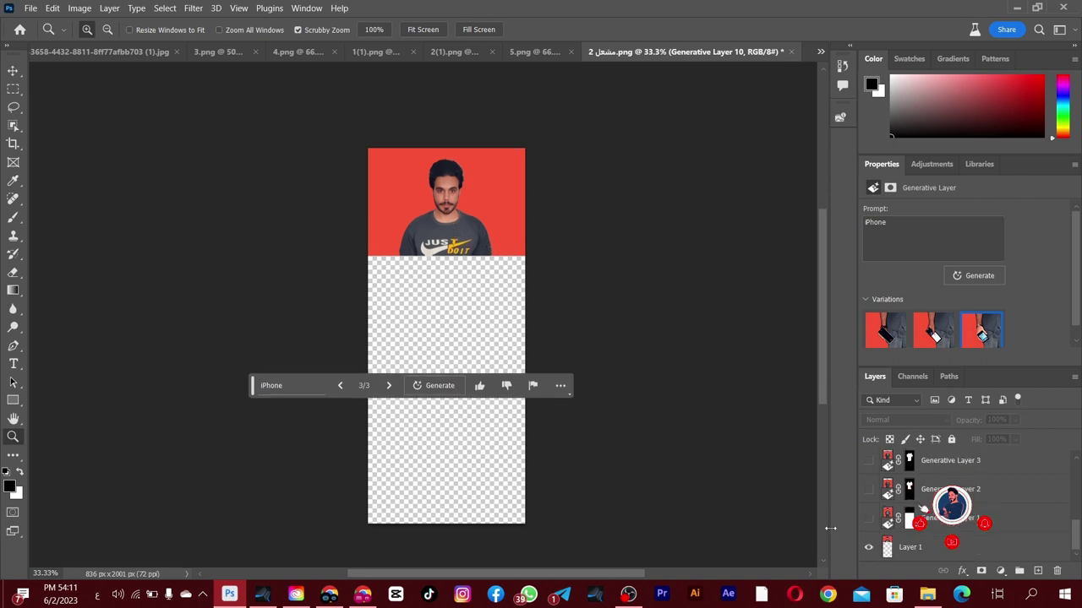
pyautogui.click(868, 519)
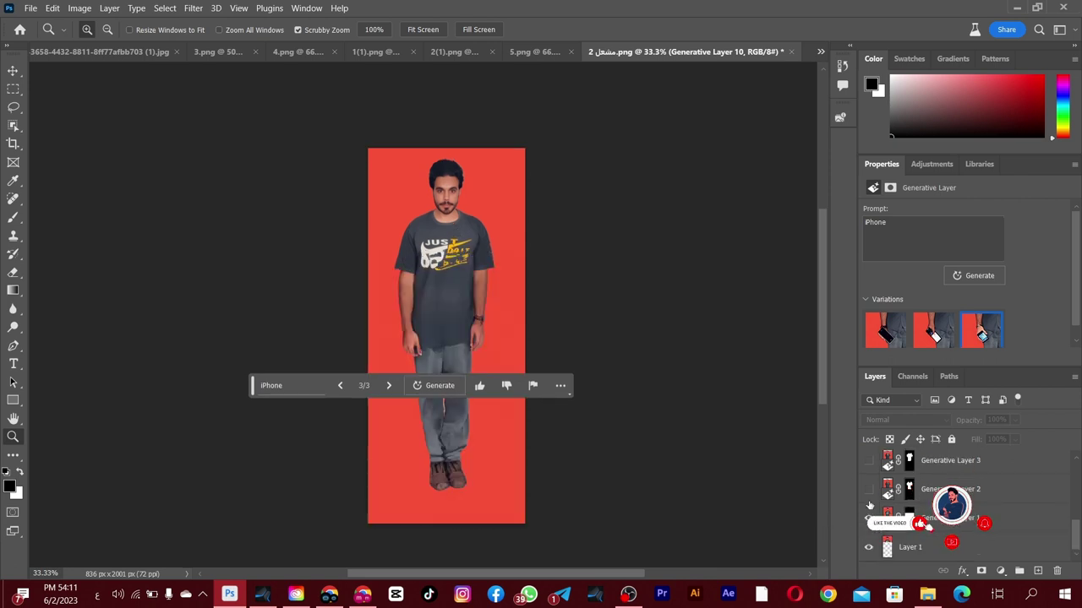
pyautogui.click(867, 489)
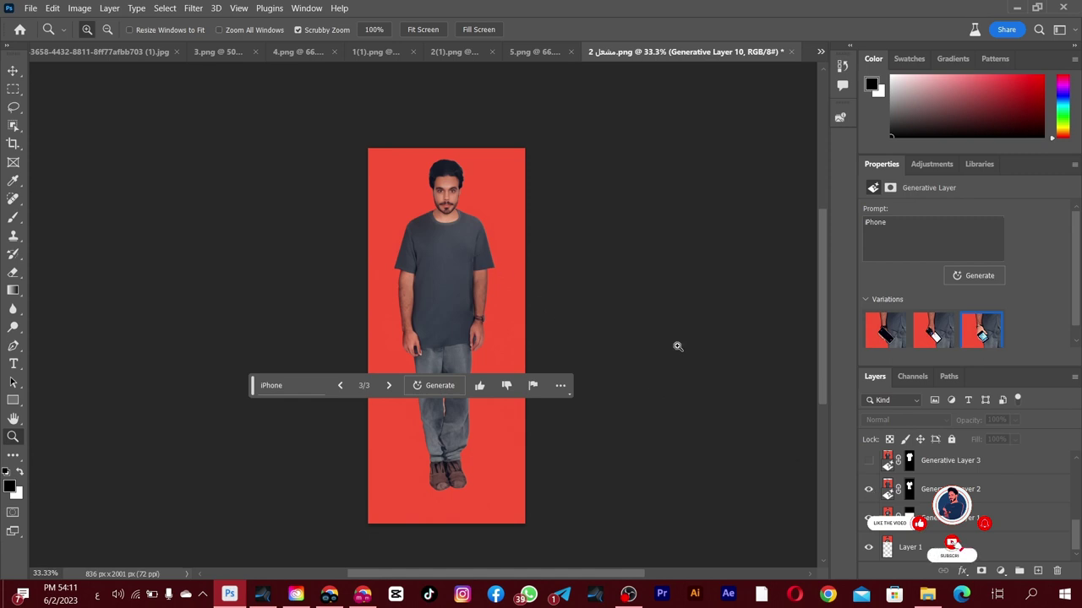
pyautogui.click(868, 490)
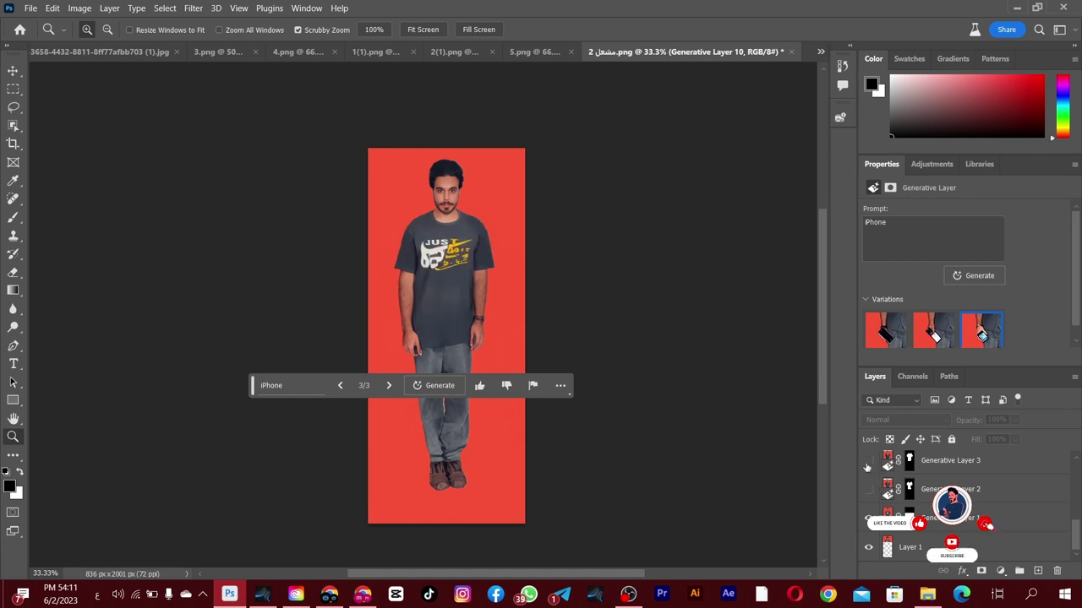
# - Restore the printed T-shirt and show the generated white sneakers
pyautogui.click(868, 461)
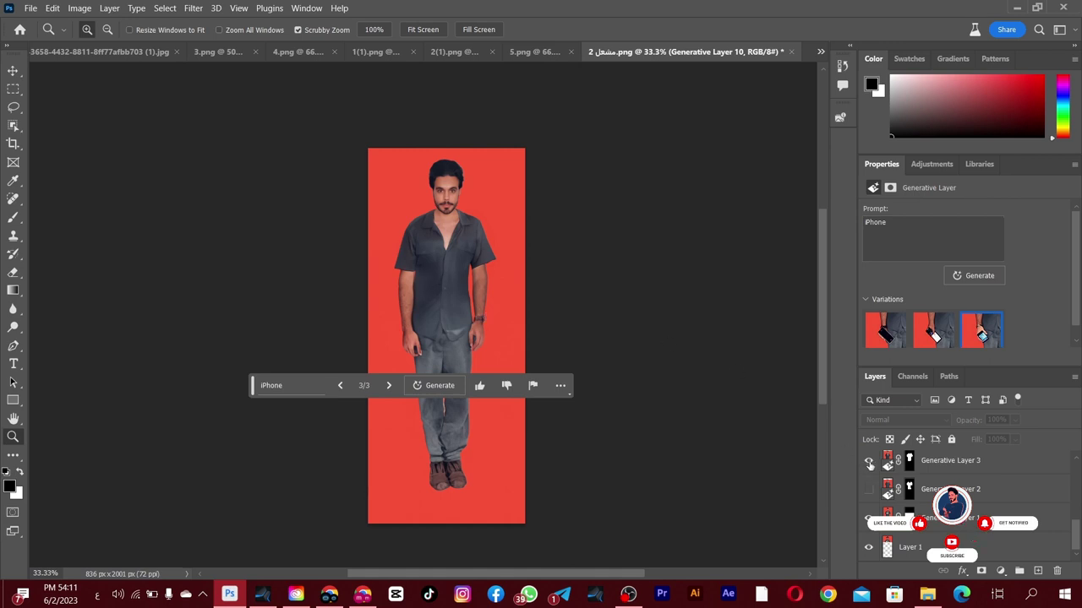
pyautogui.scroll(1, 869, 464)
pyautogui.click(869, 462)
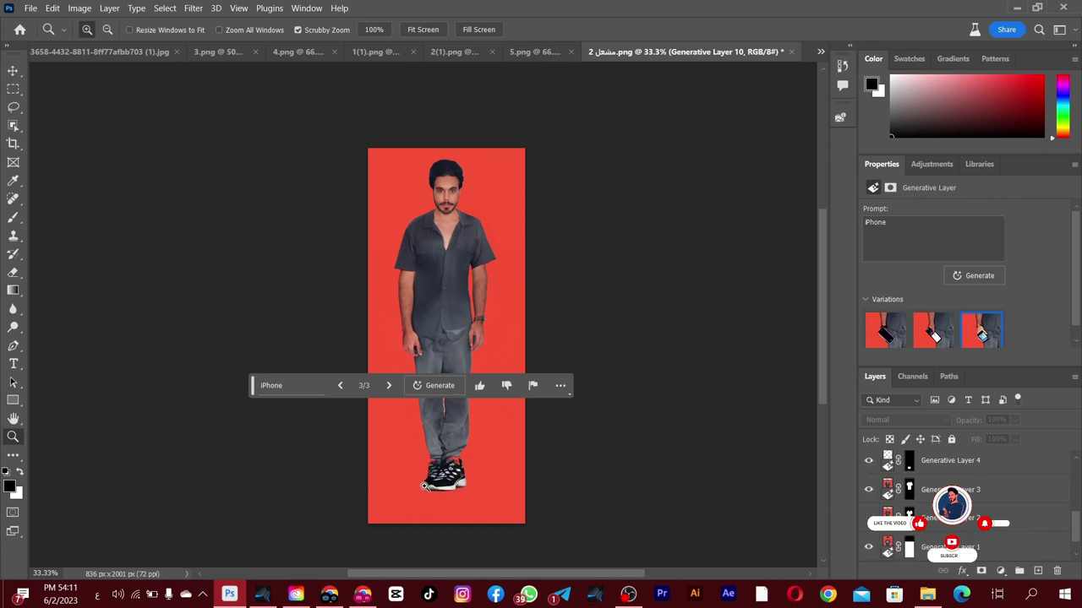
pyautogui.click(869, 491)
pyautogui.scroll(1, 873, 472)
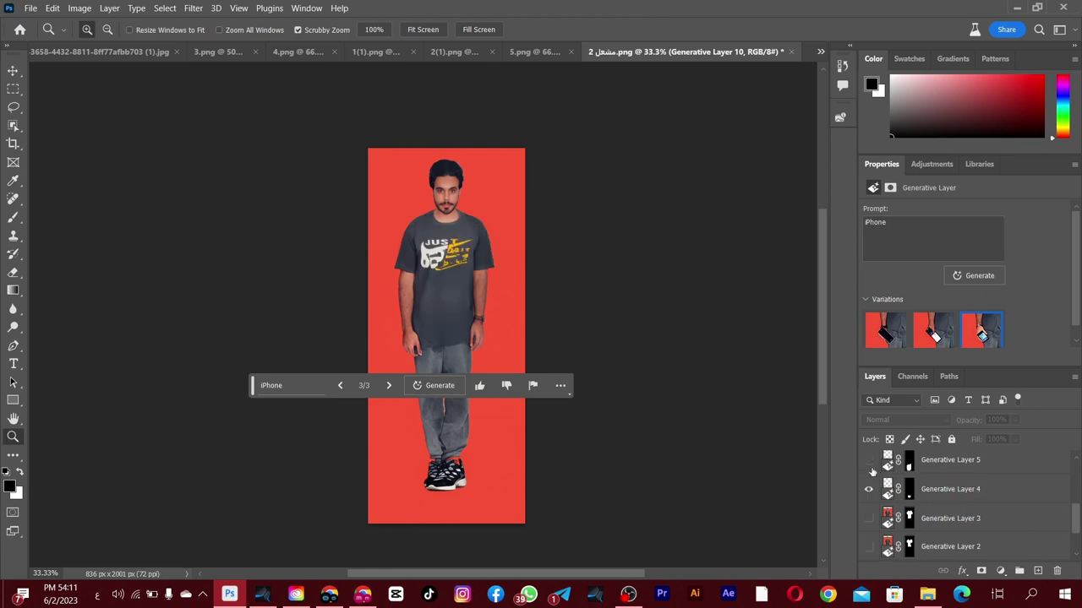
pyautogui.click(870, 461)
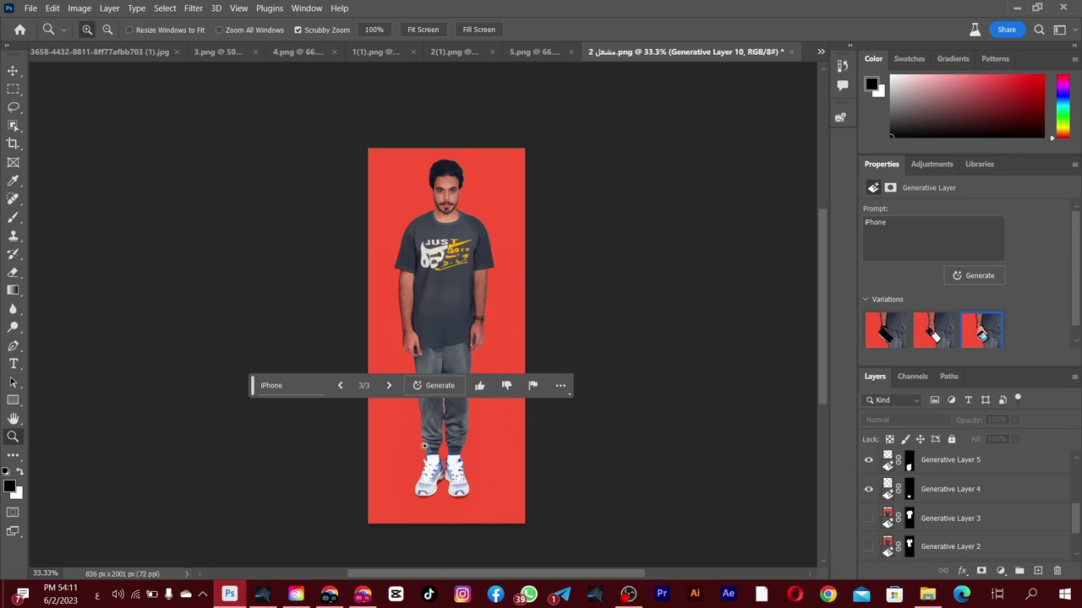
# - Turn on Generative Layer 10 to show the phone and inspect it up close
pyautogui.scroll(1, 874, 472)
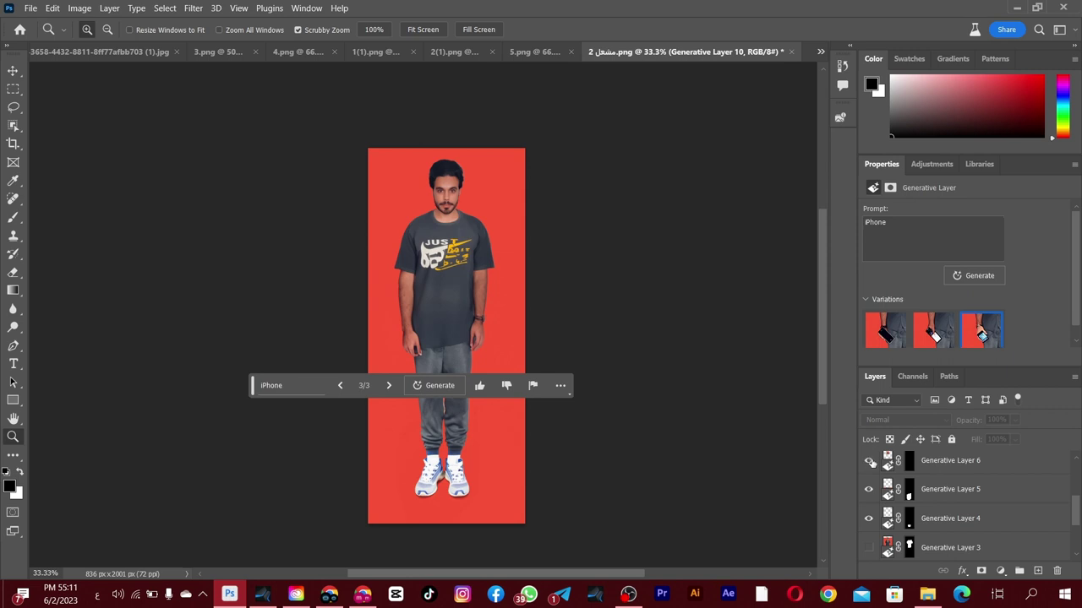
pyautogui.scroll(2, 871, 462)
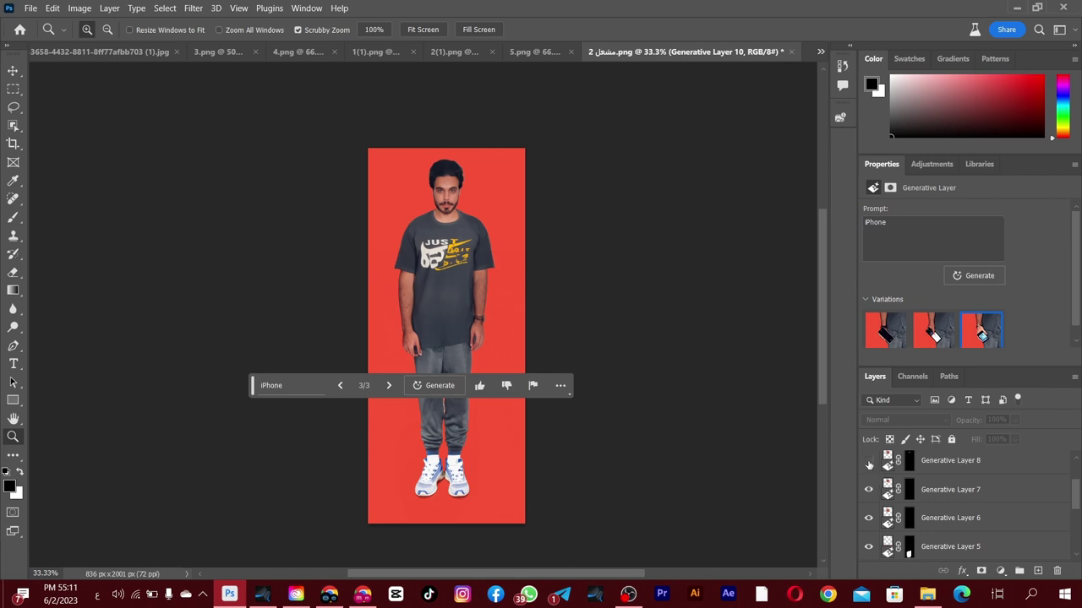
pyautogui.scroll(1, 869, 463)
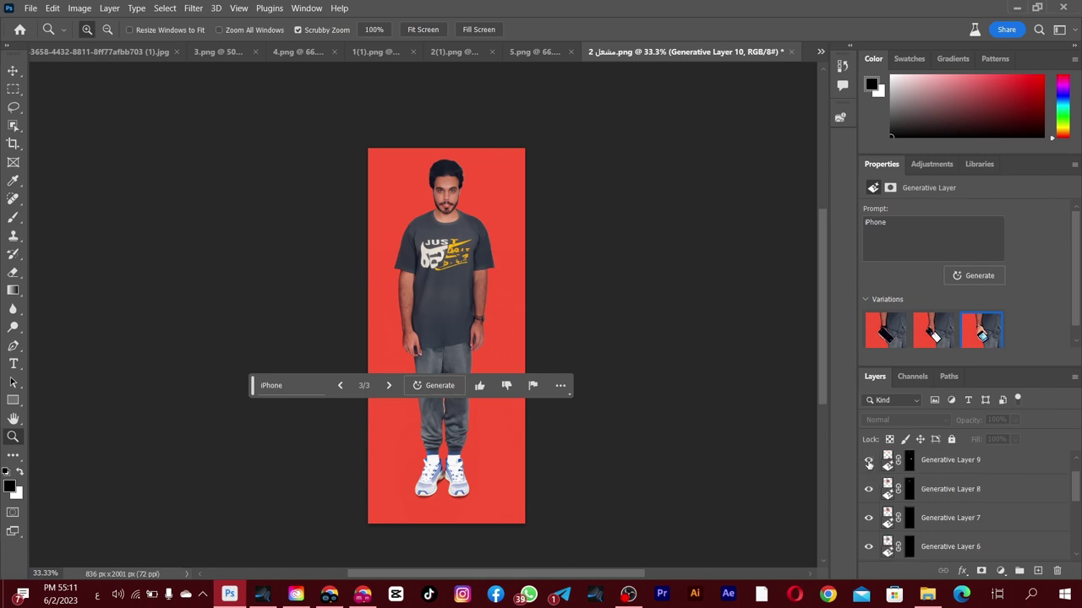
pyautogui.scroll(1, 869, 463)
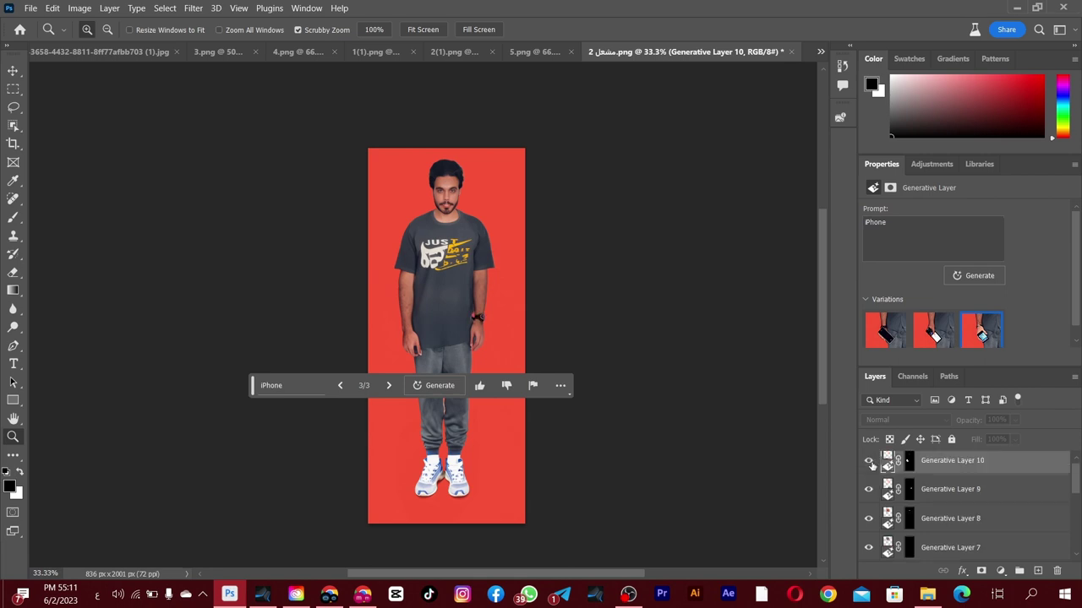
pyautogui.click(869, 463)
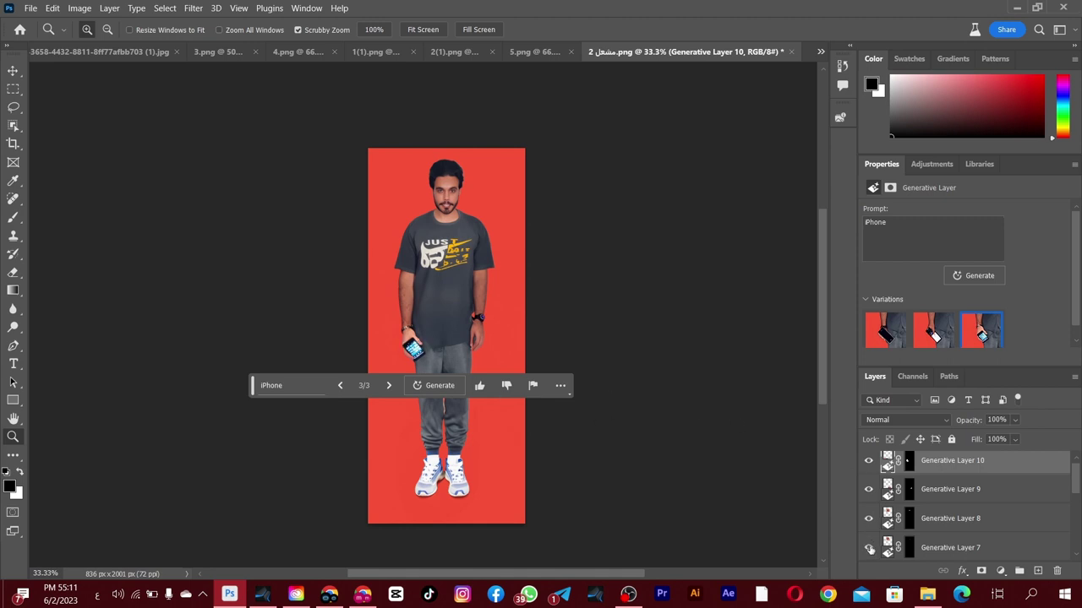
pyautogui.scroll(-1, 869, 548)
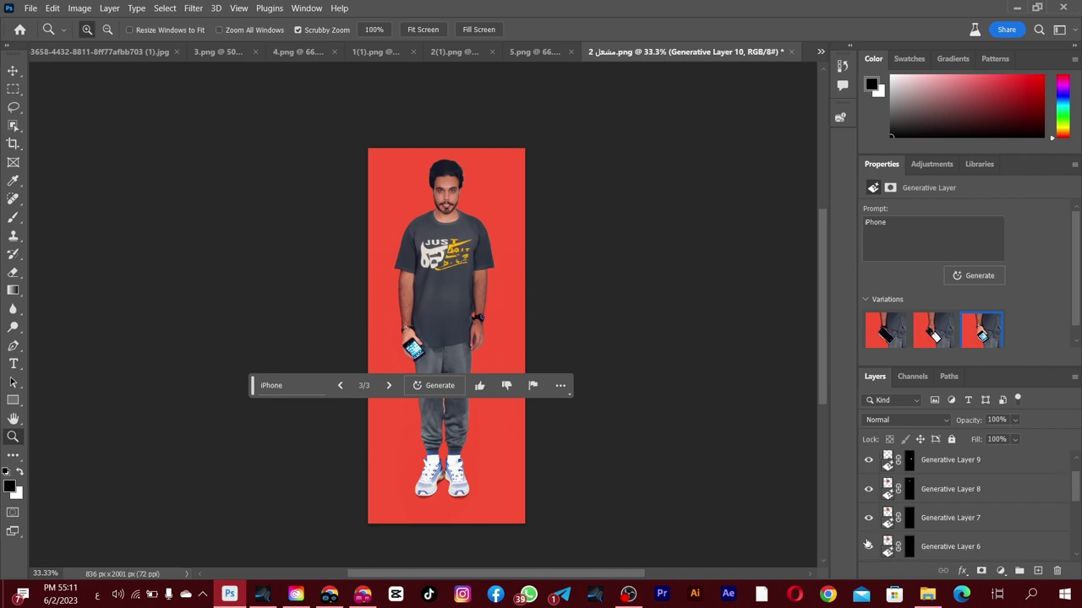
pyautogui.scroll(1, 868, 545)
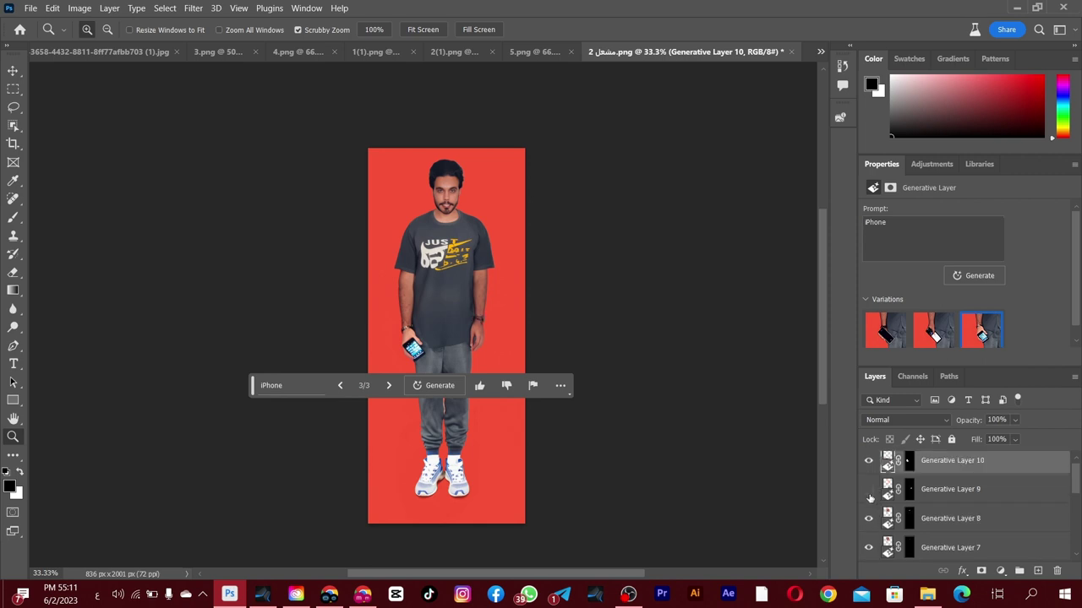
pyautogui.click(414, 335)
pyautogui.moveTo(868, 548)
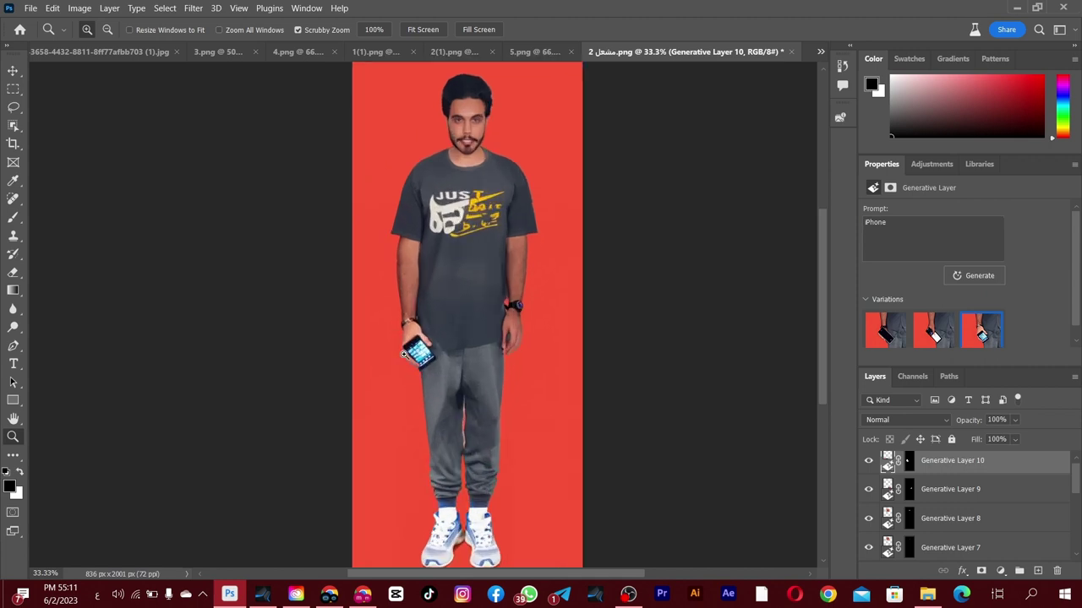
pyautogui.keyDown('alt'); pyautogui.click(476, 280); pyautogui.keyUp('alt')
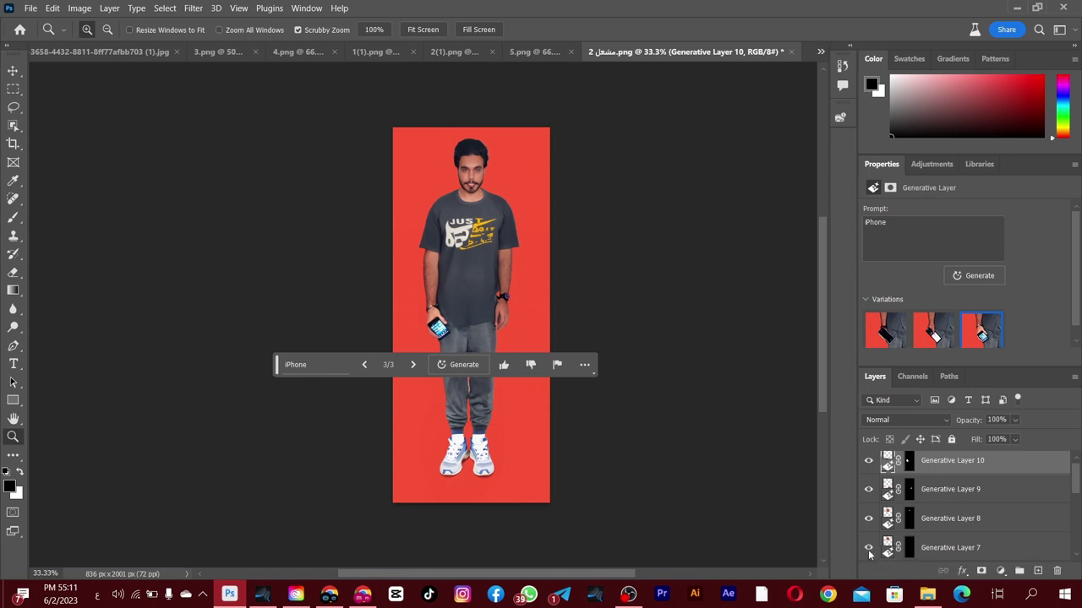
# - Zoom into the face and toggle Generative Layer 7 to compare the blue-grey eyes
pyautogui.moveTo(486, 190)
pyautogui.mouseDown()
pyautogui.moveTo(863, 518)
pyautogui.moveTo(874, 564)
pyautogui.mouseUp()
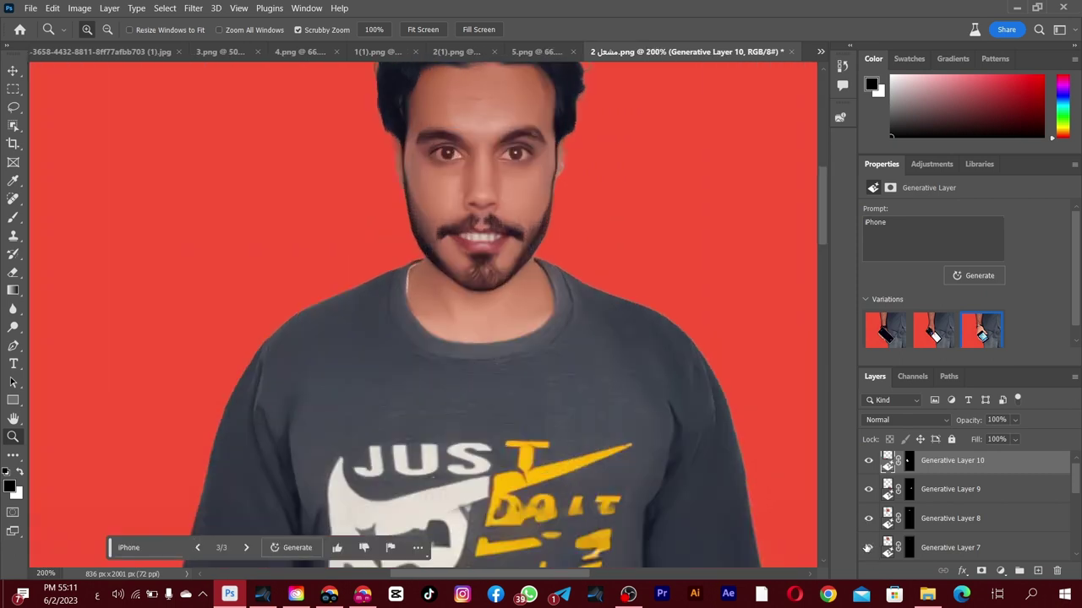
pyautogui.click(868, 547)
pyautogui.click(868, 548)
pyautogui.click(868, 548)
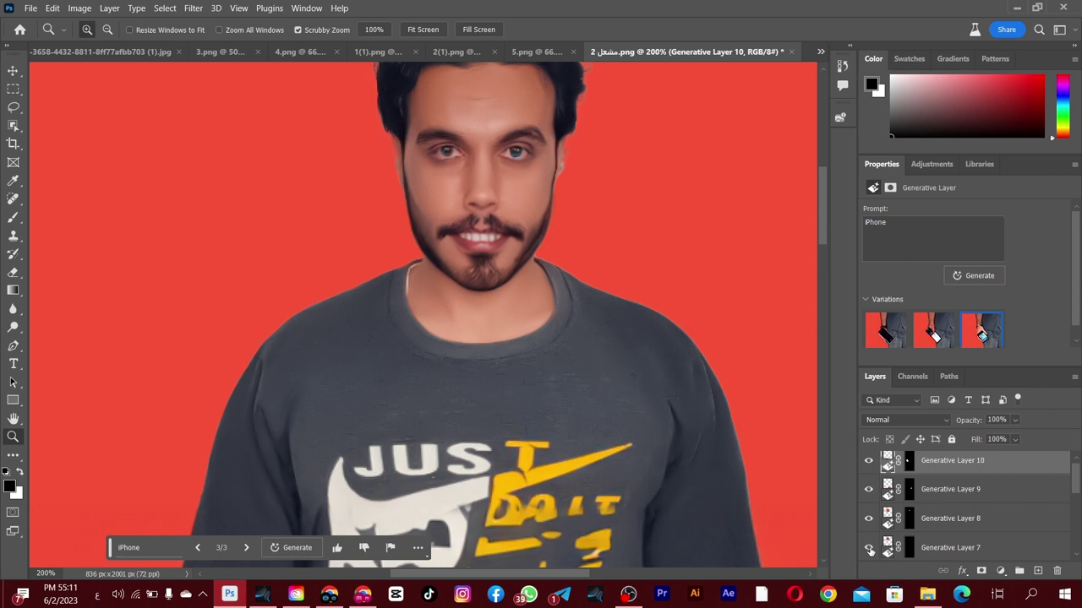
pyautogui.keyDown('alt'); pyautogui.click(580, 416); pyautogui.keyUp('alt')
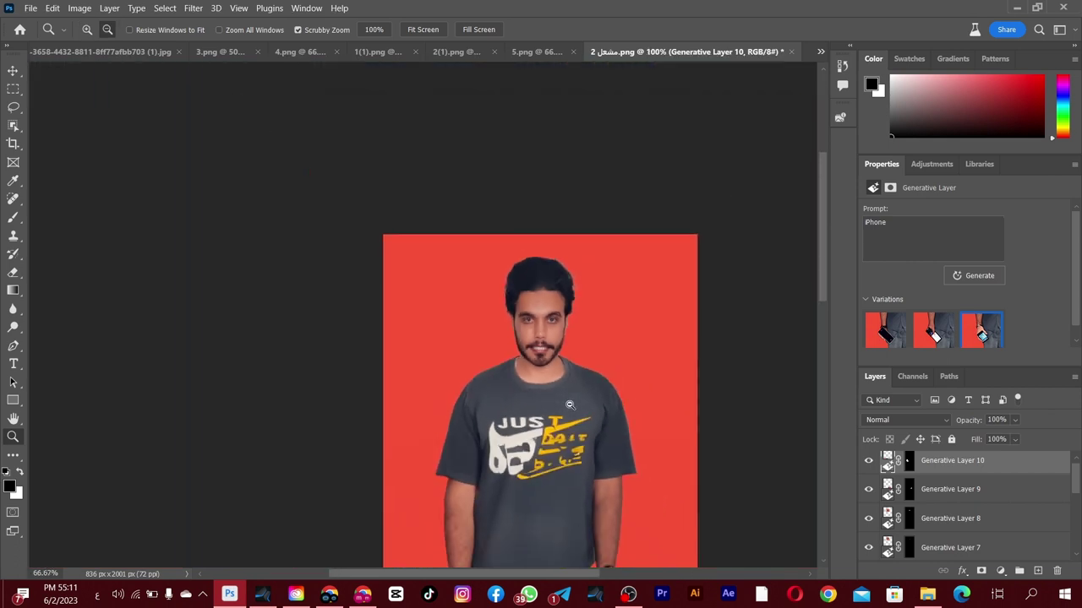
# - Switch the iPhone layer to its second variation with a pink-white screen
pyautogui.scroll(-3, 572, 409)
pyautogui.scroll(-2, 572, 409)
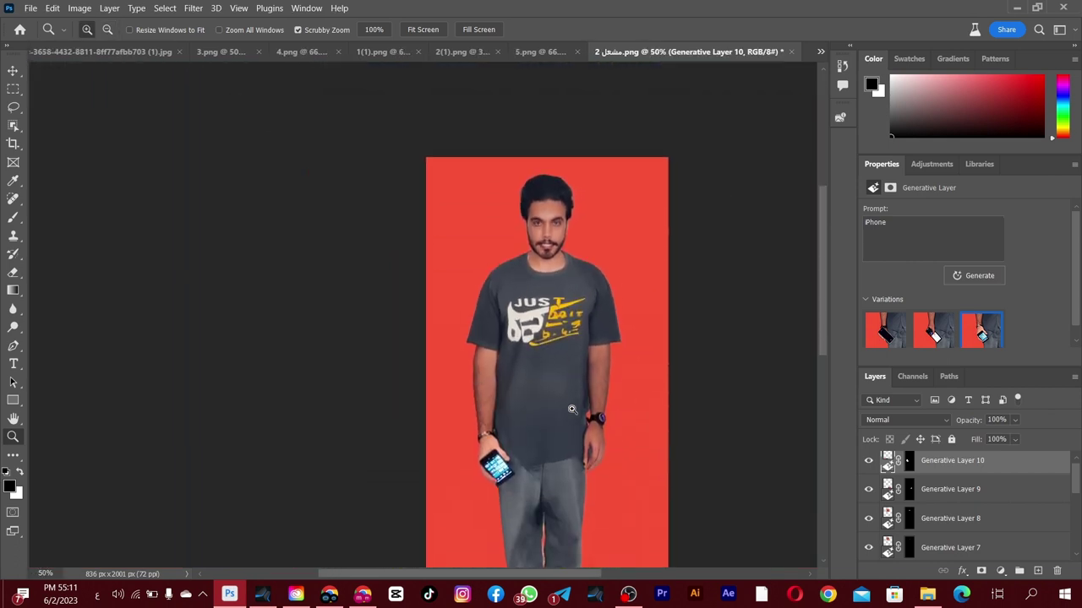
pyautogui.click(572, 409)
pyautogui.keyDown('alt'); pyautogui.click(573, 409); pyautogui.keyUp('alt')
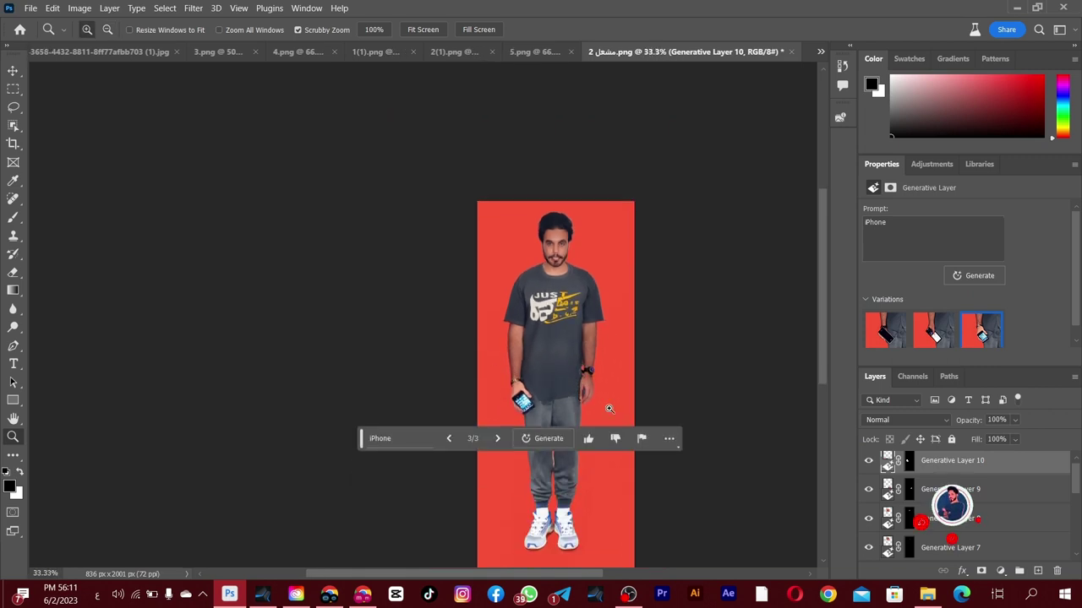
pyautogui.click(589, 335)
pyautogui.click(589, 334)
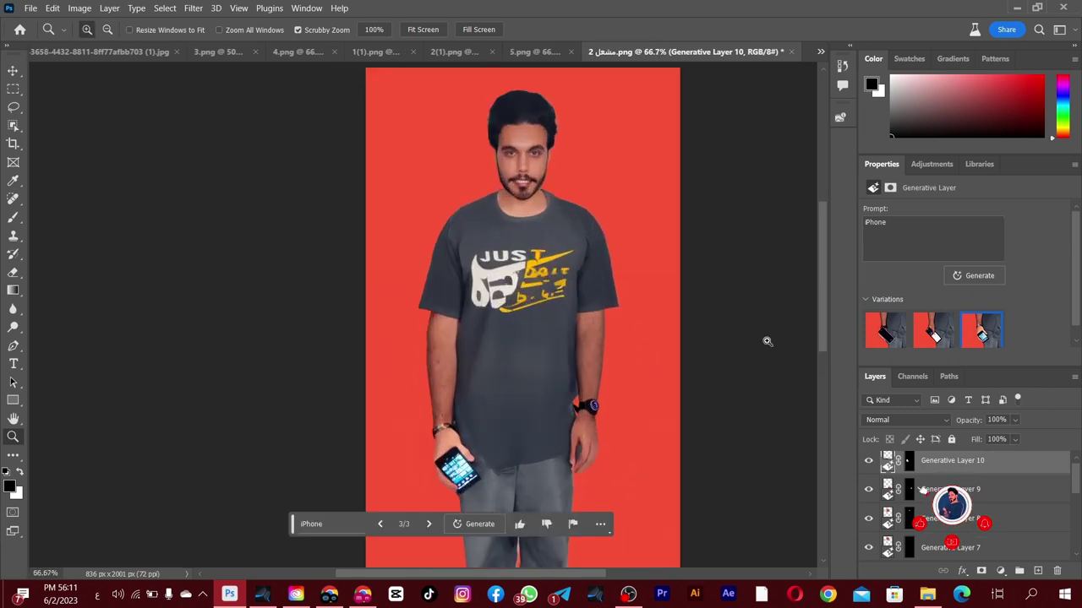
pyautogui.click(933, 330)
pyautogui.scroll(-1, 579, 395)
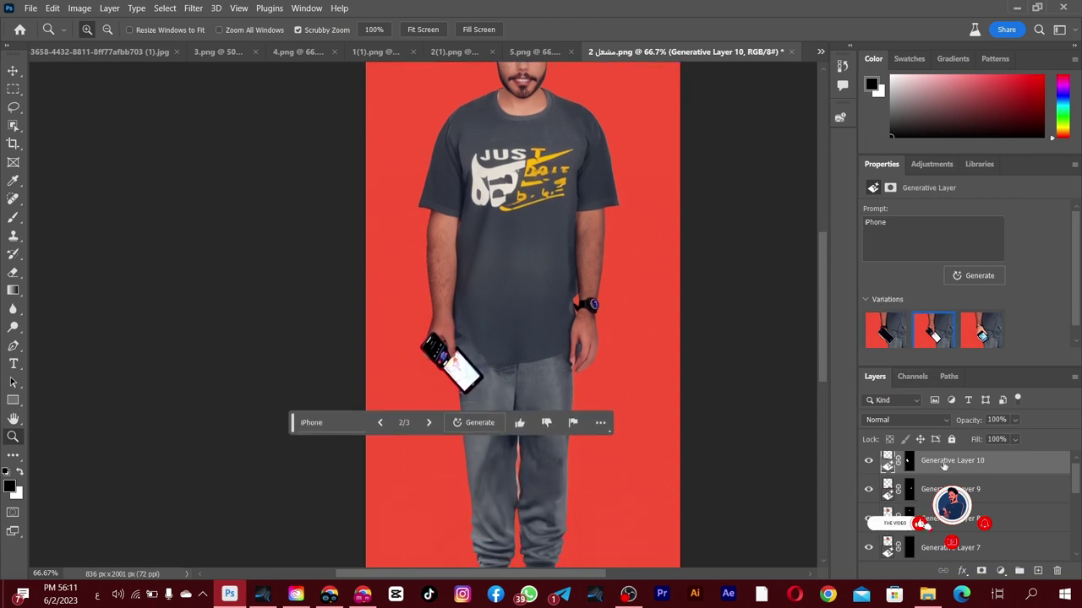
pyautogui.scroll(-1, 580, 395)
pyautogui.scroll(-2, 943, 507)
pyautogui.scroll(-1, 940, 523)
# - Turn Generative Layer 3 back on and keep its first blue shirt variation
pyautogui.click(938, 518)
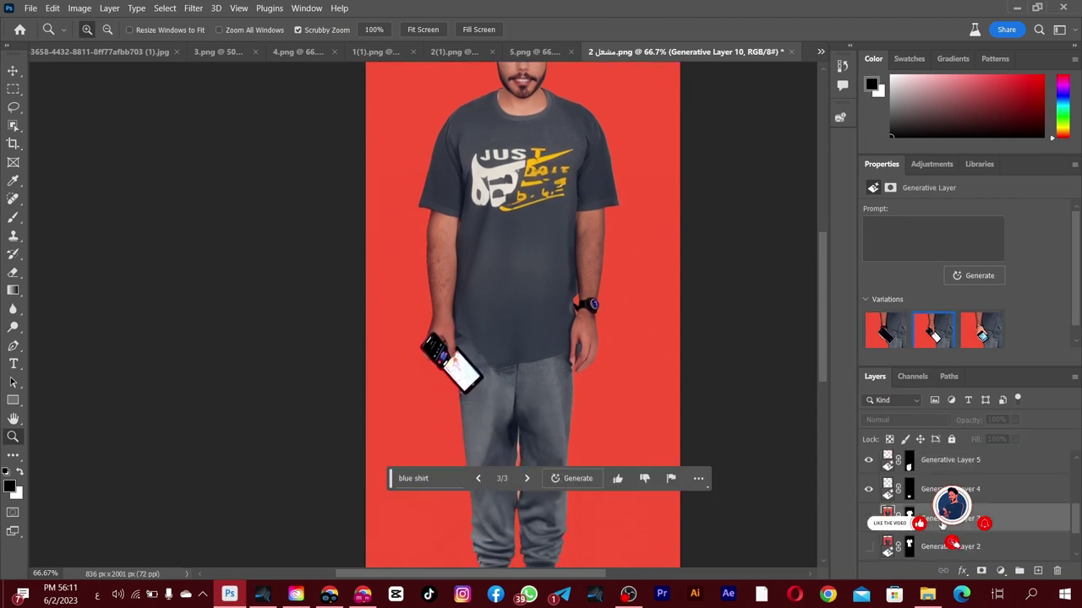
pyautogui.scroll(-1, 933, 541)
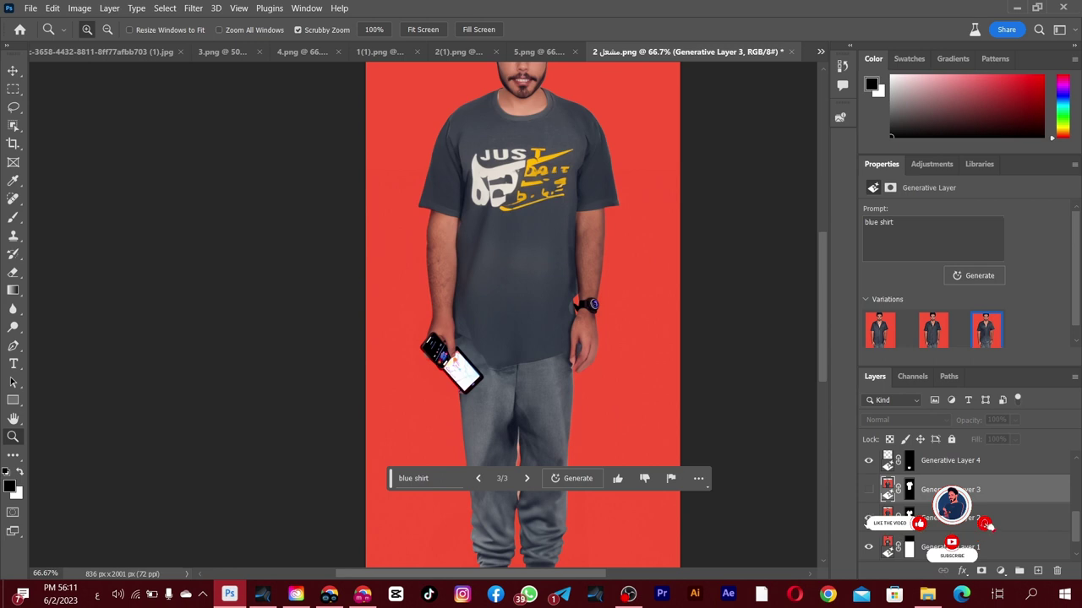
pyautogui.click(869, 518)
pyautogui.scroll(-1, 871, 514)
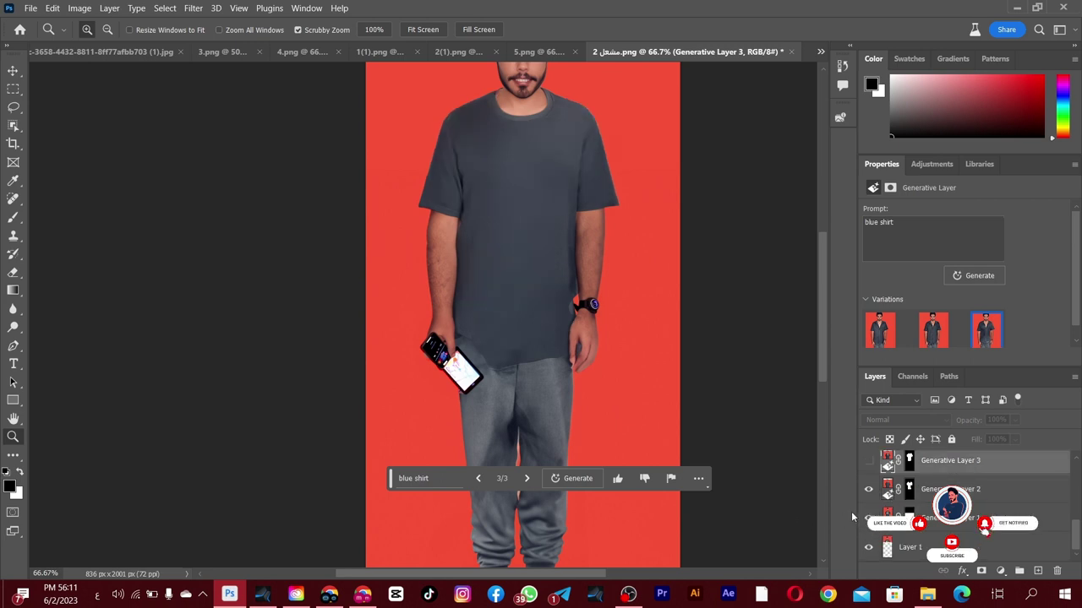
pyautogui.click(869, 518)
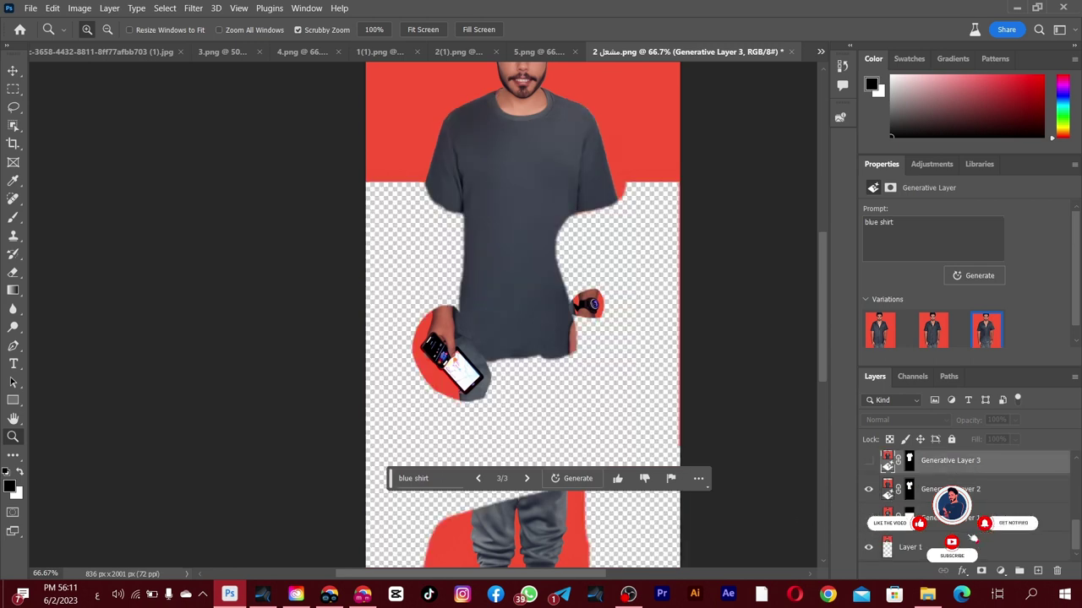
pyautogui.click(868, 518)
pyautogui.click(869, 461)
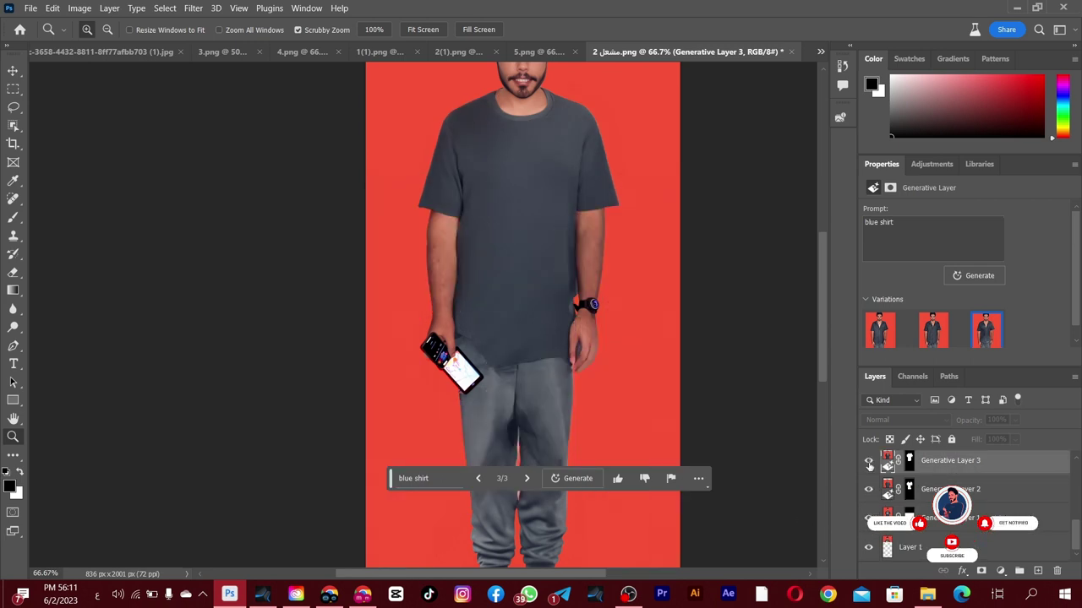
pyautogui.click(933, 329)
pyautogui.click(879, 343)
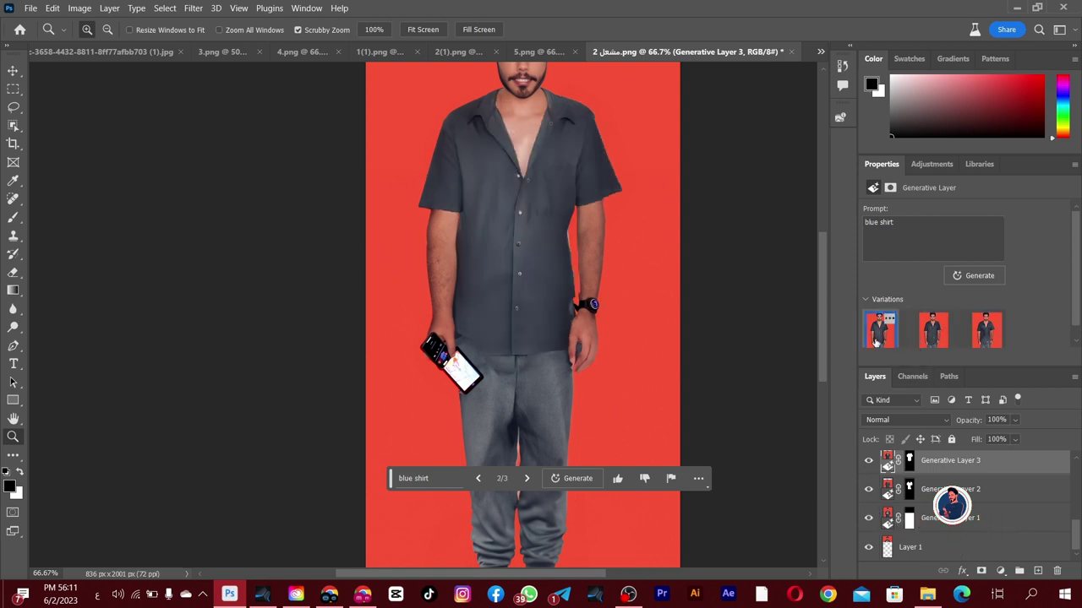
# - Set Generative Layer 1 to its middle variation and review Generative Layers 2 and 3
pyautogui.scroll(-3, 600, 398)
pyautogui.click(945, 519)
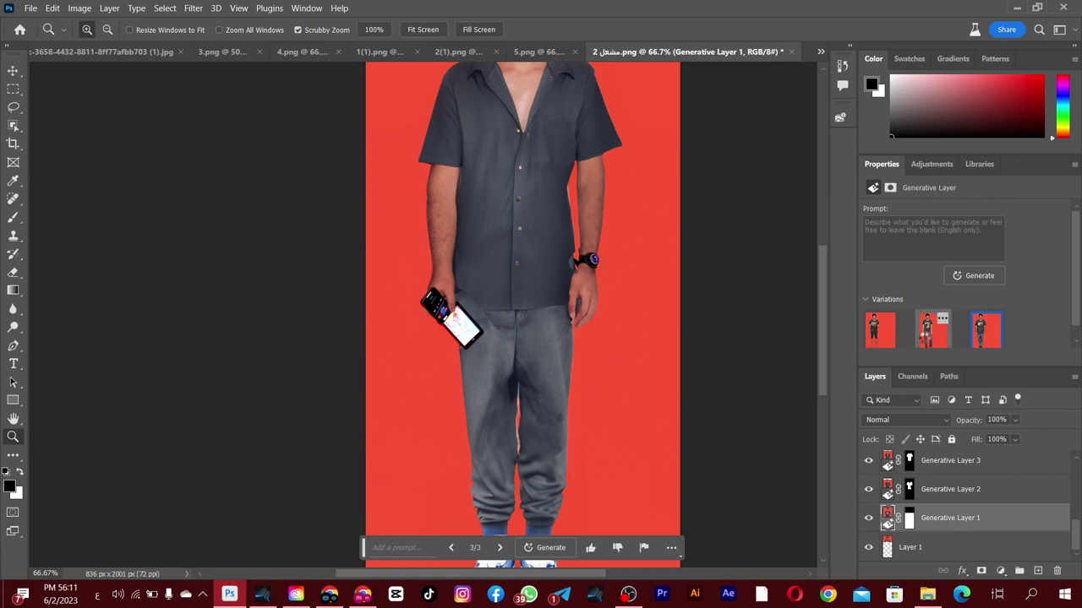
pyautogui.click(924, 338)
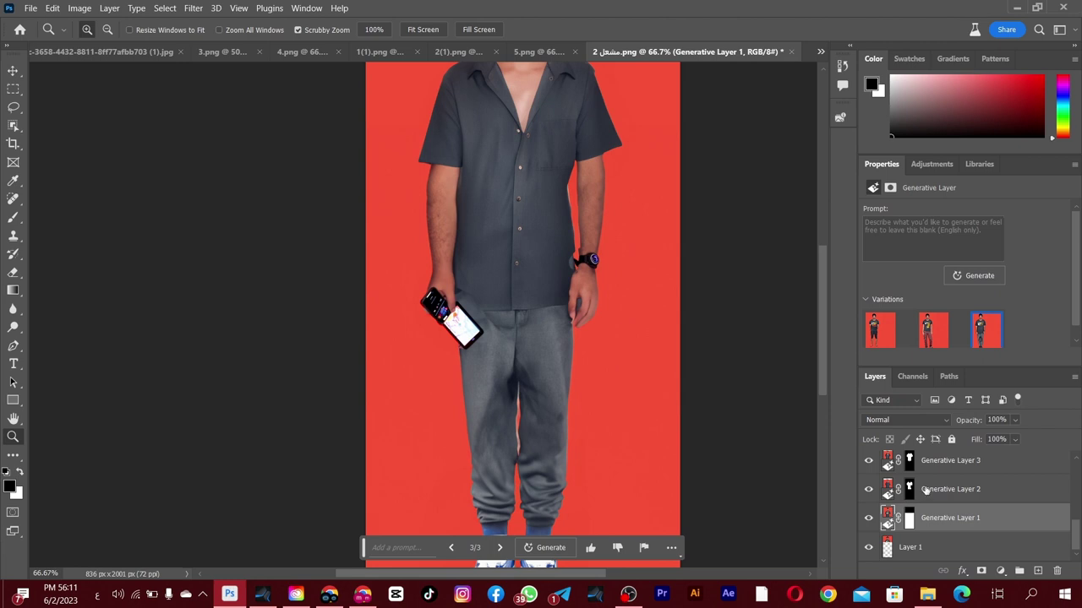
pyautogui.click(925, 489)
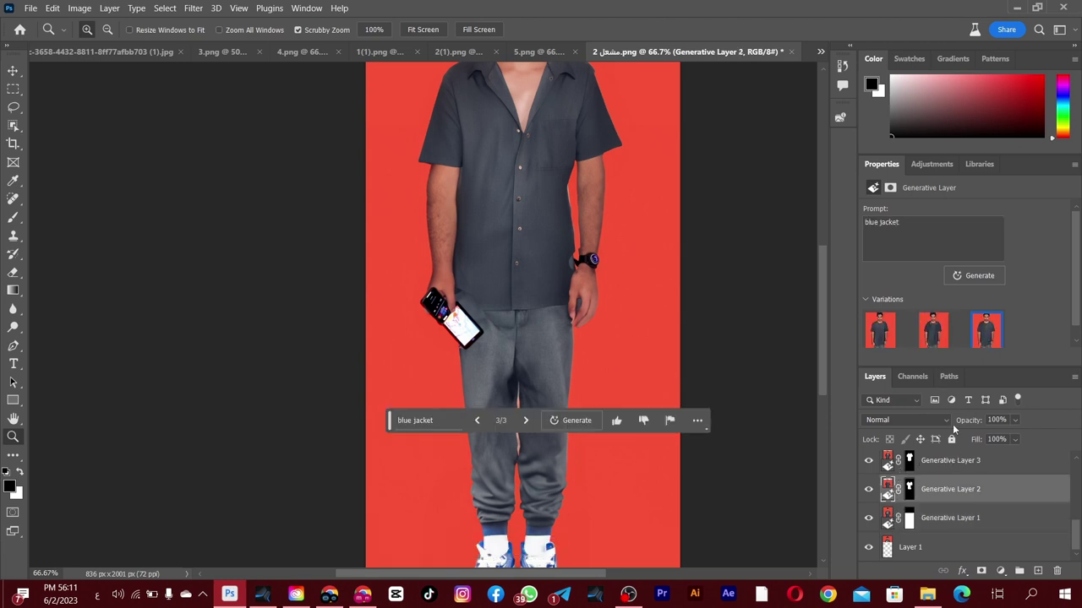
pyautogui.click(950, 470)
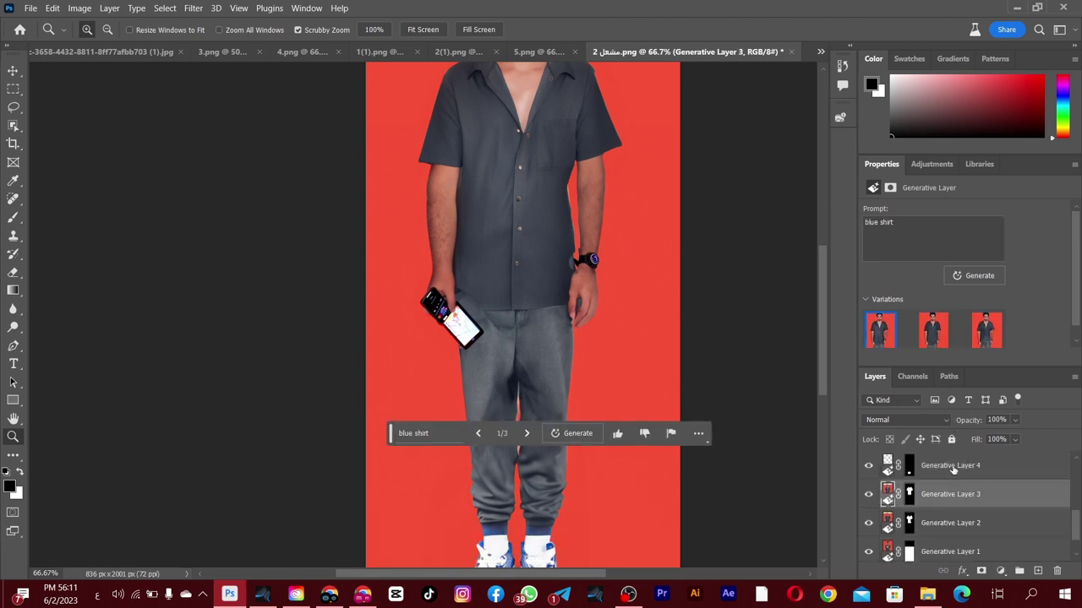
# - Give Generative Layer 4 its second 'Sports shoes' variation and zoom out to the whole figure
pyautogui.click(953, 470)
pyautogui.click(886, 335)
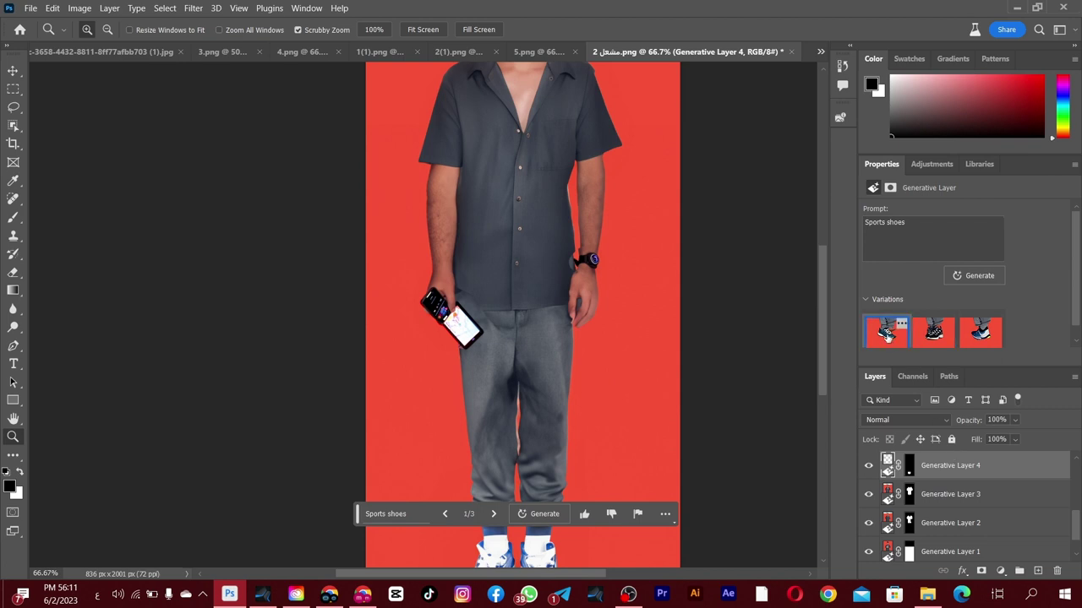
pyautogui.click(933, 332)
pyautogui.scroll(-1, 565, 413)
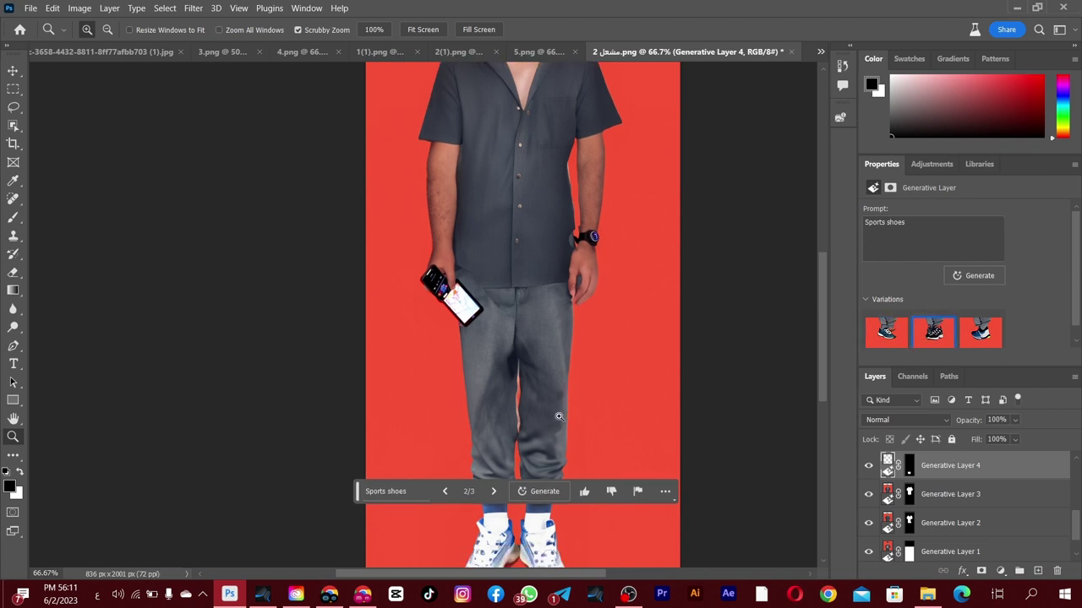
pyautogui.scroll(-1, 565, 415)
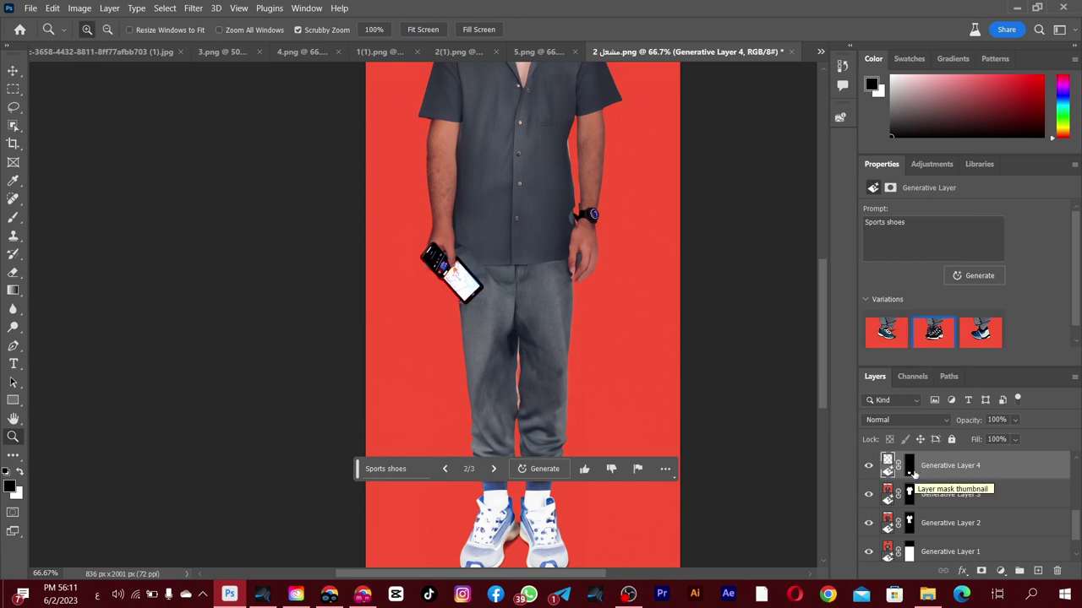
pyautogui.keyDown('alt'); pyautogui.click(676, 374); pyautogui.keyUp('alt')
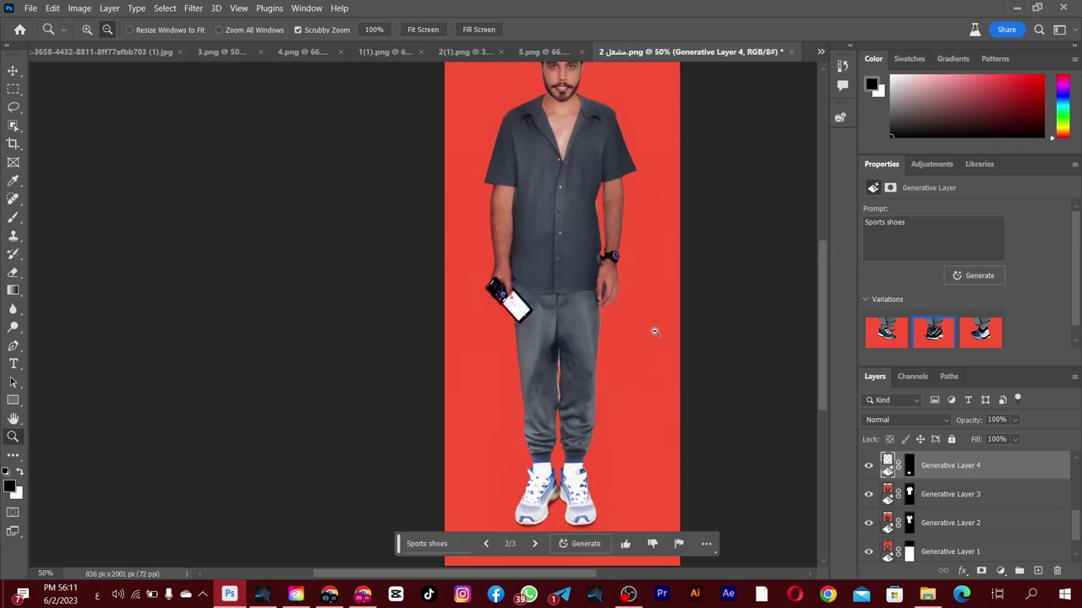
pyautogui.keyDown('alt'); pyautogui.click(653, 330); pyautogui.keyUp('alt')
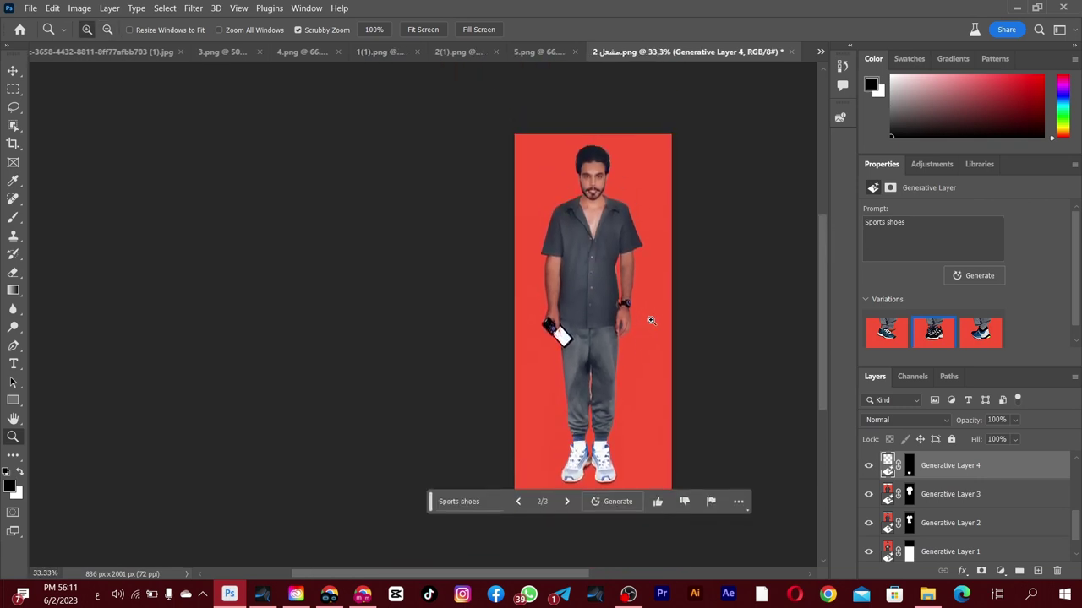
# - Browse the open generative-fill documents and toggle the red car's extension layer
pyautogui.click(551, 53)
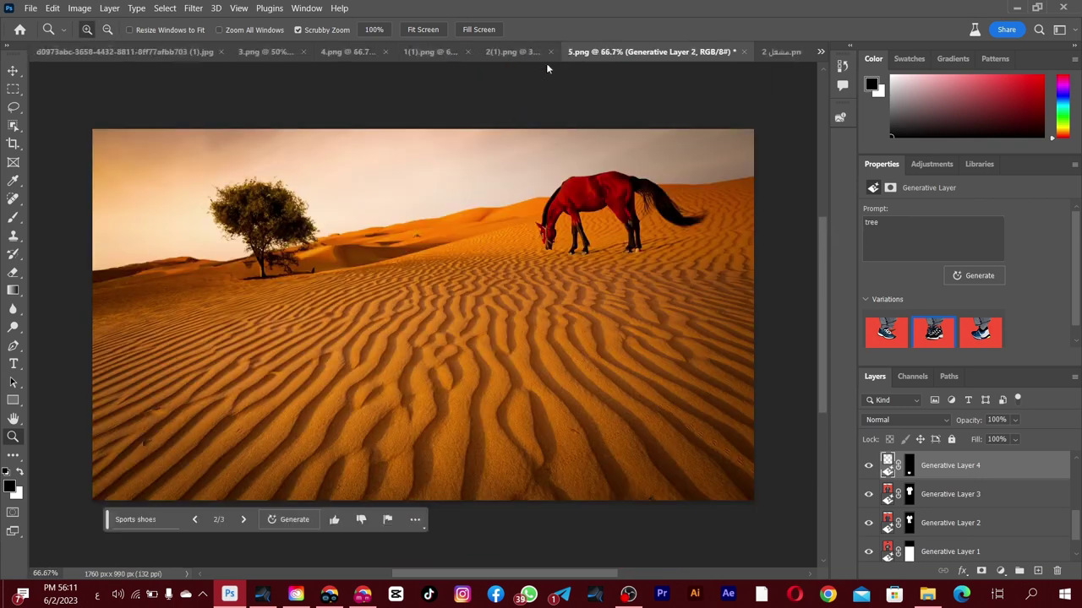
pyautogui.click(368, 56)
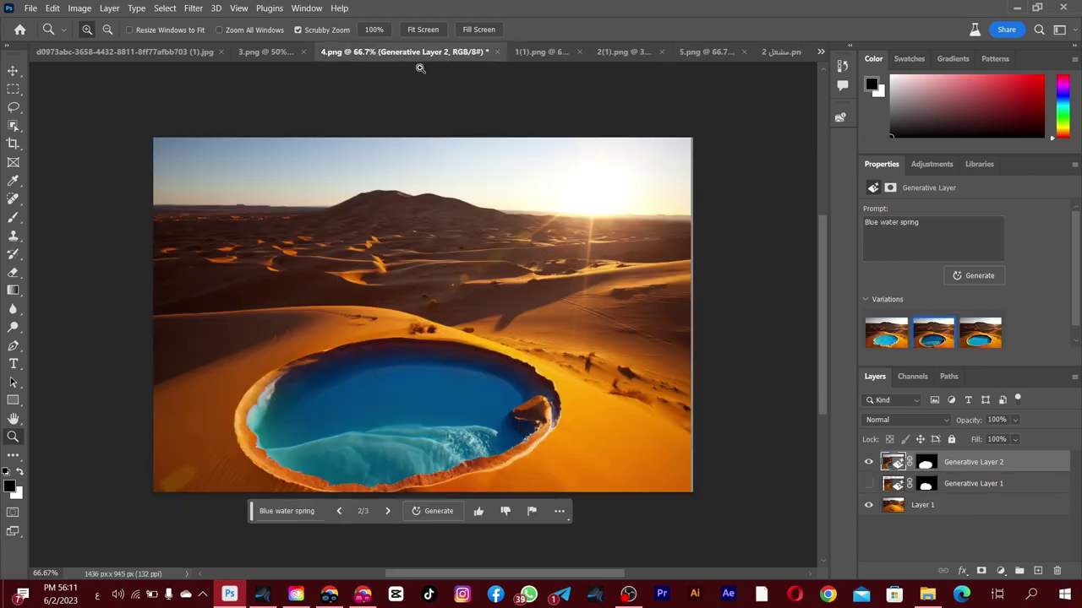
pyautogui.click(541, 55)
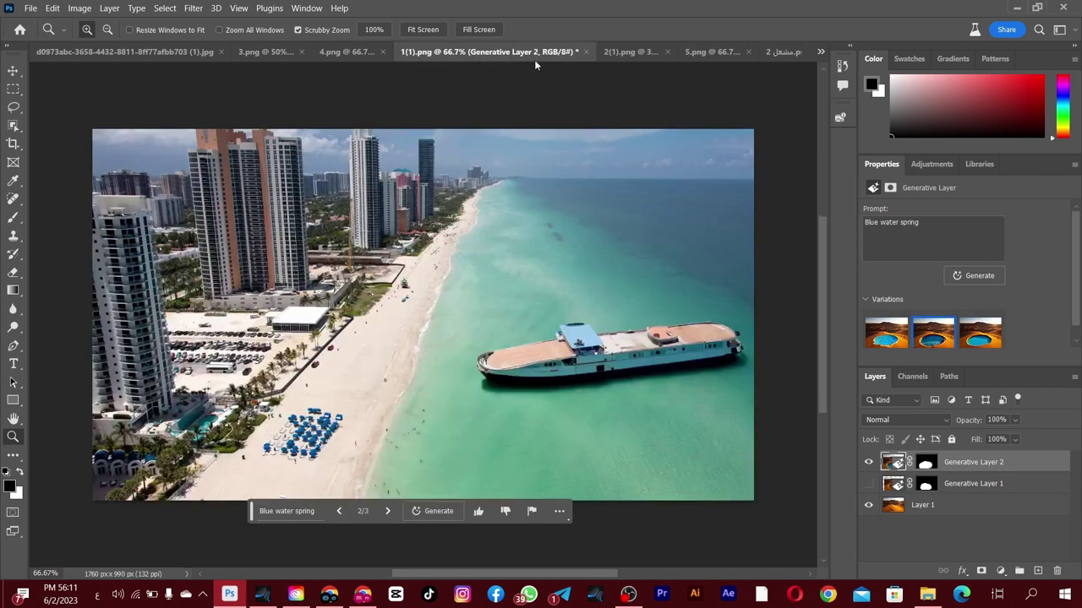
pyautogui.click(271, 53)
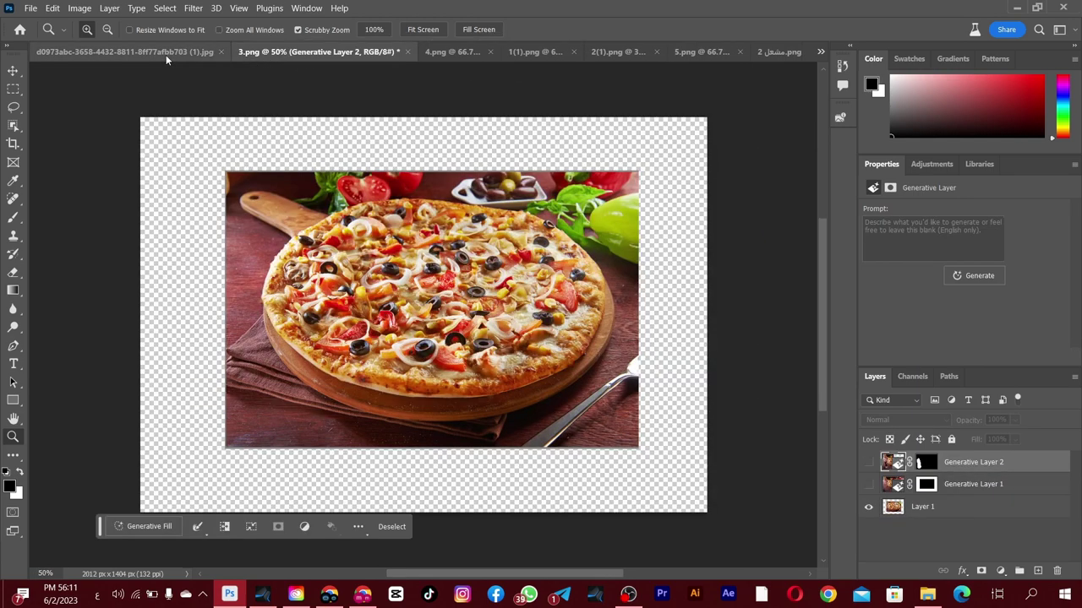
pyautogui.click(165, 54)
pyautogui.click(261, 51)
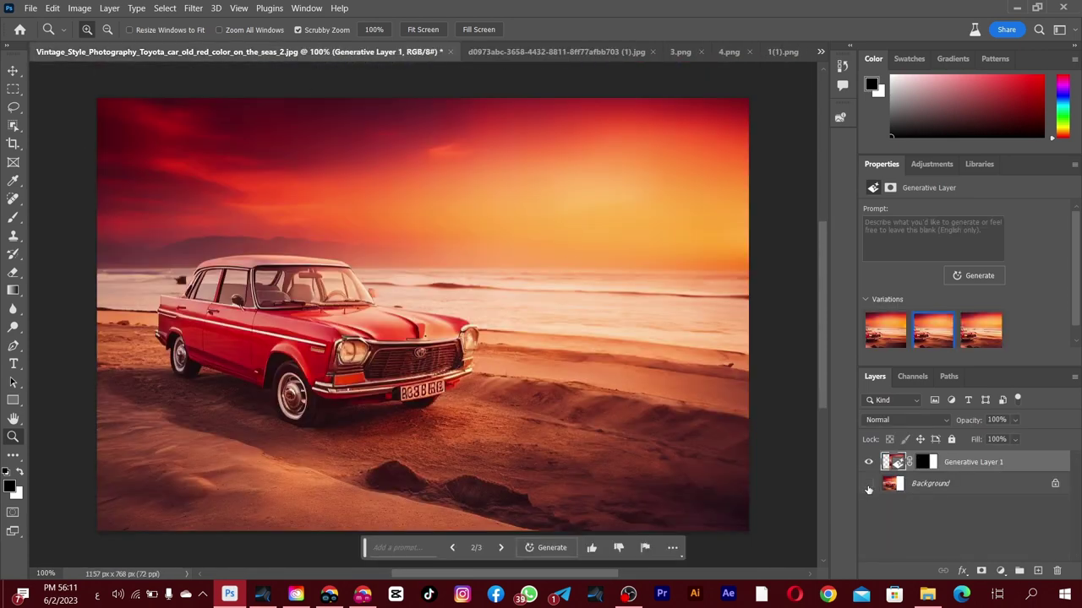
pyautogui.click(868, 484)
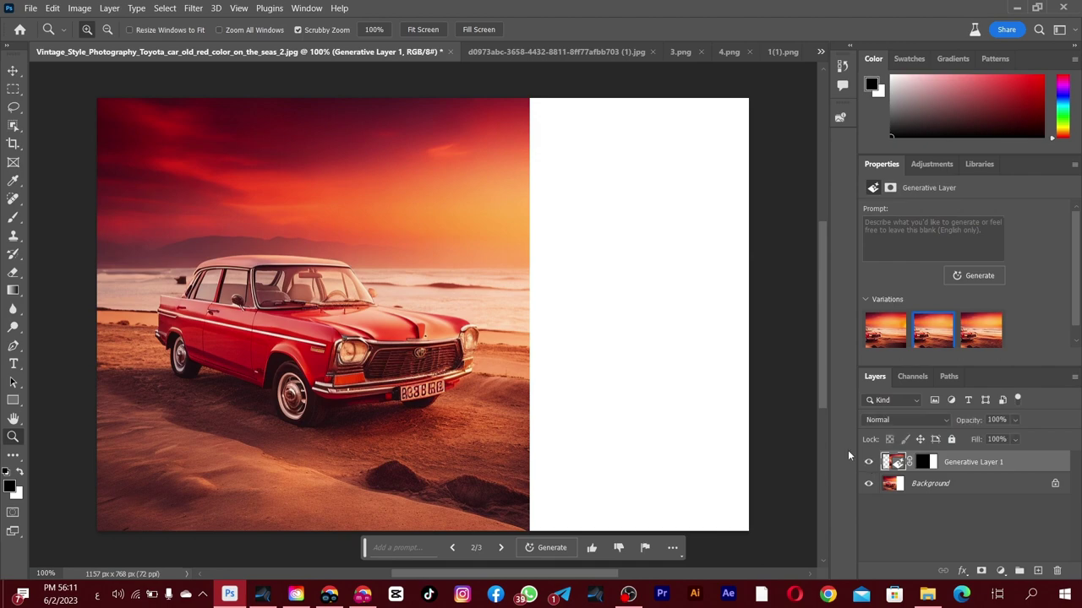
pyautogui.click(574, 51)
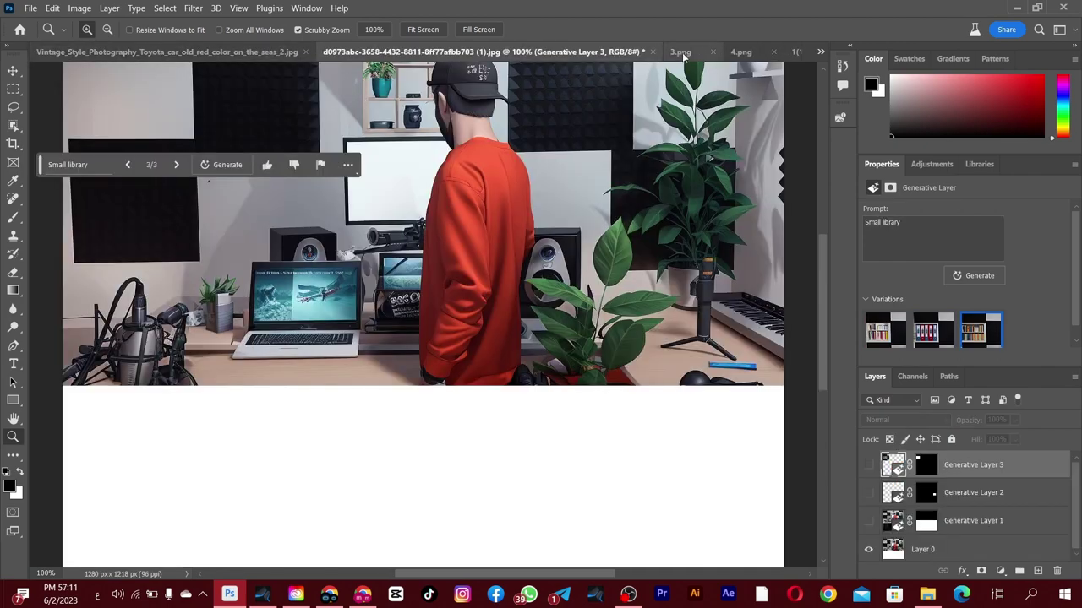
# - In 3.png, toggle Generative Layer 1 to compare the extended pizza tabletop, leaving it visible
pyautogui.click(681, 53)
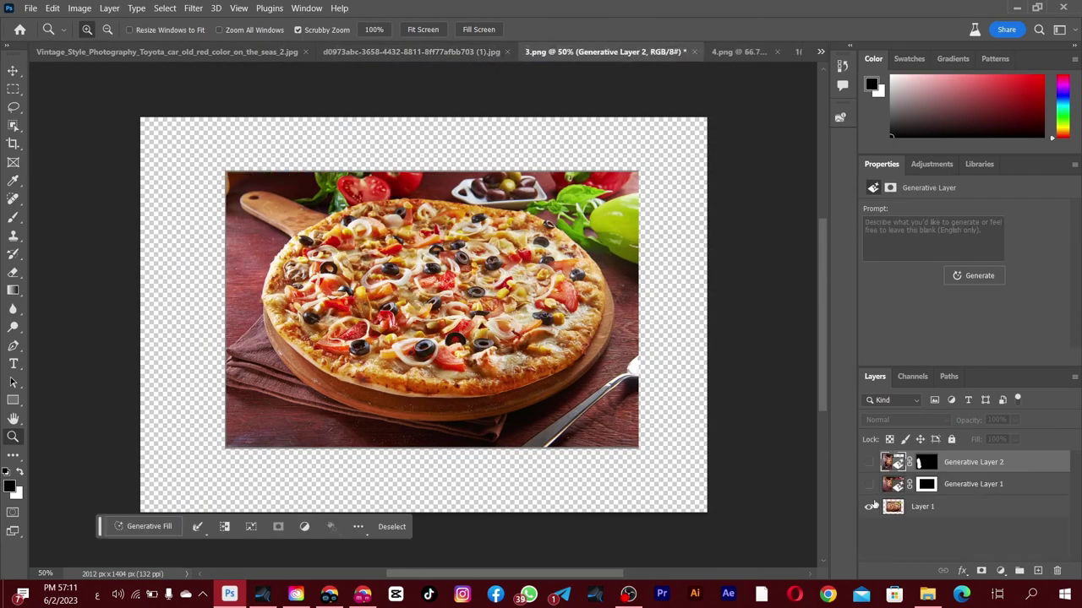
pyautogui.click(869, 485)
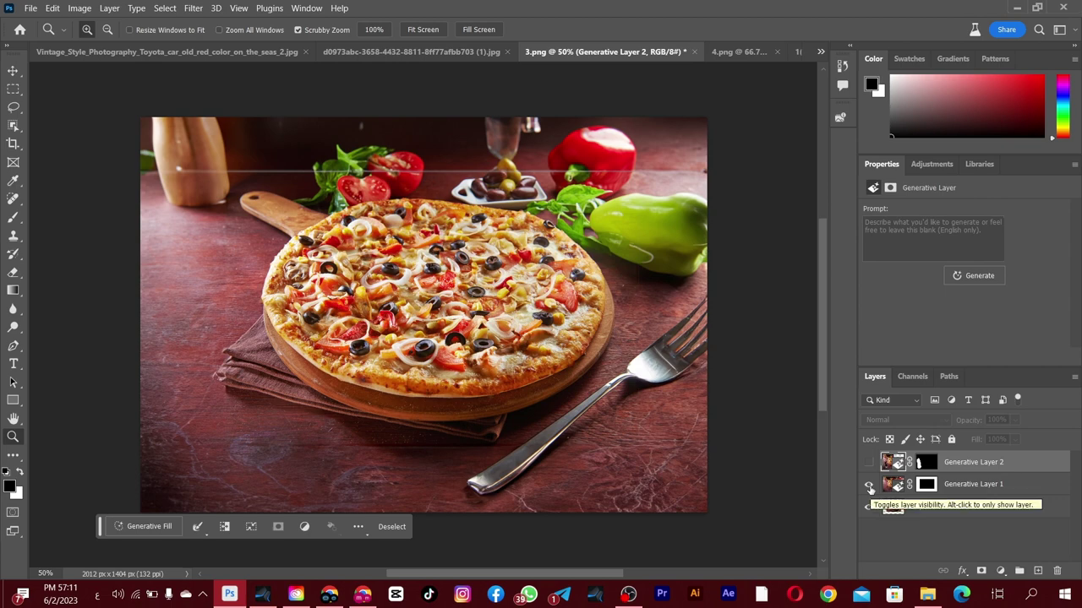
pyautogui.click(869, 485)
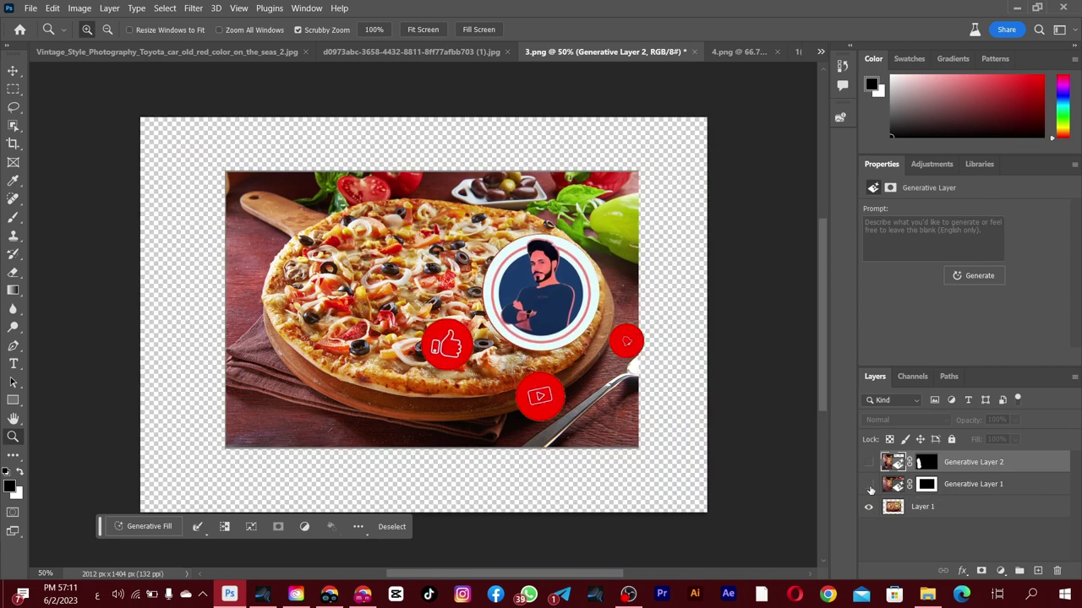
pyautogui.click(869, 485)
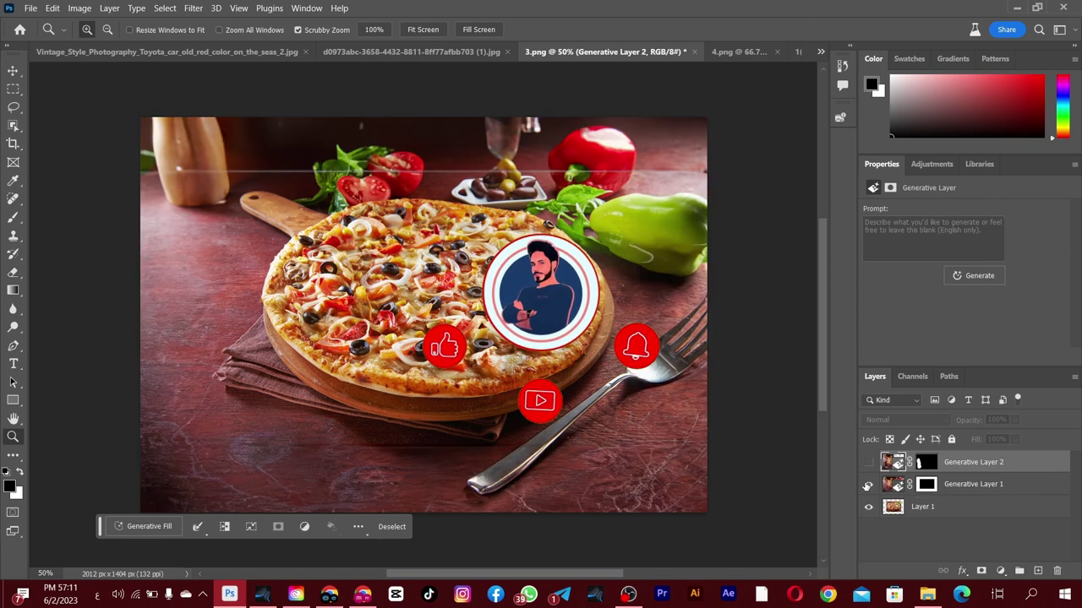